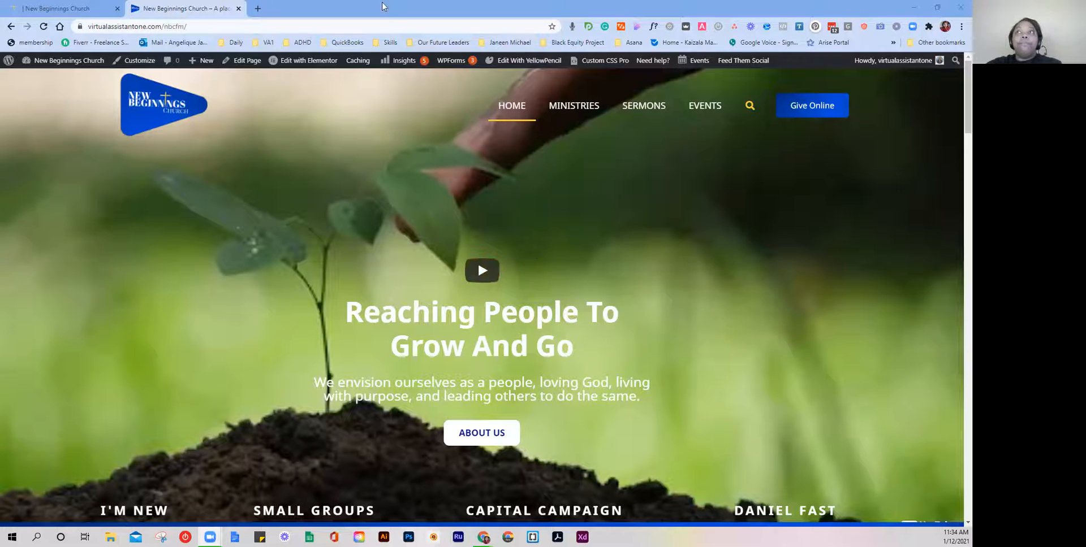
Step: Preview and close the I'M NEW, SMALL GROUPS and DANIEL FAST popups on the church page
scroll(593, 273, "down", 2)
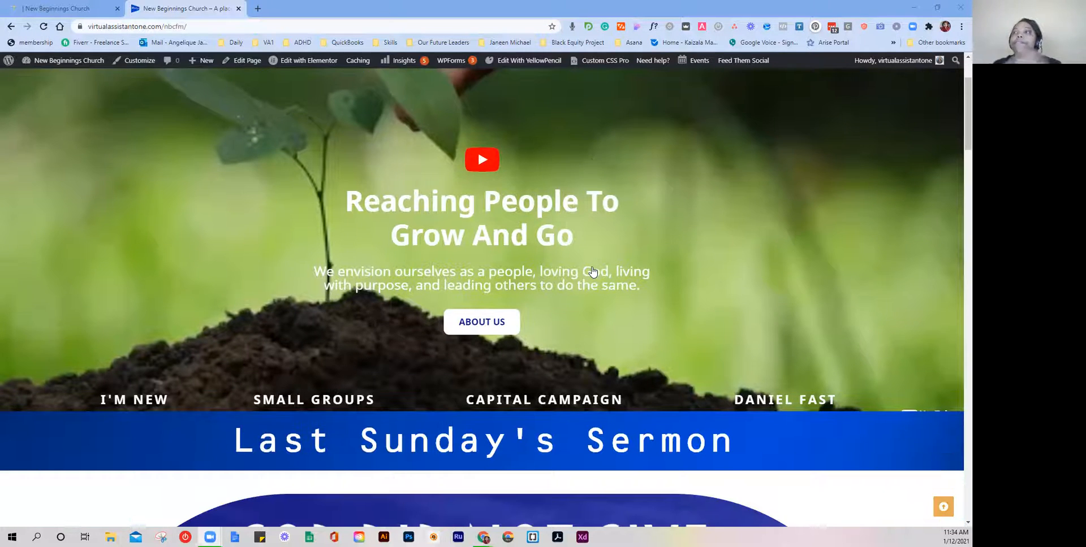
scroll(592, 273, "down", 1)
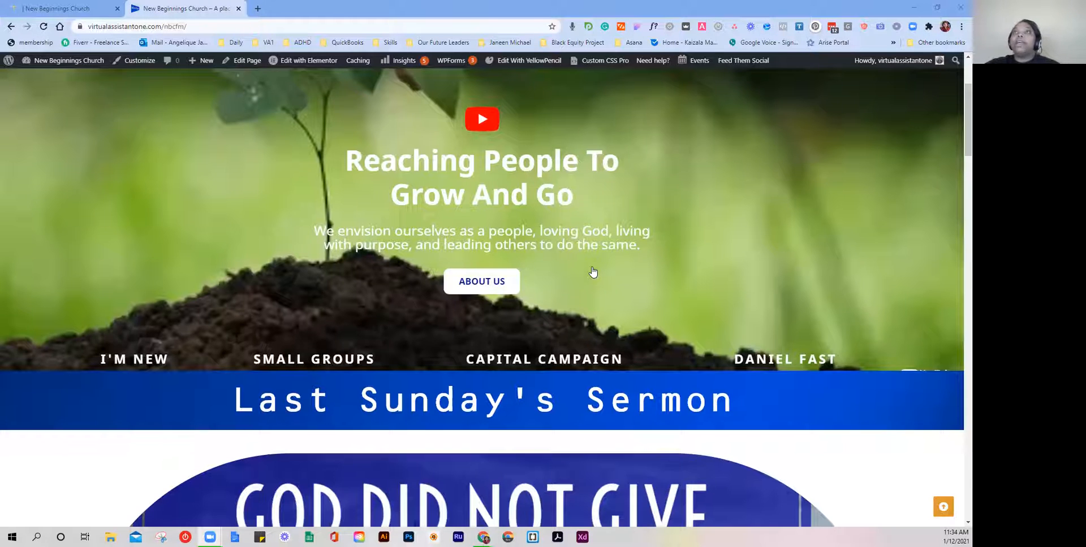
scroll(592, 272, "up", 3)
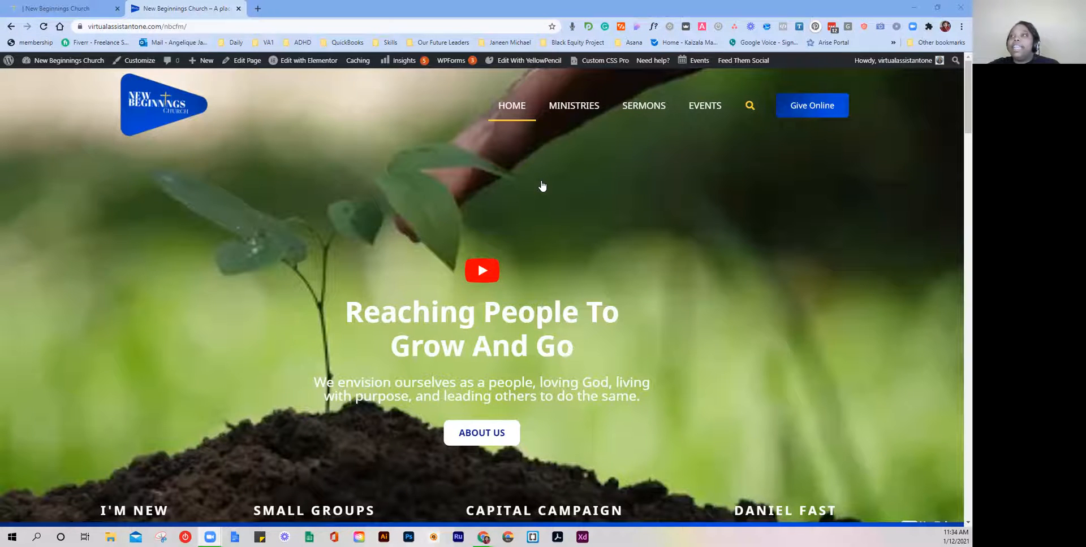
scroll(542, 185, "down", 3)
scroll(541, 185, "down", 2)
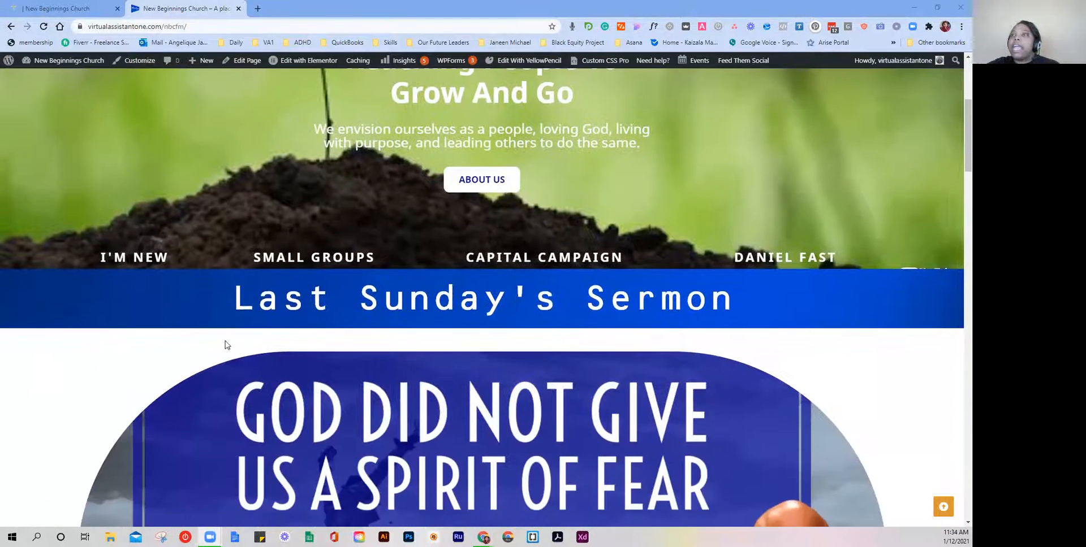
left_click(161, 263)
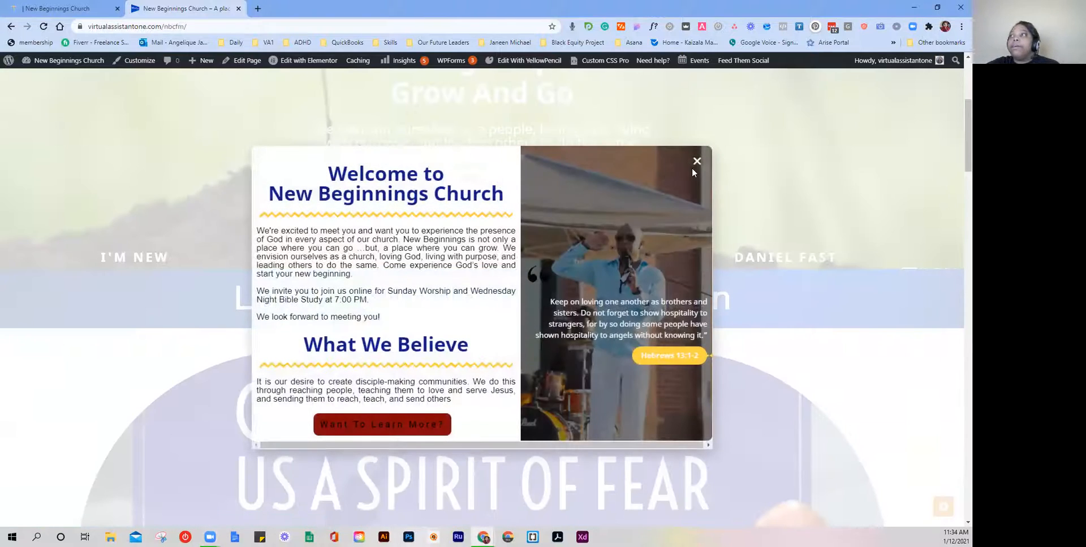
left_click(697, 164)
left_click(283, 260)
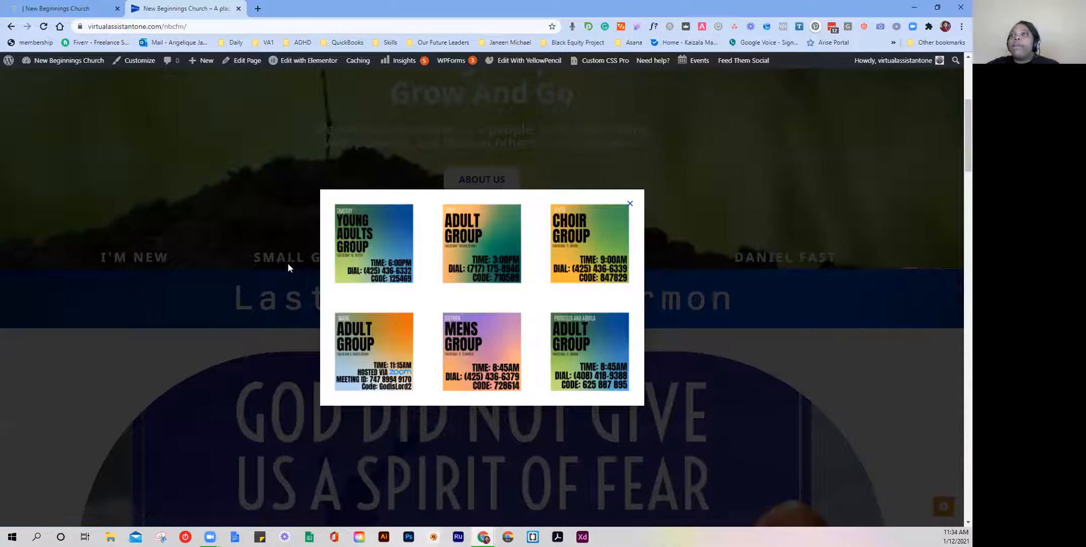
left_click(630, 204)
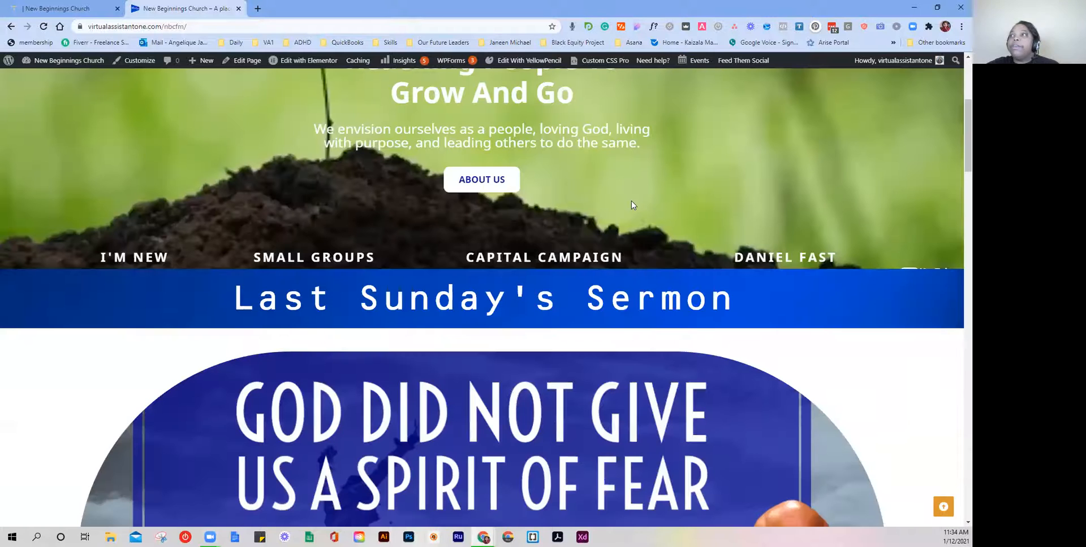
left_click(733, 257)
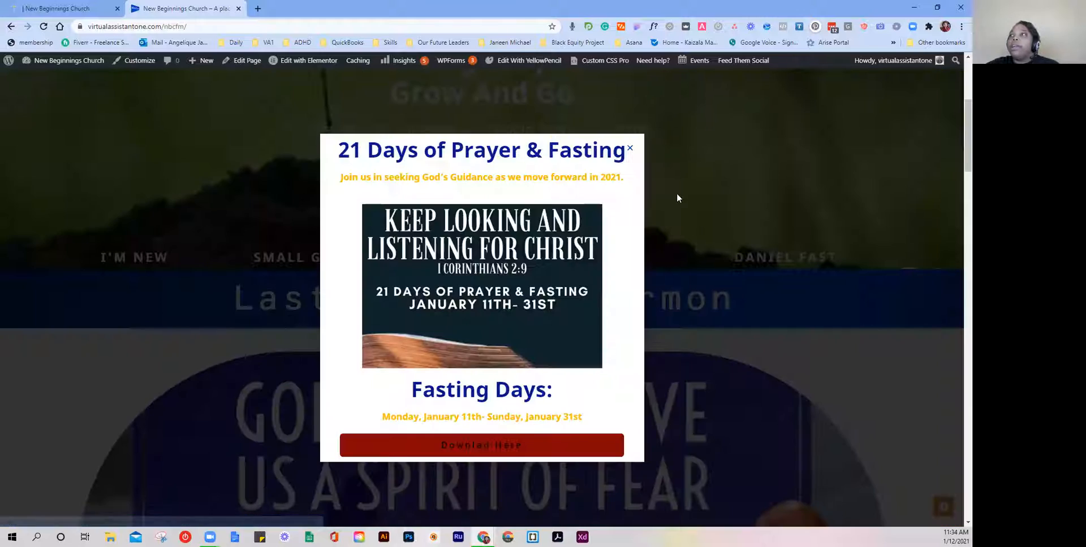
left_click(631, 152)
Step: Open and close the Volunteer popup from its request card, twice
scroll(615, 170, "up", 4)
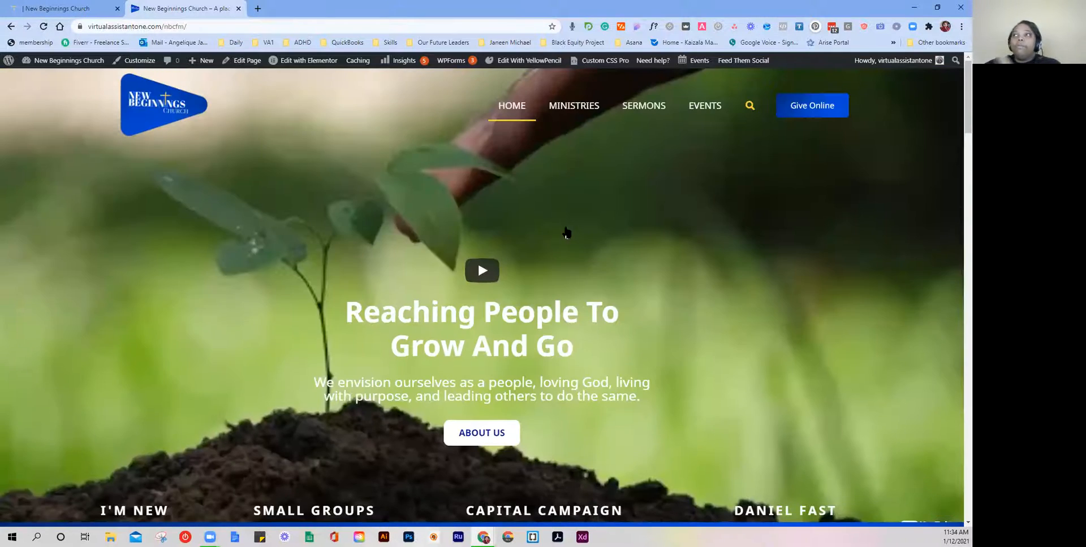
scroll(571, 257, "down", 20)
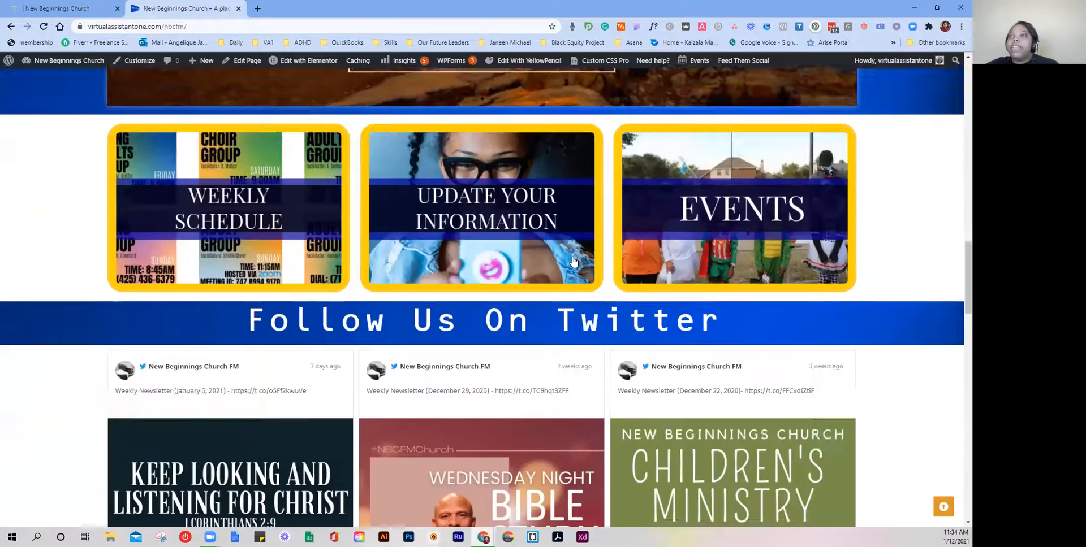
scroll(572, 261, "down", 10)
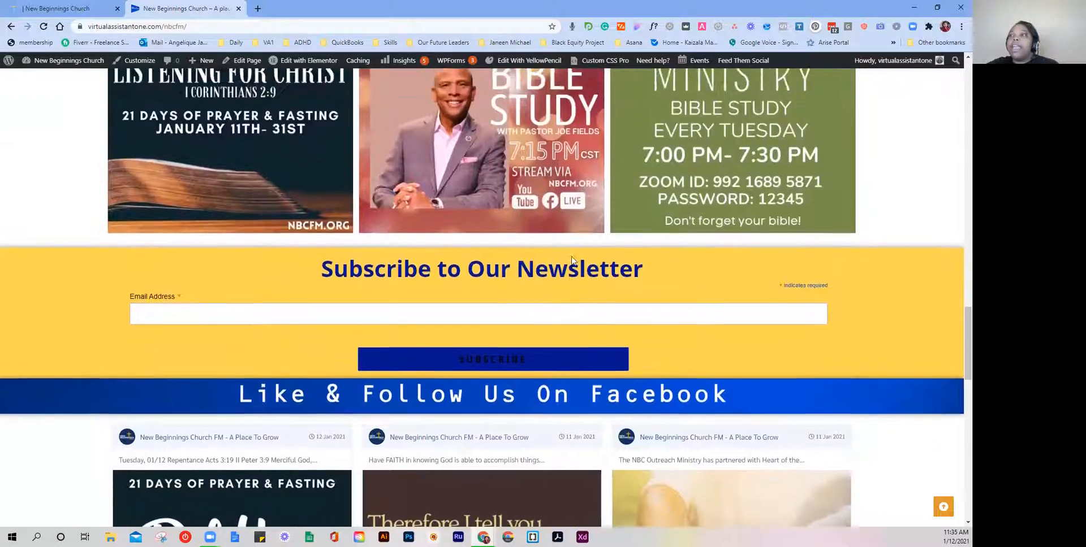
scroll(570, 272, "down", 10)
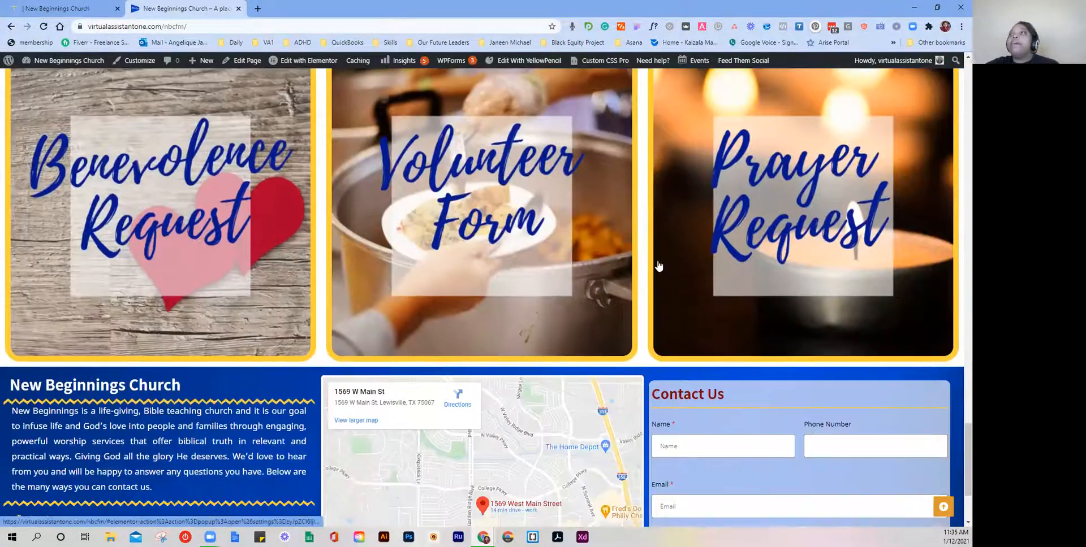
scroll(622, 265, "up", 1)
left_click(573, 266)
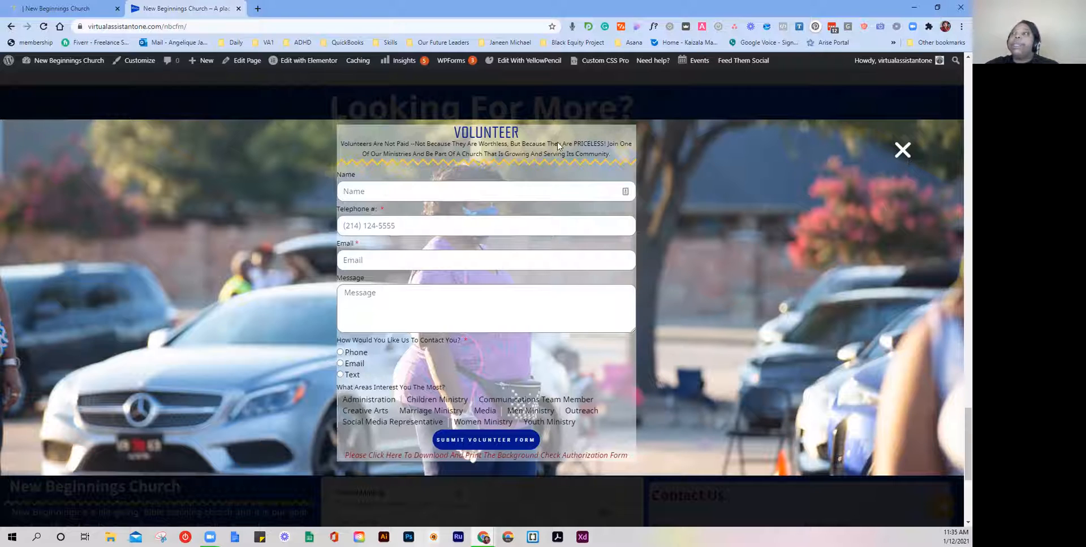
left_click(896, 160)
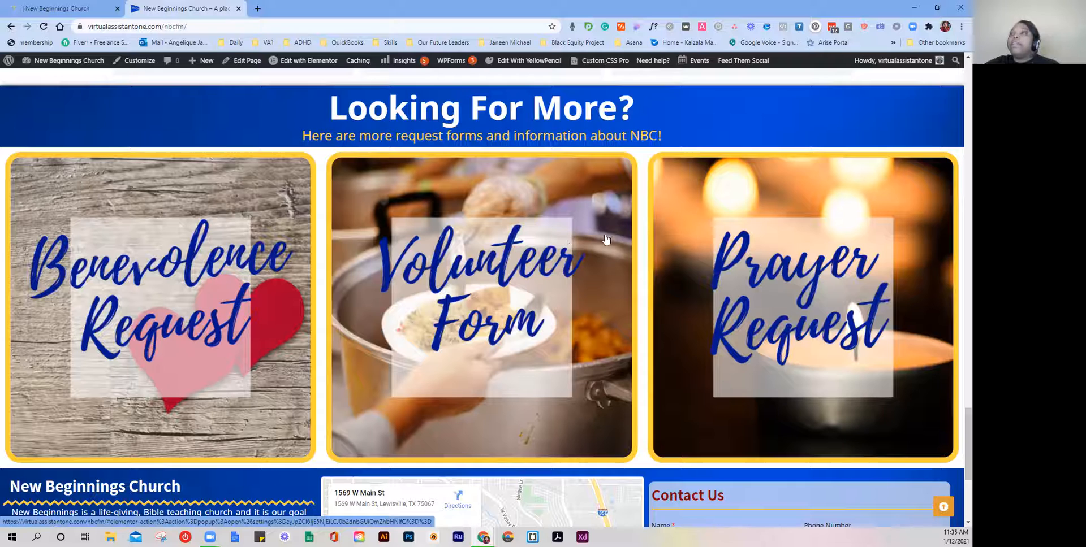
left_click(507, 277)
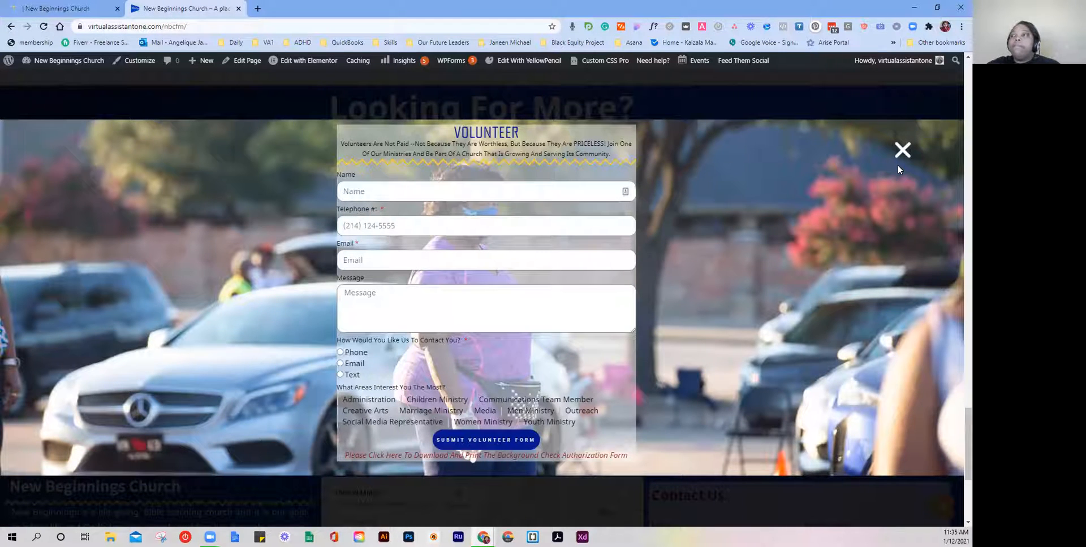
left_click(901, 150)
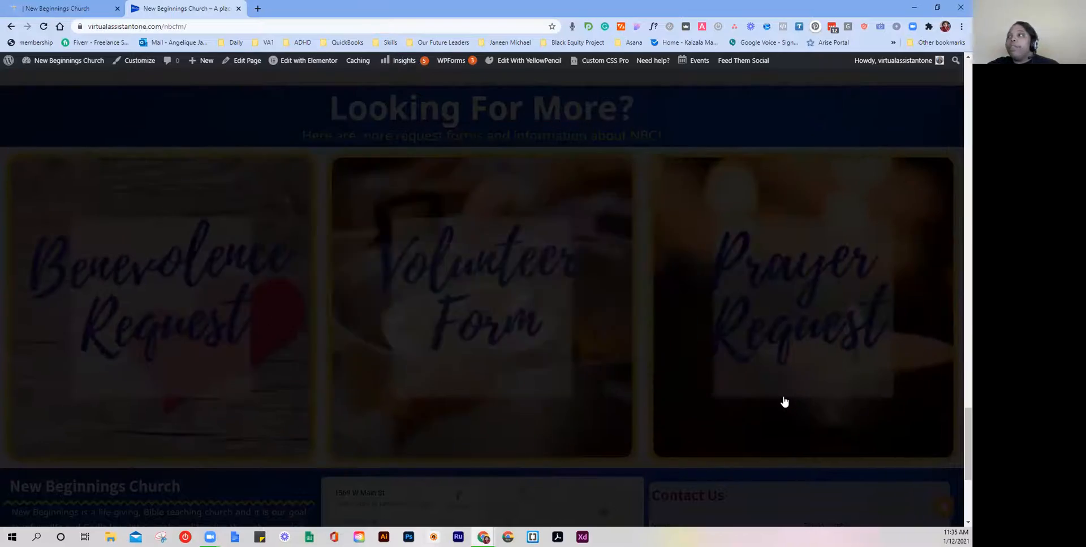
Step: Bring up the link options for the site name in the admin bar
scroll(783, 399, "up", 4)
scroll(764, 383, "down", 5)
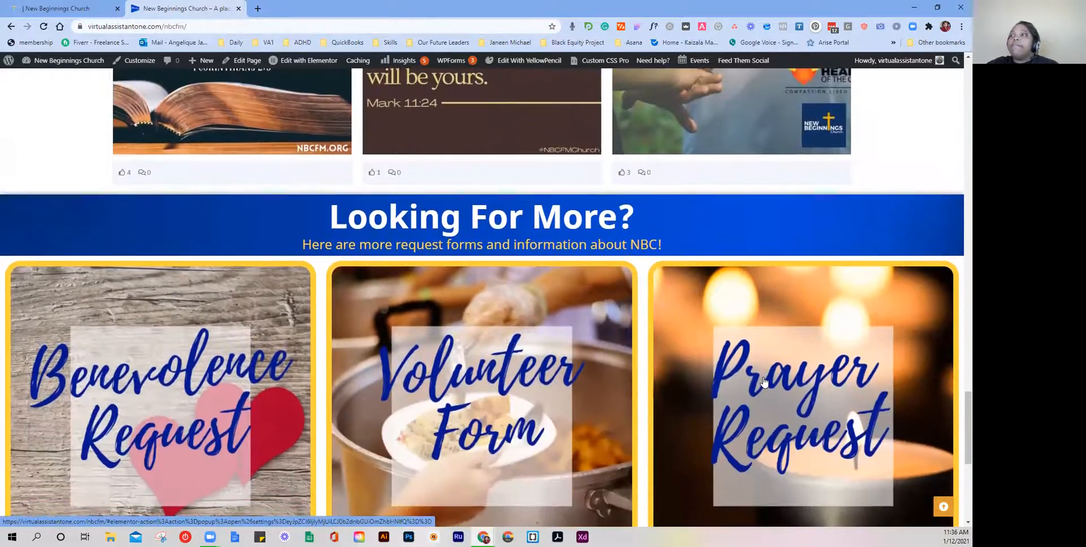
scroll(763, 383, "up", 7)
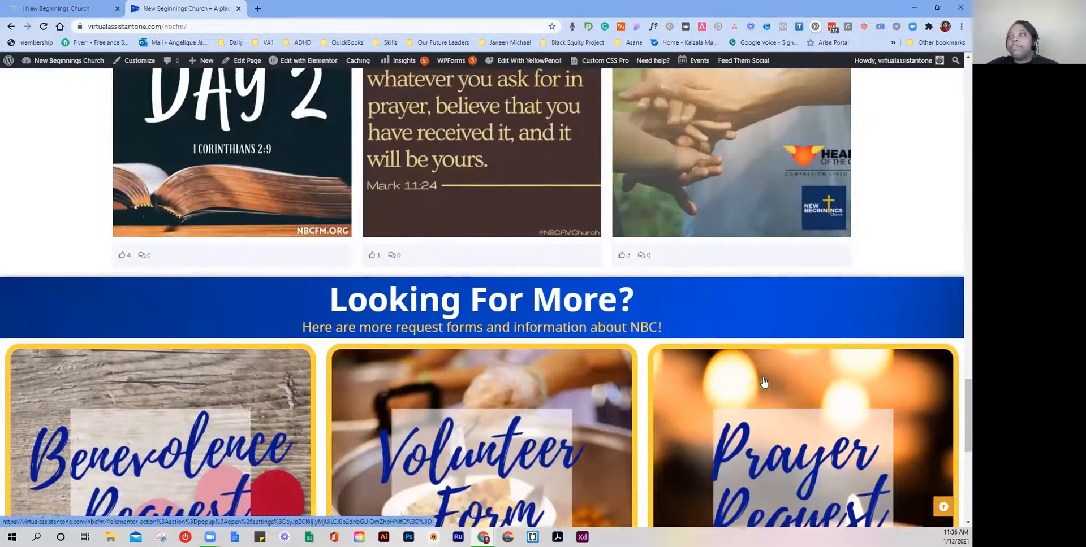
scroll(763, 382, "down", 3)
scroll(763, 383, "down", 1)
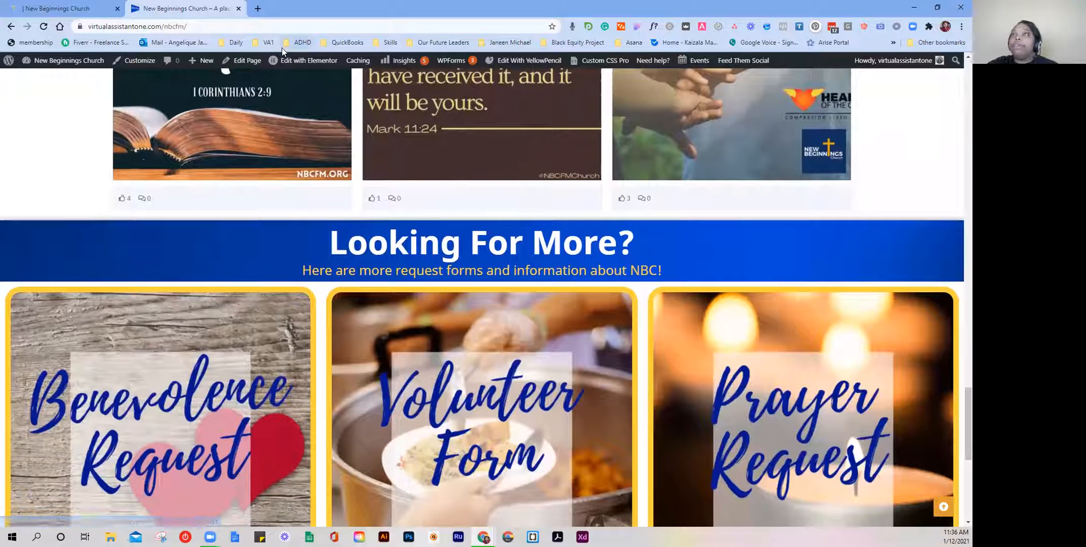
mouse_move(283, 66)
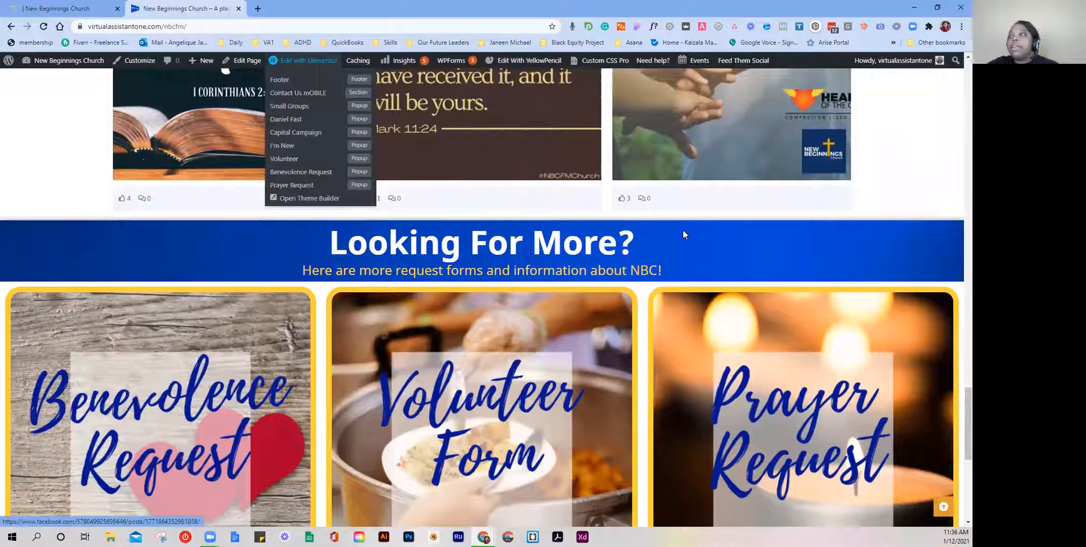
right_click(31, 67)
Step: Open the New Beginnings Church admin Dashboard in a new browser tab and switch to it
left_click(47, 76)
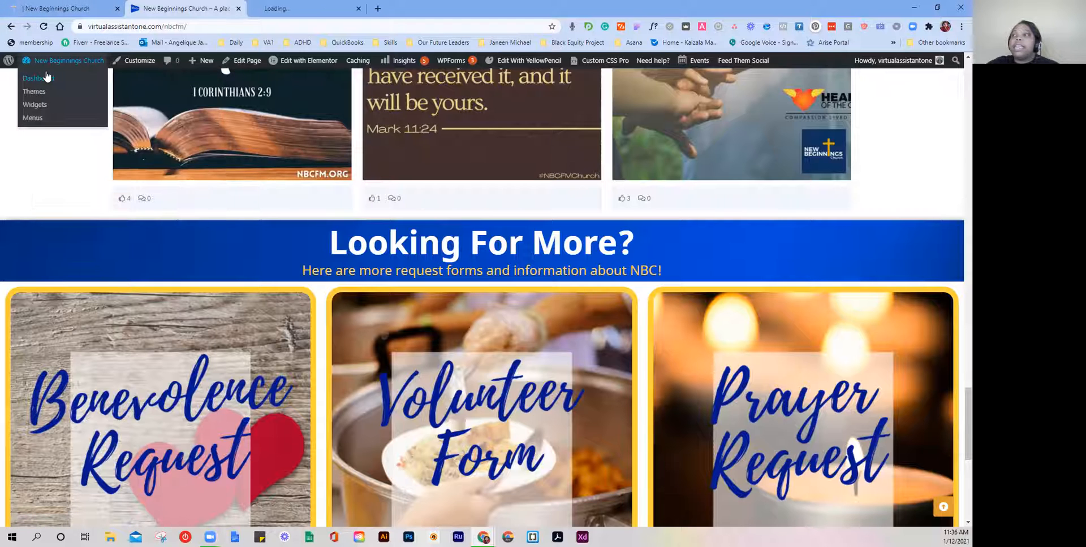
left_click(283, 6)
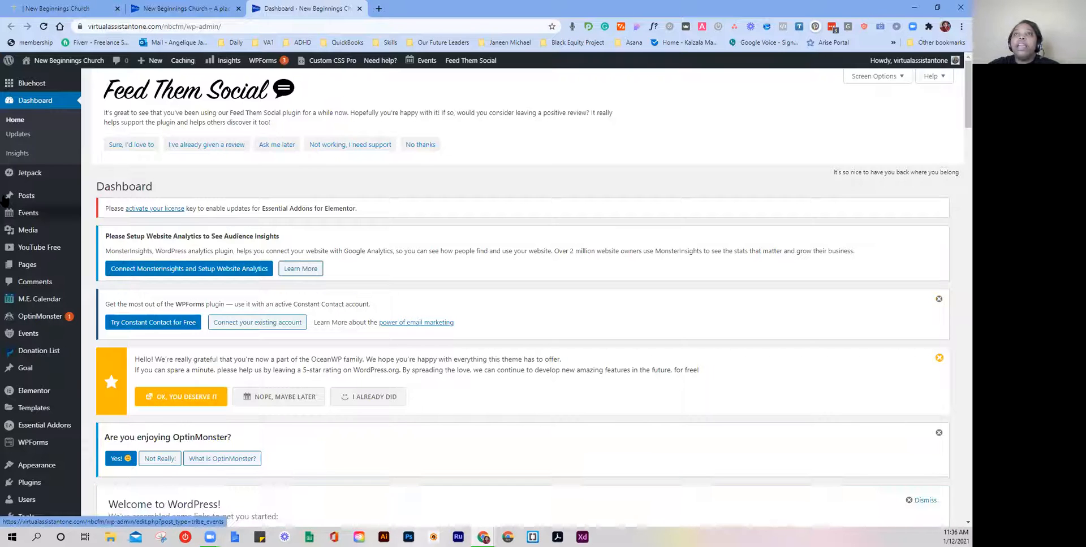
scroll(57, 214, "down", 1)
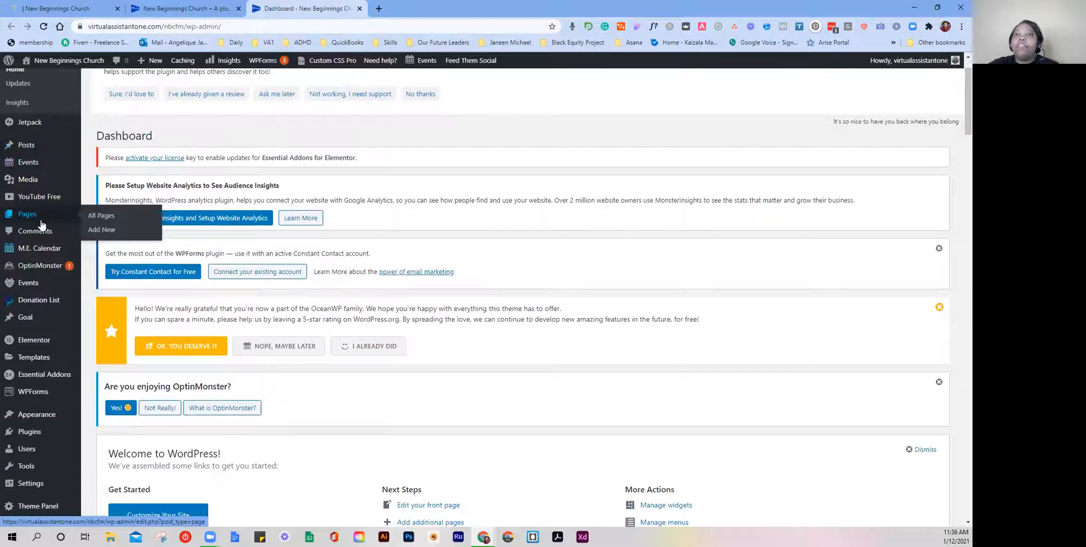
scroll(40, 221, "down", 1)
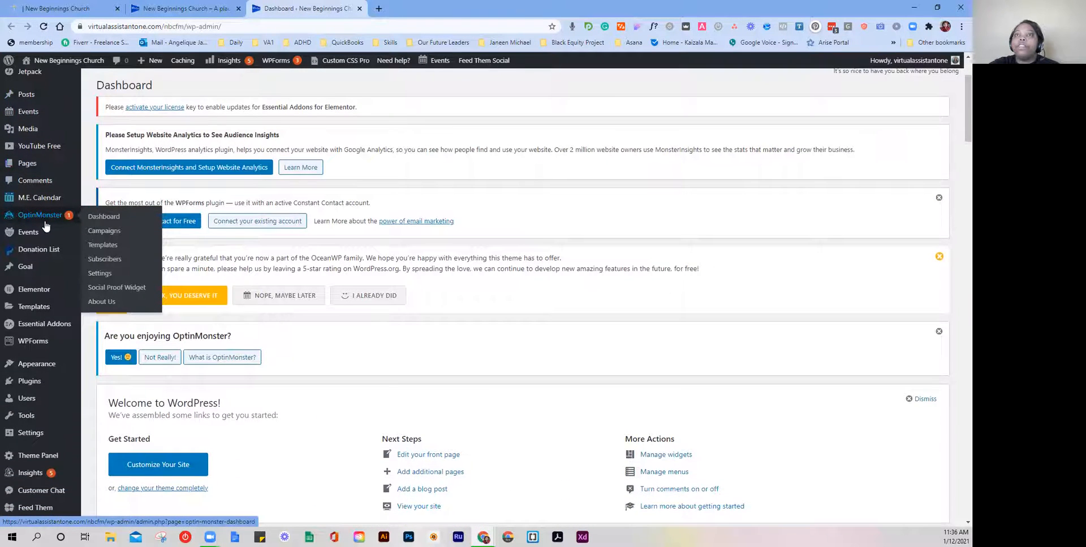
scroll(39, 218, "up", 1)
mouse_move(37, 213)
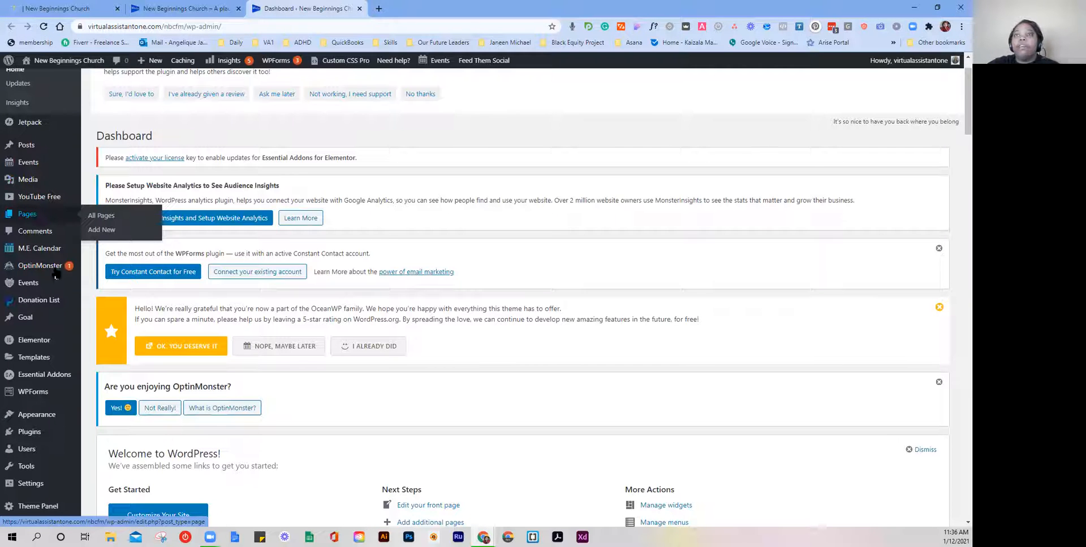
mouse_move(56, 346)
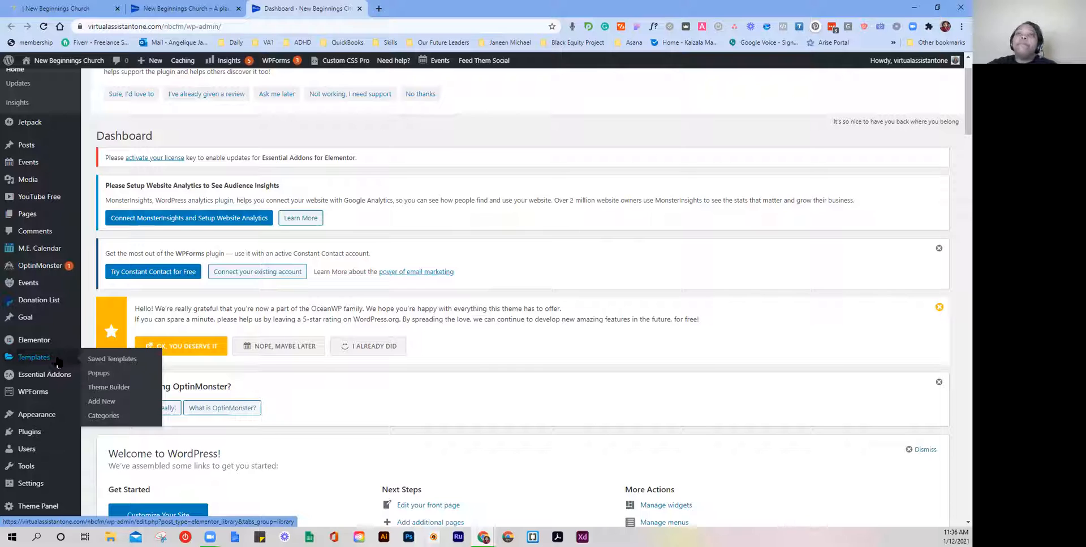
Step: Open Templates > Popups and look over the nine popups, including Prayer Request, Benevolence Request and Volunteer
left_click(120, 380)
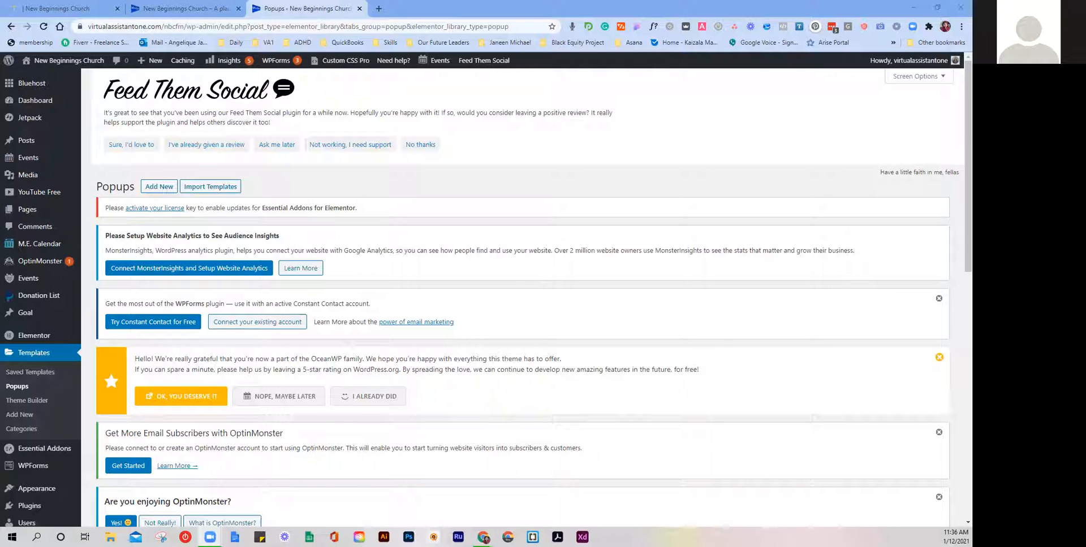
scroll(339, 227, "down", 4)
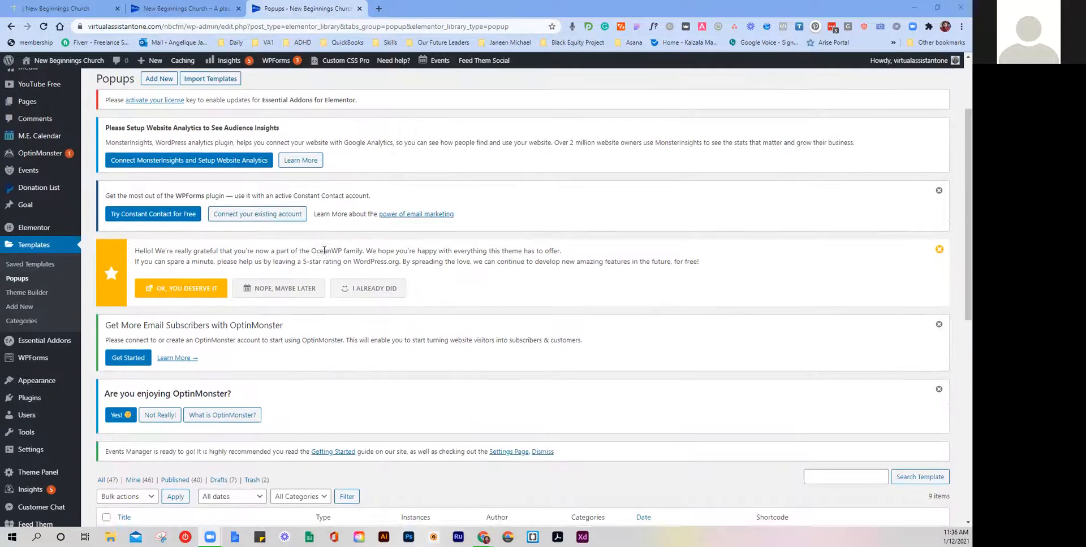
scroll(324, 250, "down", 5)
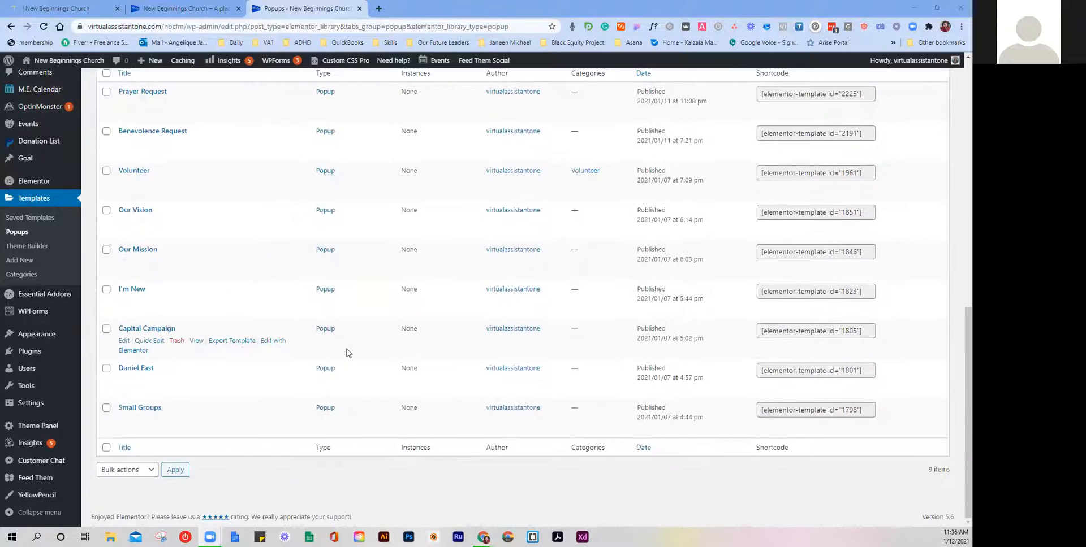
scroll(308, 276, "up", 2)
scroll(291, 453, "down", 1)
scroll(180, 234, "up", 8)
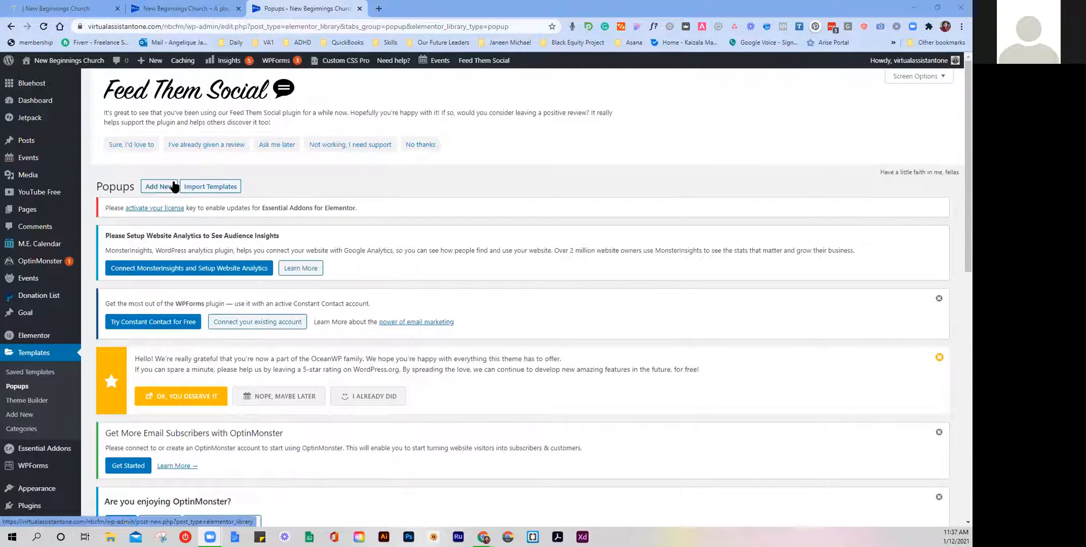
Step: Create a new Popup-type template named 'Prayer Request'
left_click(171, 187)
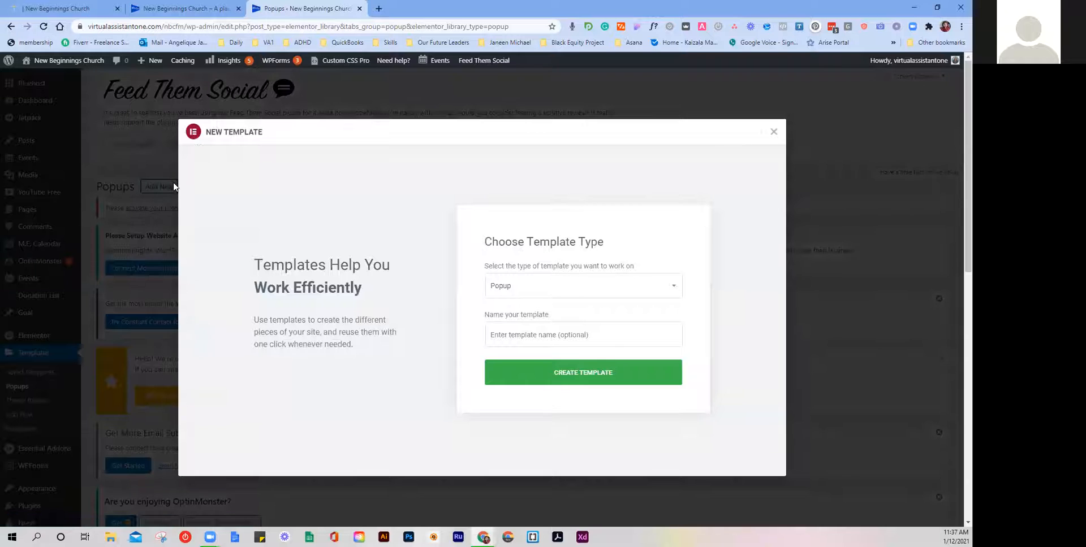
left_click(613, 333)
type("Prayer Request N")
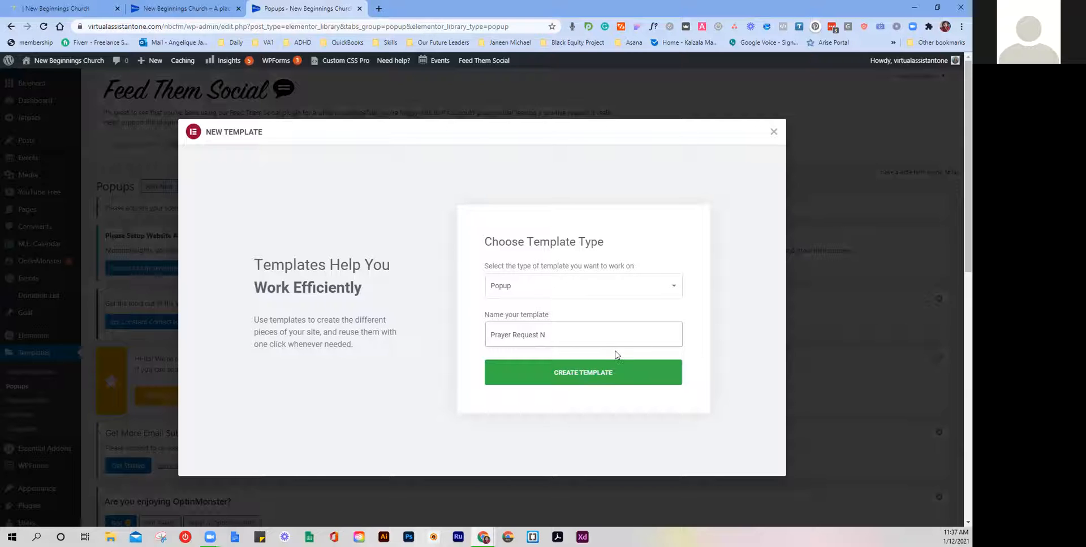
left_click(601, 383)
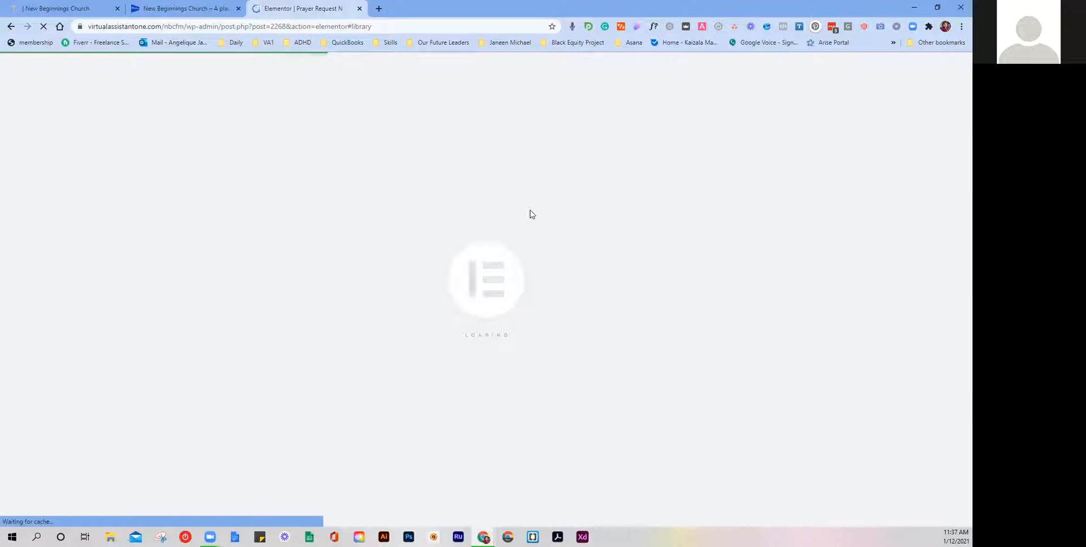
Step: Open the Volunteer Form popup on the church site tab for reference
left_click(181, 7)
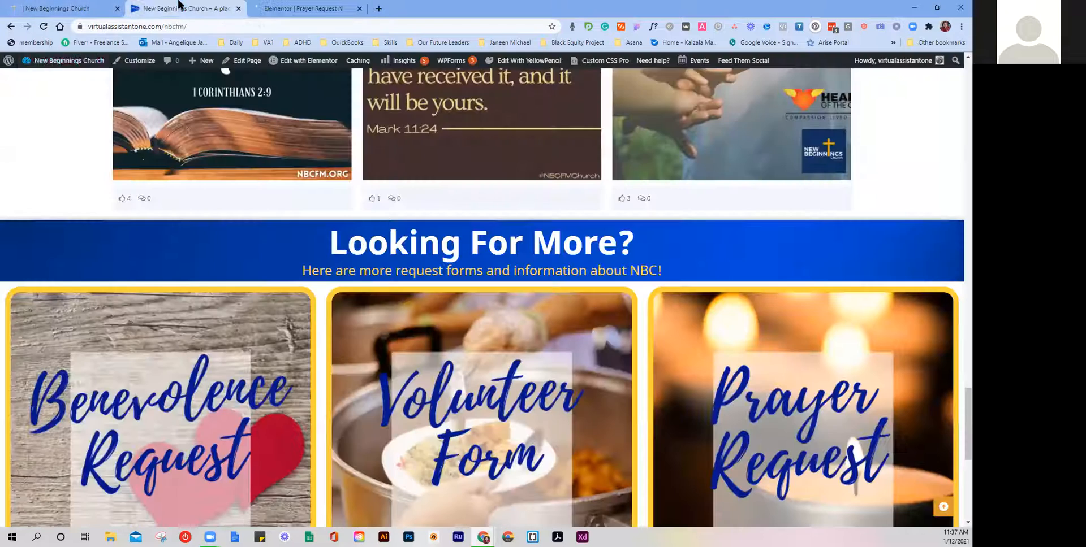
scroll(189, 151, "down", 4)
left_click(479, 243)
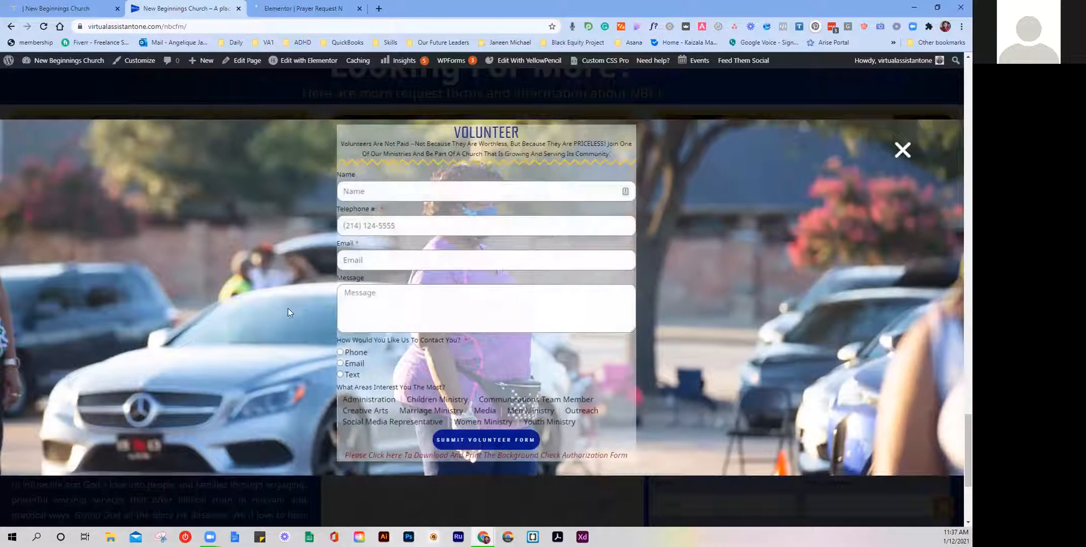
Step: Back in Elementor, scroll through the ready-made designs in the Library's Popups tab
left_click(263, 11)
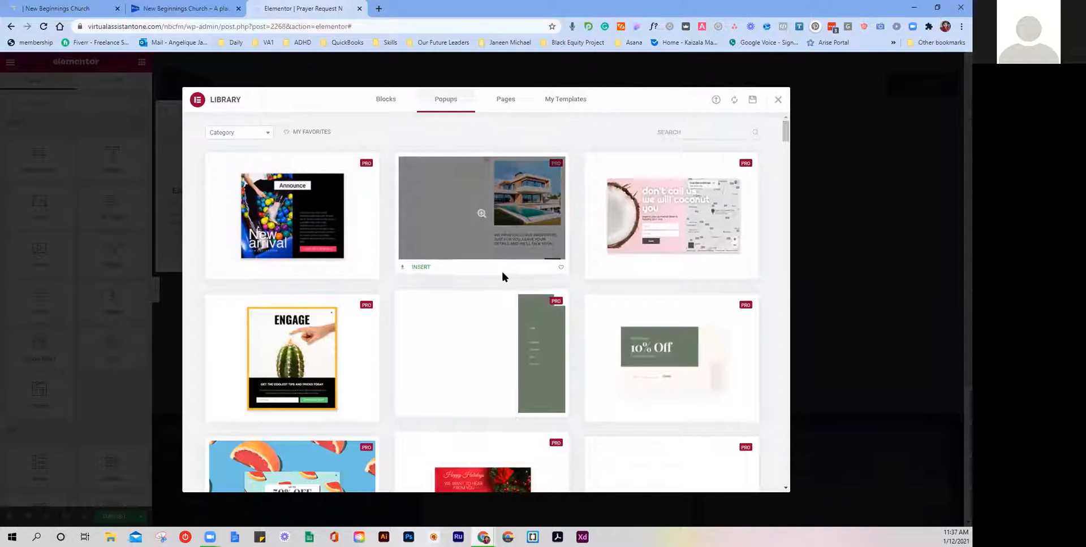
scroll(587, 273, "down", 4)
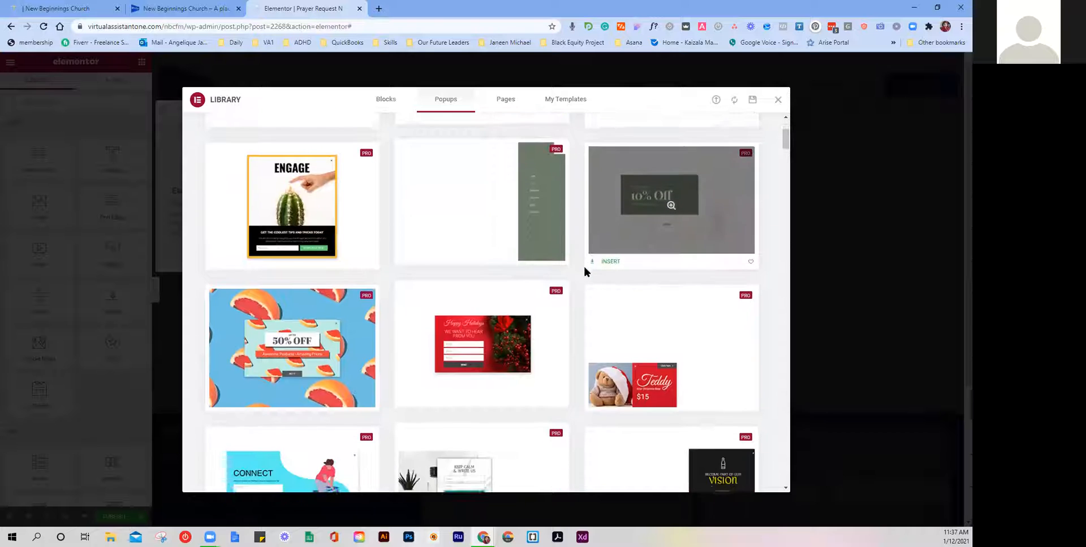
scroll(585, 270, "down", 6)
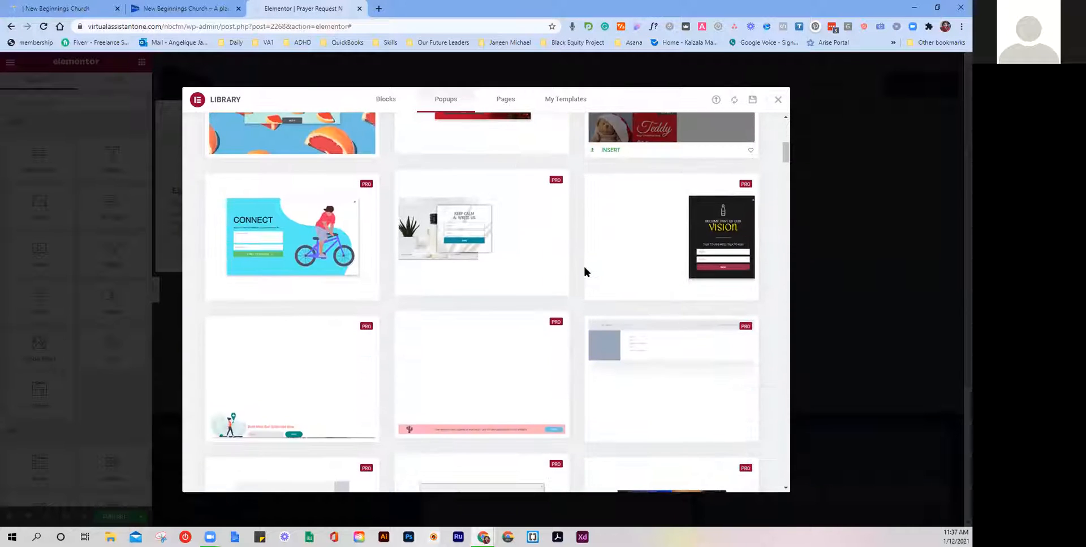
scroll(584, 269, "down", 6)
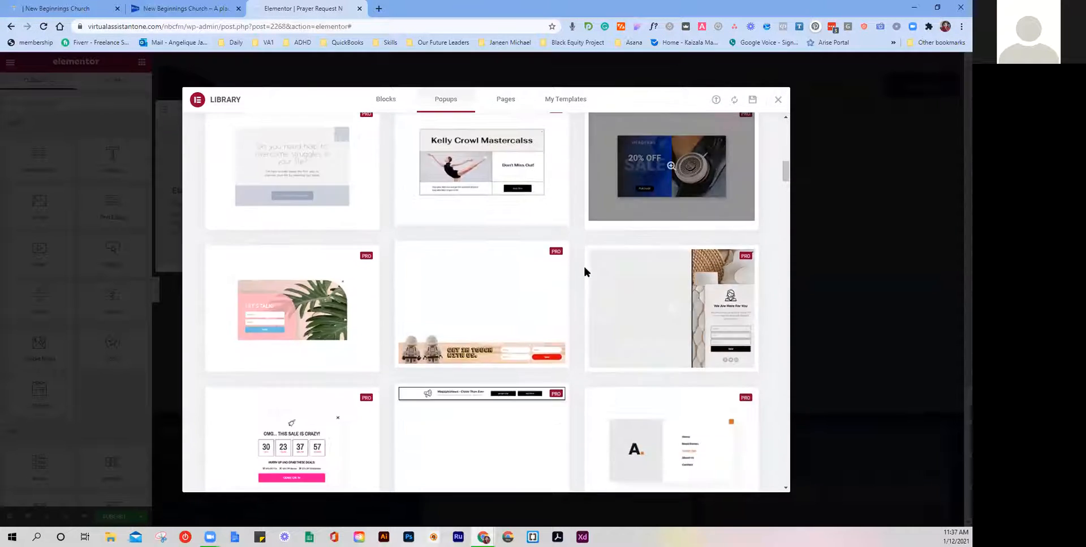
scroll(583, 266, "down", 6)
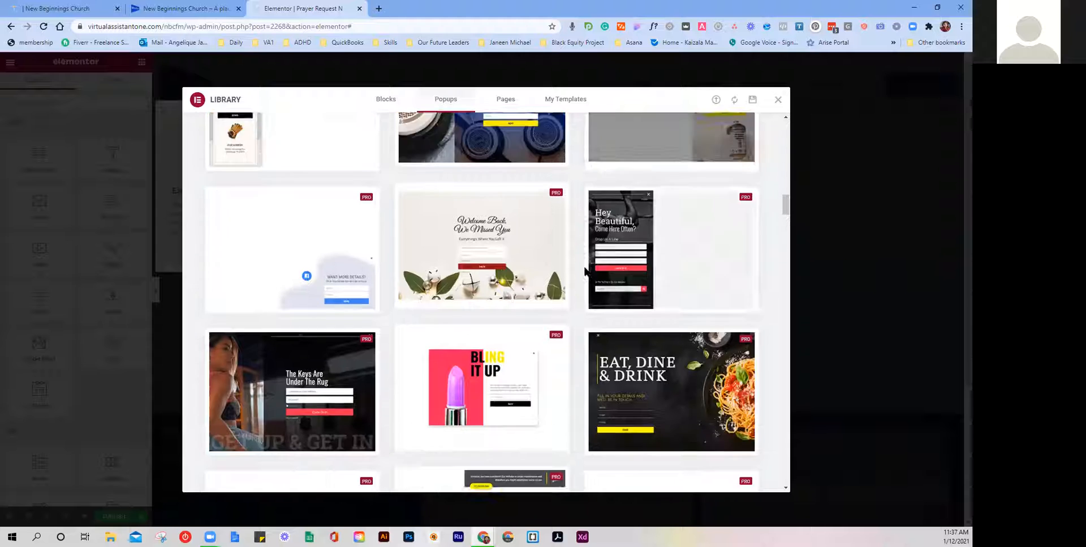
scroll(584, 271, "down", 6)
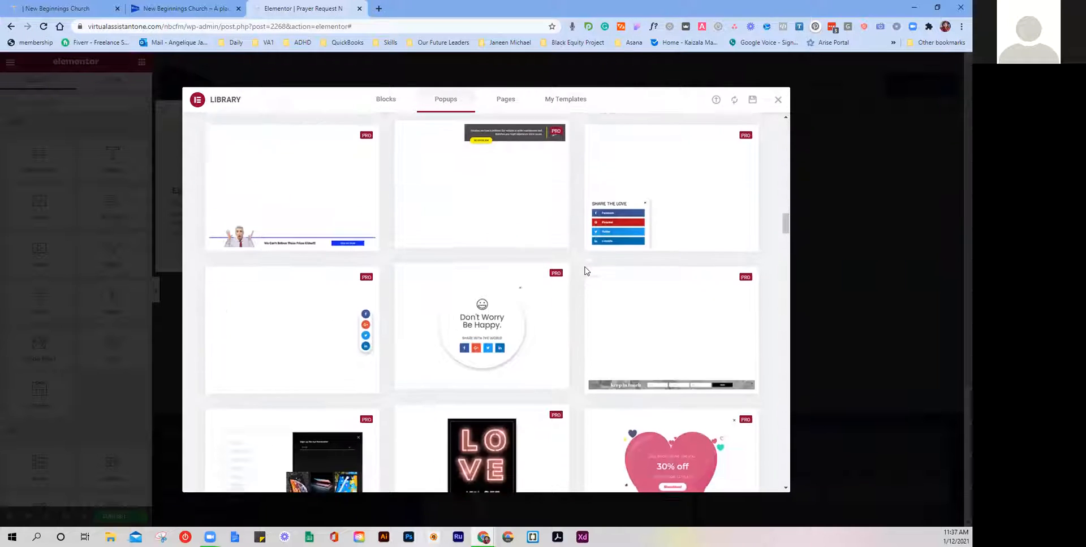
scroll(585, 267, "down", 6)
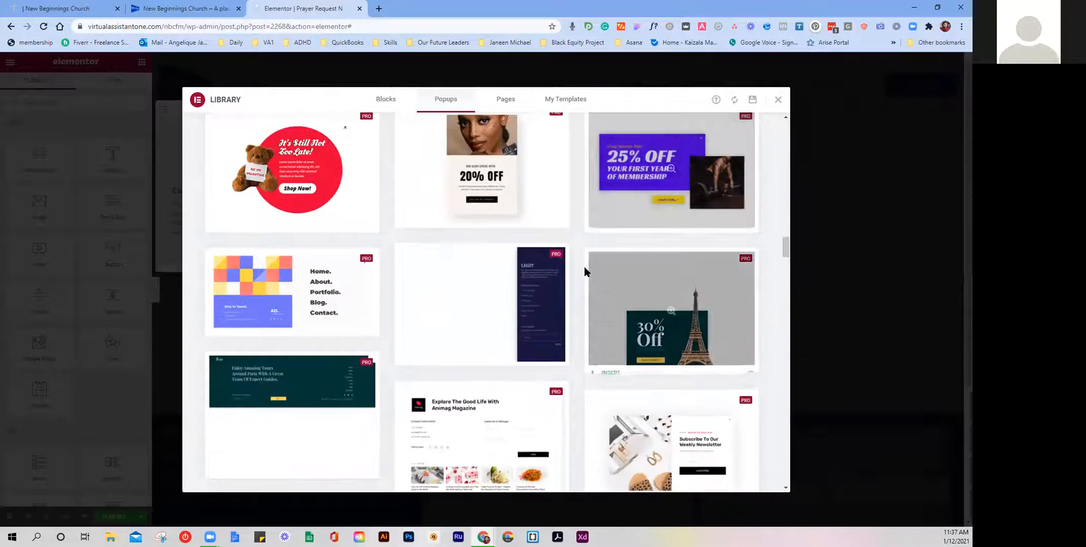
scroll(585, 268, "down", 6)
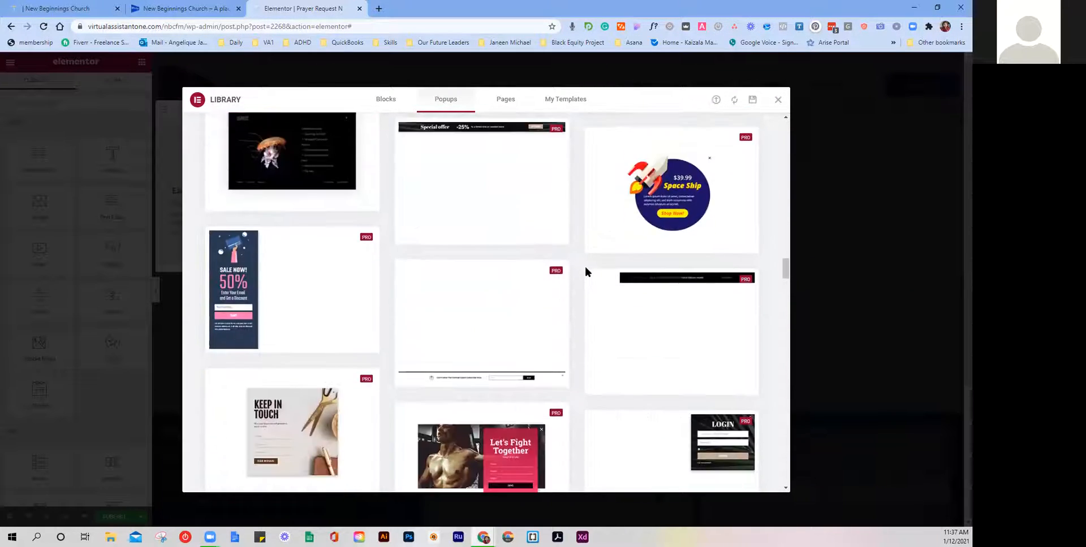
scroll(585, 271, "down", 6)
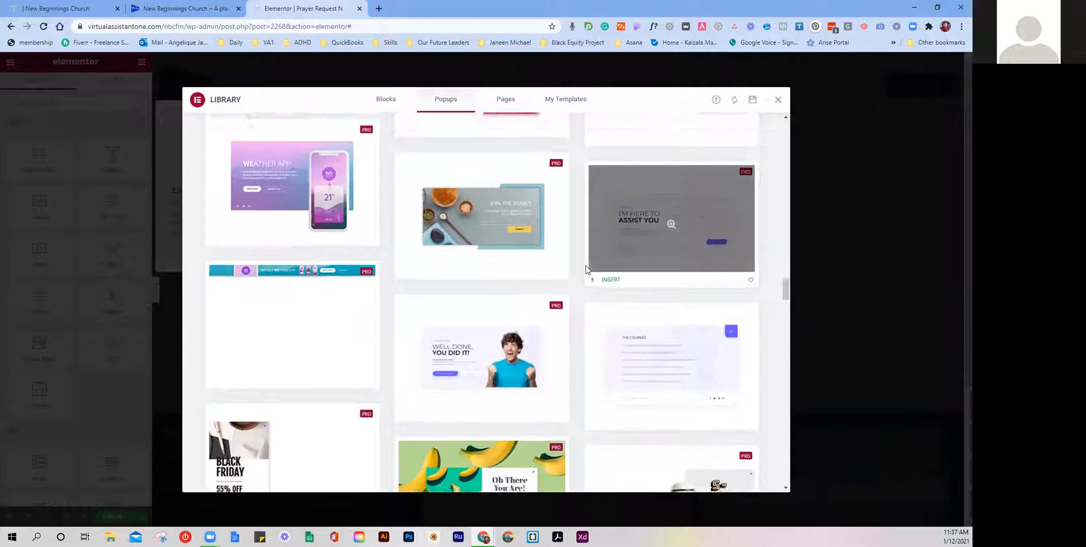
scroll(586, 270, "down", 6)
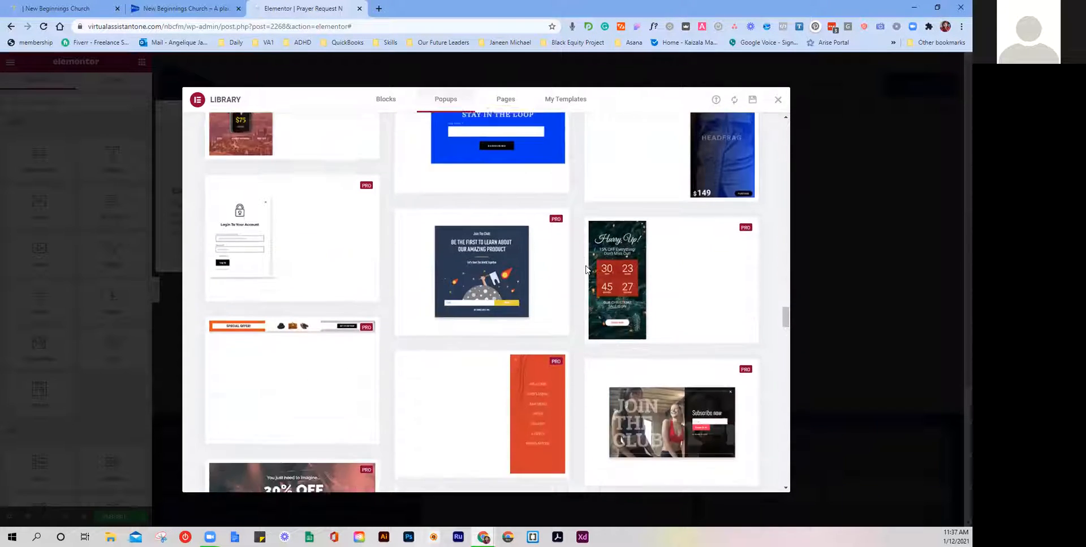
scroll(586, 268, "down", 3)
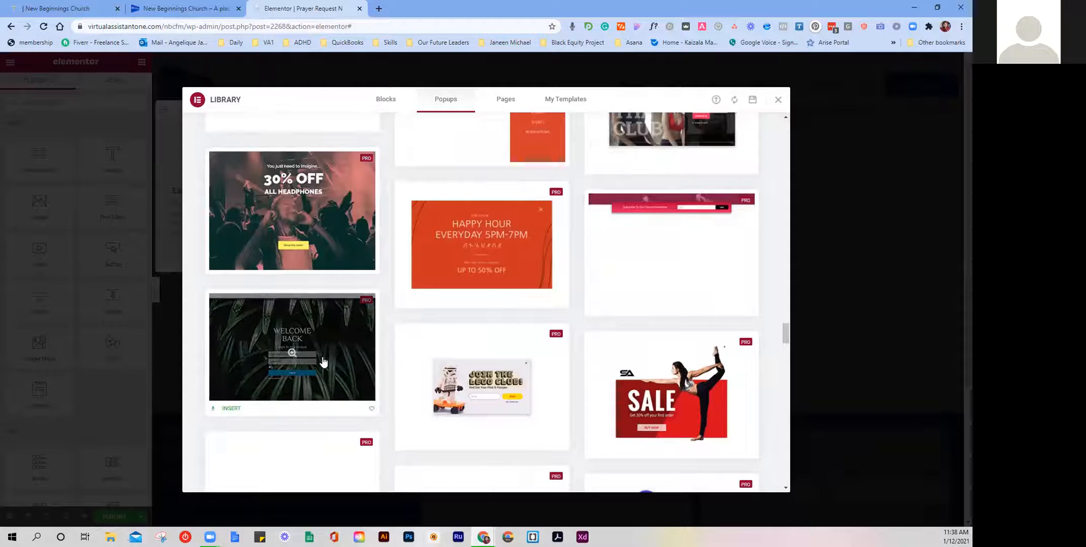
Step: Insert the ready-made Welcome Back login template, reposition the Navigator, and show Popup Settings
left_click(225, 412)
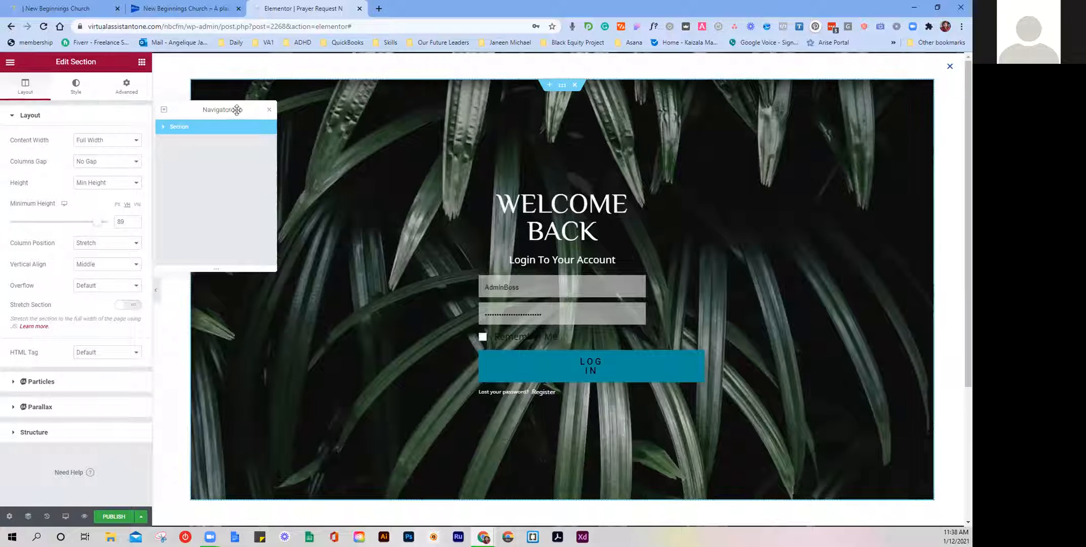
left_click_drag(235, 116, 158, 127)
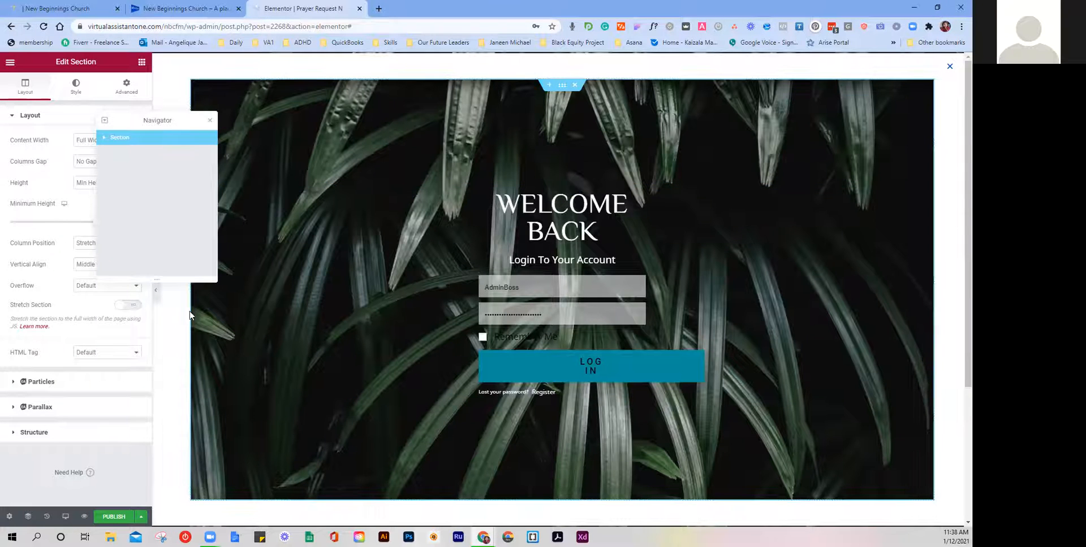
left_click_drag(176, 117, 243, 93)
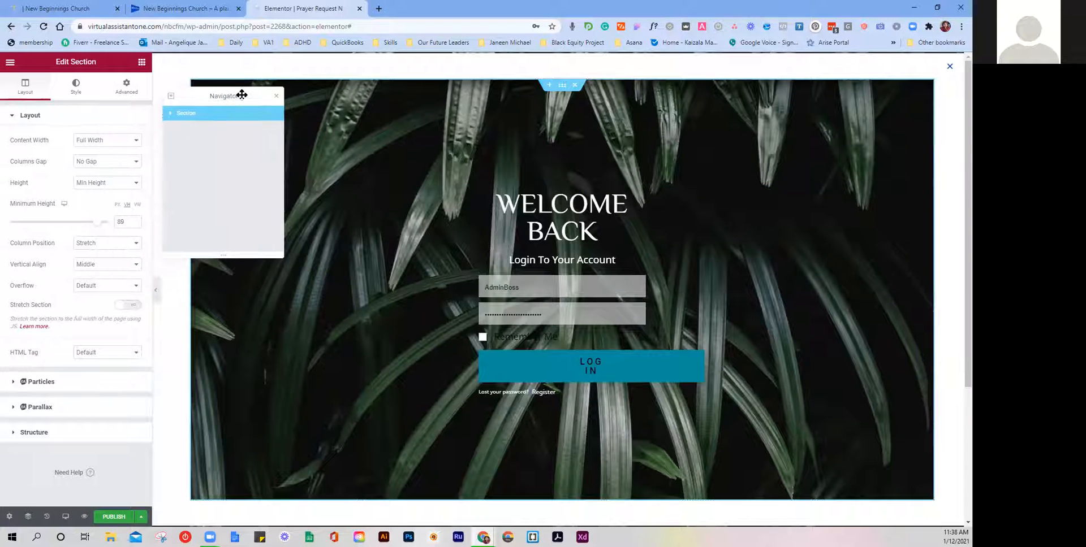
left_click(10, 518)
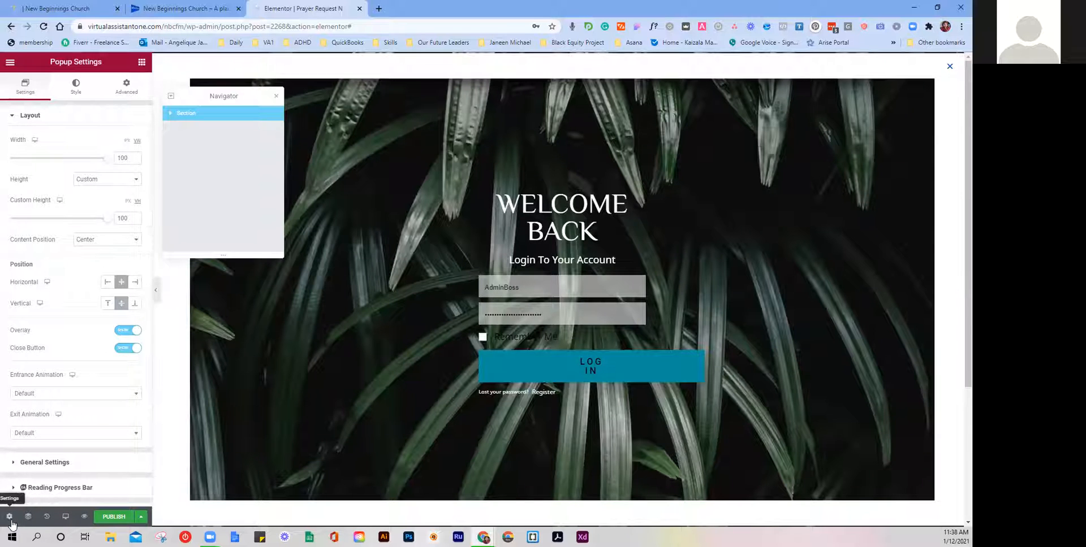
Step: Set a praying woman photo from the Media Library as the popup's background image
scroll(78, 303, "down", 1)
scroll(78, 303, "up", 1)
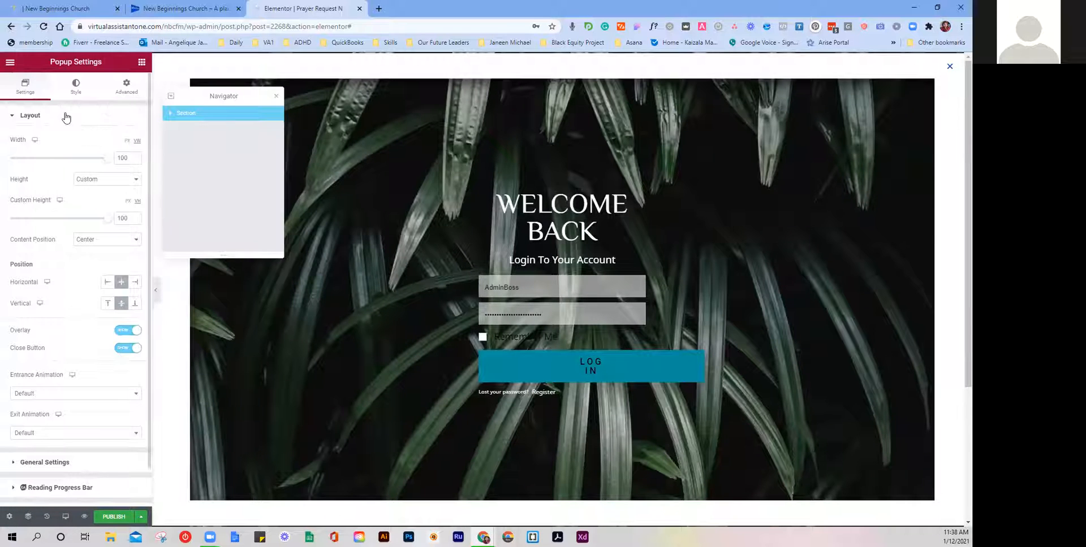
left_click(75, 89)
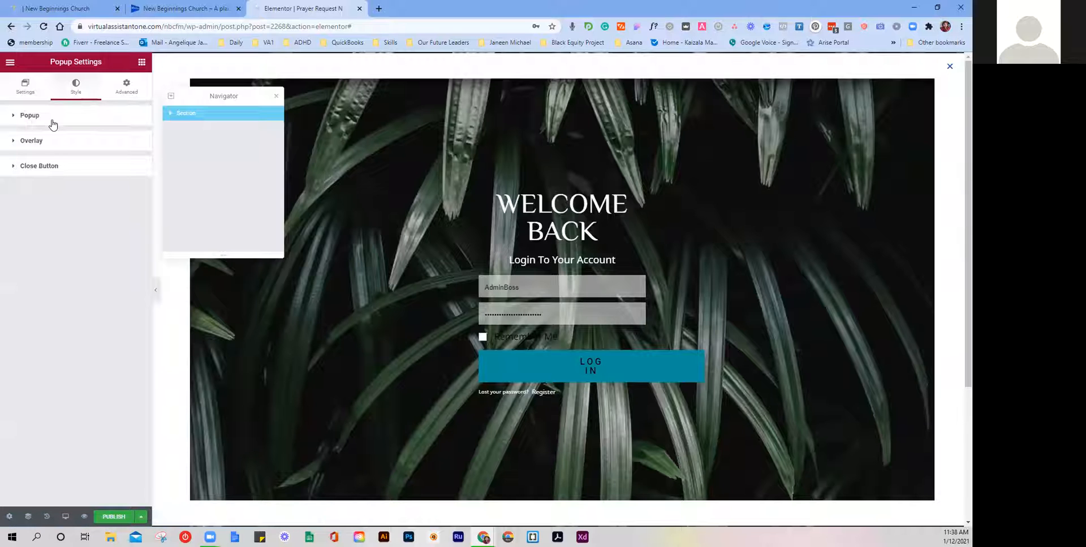
left_click(52, 124)
left_click(54, 218)
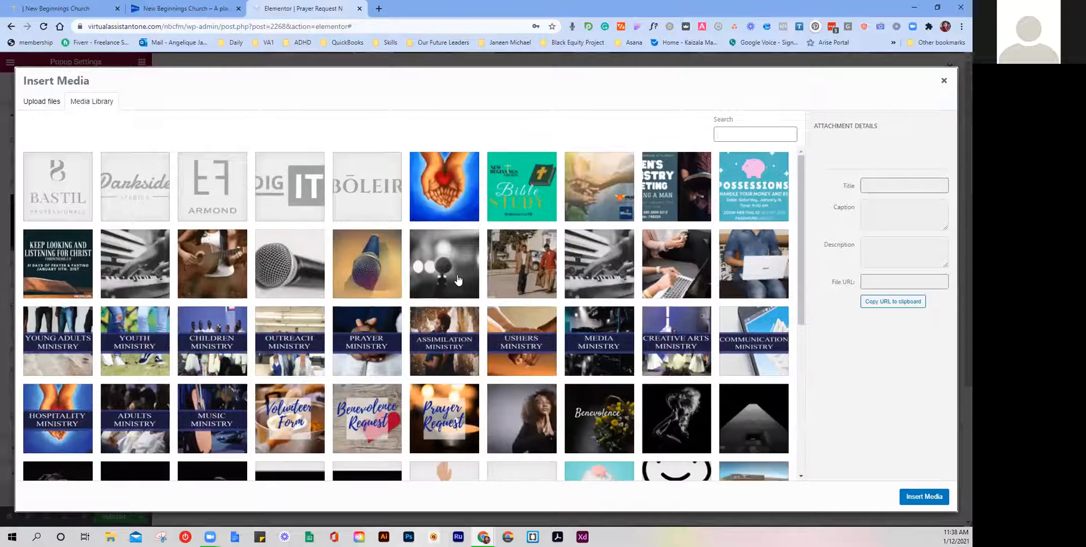
scroll(458, 279, "down", 3)
scroll(458, 279, "down", 8)
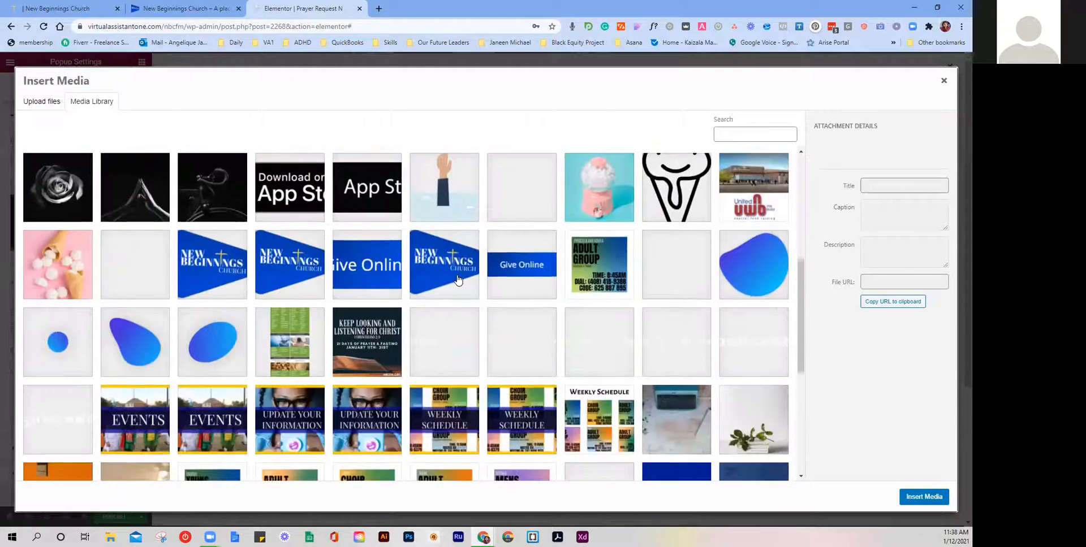
scroll(458, 279, "down", 5)
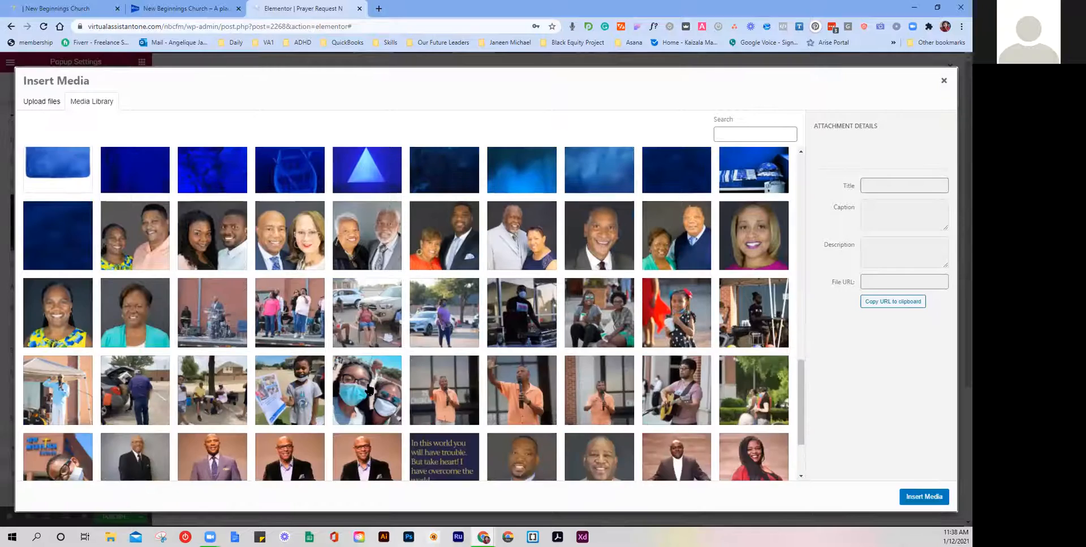
left_click(430, 320)
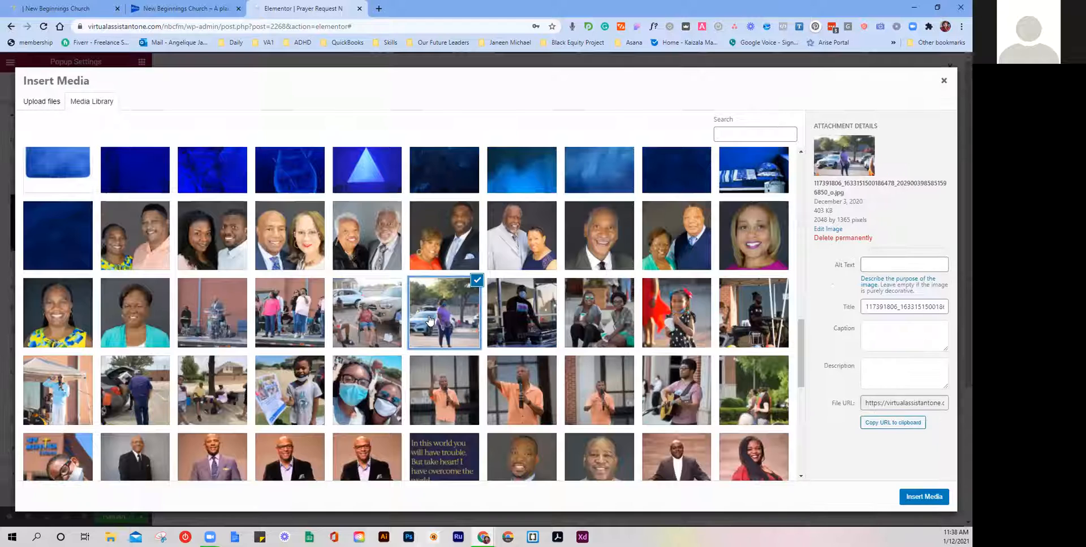
scroll(430, 320, "down", 3)
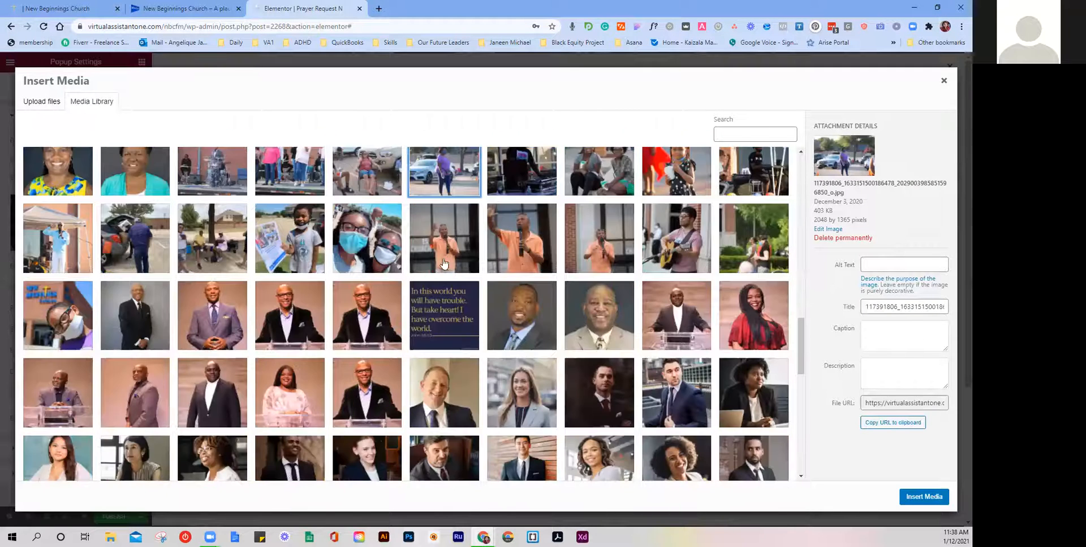
left_click(444, 183)
scroll(314, 271, "up", 4)
scroll(314, 272, "up", 6)
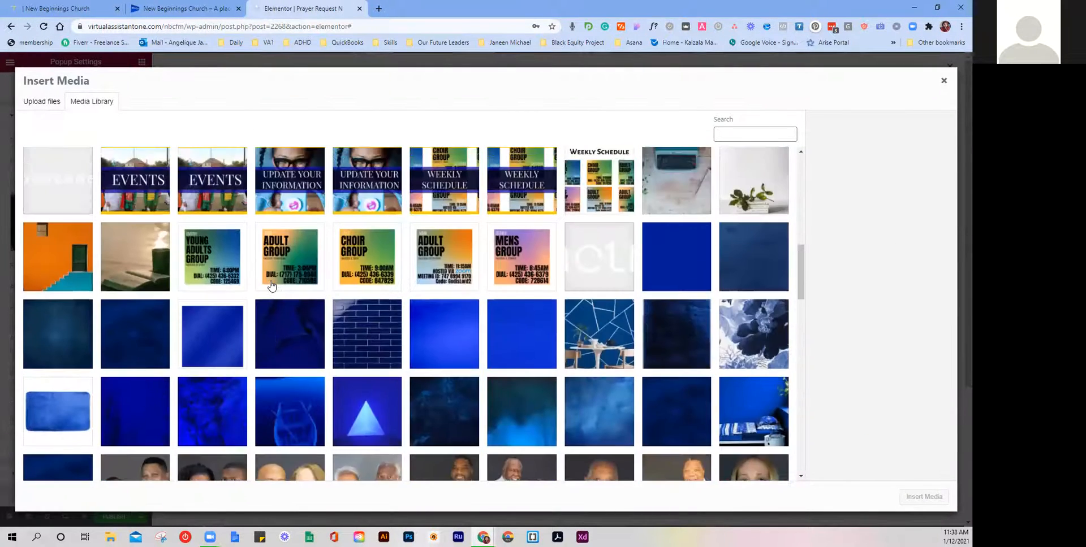
scroll(272, 286, "up", 3)
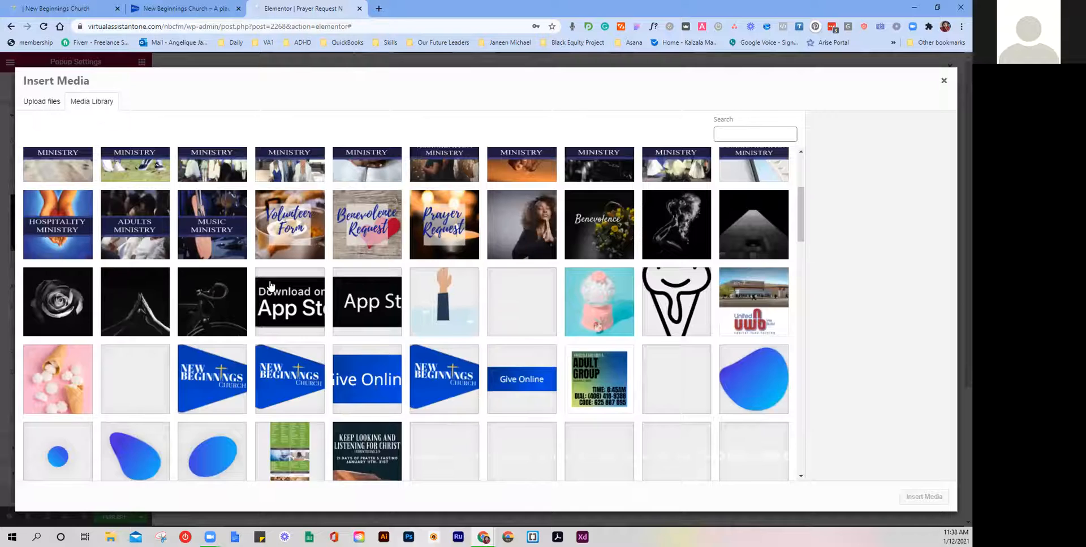
scroll(270, 285, "up", 1)
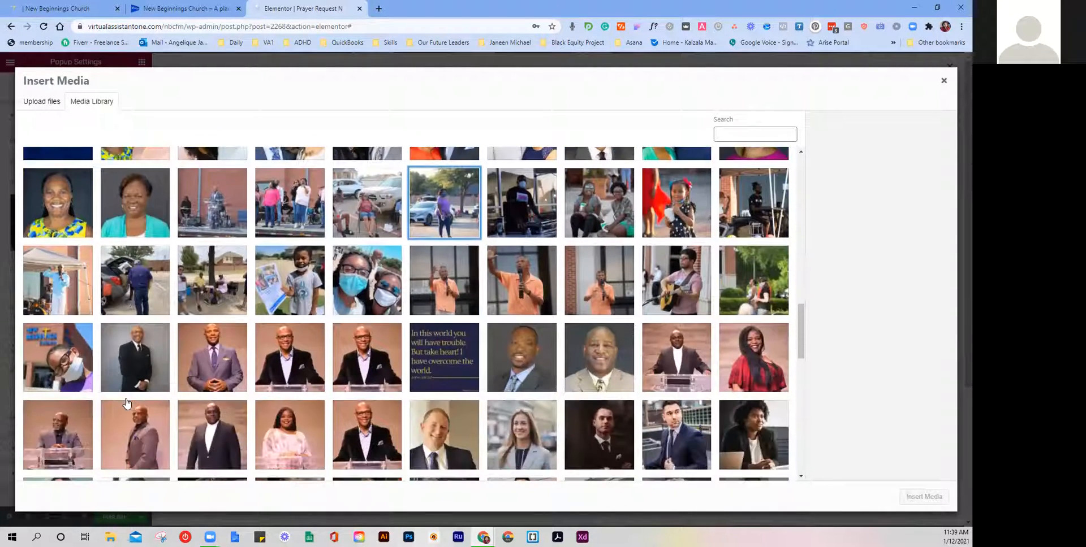
scroll(127, 403, "down", 2)
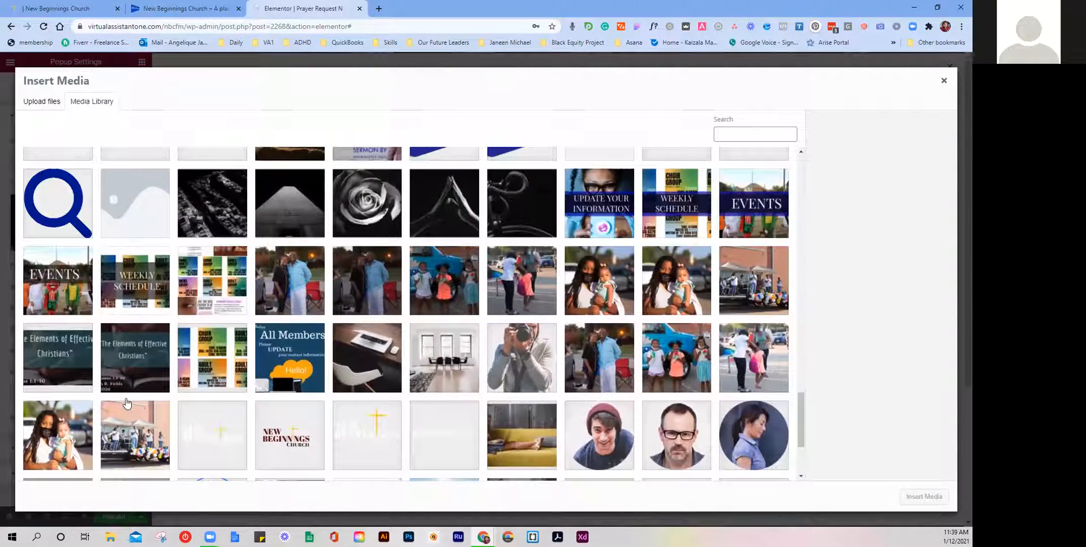
scroll(127, 403, "up", 1)
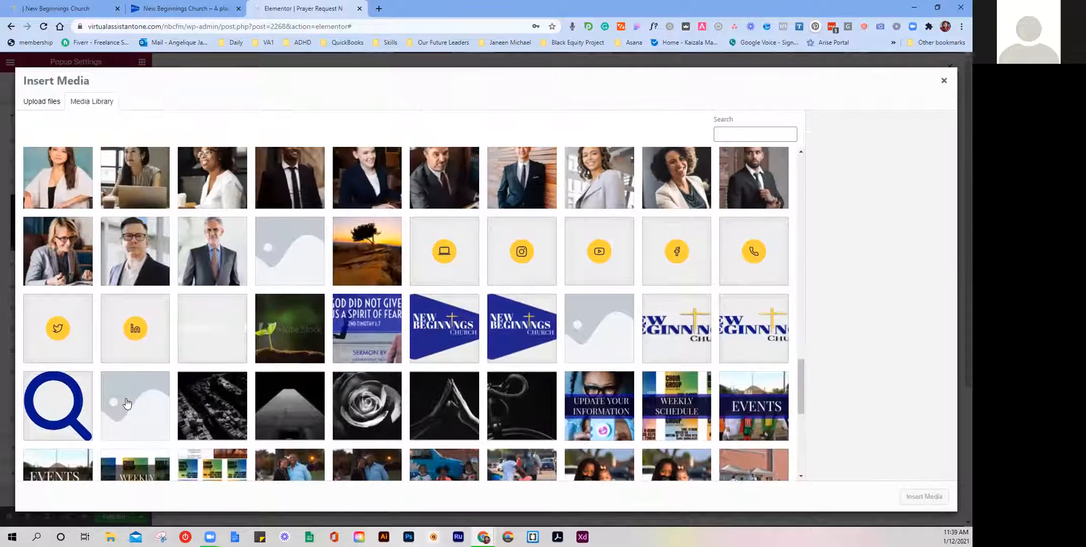
scroll(126, 403, "up", 2)
scroll(127, 404, "up", 1)
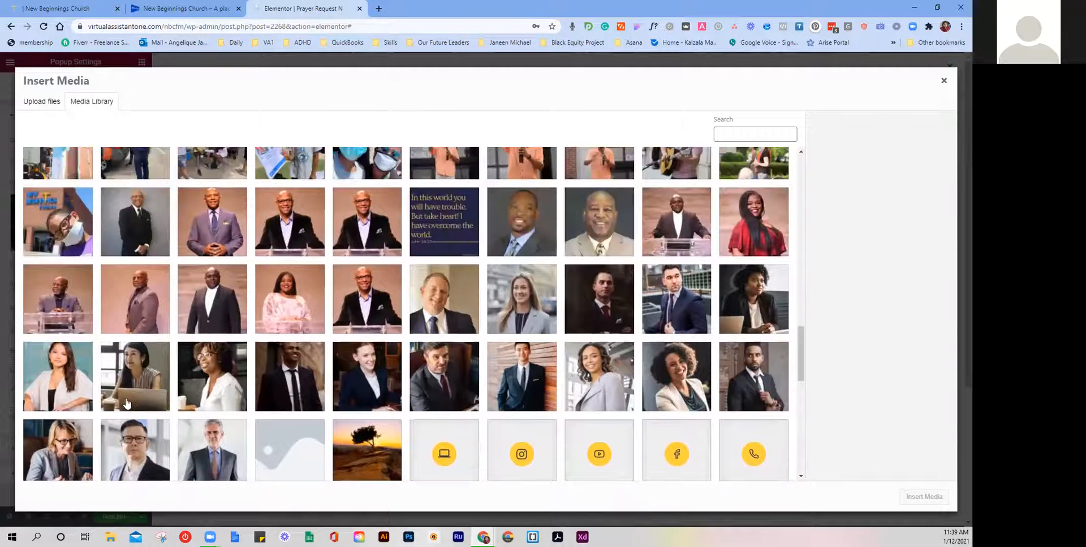
scroll(126, 403, "up", 3)
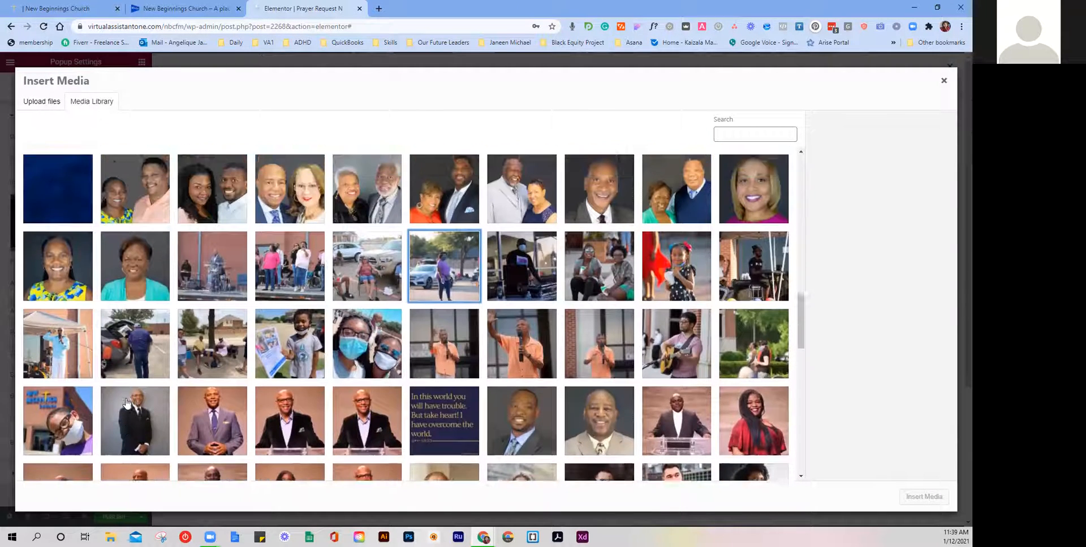
scroll(205, 402, "up", 3)
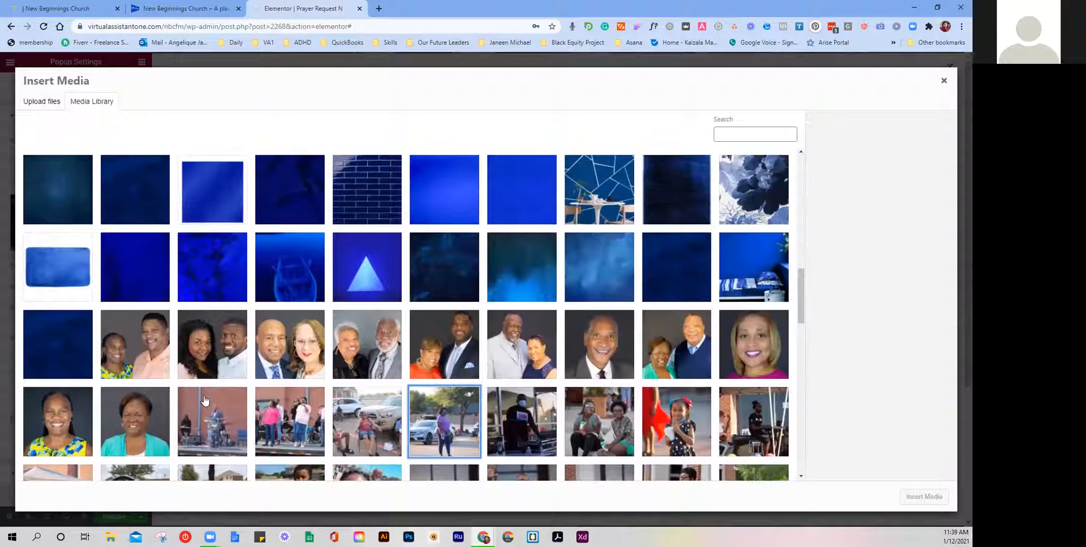
scroll(205, 402, "up", 6)
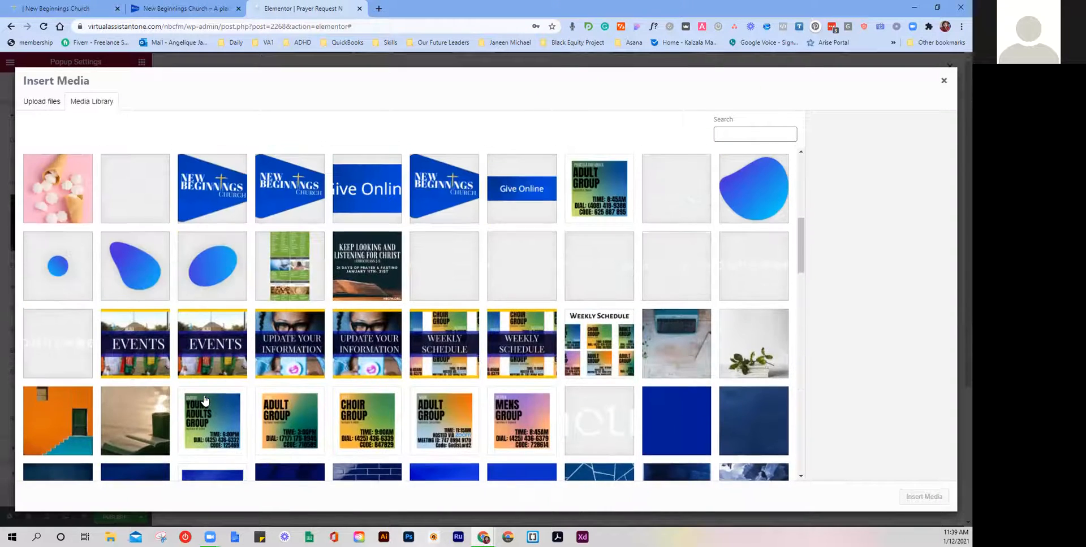
scroll(205, 400, "up", 3)
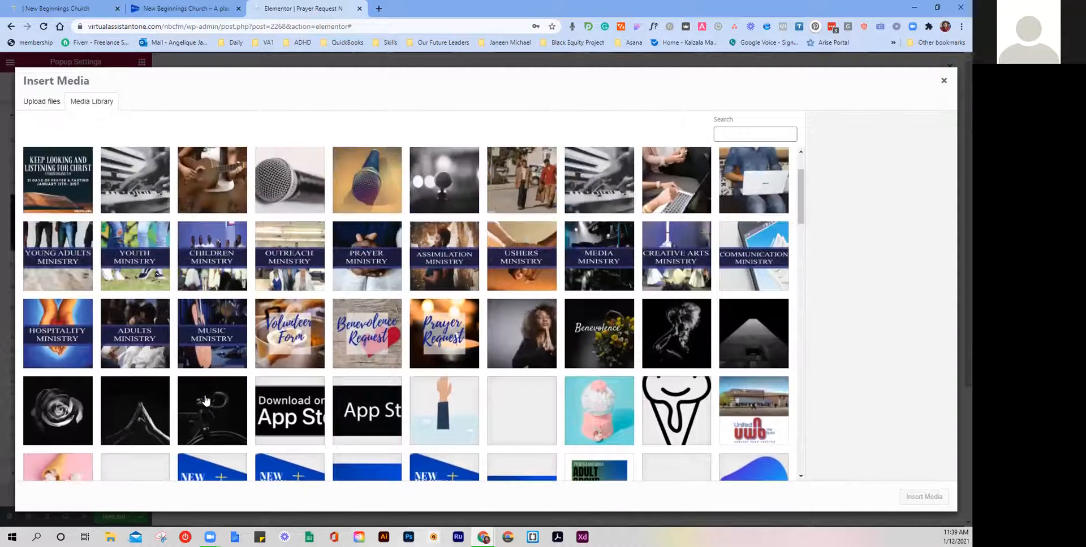
left_click(545, 348)
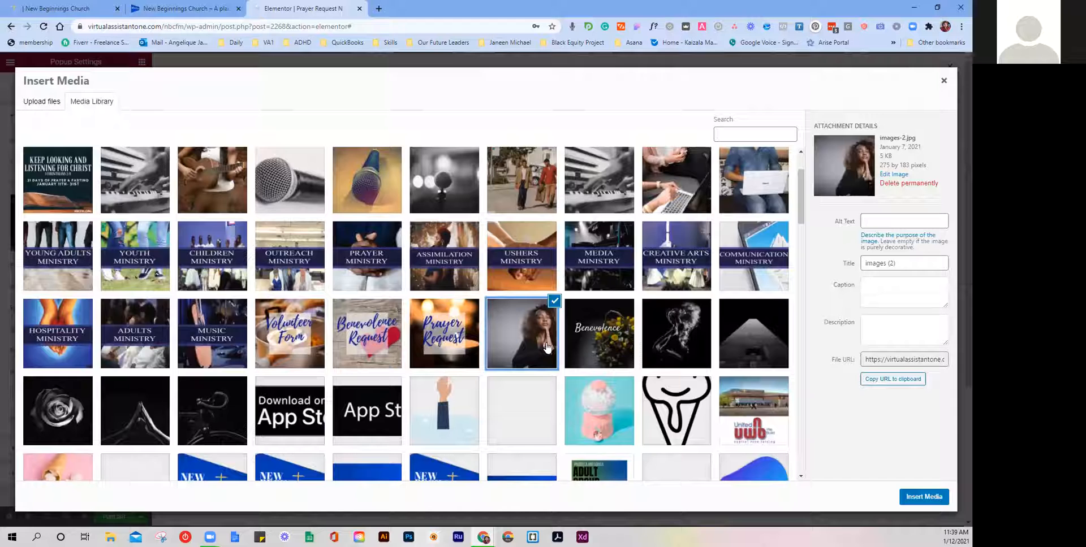
left_click(924, 498)
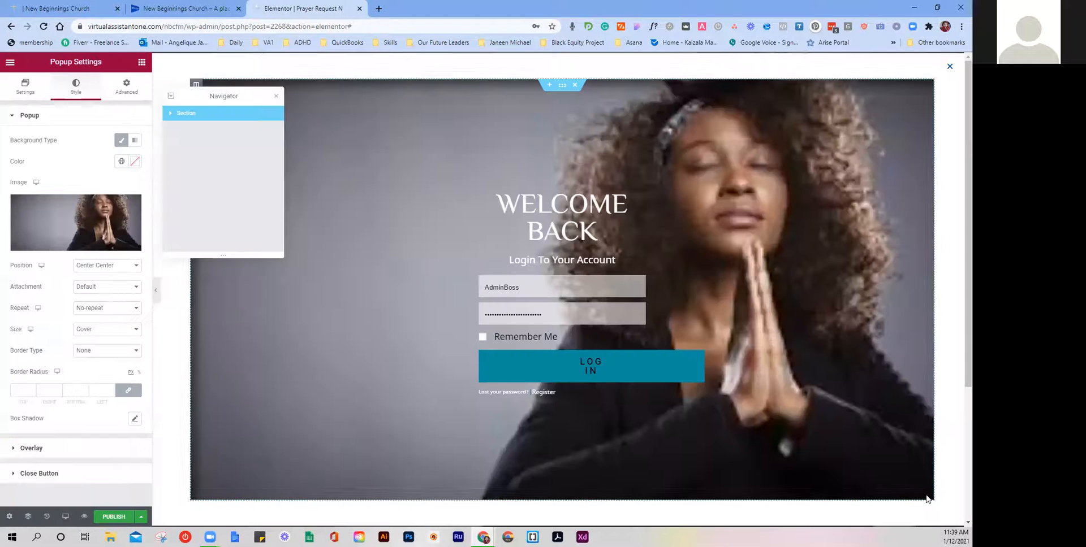
Step: Replace the background with the black-and-white praying-hands photo qw2.jpg
mouse_move(116, 249)
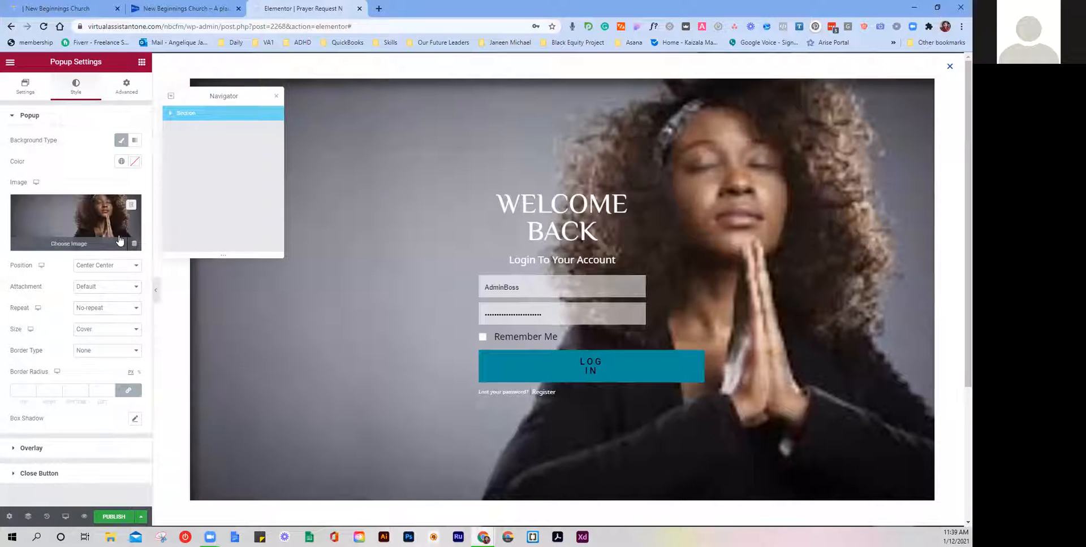
left_click(115, 236)
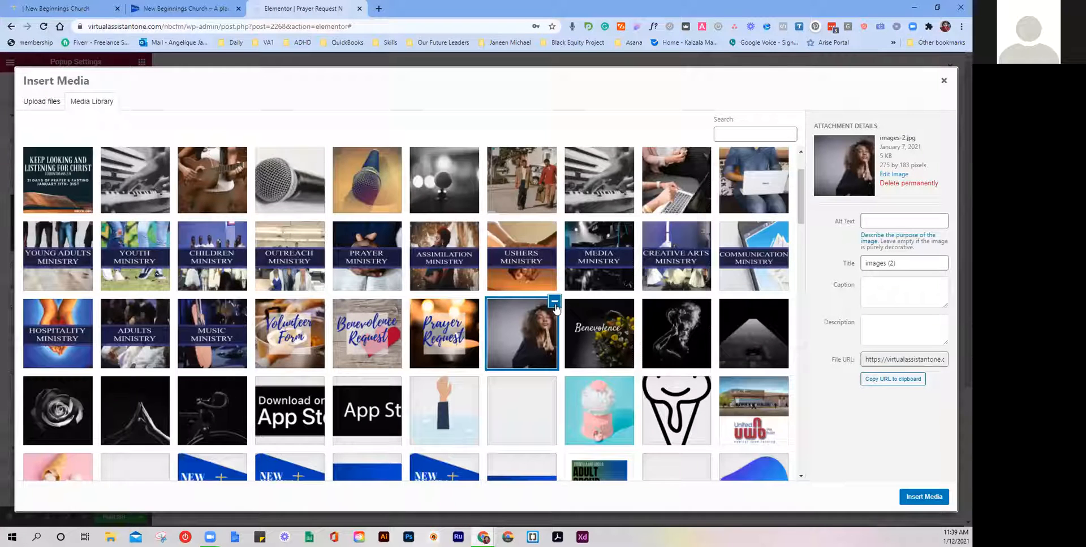
scroll(280, 353, "down", 1)
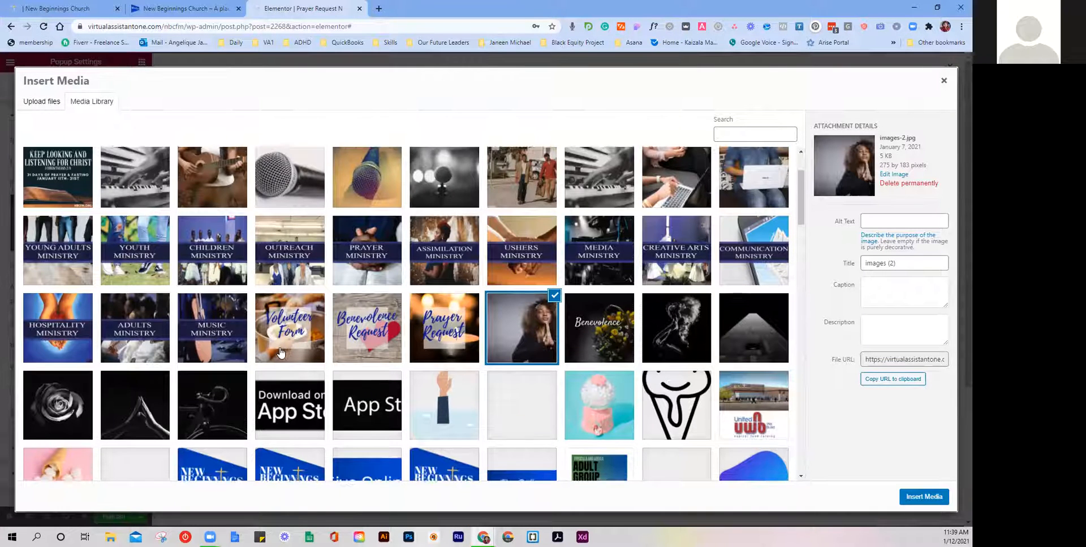
left_click(149, 347)
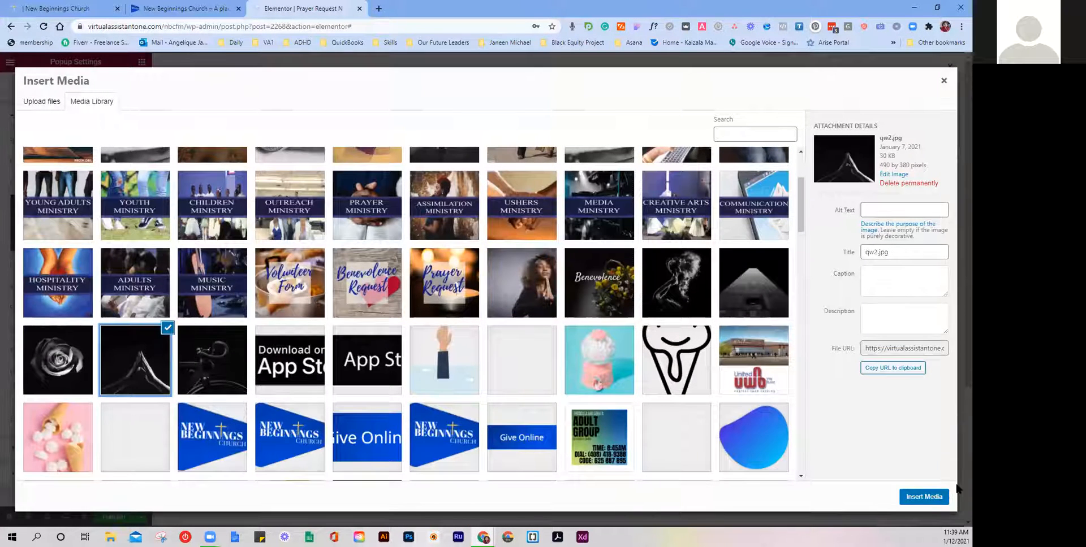
left_click(924, 498)
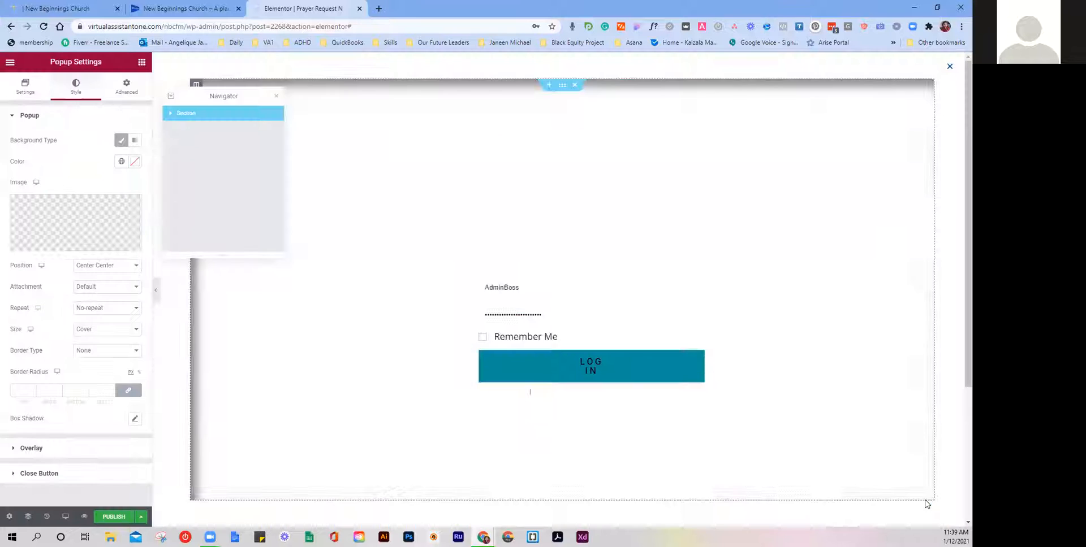
scroll(452, 328, "down", 3)
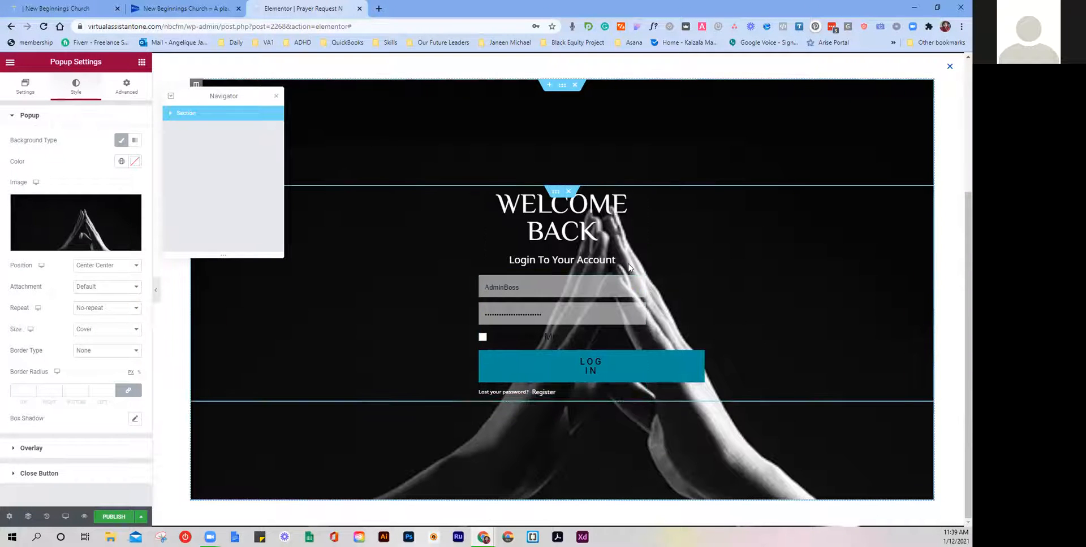
Step: Delete the Welcome Back login inner section and its extra duplicate, leaving an empty column
right_click(558, 192)
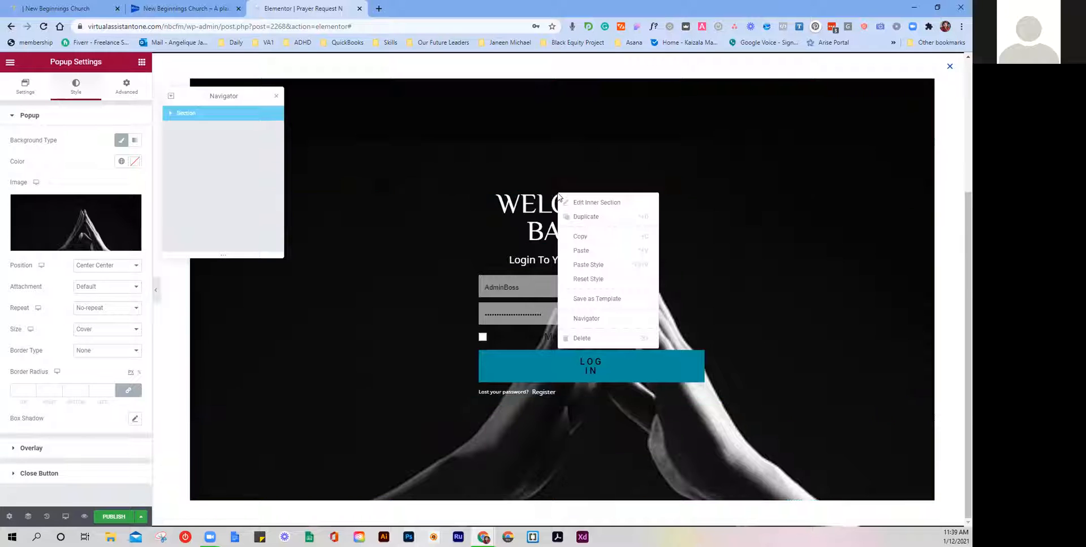
left_click(587, 218)
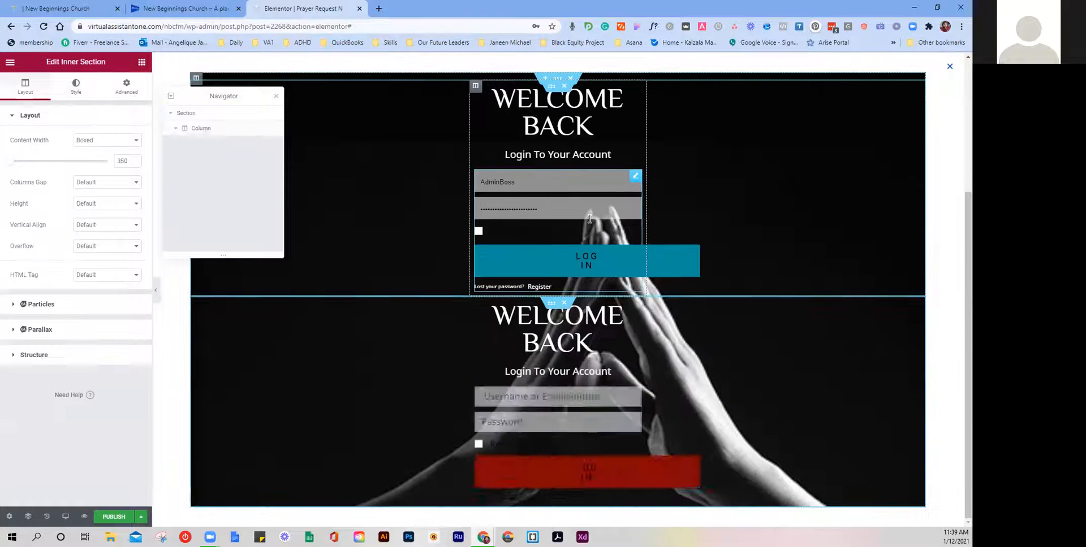
left_click(564, 86)
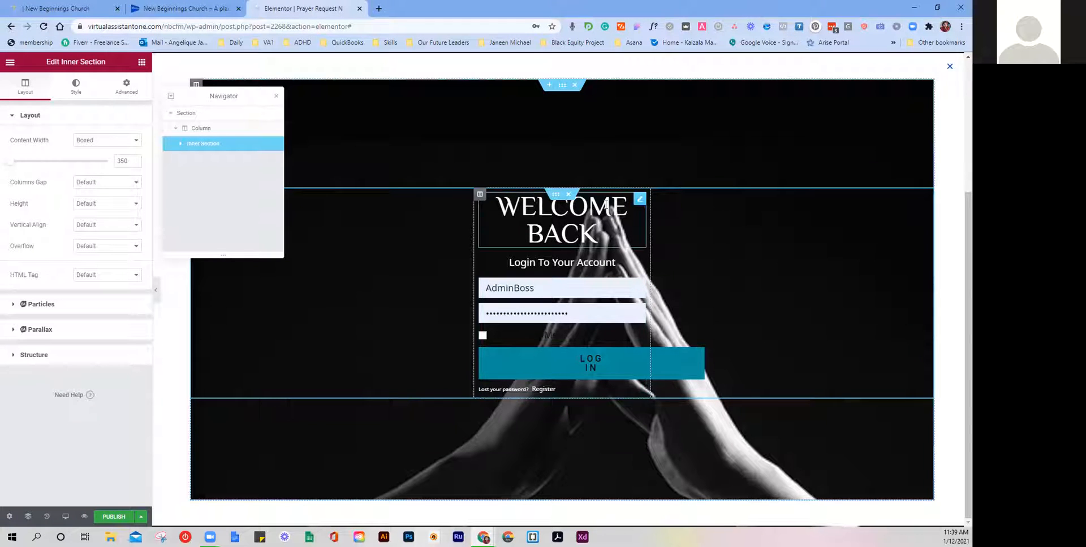
left_click(568, 195)
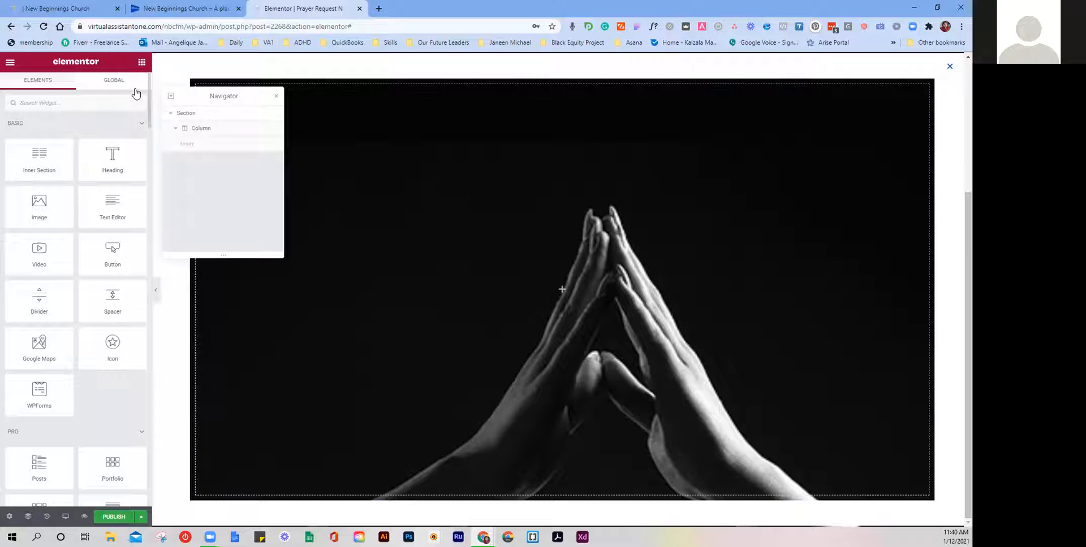
Step: Drag the Form widget with Name, Email, Message and SEND into the empty column, moving the Navigator aside
left_click(76, 99)
type("form")
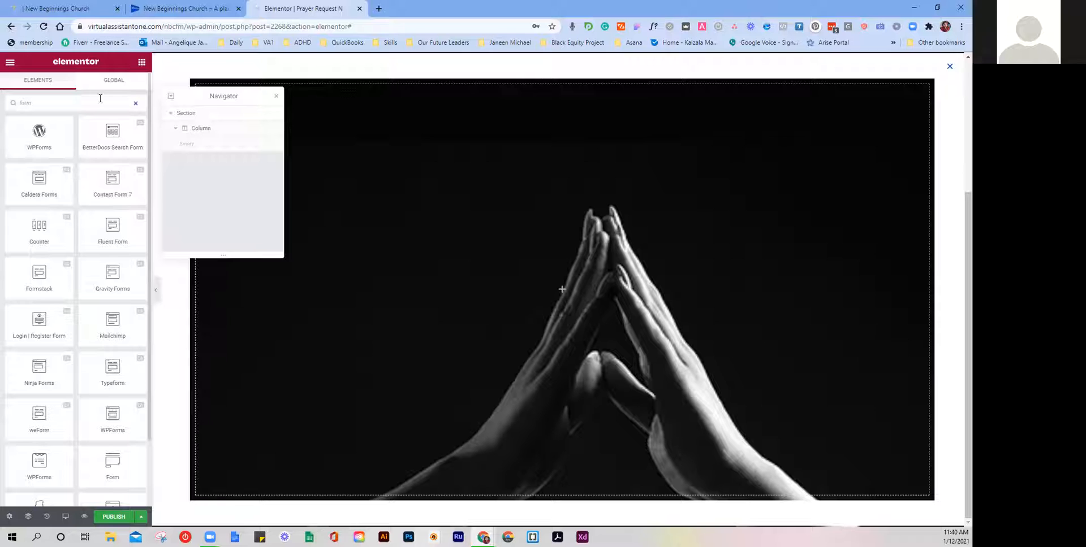
scroll(92, 274, "down", 2)
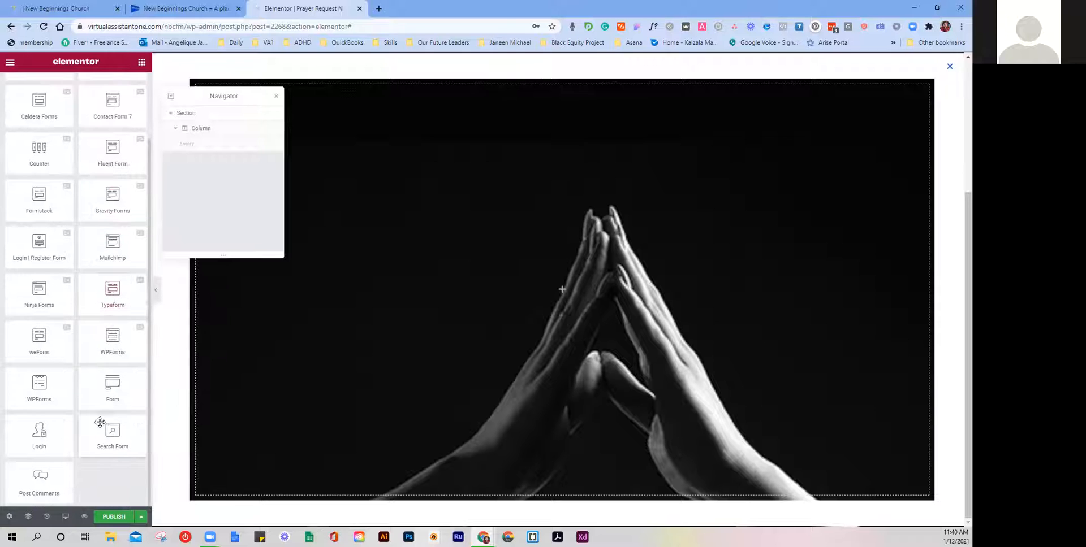
left_click_drag(93, 380, 521, 299)
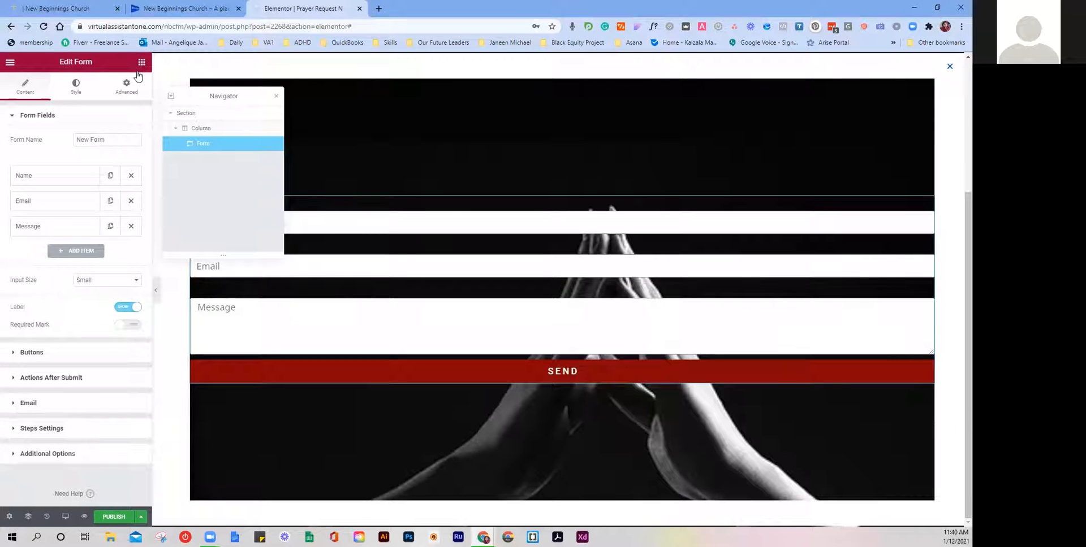
left_click(141, 62)
type("form")
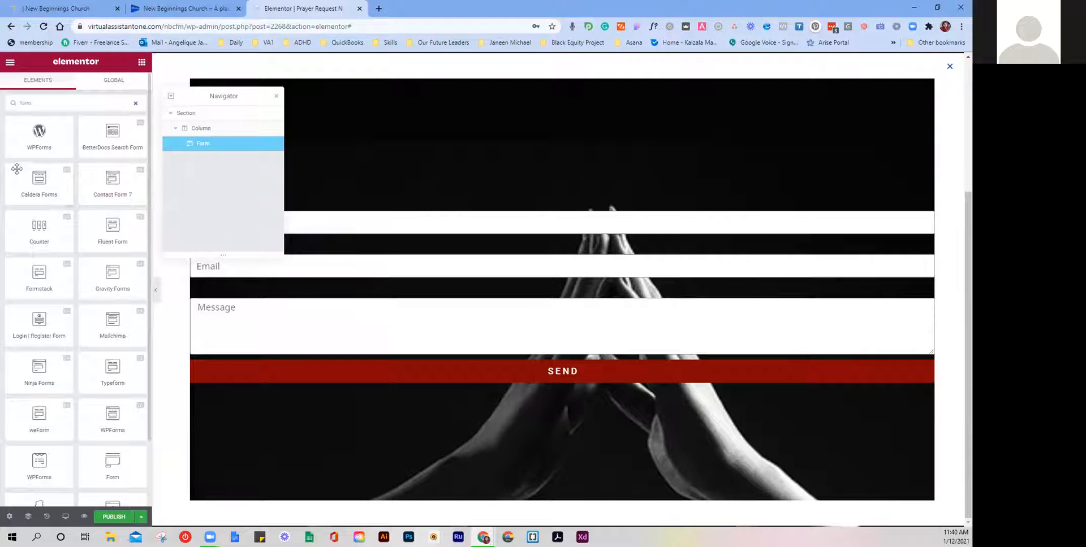
scroll(100, 282, "down", 2)
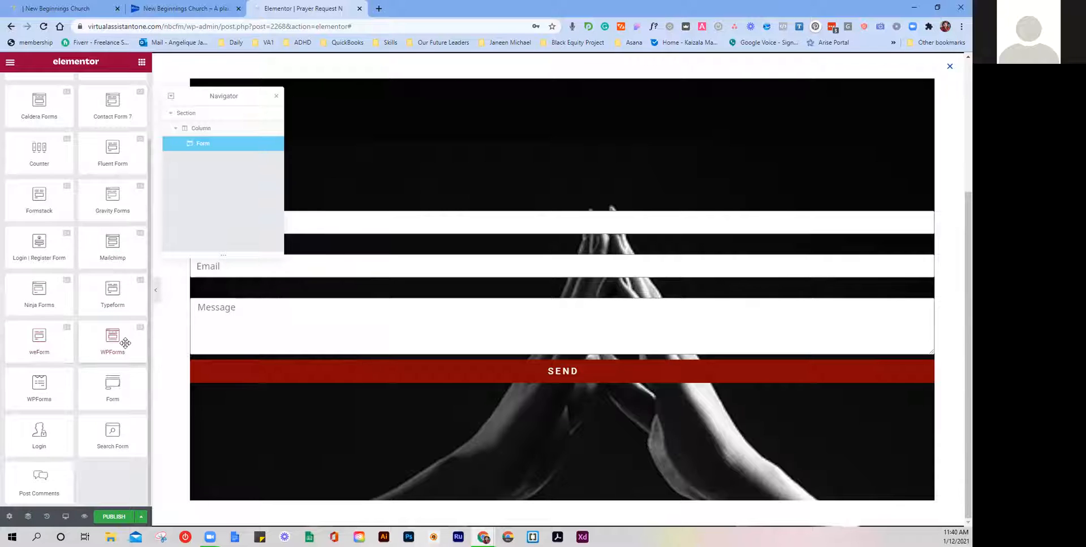
scroll(59, 346, "up", 1)
scroll(62, 350, "up", 1)
left_click_drag(237, 103, 150, 109)
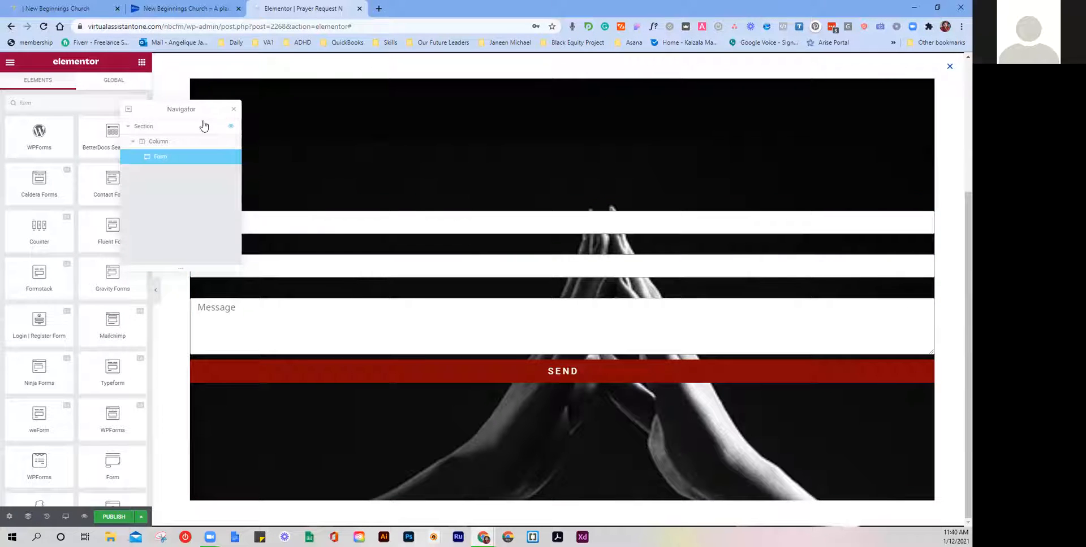
left_click_drag(181, 106, 296, 84)
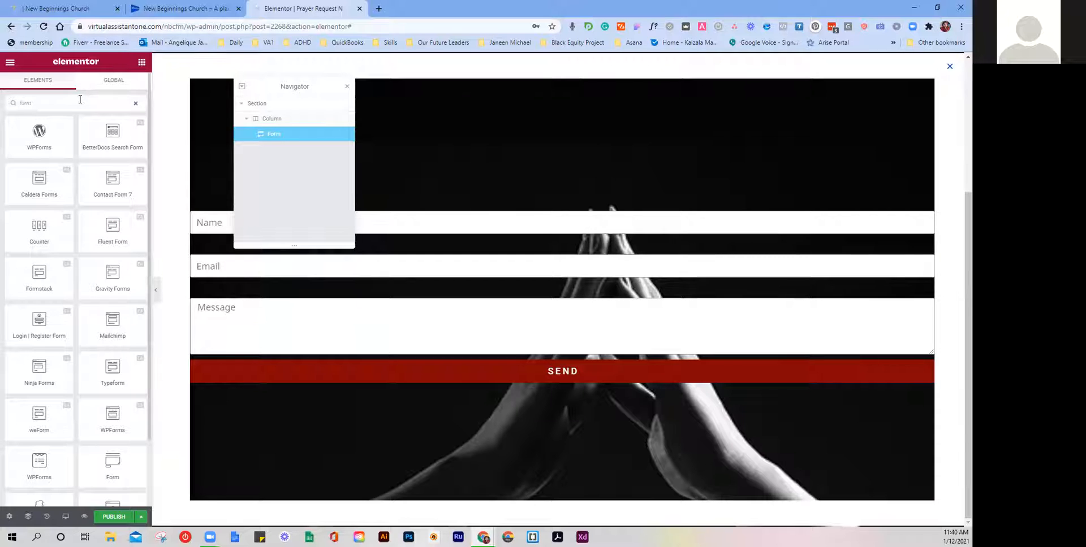
type("emai")
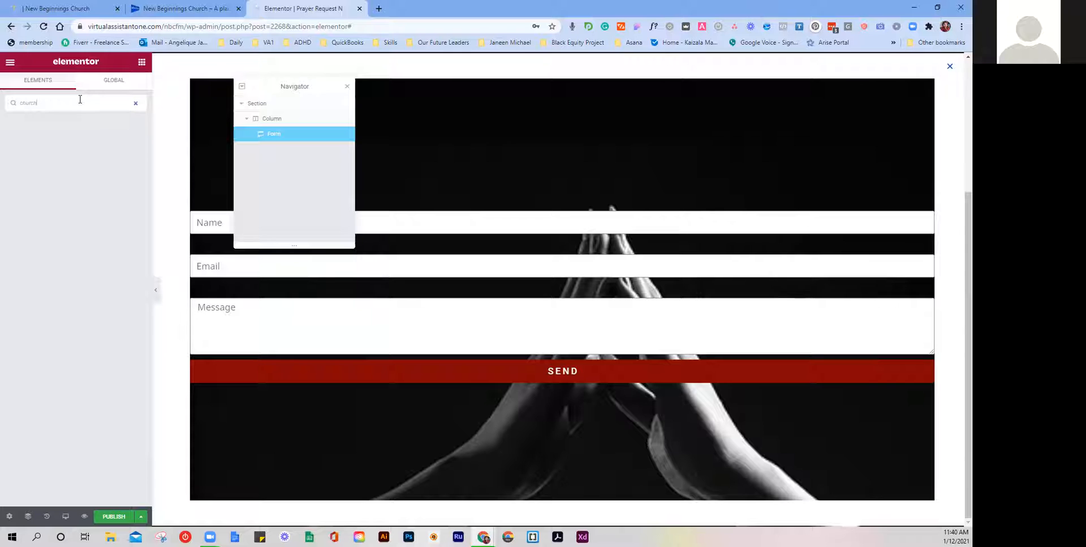
Step: Drag a Heading widget above the form, retitle it 'Prayer Request', and centre-align it
left_click(136, 104)
left_click_drag(96, 153, 518, 210)
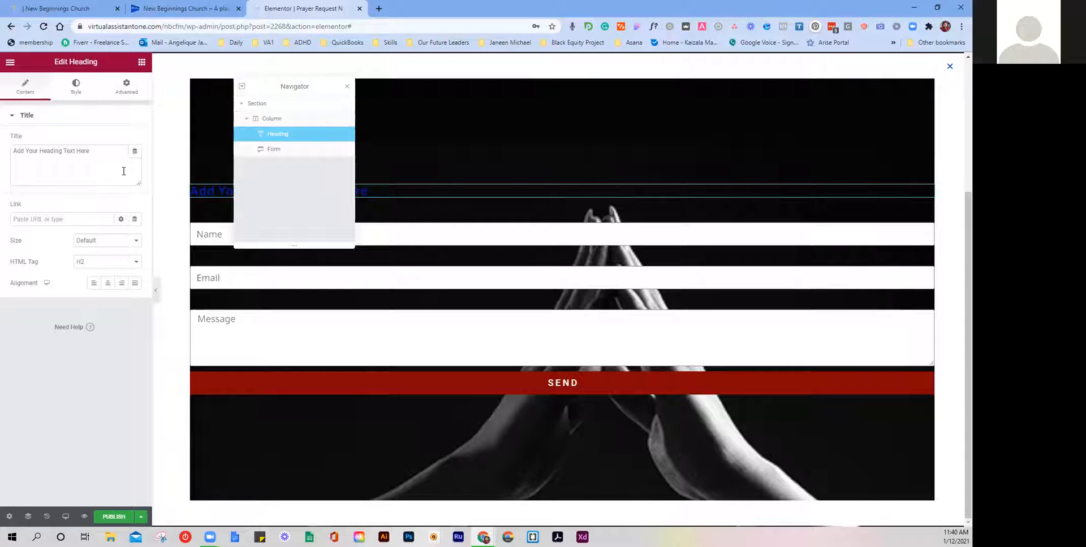
triple_click(66, 149)
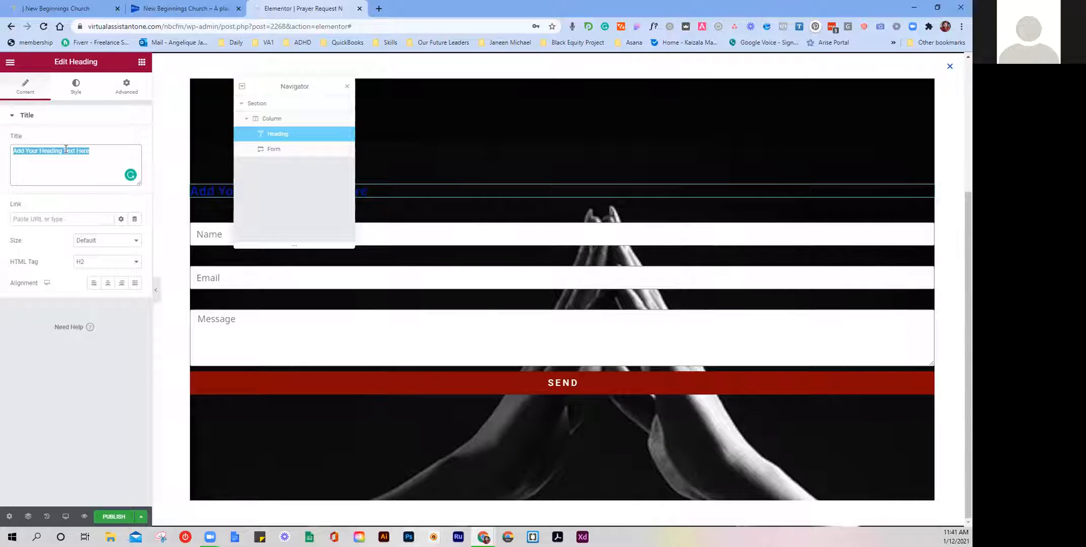
type("C")
key("BackSpace")
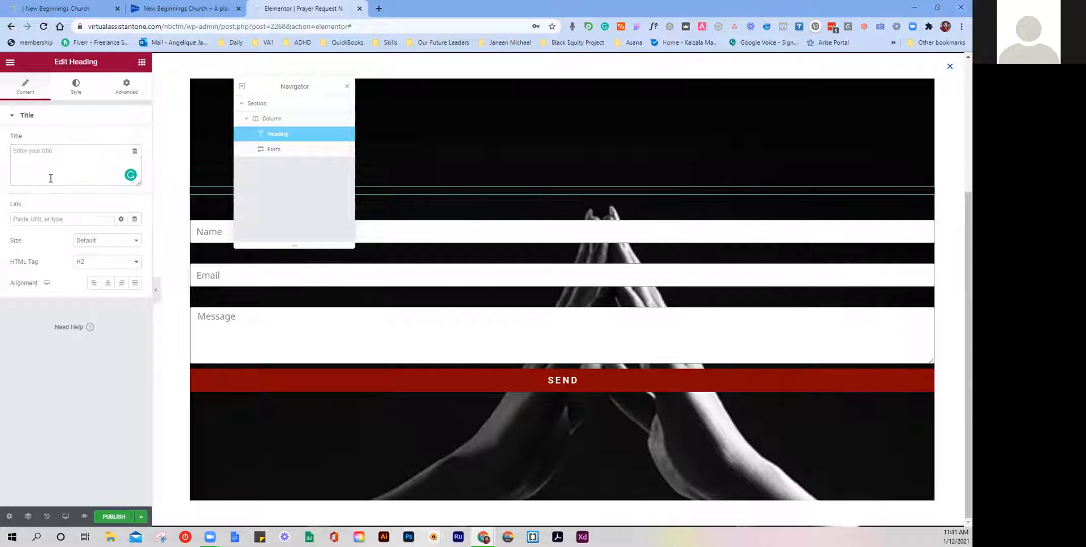
type("Prayer")
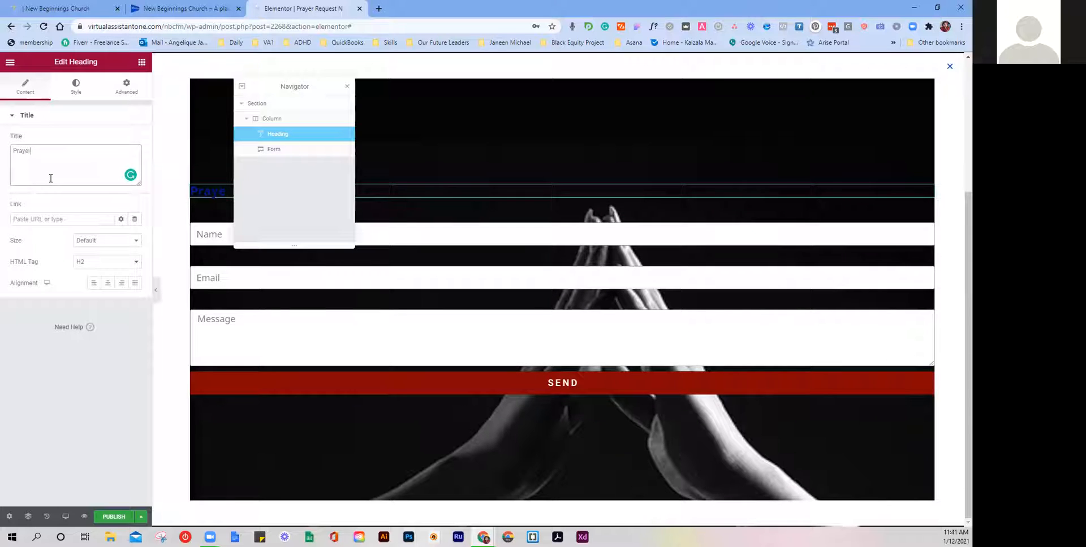
type(" Request")
left_click(109, 283)
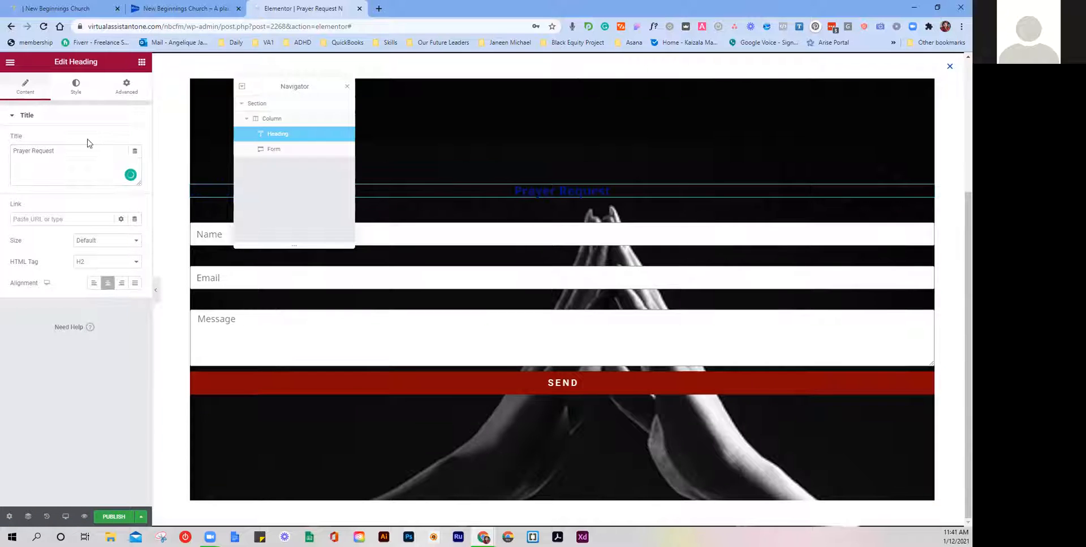
Step: Set the Prayer Request heading's text colour to white (#FFFFFF)
left_click(80, 86)
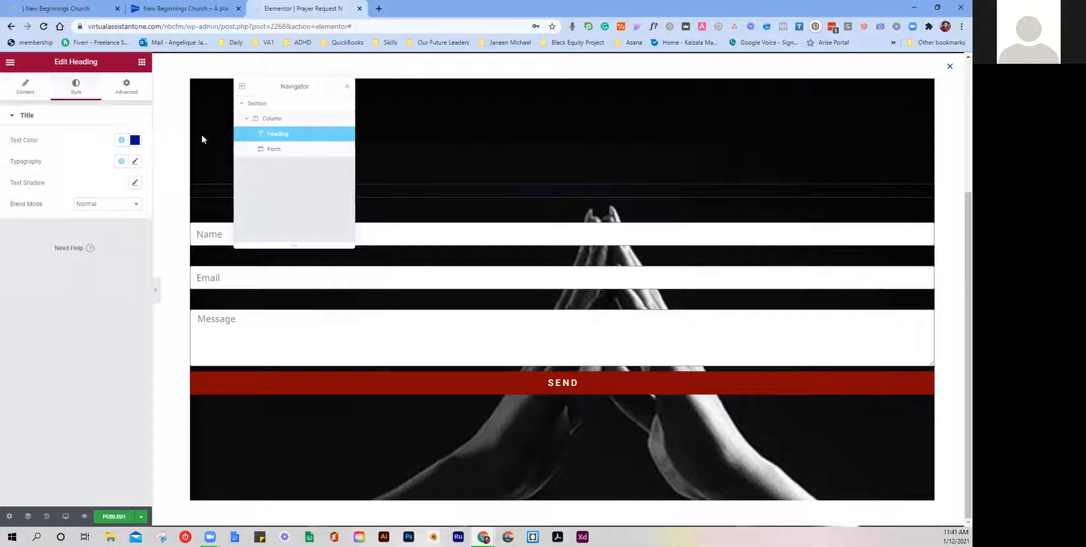
left_click(134, 141)
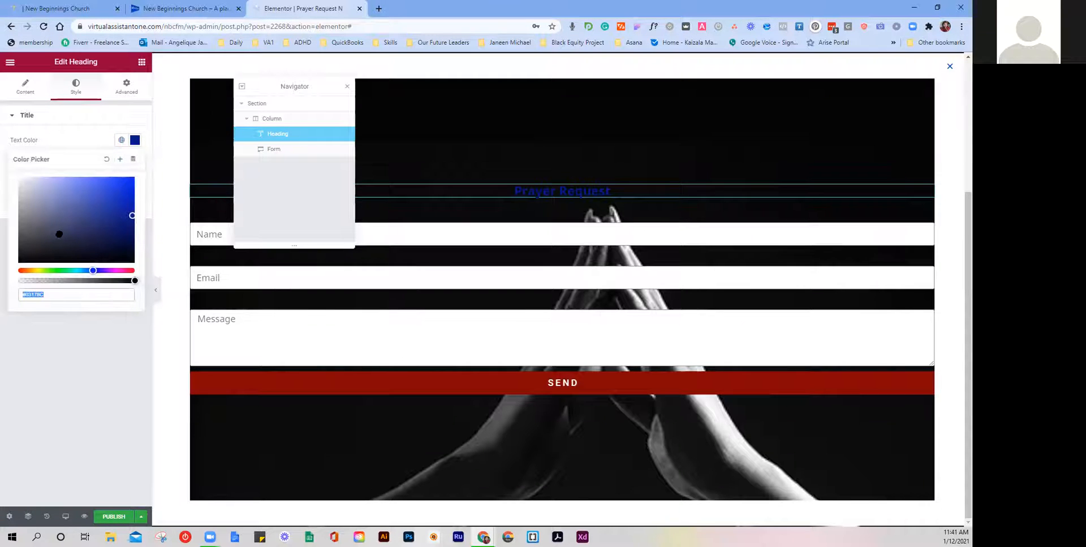
left_click_drag(59, 234, 18, 177)
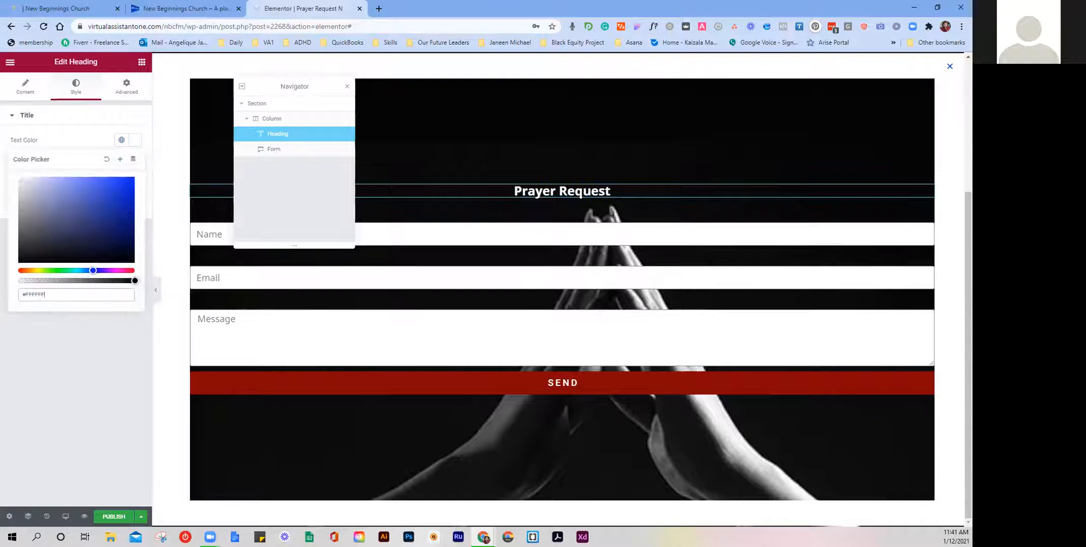
left_click(78, 145)
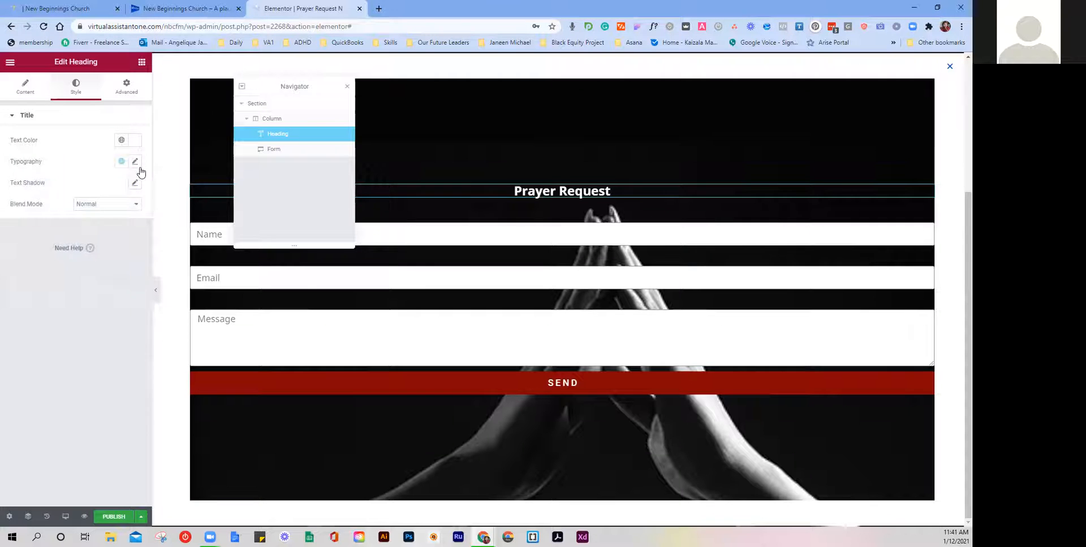
Step: Set the heading's typography font size to 52
left_click(135, 162)
left_click_drag(26, 253, 40, 257)
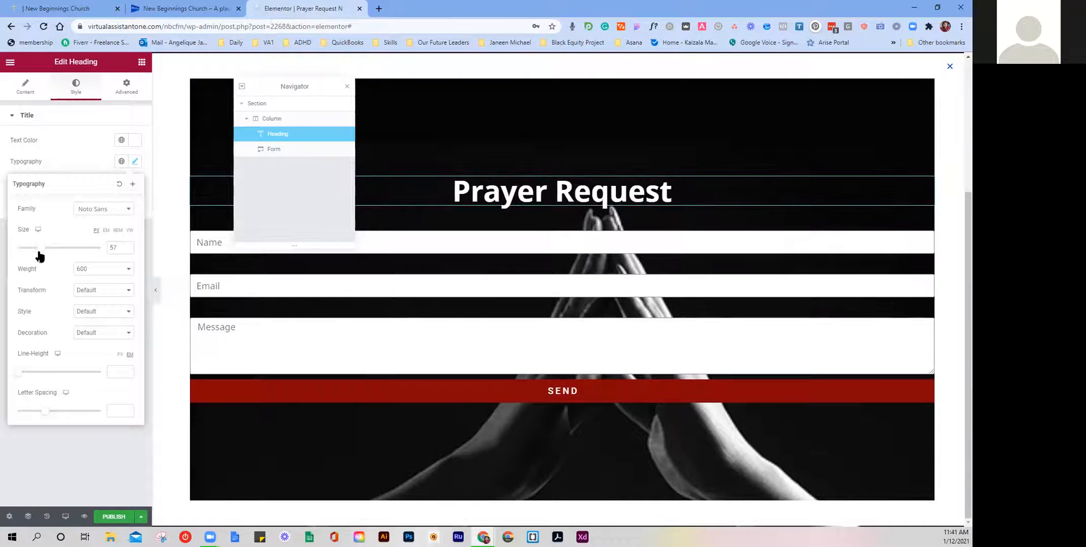
left_click(127, 251)
left_click(126, 250)
left_click(126, 250)
left_click(126, 250)
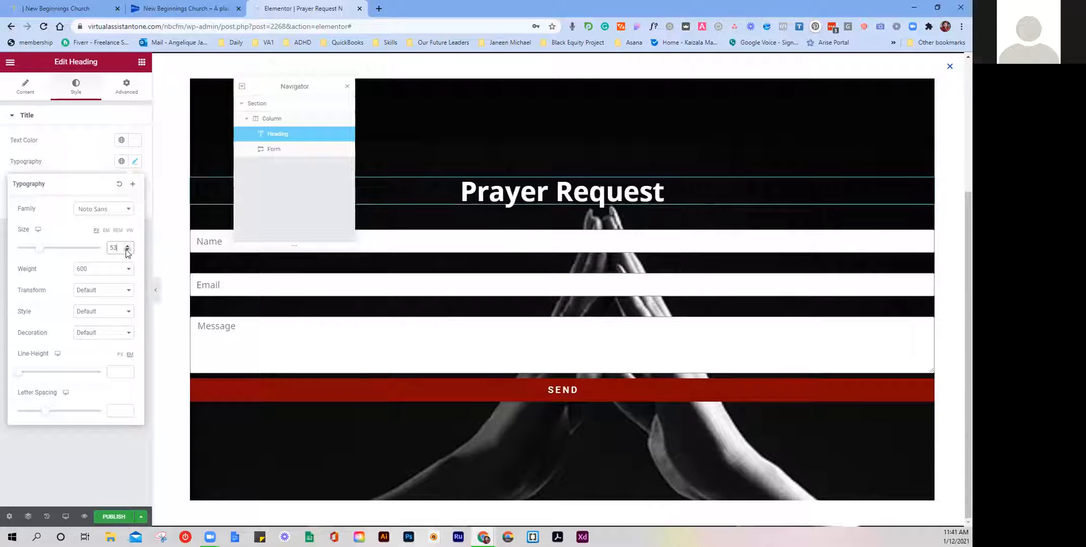
left_click(128, 250)
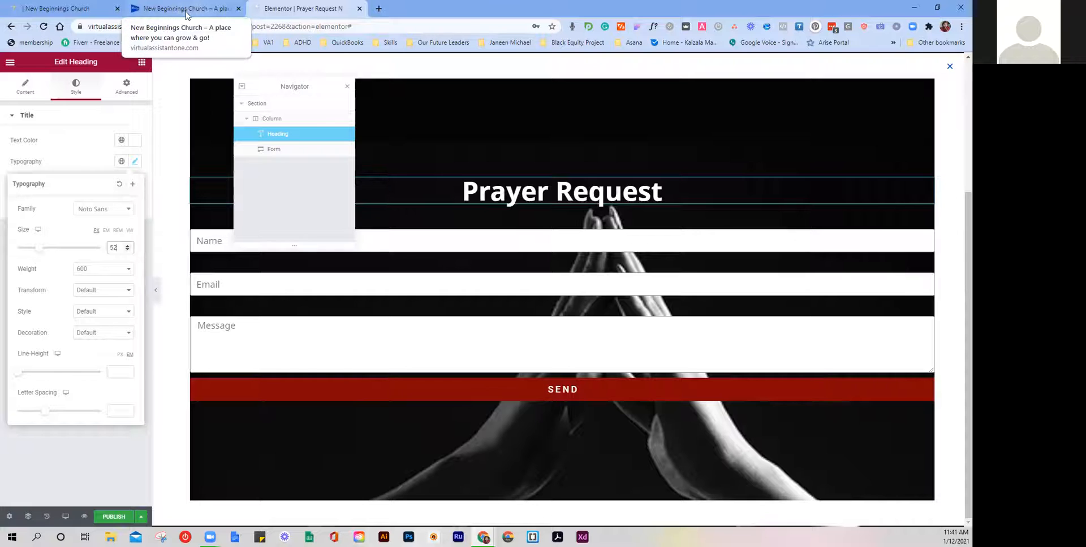
left_click_drag(81, 4, 0, 128)
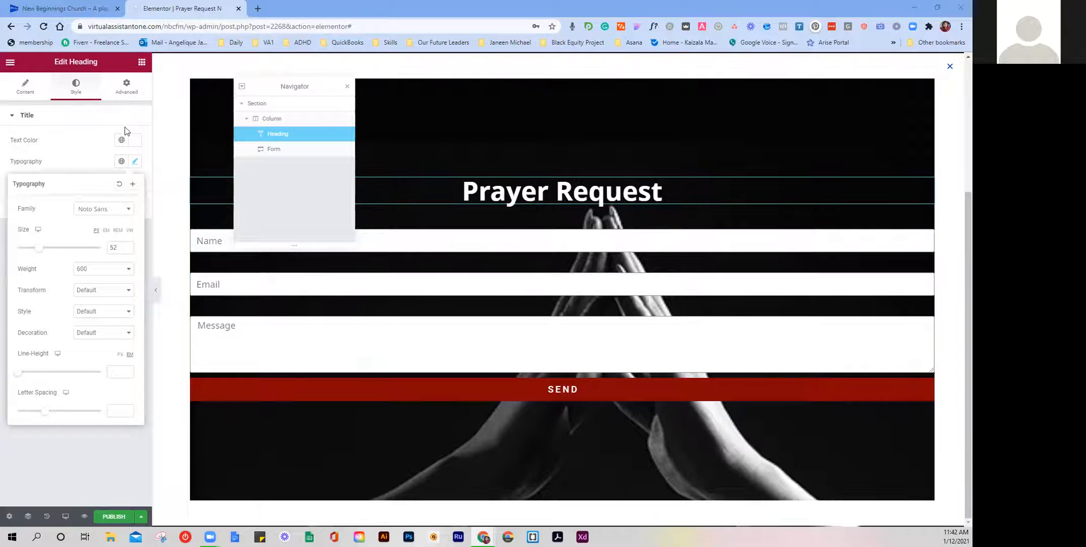
Step: Select the form widget and duplicate its Name field
left_click(39, 120)
left_click(273, 150)
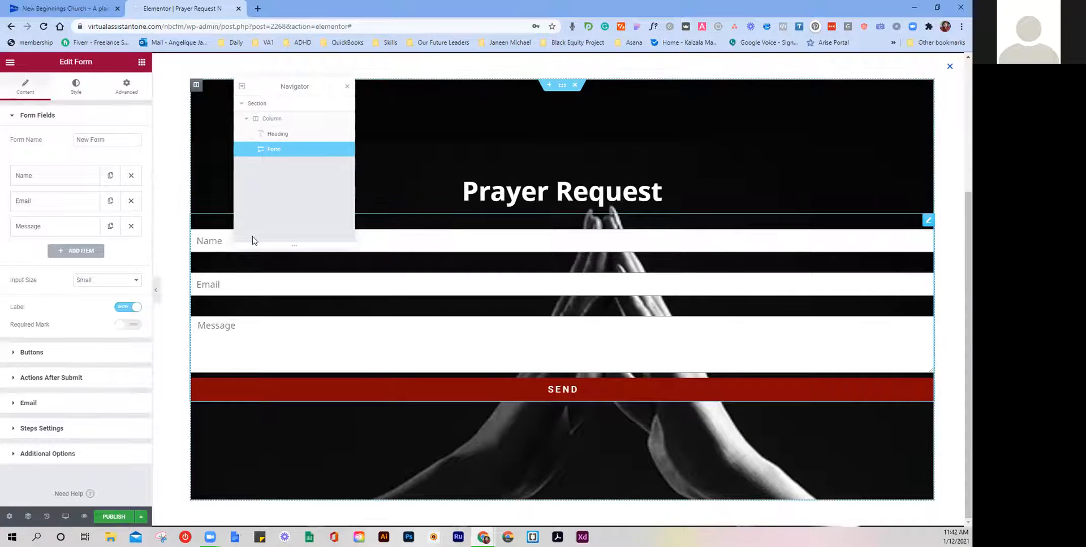
left_click(115, 182)
left_click(43, 180)
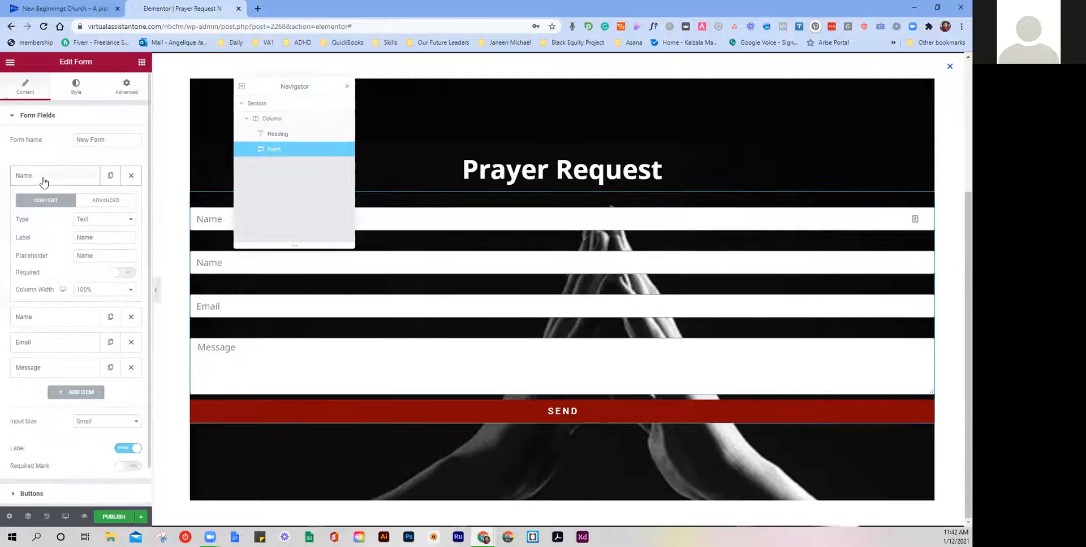
Step: Relabel the first name field 'First Name' with a sample first-name placeholder
double_click(92, 240)
left_click(92, 240)
type("First")
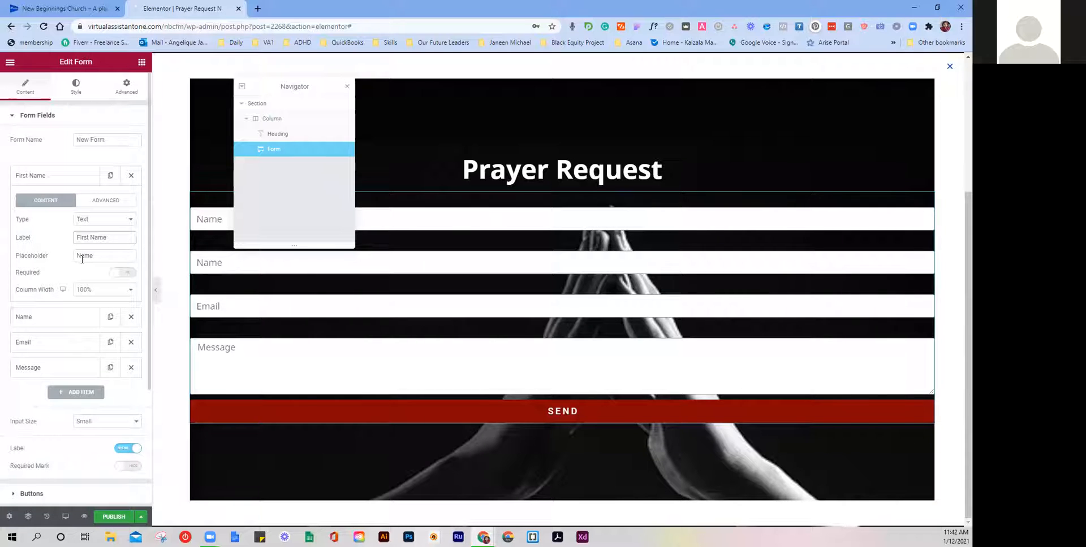
double_click(82, 256)
type("John")
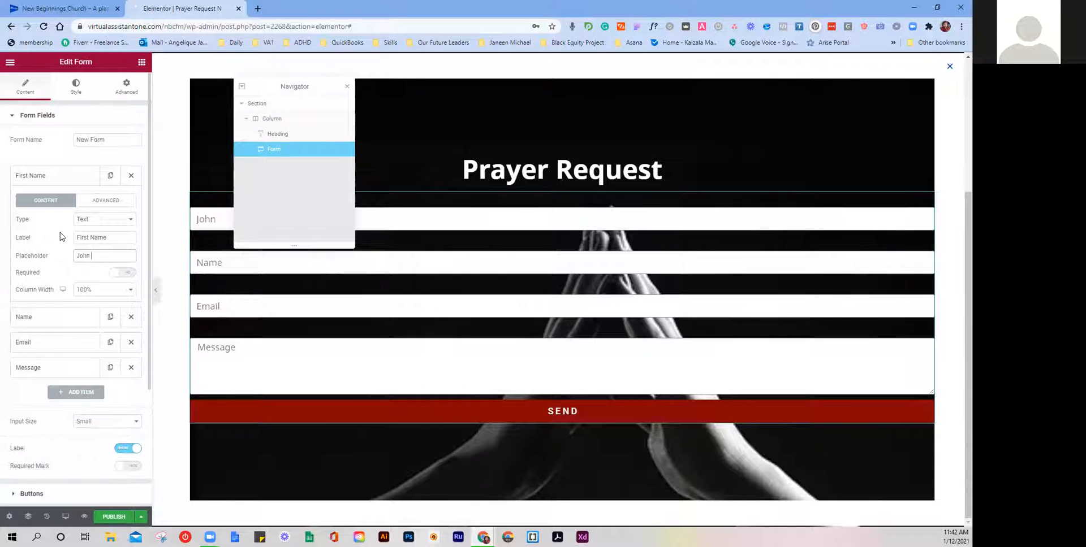
left_click(54, 177)
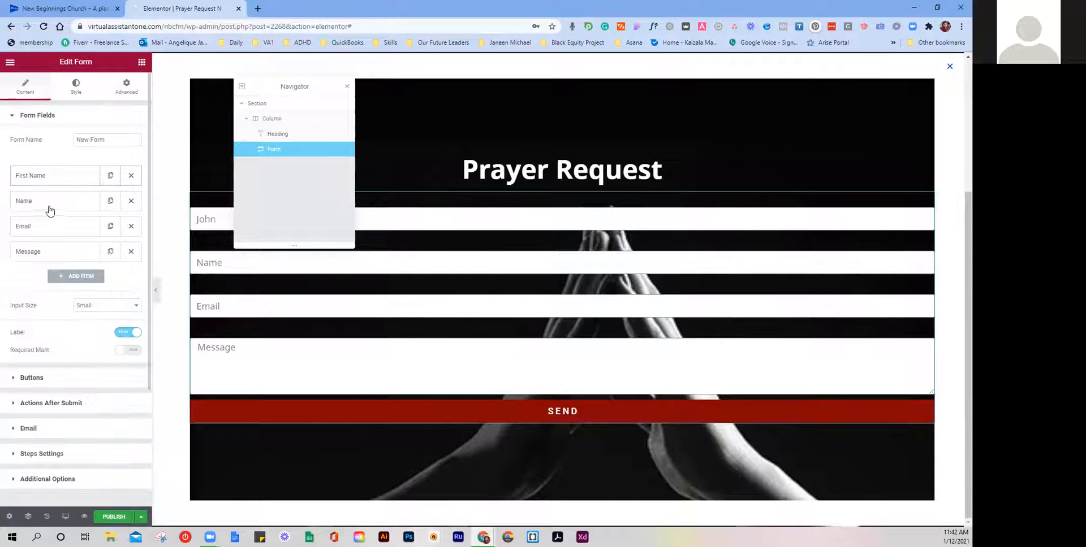
Step: Relabel the second name field 'Last Name' with a sample last-name placeholder
left_click(47, 205)
left_click(86, 262)
key("Home")
type("Last")
key("Tab")
type("Smith")
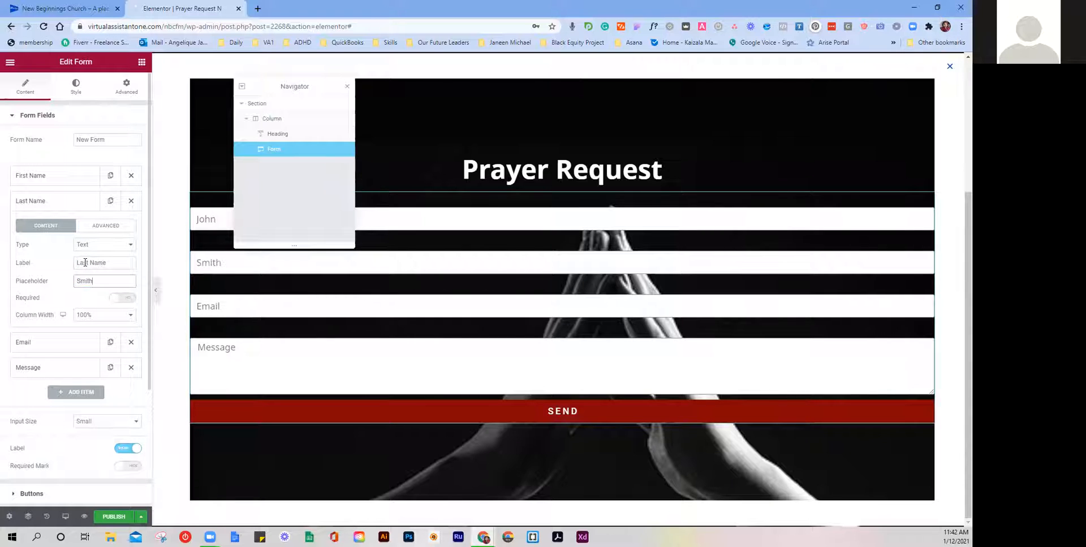
left_click(54, 203)
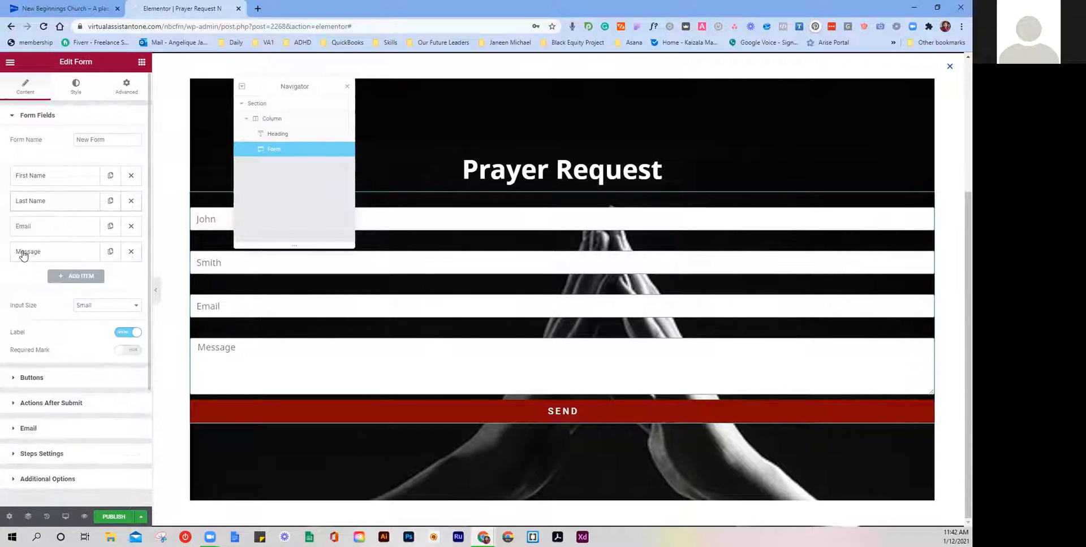
Step: Replace the Email field's placeholder with a sample email address
left_click(49, 229)
double_click(83, 305)
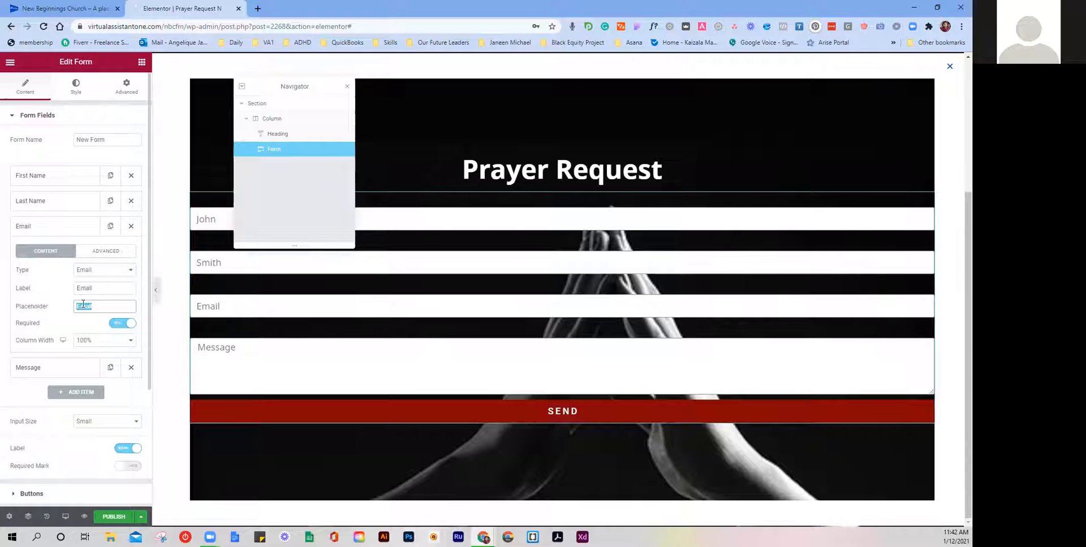
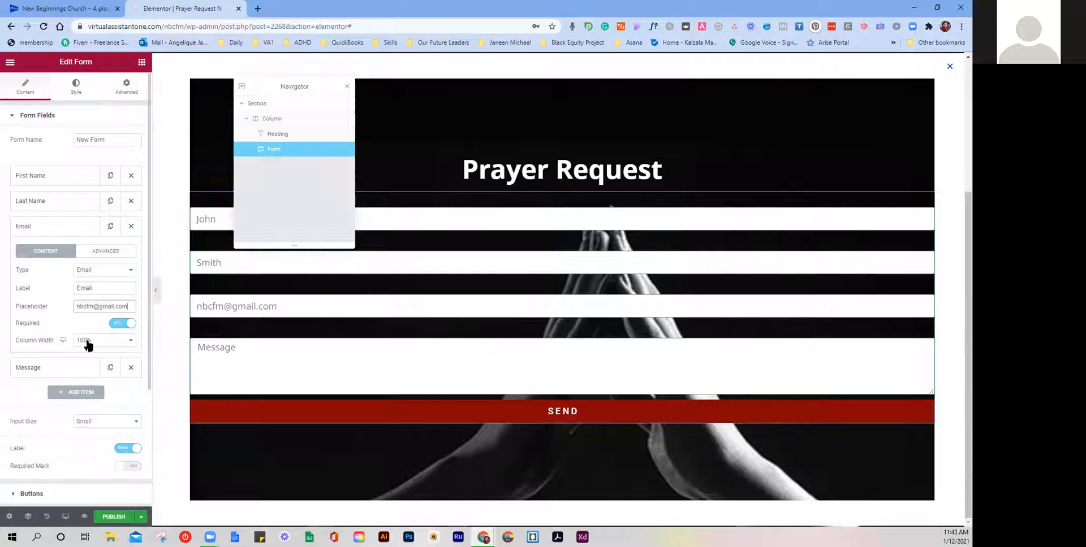
left_click(55, 229)
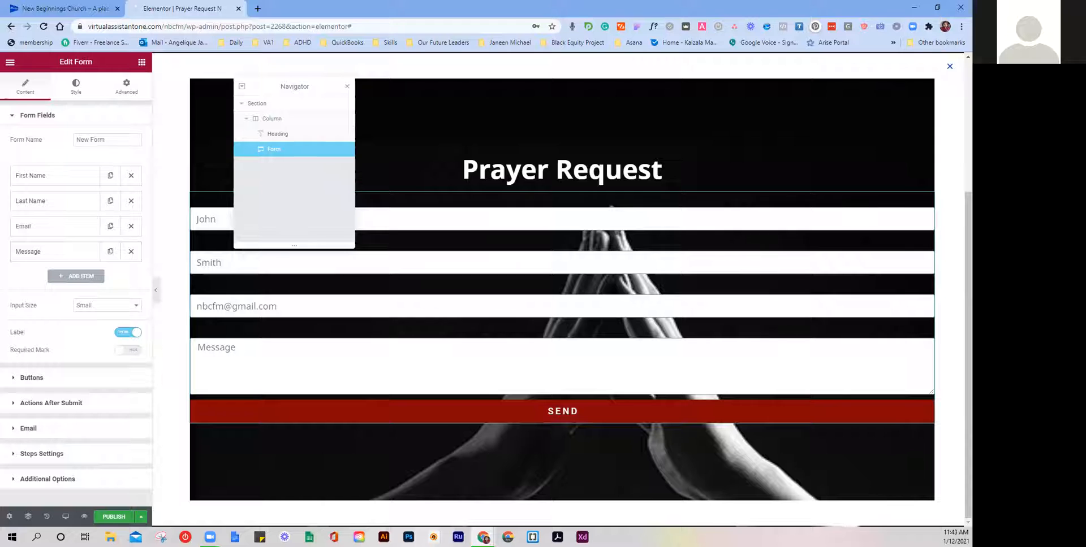
Step: Relabel the Message field 'Prayer Request' with placeholder 'Please pray for...'
left_click(39, 256)
double_click(93, 313)
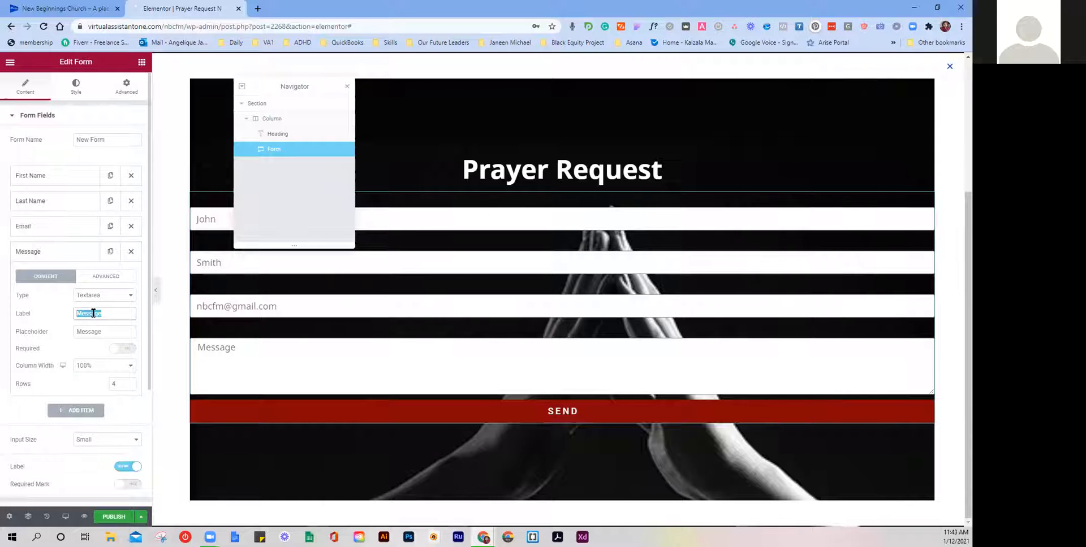
type("Prayer Request")
key("Tab")
type("Please pray for....")
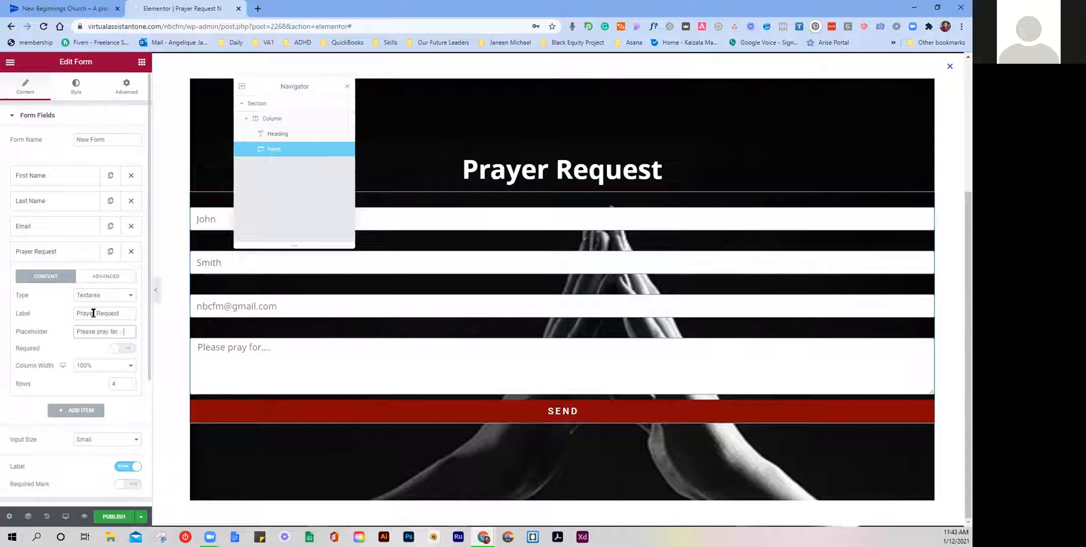
left_click(50, 317)
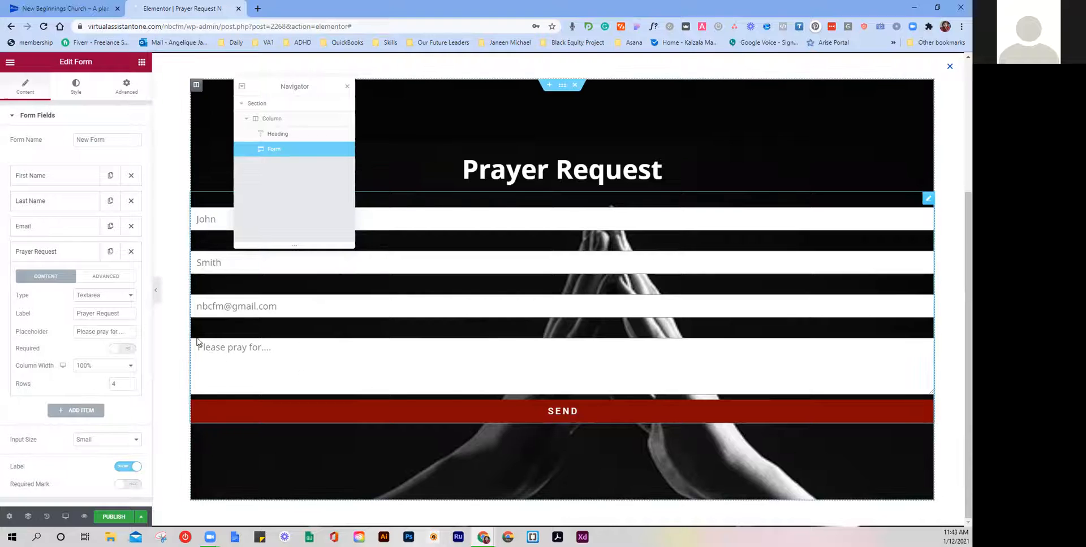
Step: Add a required form field labelled 'Follow-up requested' with type Select
left_click(81, 253)
left_click(79, 279)
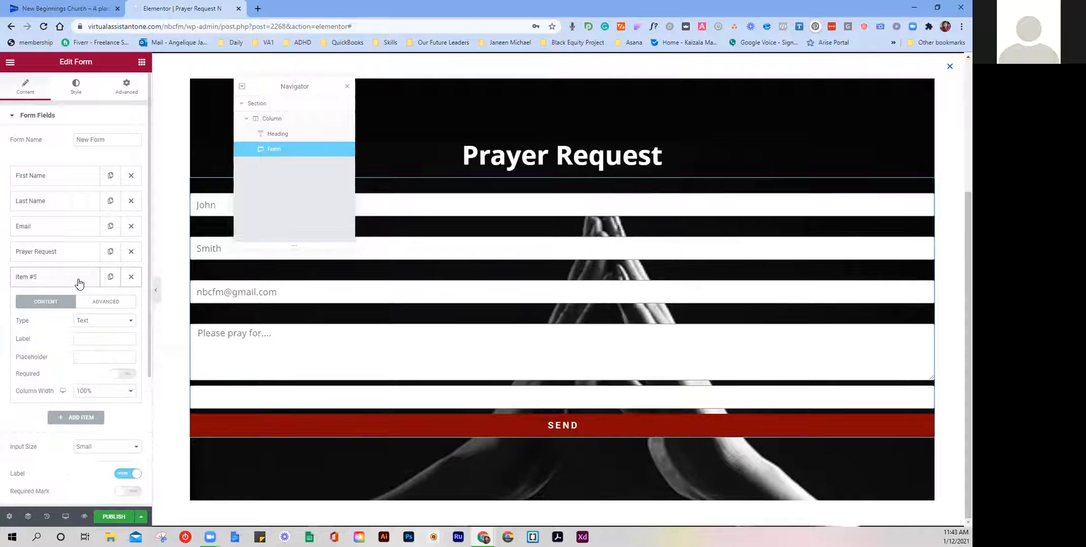
left_click(84, 337)
type("Follo")
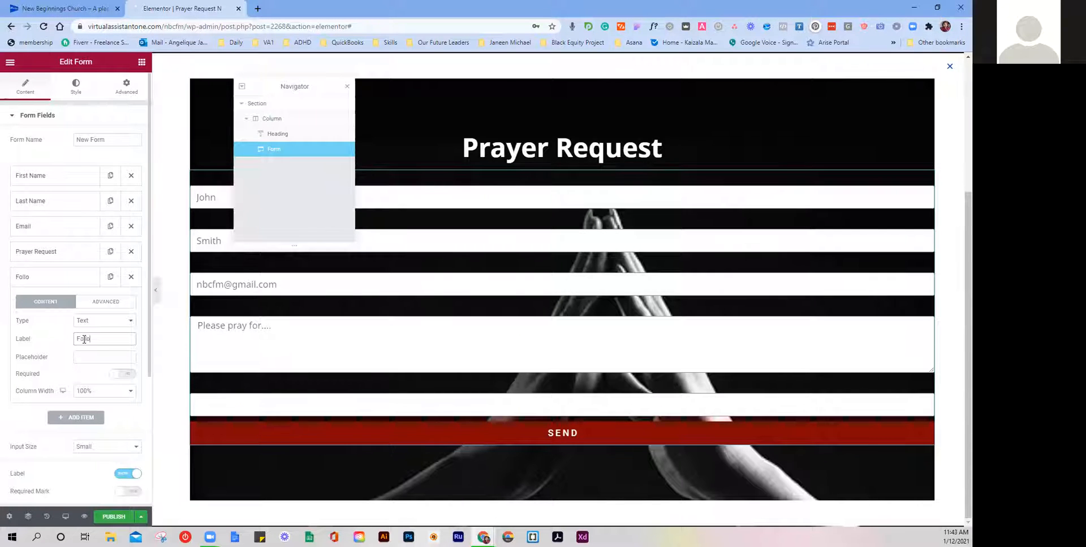
type("w-up requested")
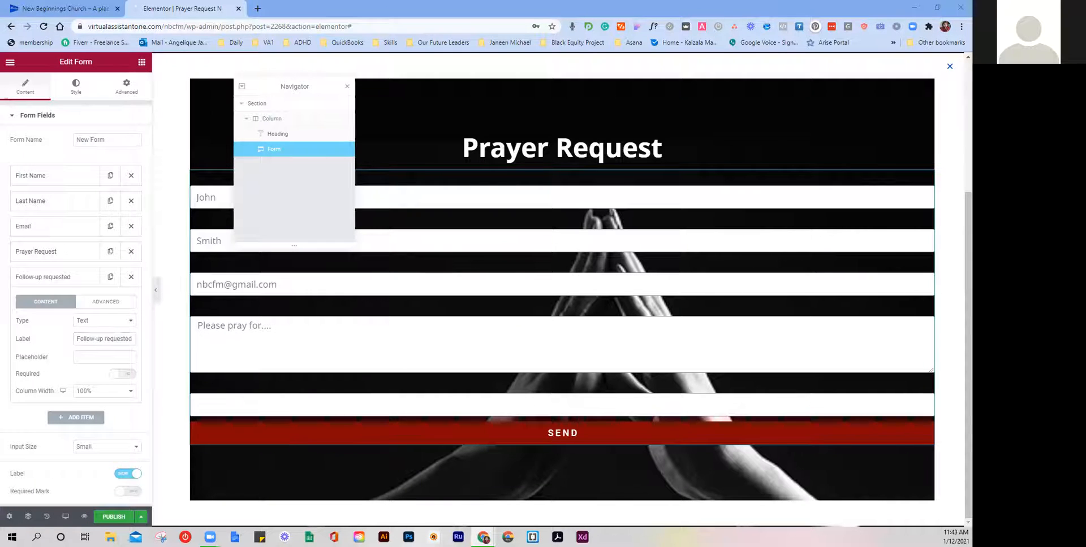
left_click(112, 320)
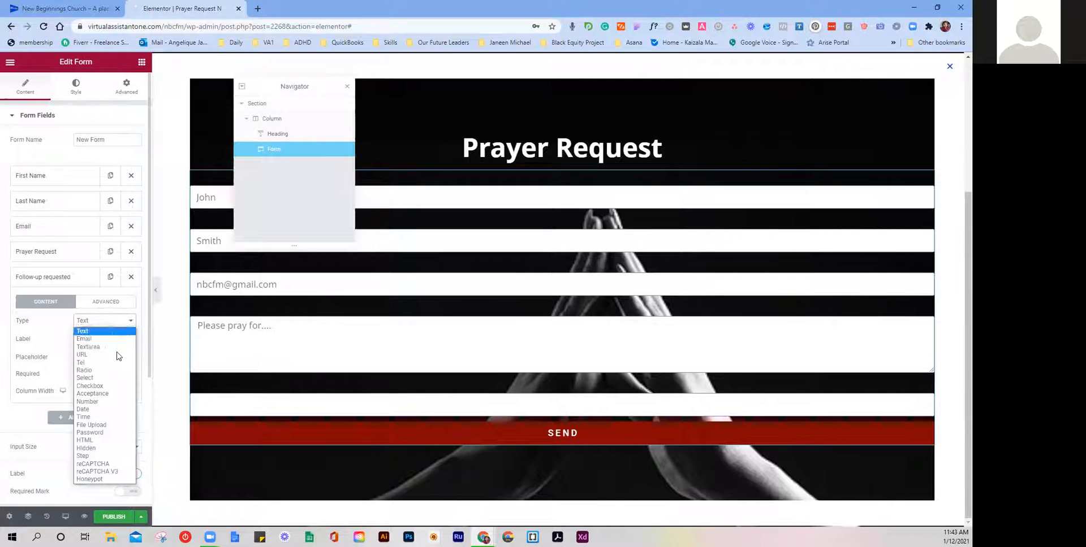
left_click(99, 378)
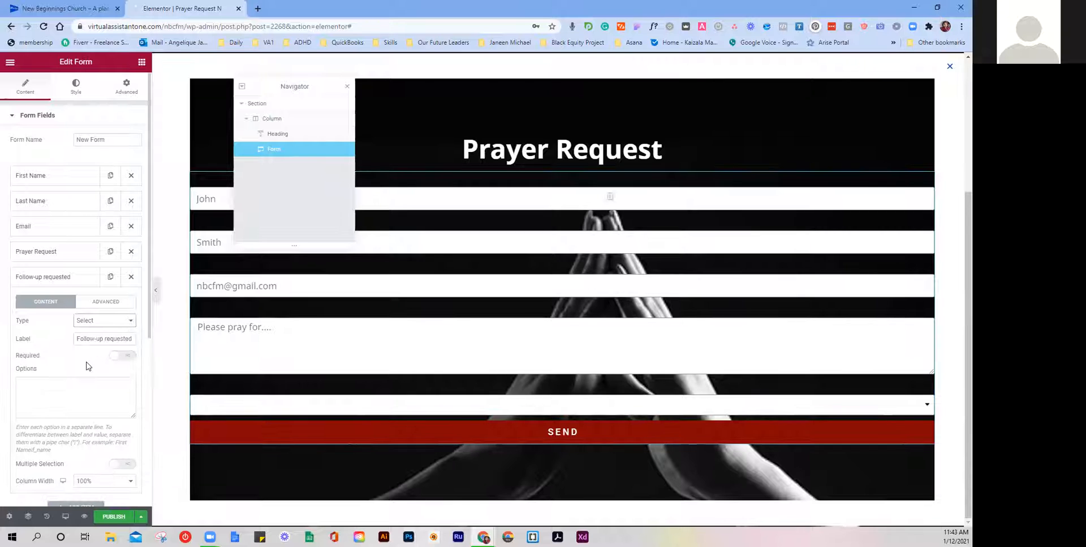
left_click(122, 356)
Step: Enter the dropdown options Email, Phone and No Contact Required on separate lines
left_click(47, 383)
type("Email")
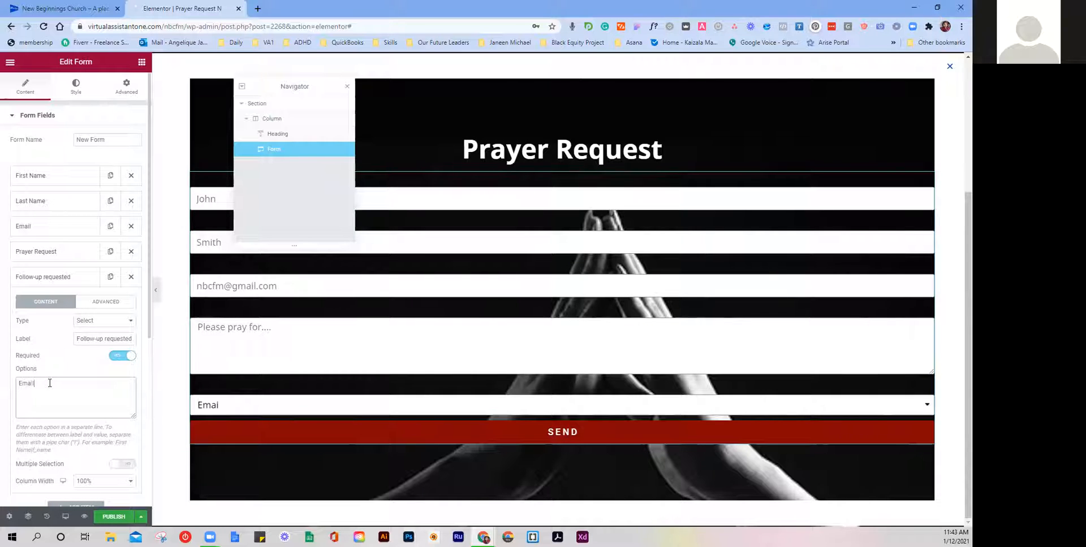
key("Return")
type("O")
type("P")
type("hone|")
key("Return")
type("No Cont")
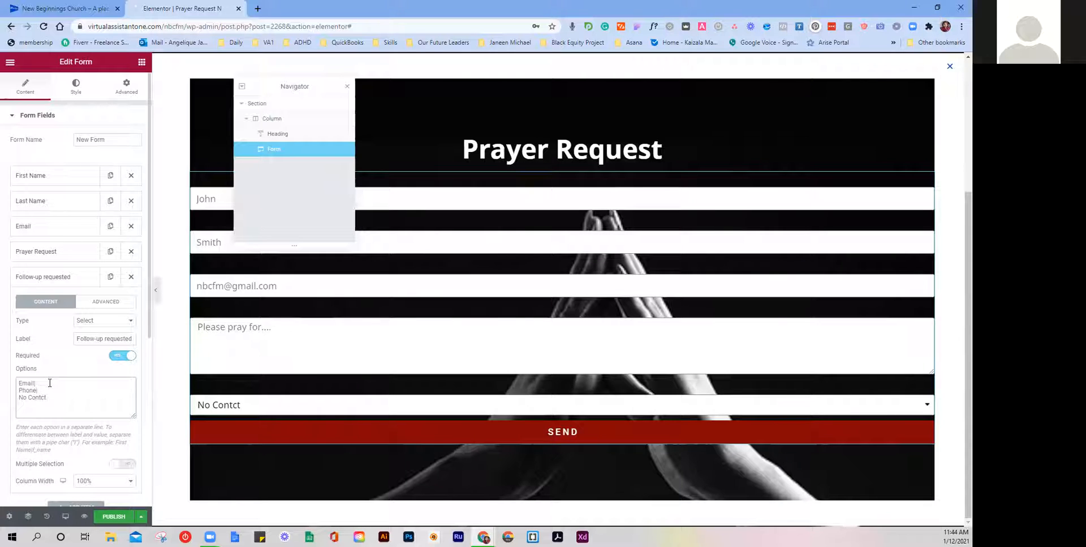
type("act Required|")
left_click(75, 277)
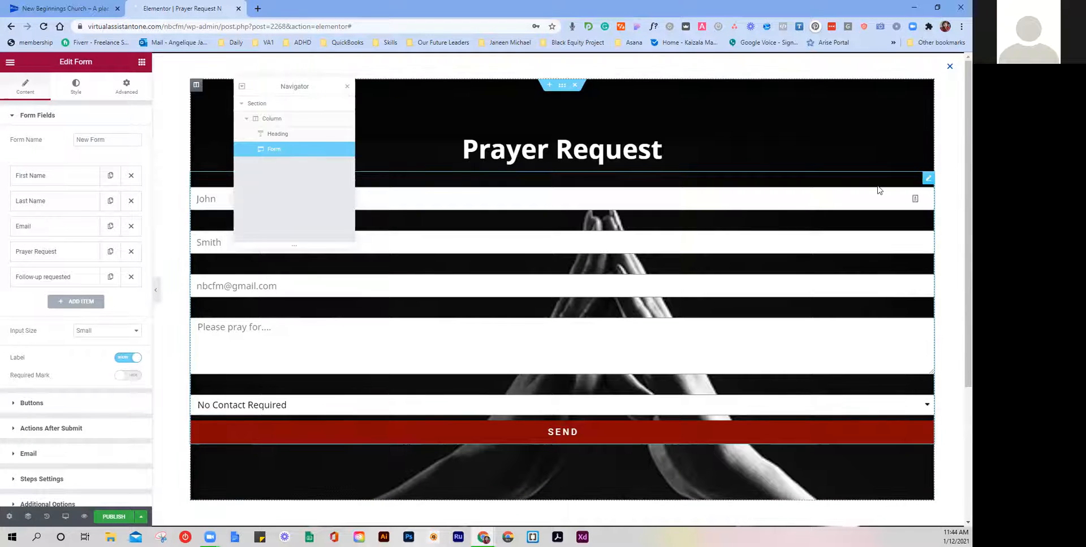
Step: Tighten the form's rows gap to 4 and slightly reduce the columns gap
left_click(126, 86)
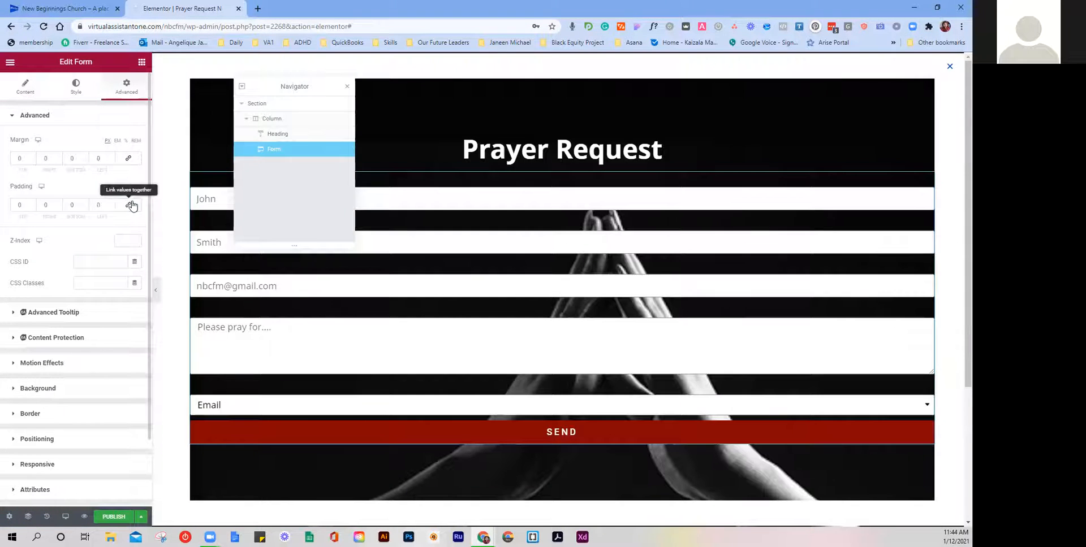
left_click(68, 97)
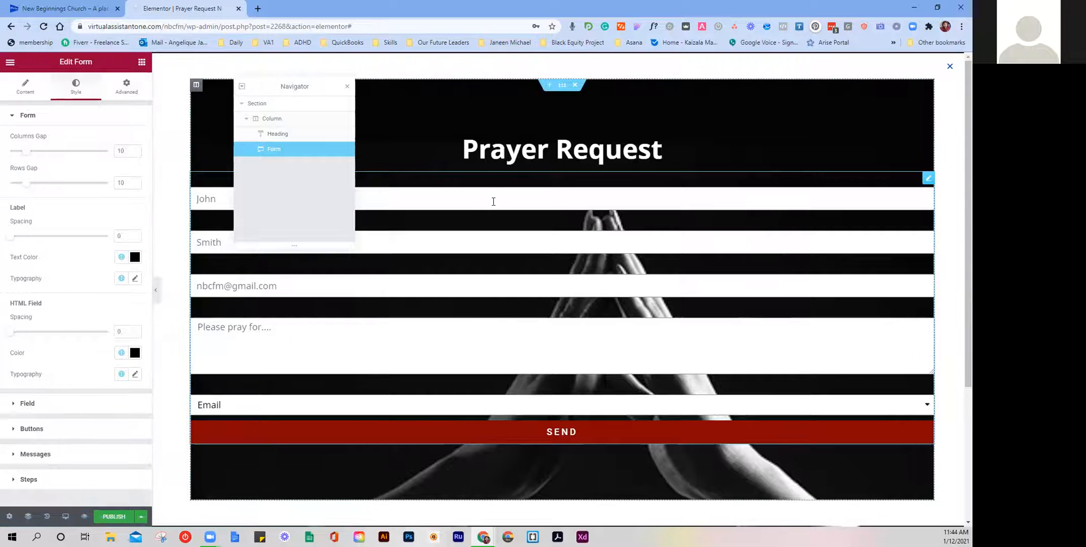
mouse_move(30, 188)
left_mouse_down()
mouse_move(20, 189)
mouse_move(30, 192)
left_mouse_up()
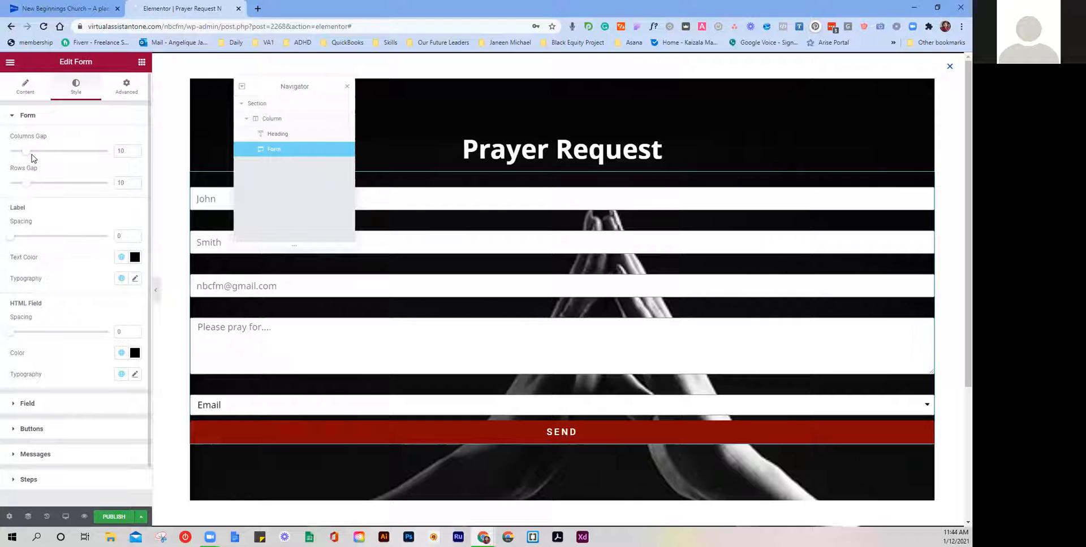
left_click_drag(30, 153, 29, 160)
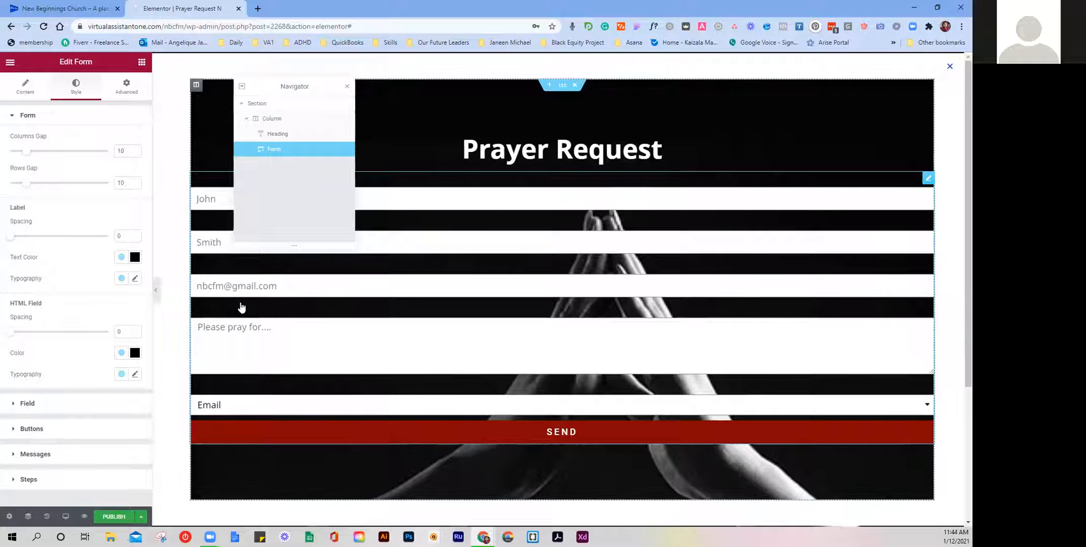
Step: Set the form's label text colour to white (#FFFFFF)
left_click(121, 258)
left_click(134, 257)
left_click_drag(56, 349, 15, 273)
left_click(70, 255)
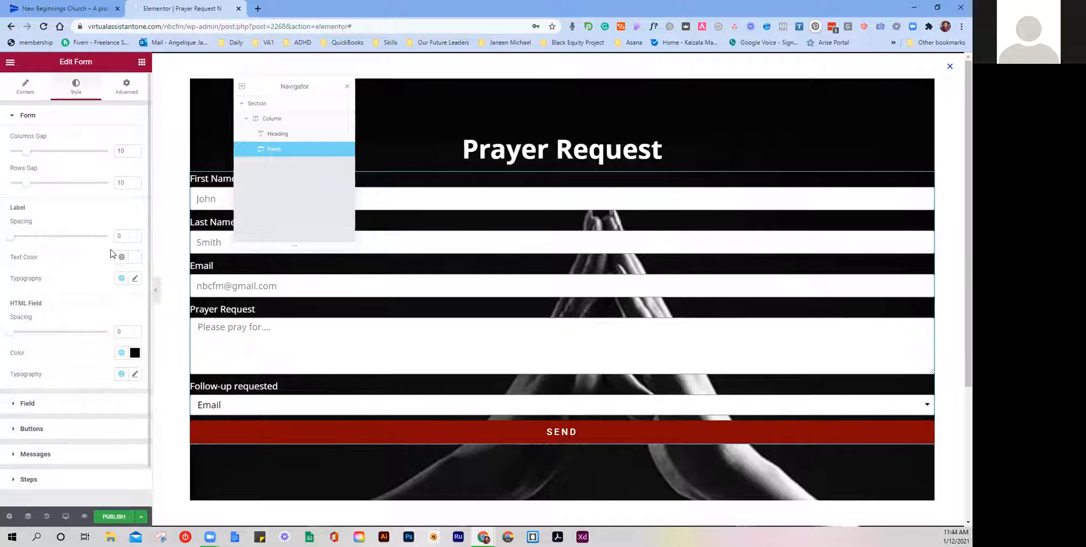
Step: Reduce the label typography font size to 14
left_click(135, 279)
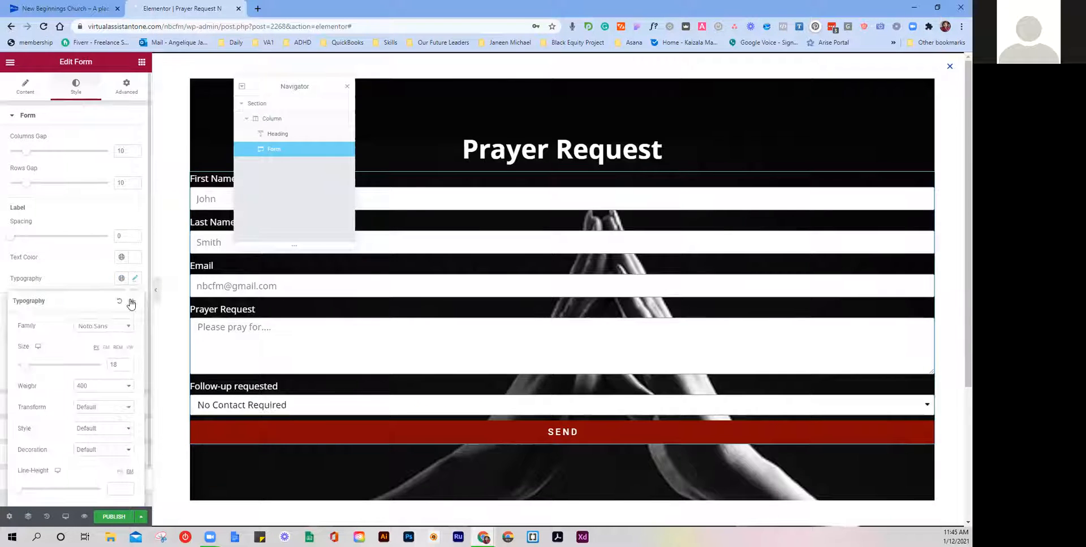
left_click(126, 367)
left_click(127, 367)
left_click(127, 367)
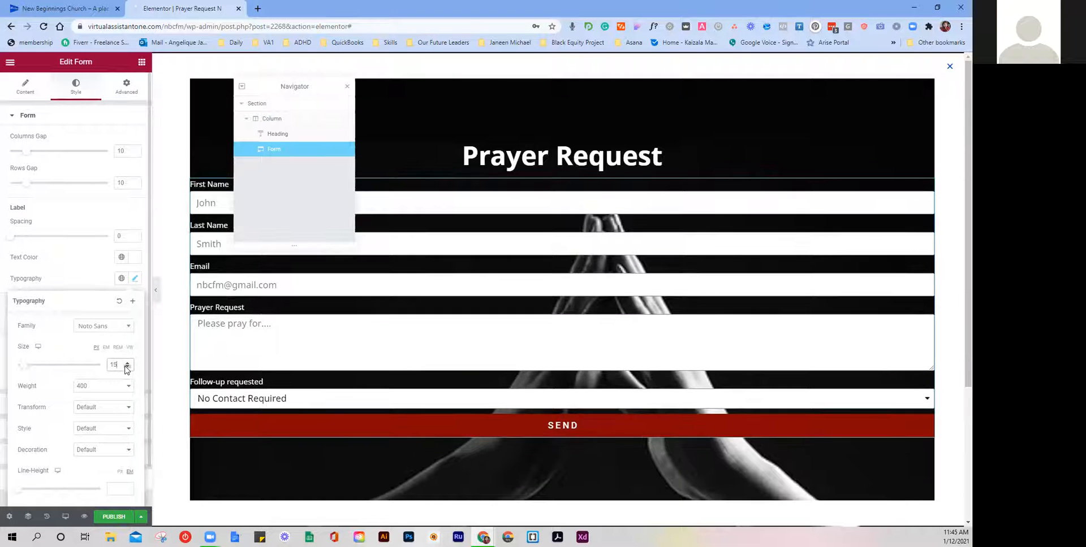
left_click(127, 367)
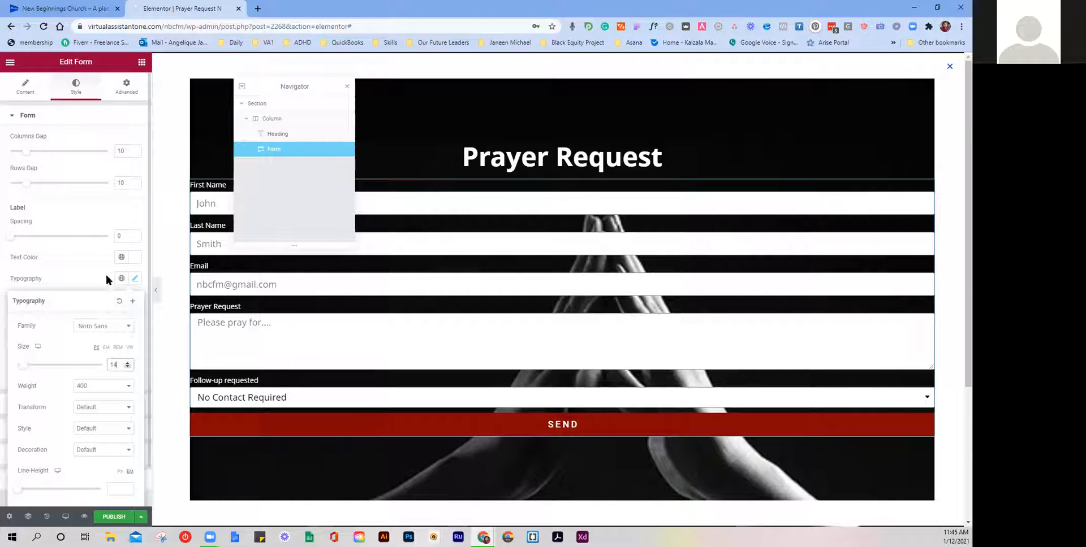
left_click(67, 266)
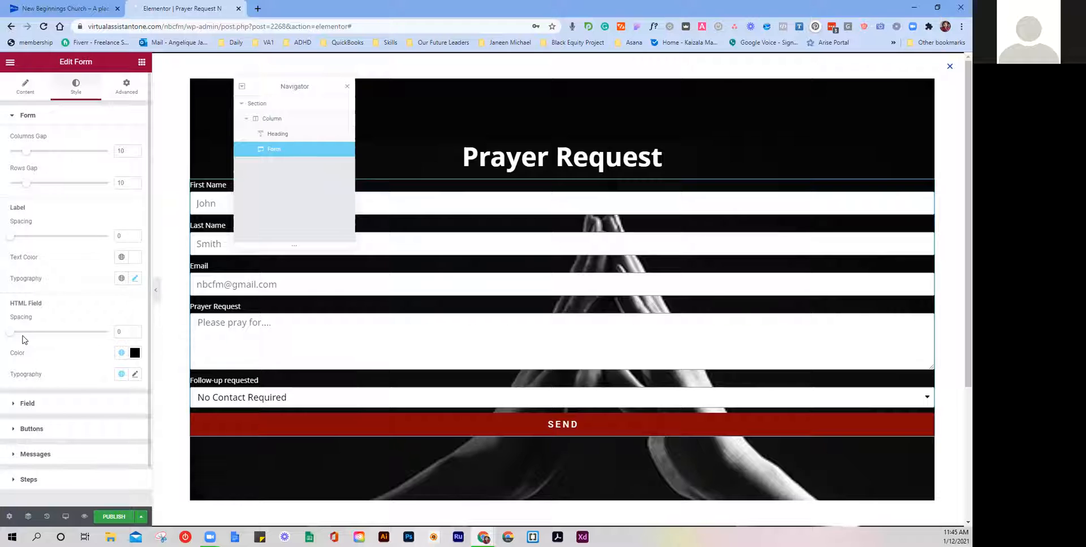
Step: Add a little HTML field spacing (about 3) to the form style
left_click_drag(11, 332, 7, 331)
scroll(73, 332, "down", 1)
scroll(73, 331, "up", 1)
left_click(30, 116)
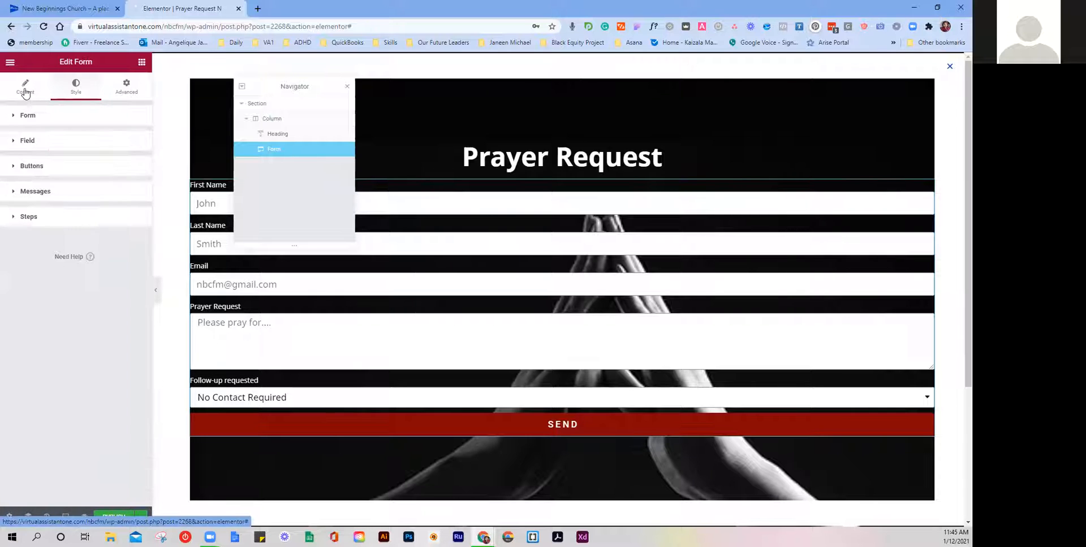
Step: Set the First Name field's column width, trying 50% and then 33%
left_click(25, 90)
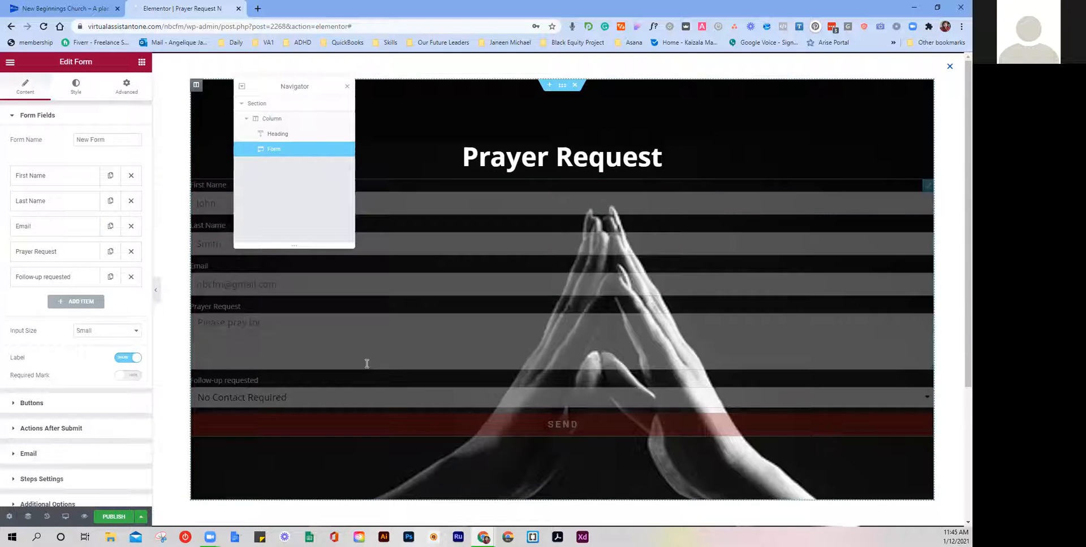
left_click(57, 178)
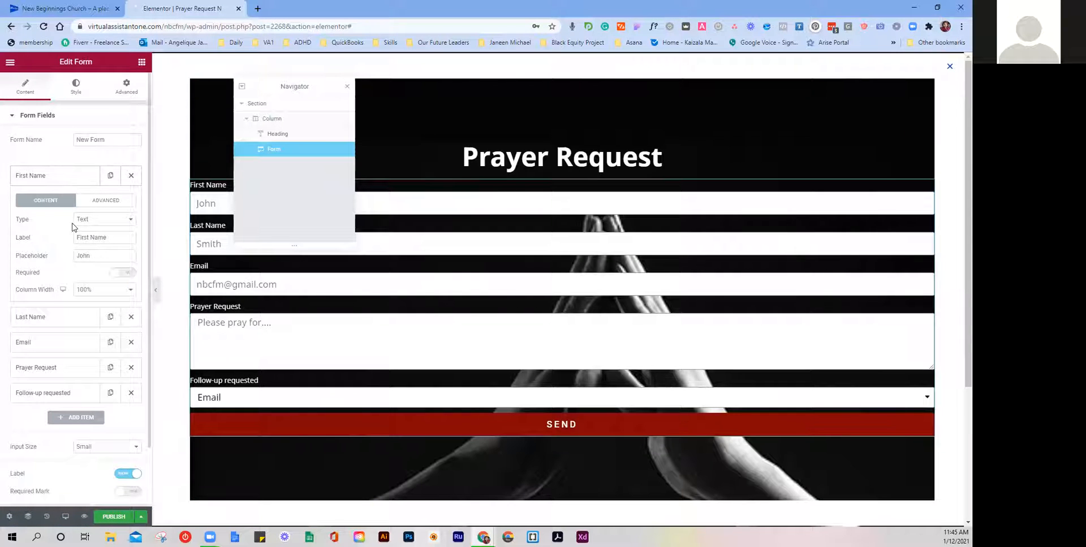
left_click(106, 291)
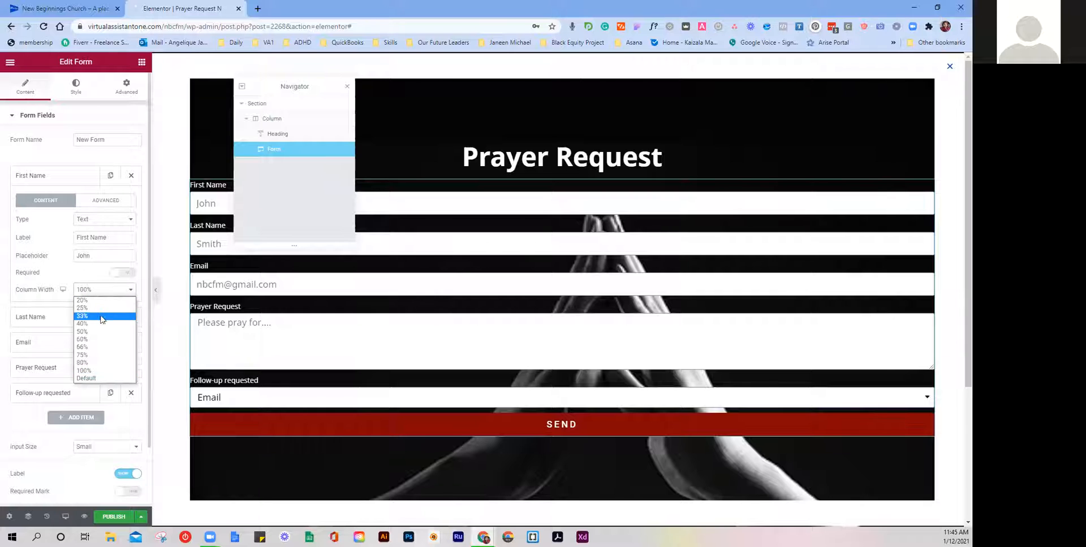
left_click(96, 333)
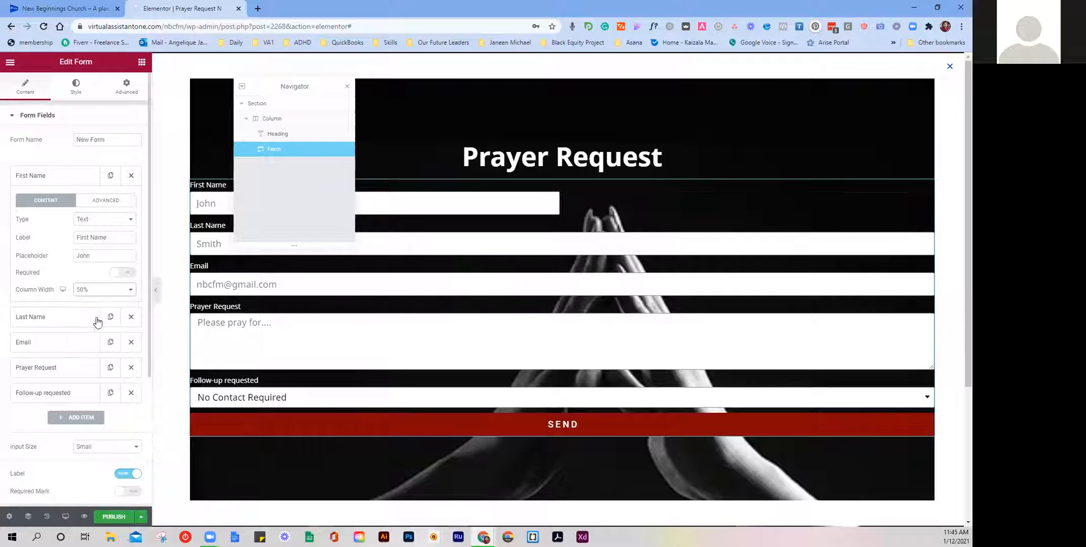
left_click(108, 291)
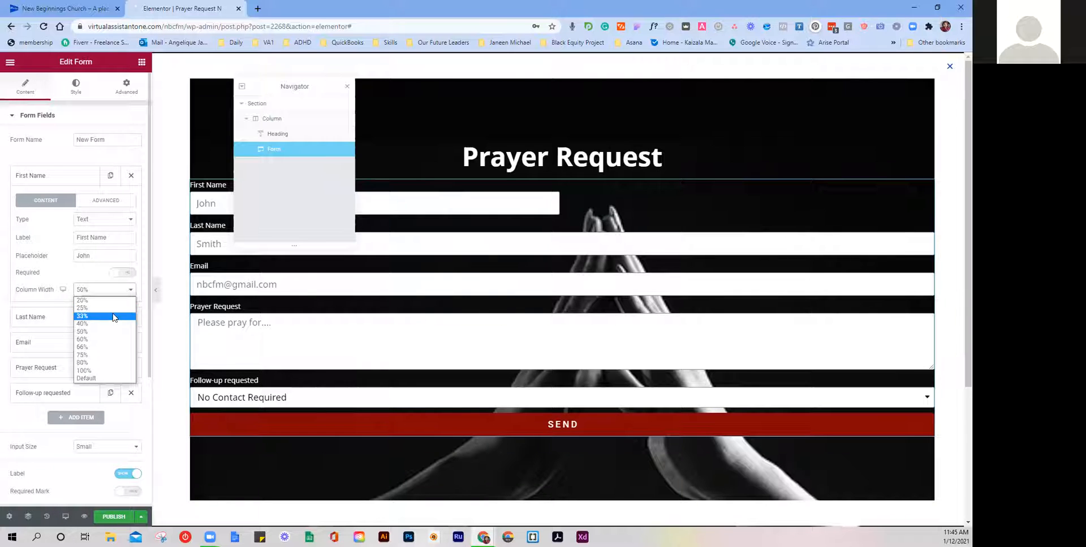
left_click(94, 317)
Step: Give Last Name a 40% column width, then widen First Name to 40% too
left_click(85, 316)
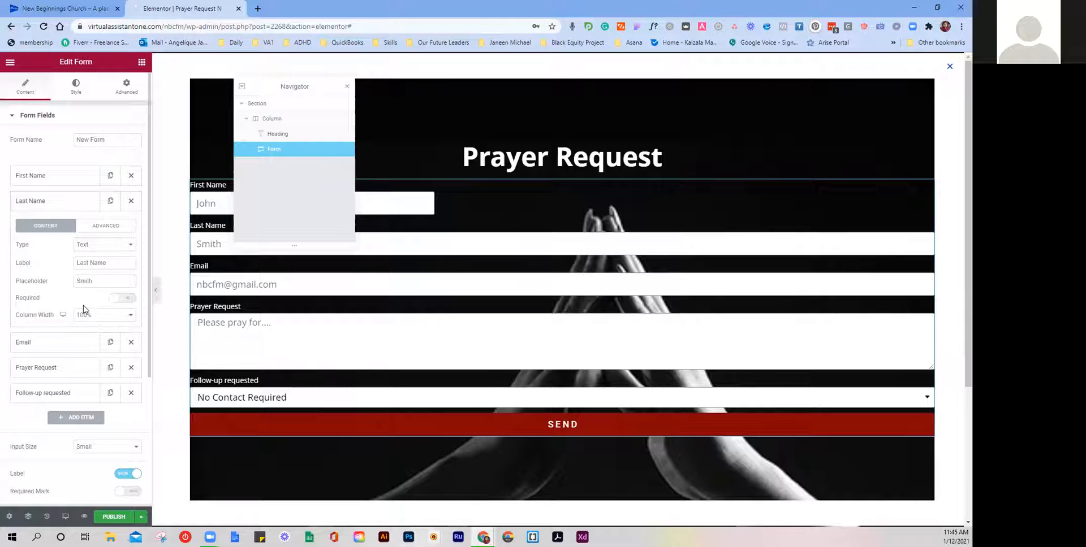
left_click(92, 315)
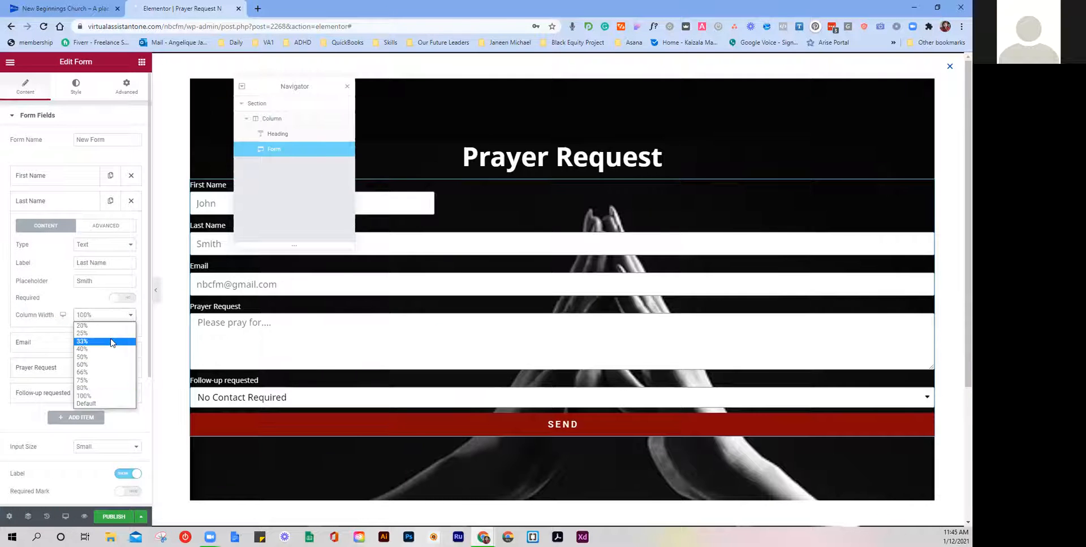
left_click(112, 344)
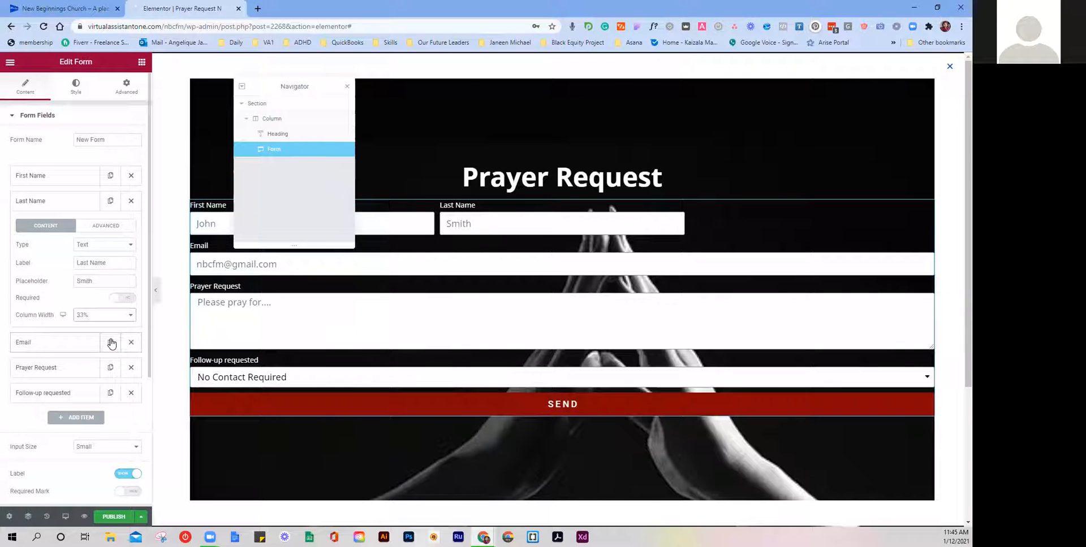
left_click(99, 316)
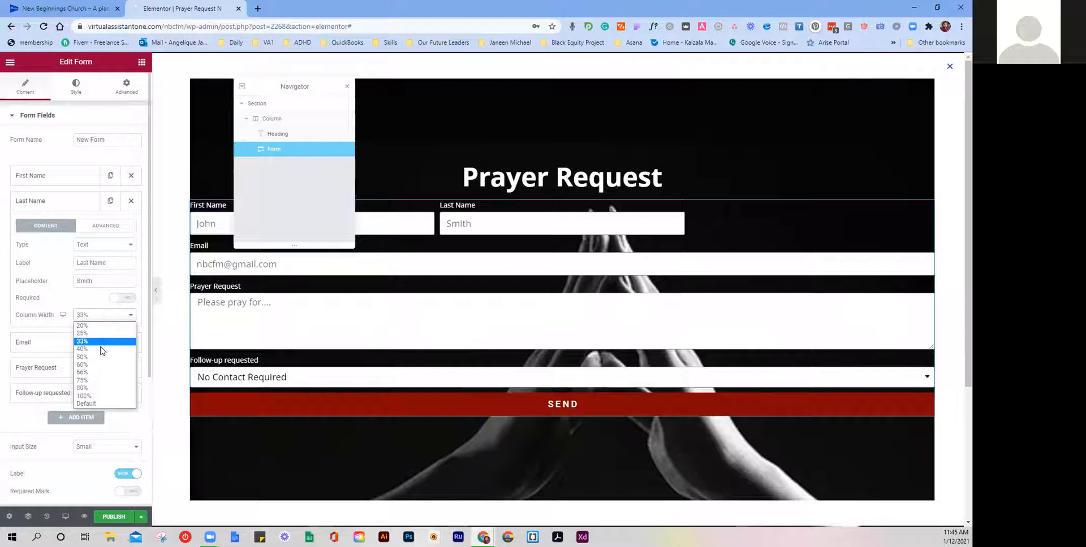
left_click(102, 351)
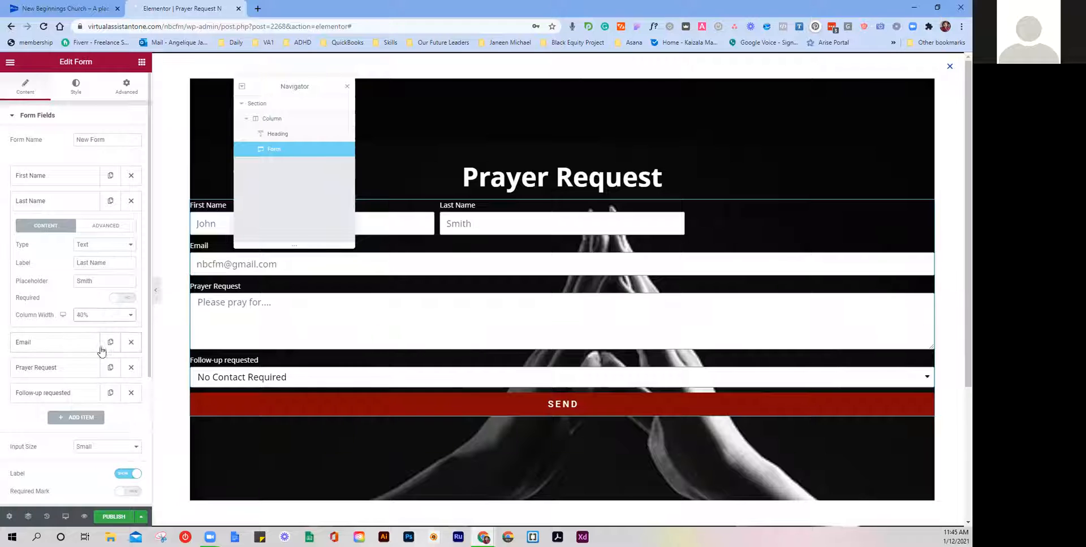
left_click(76, 180)
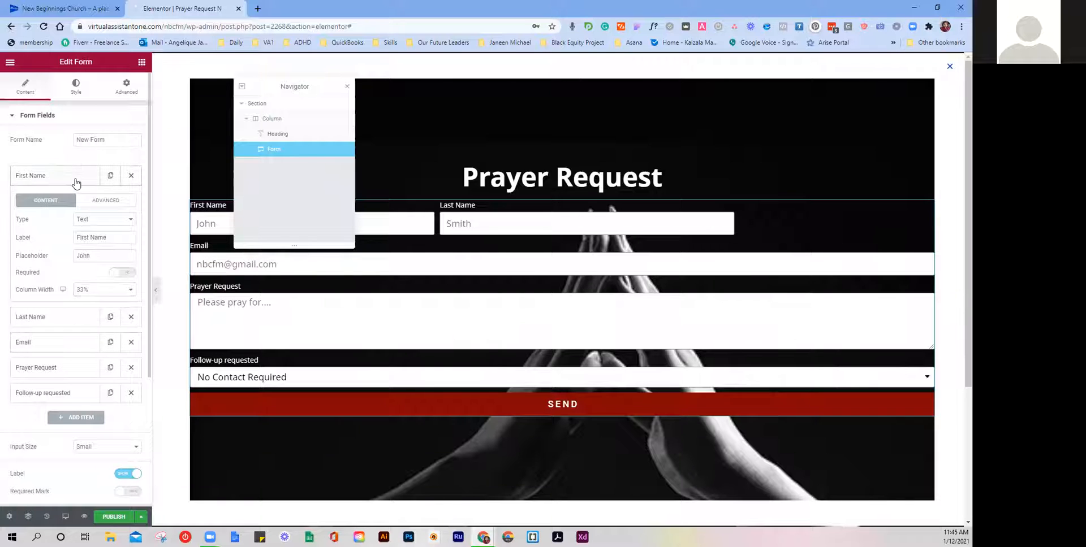
left_click(83, 288)
left_click(91, 324)
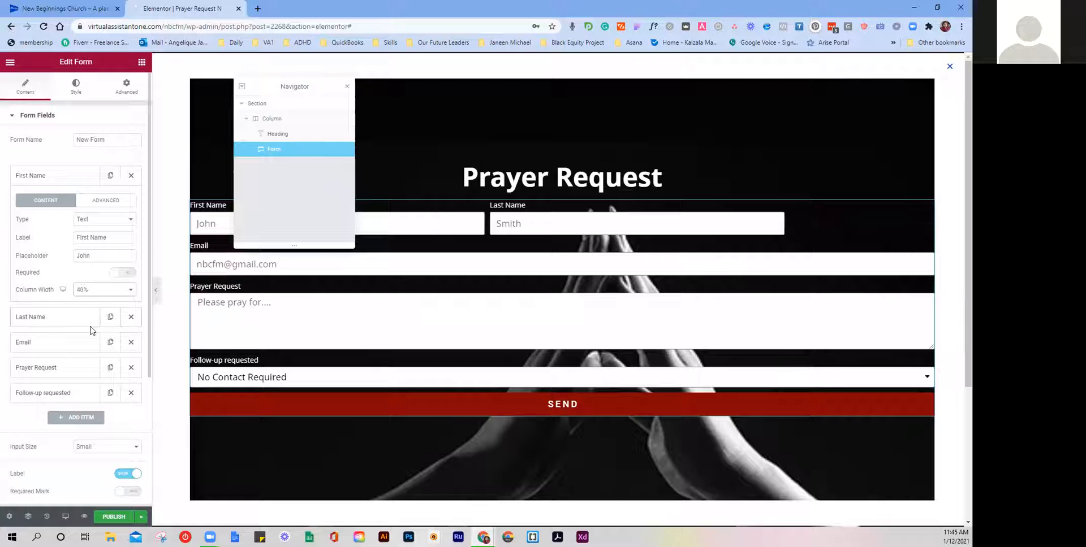
Step: Widen the form's columns gap to about 17 and drag Follow-up requested above Prayer Request
left_click(77, 90)
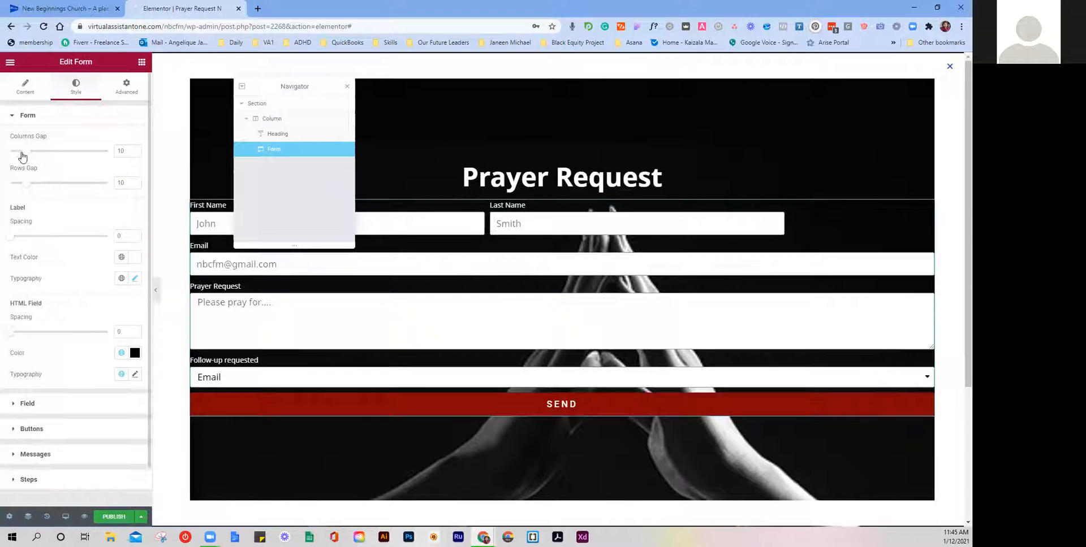
left_click_drag(29, 154, 40, 156)
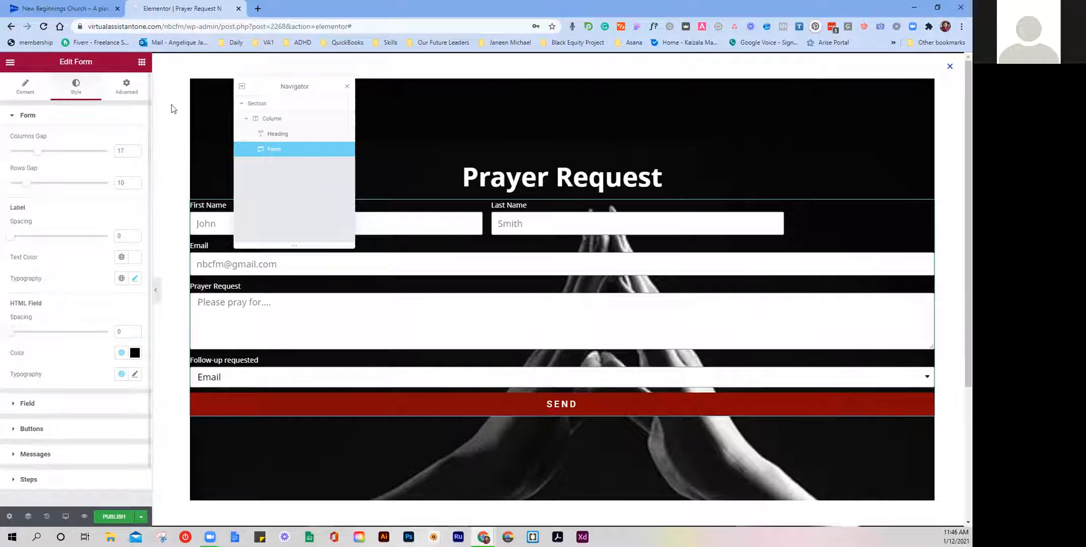
left_click(25, 86)
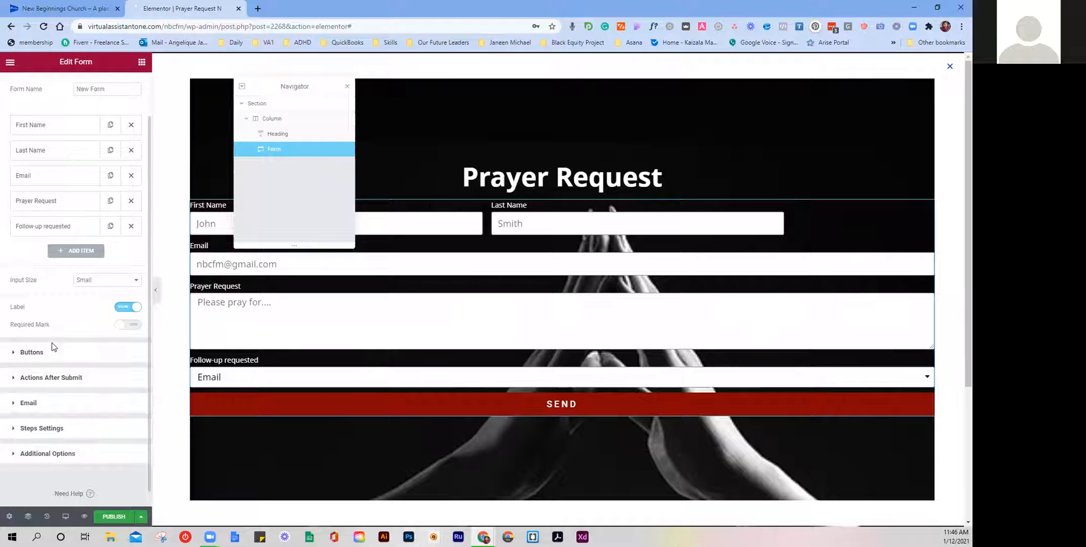
left_click_drag(61, 280, 73, 252)
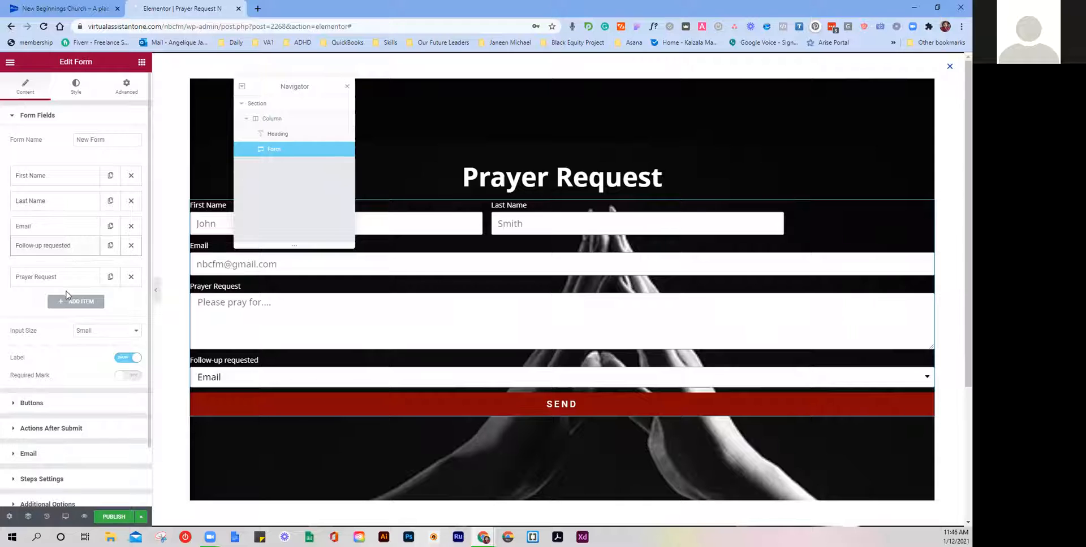
Step: Add a required 'Phone Number' field with 25% column width
left_click(67, 306)
left_click(99, 361)
type("Phone Number")
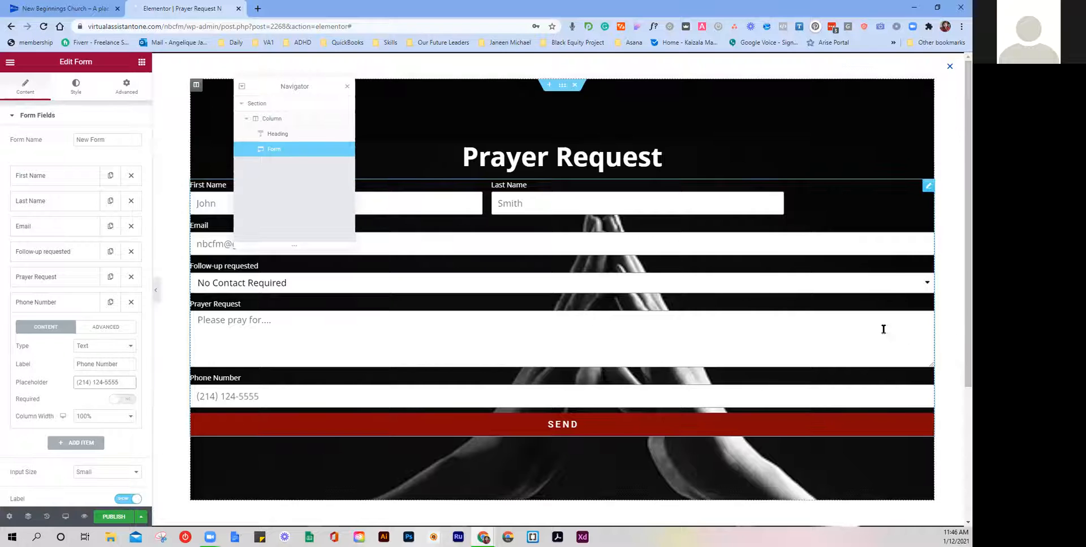
left_click(122, 399)
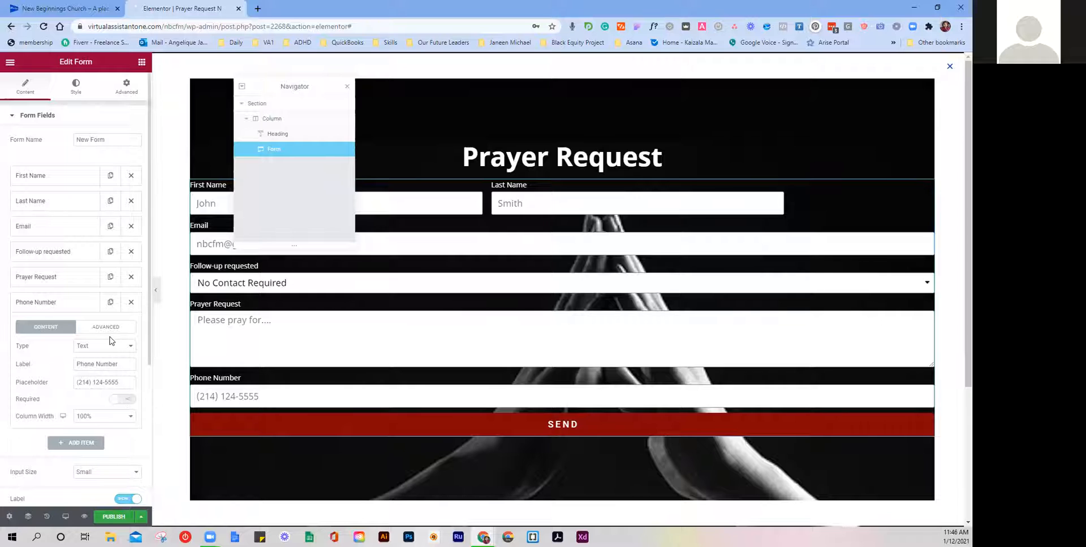
left_click(97, 422)
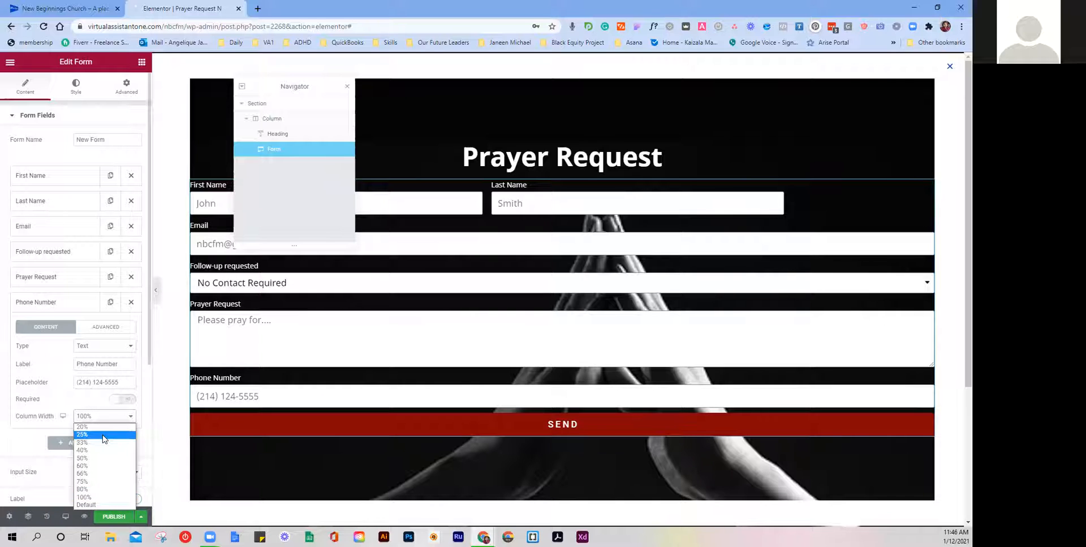
left_click(105, 440)
Step: Move Phone Number to follow Last Name and save the popup as a draft
left_click_drag(67, 301, 79, 236)
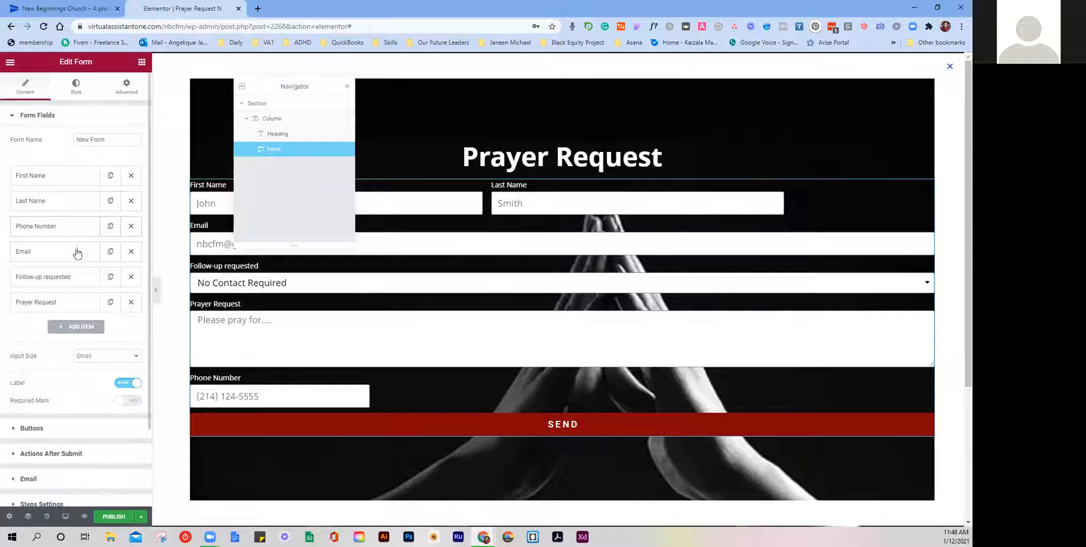
left_click(142, 516)
left_click(92, 406)
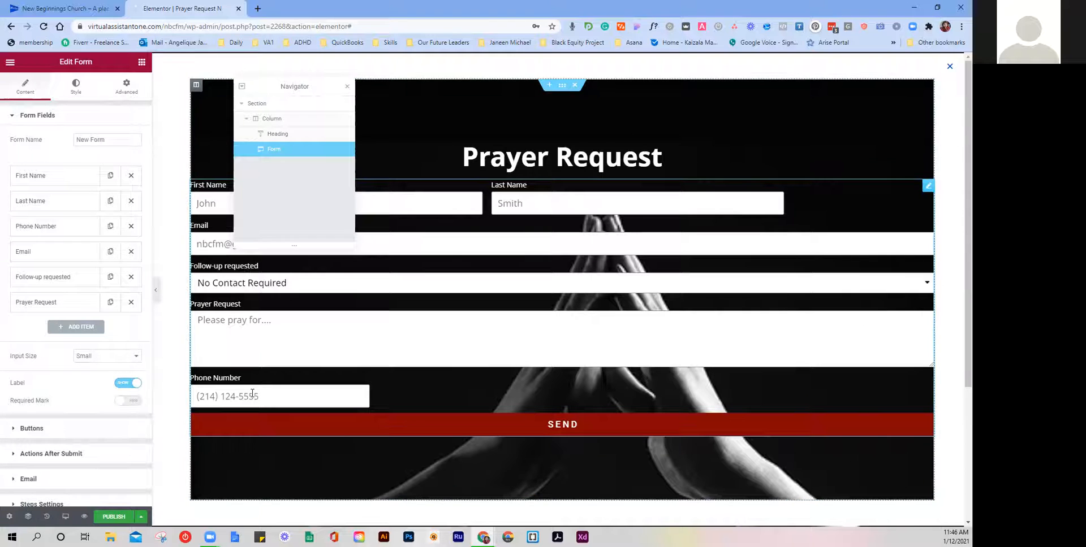
Step: Reload the editor, select the form and review the saved revisions
left_click(45, 27)
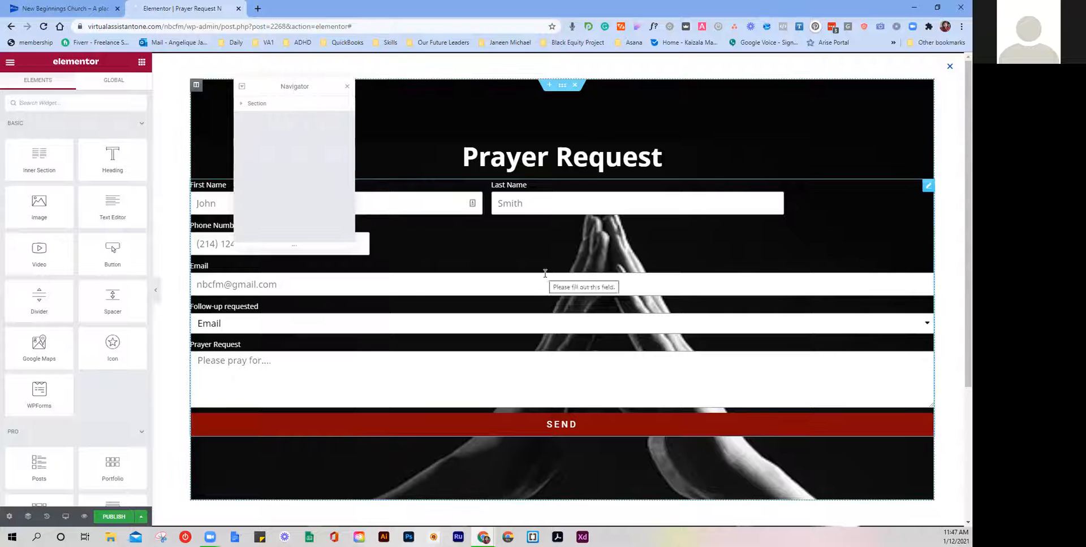
left_click(928, 186)
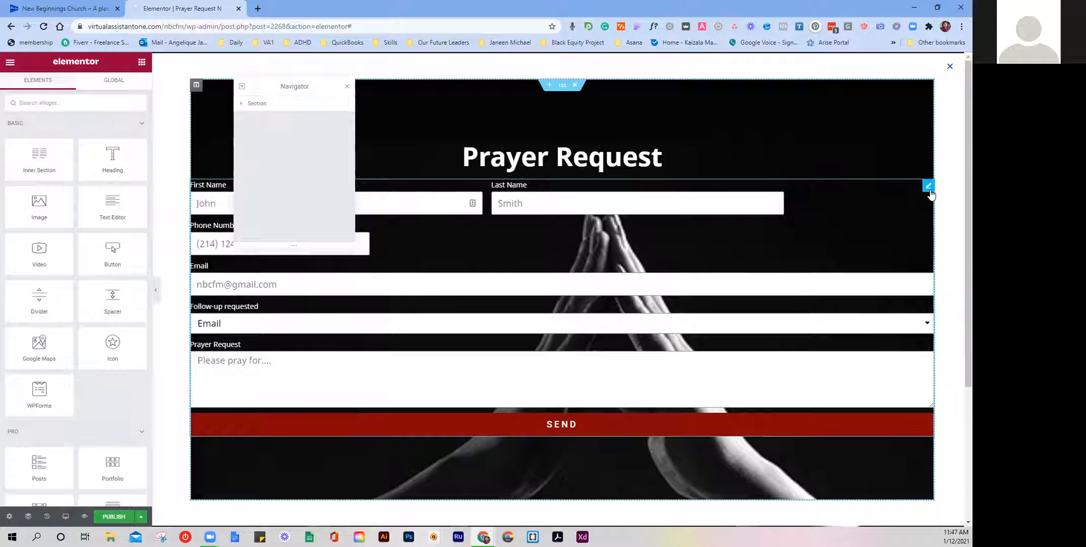
left_click(47, 518)
left_click(117, 83)
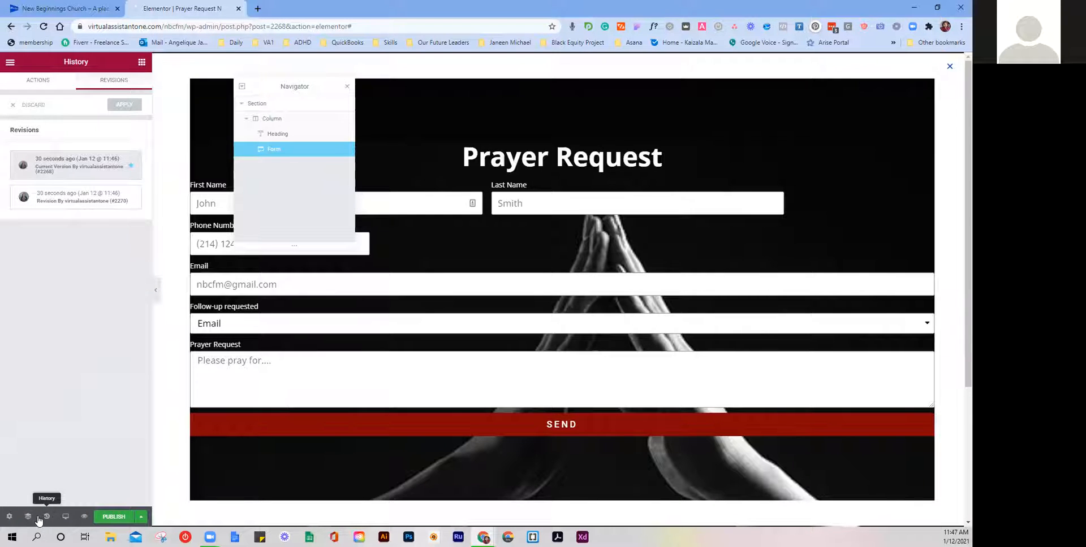
Step: Open Popup Settings and select the Form widget to edit its fields
left_click(9, 517)
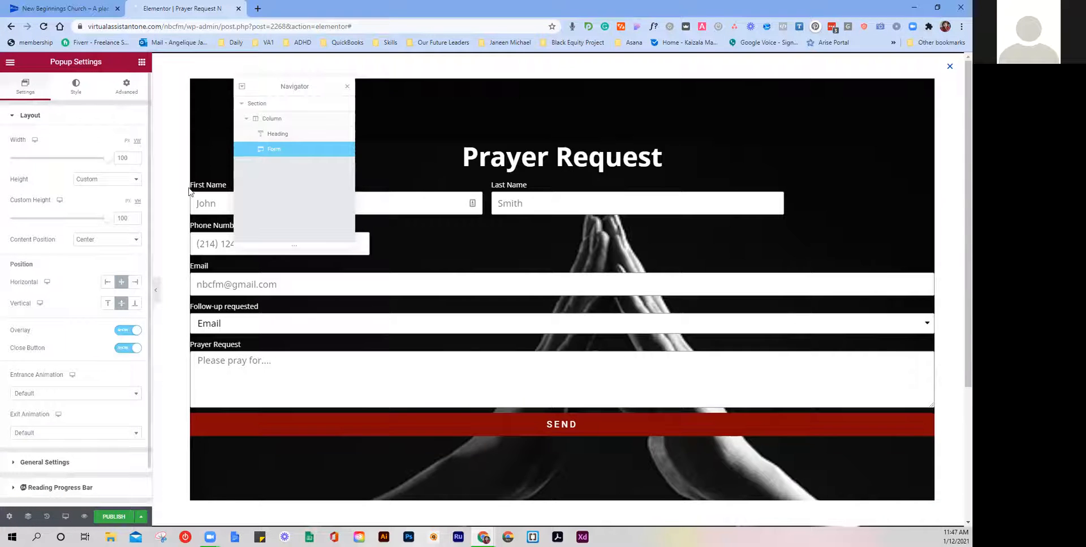
left_click(211, 239)
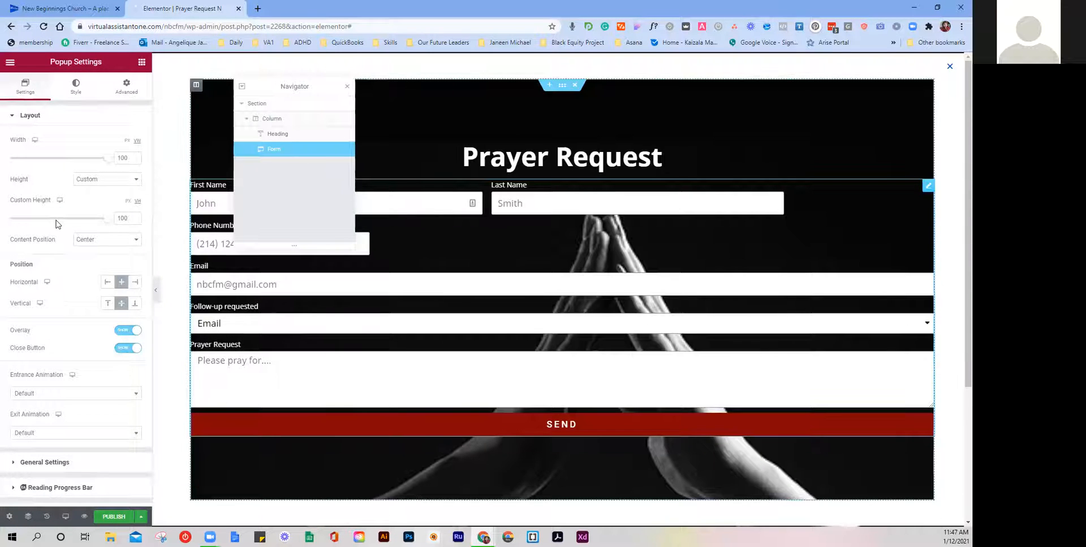
scroll(40, 413, "down", 2)
scroll(42, 327, "up", 2)
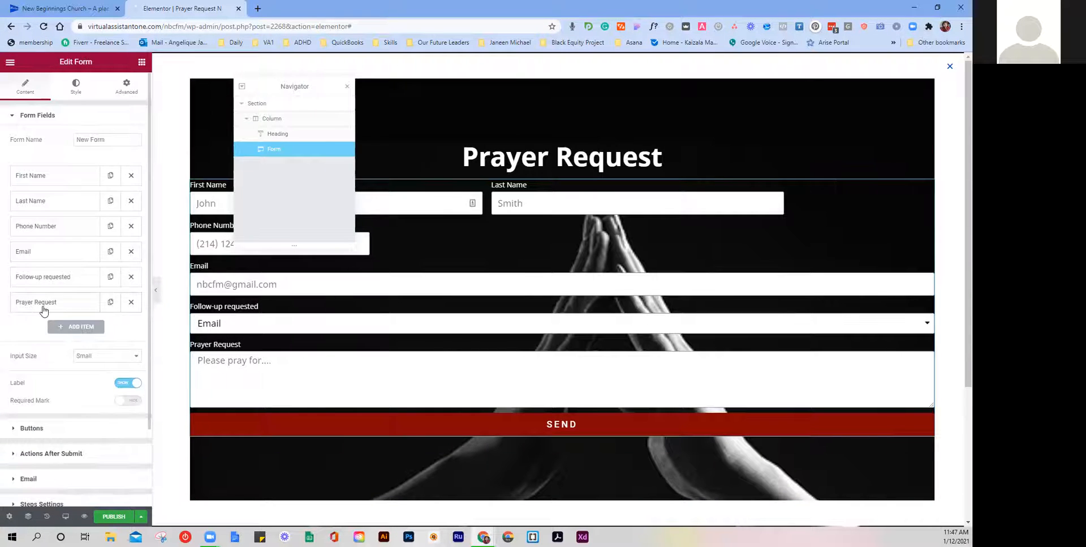
Step: Set the First Name and Last Name column widths to 25% each
left_click(57, 184)
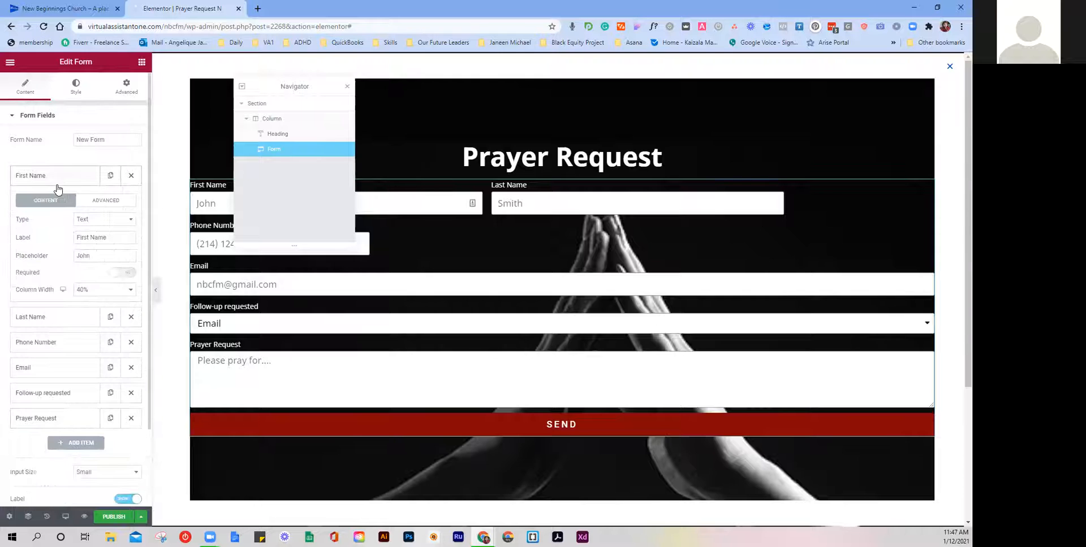
left_click(92, 289)
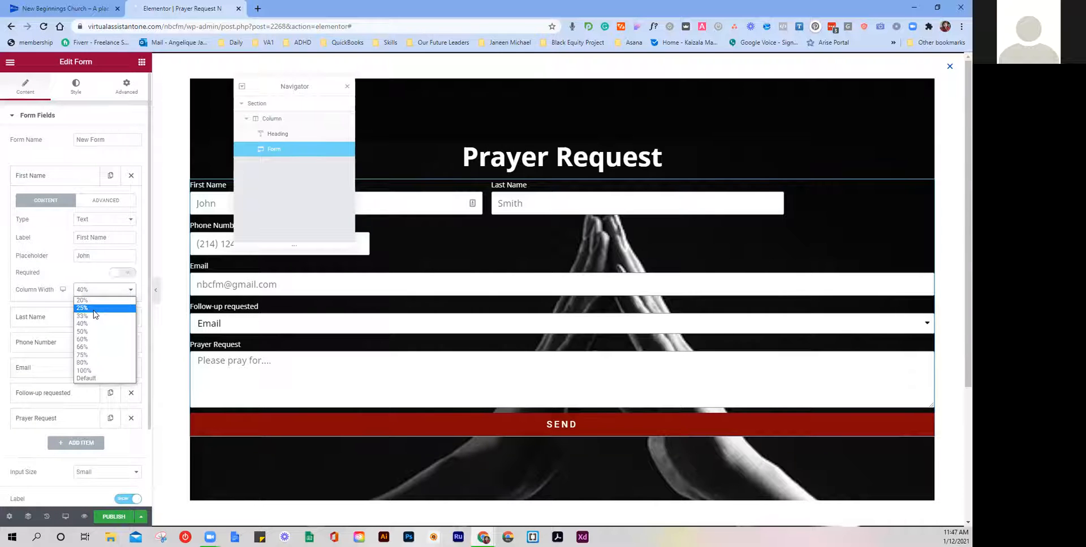
left_click(95, 308)
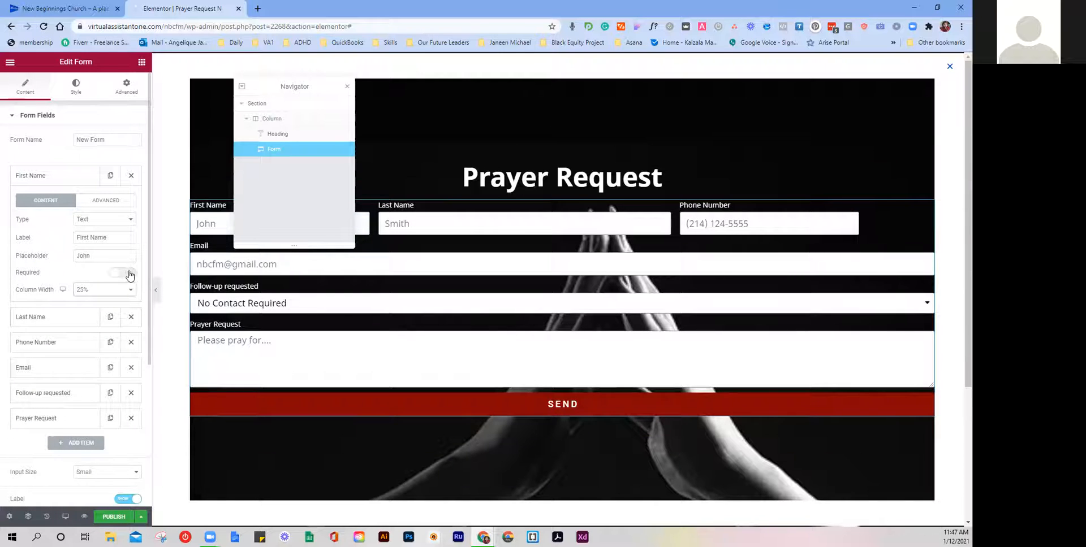
left_click(74, 177)
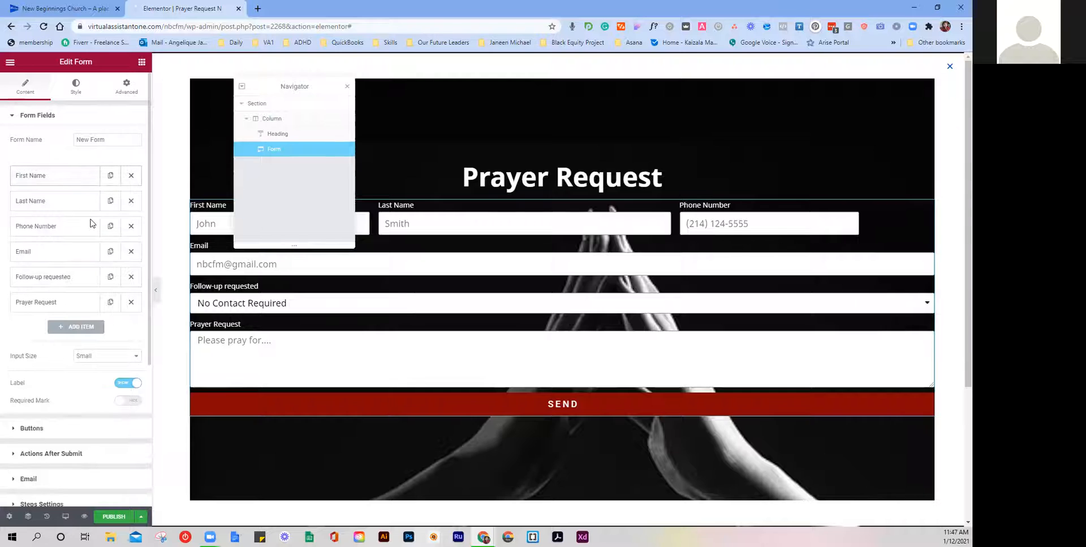
left_click(69, 204)
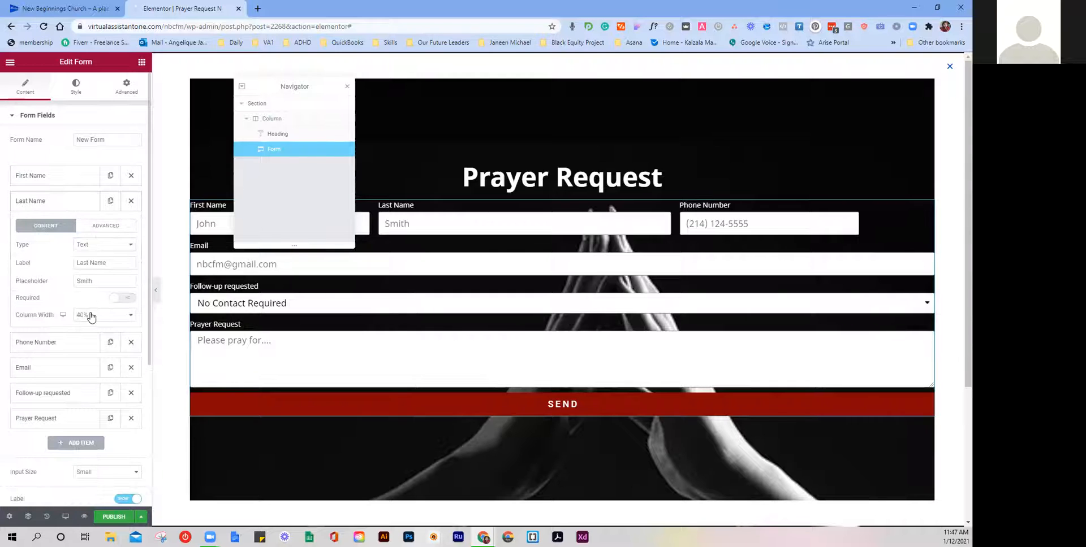
left_click(91, 316)
left_click(94, 341)
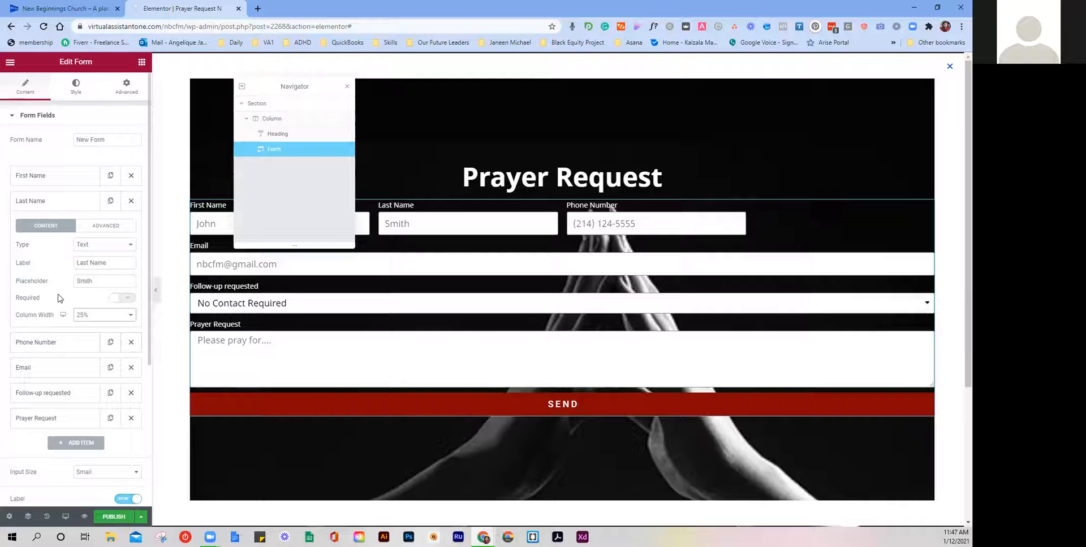
left_click(63, 207)
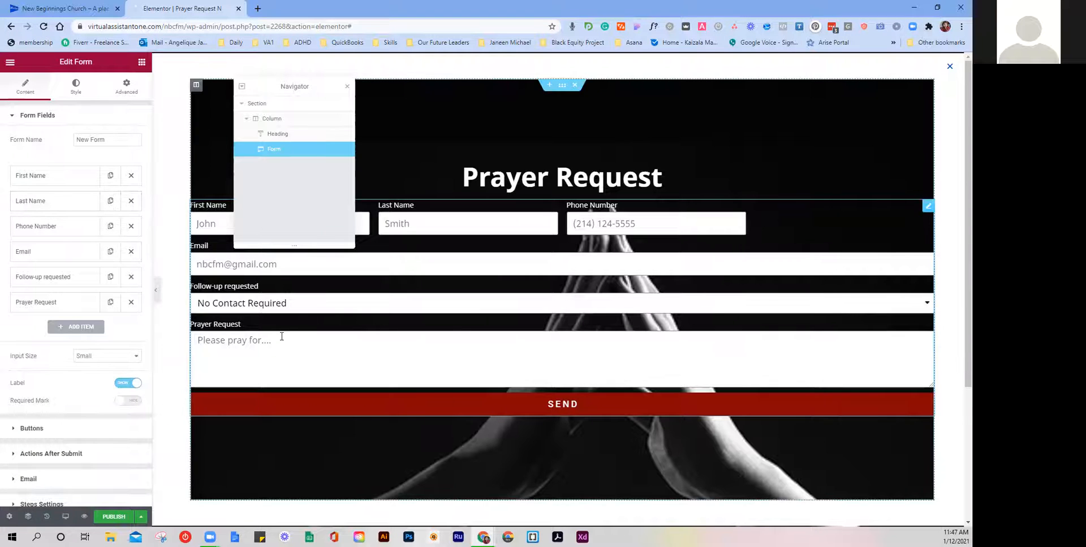
Step: Set Email's column width to 50% and Follow-up requested's to 25%
left_click(53, 258)
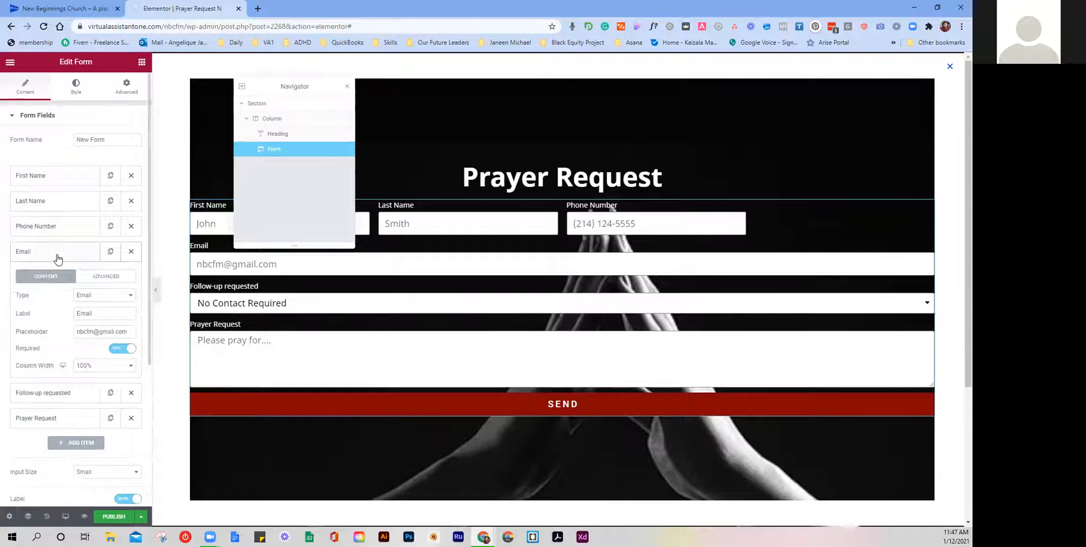
left_click(87, 366)
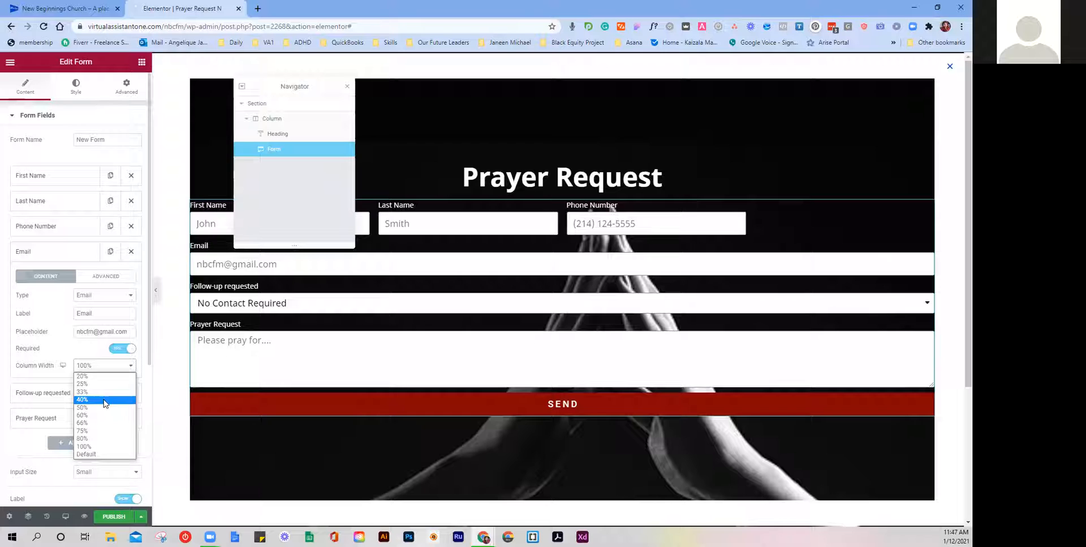
left_click(100, 407)
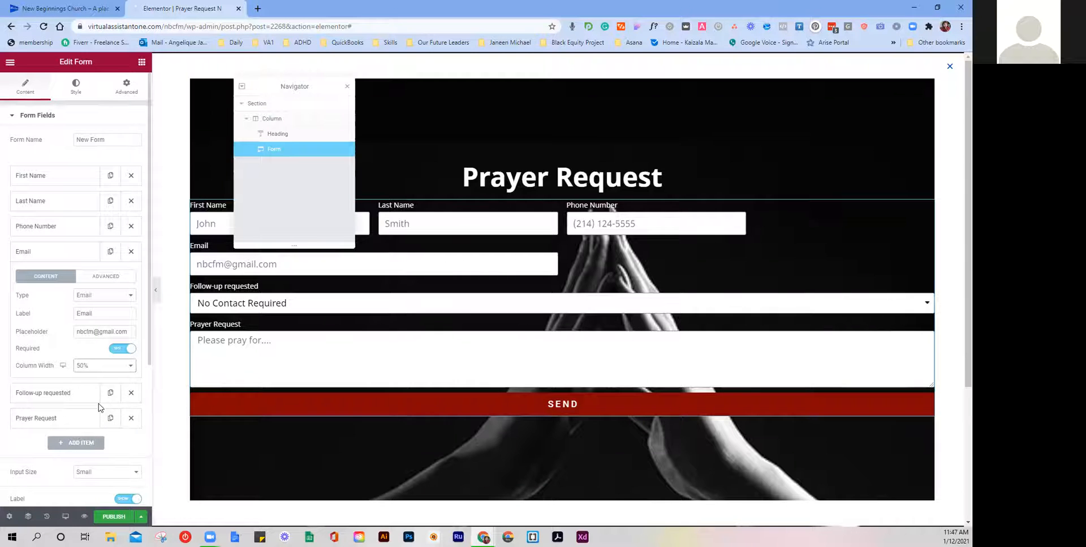
left_click(66, 396)
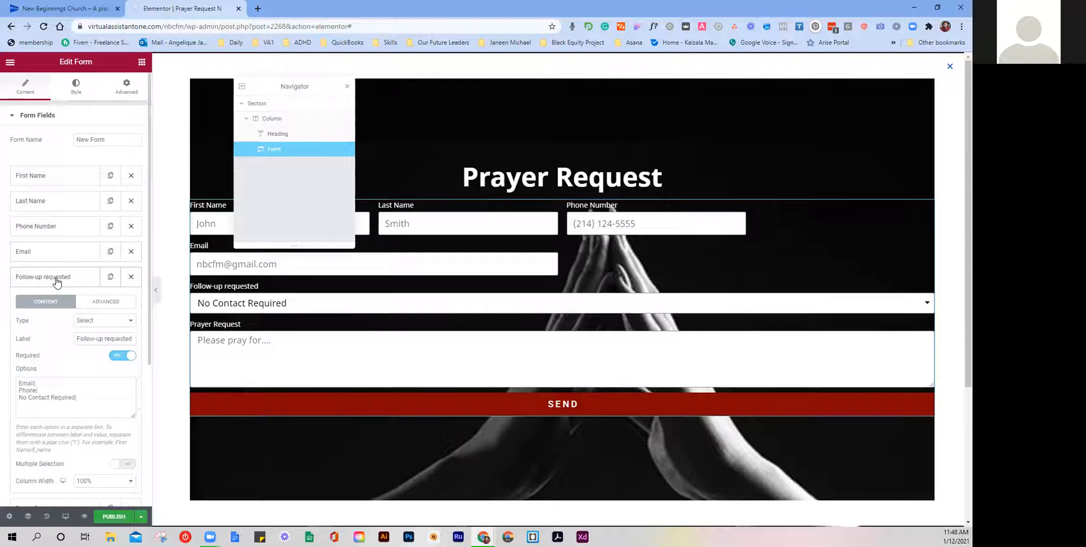
left_click(97, 485)
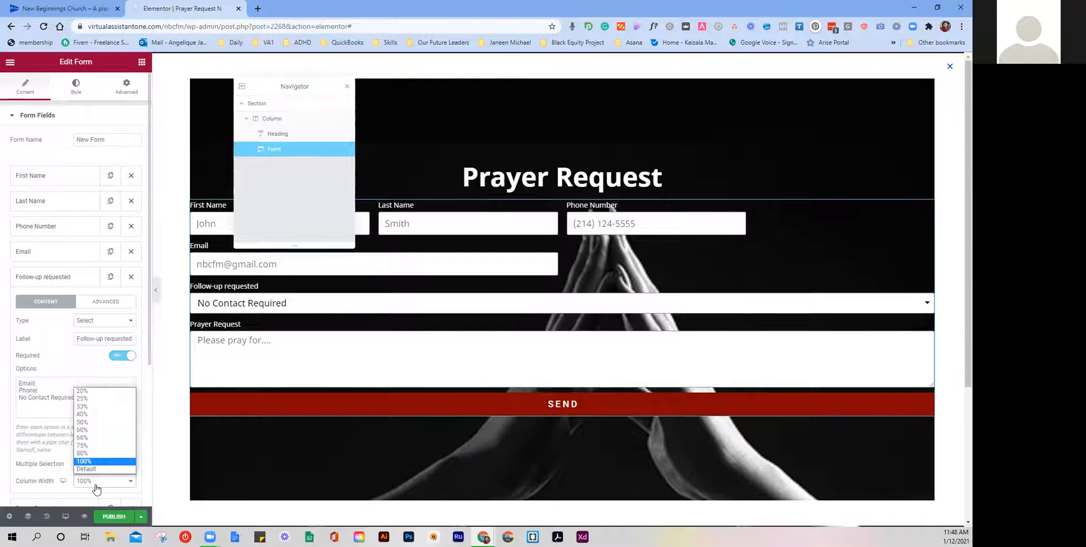
left_click(91, 399)
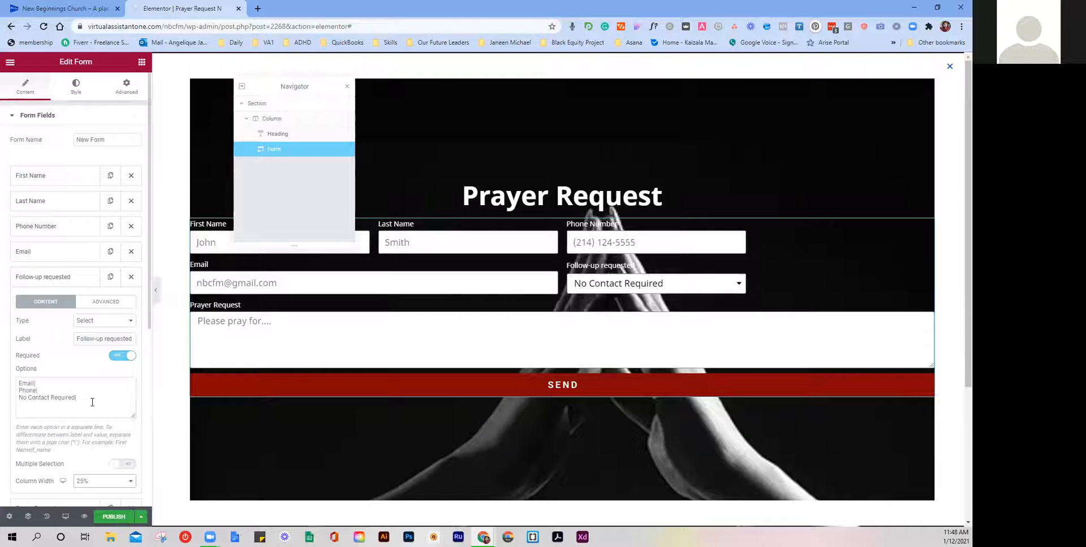
left_click(55, 278)
scroll(69, 454, "down", 2)
scroll(70, 455, "up", 2)
scroll(70, 455, "down", 2)
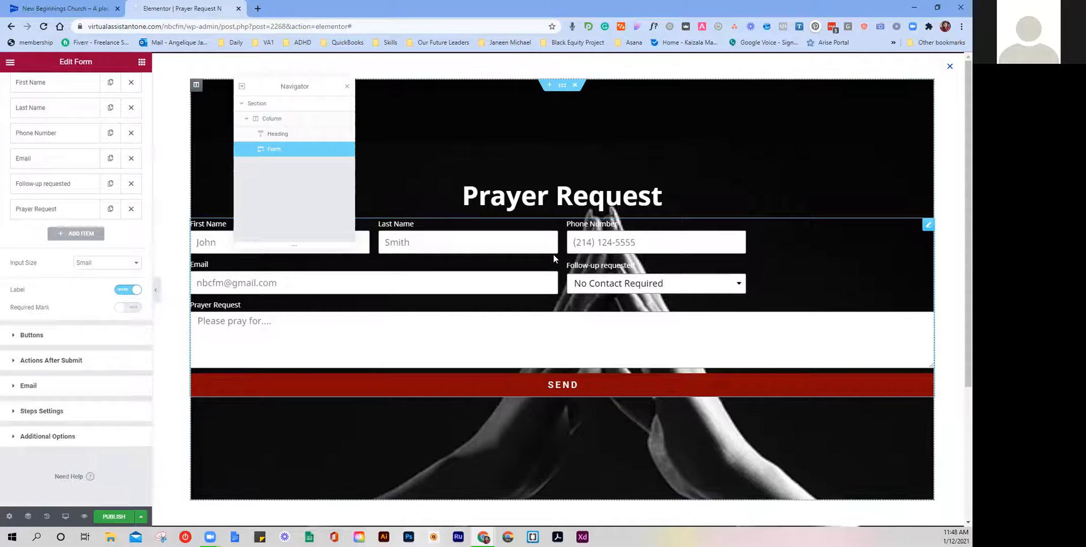
scroll(90, 283, "up", 1)
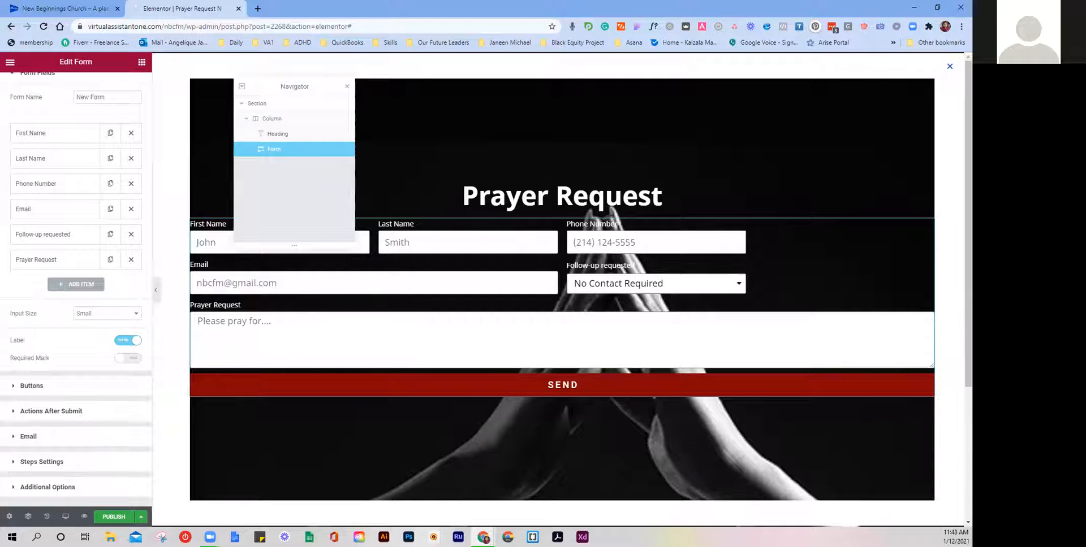
Step: Change the form's button label from 'Send' to 'Submit'
left_click(33, 386)
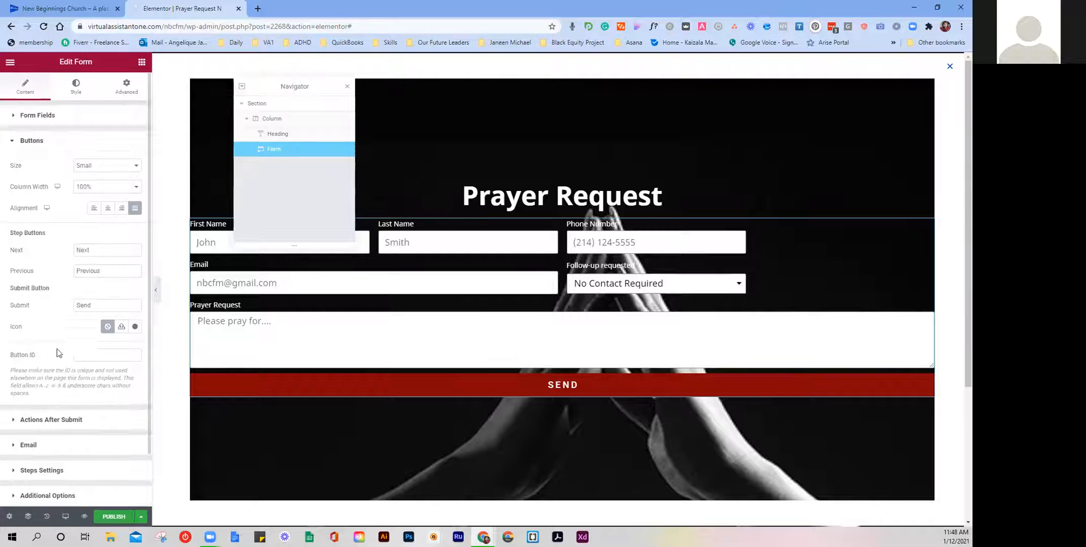
double_click(83, 305)
type("Sum")
key("BackSpace")
type("bmit")
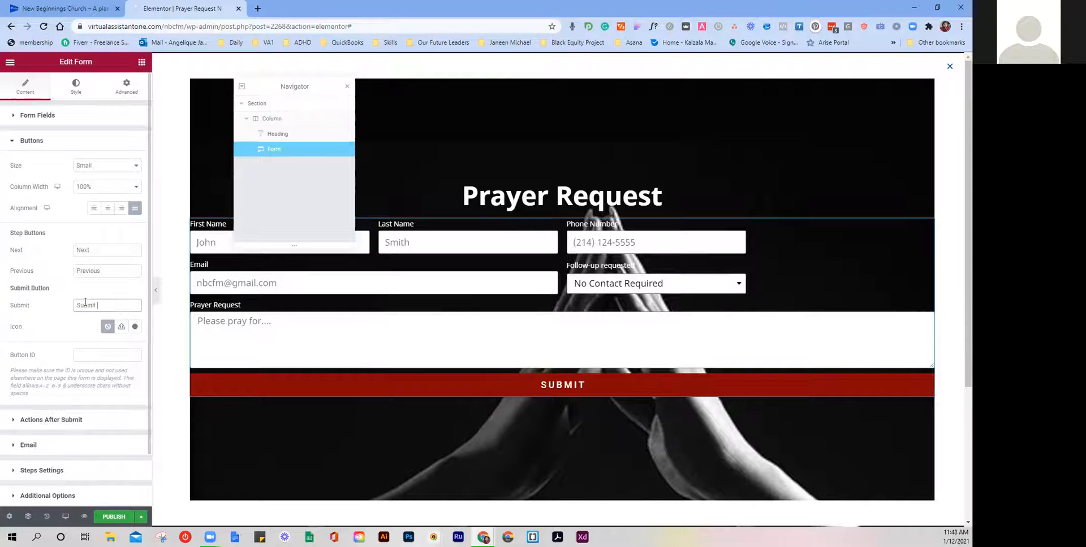
left_click(72, 281)
left_click(63, 142)
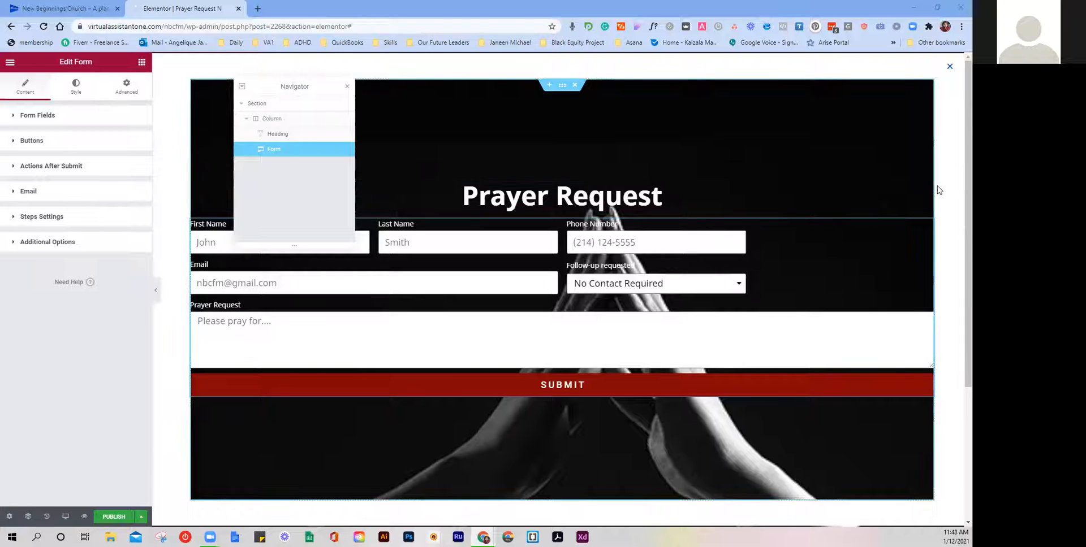
Step: Add a Text Editor widget between the Prayer Request heading and the form
right_click(921, 187)
left_click(921, 175)
right_click(926, 187)
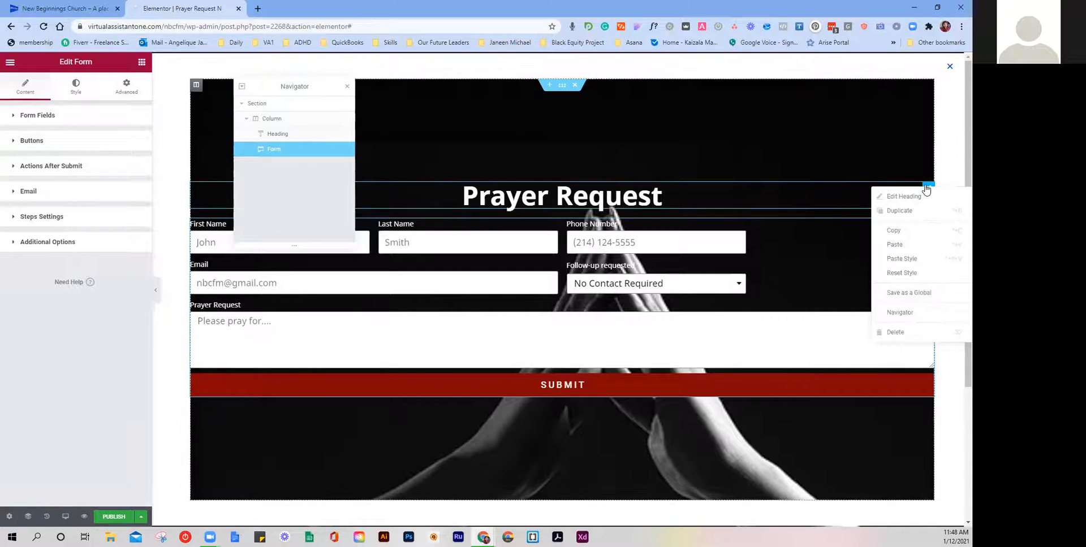
left_click(142, 63)
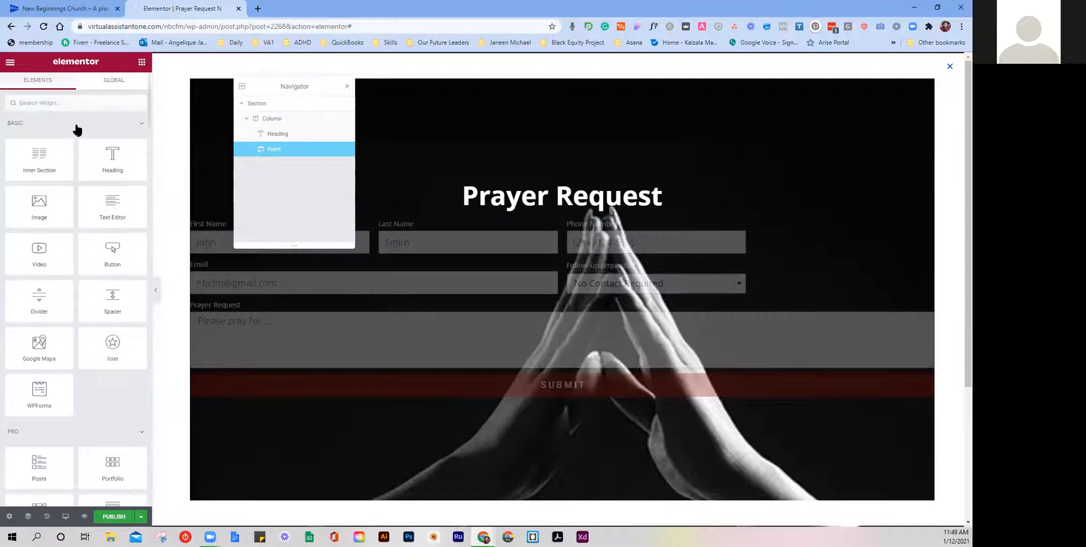
left_click_drag(91, 203, 530, 202)
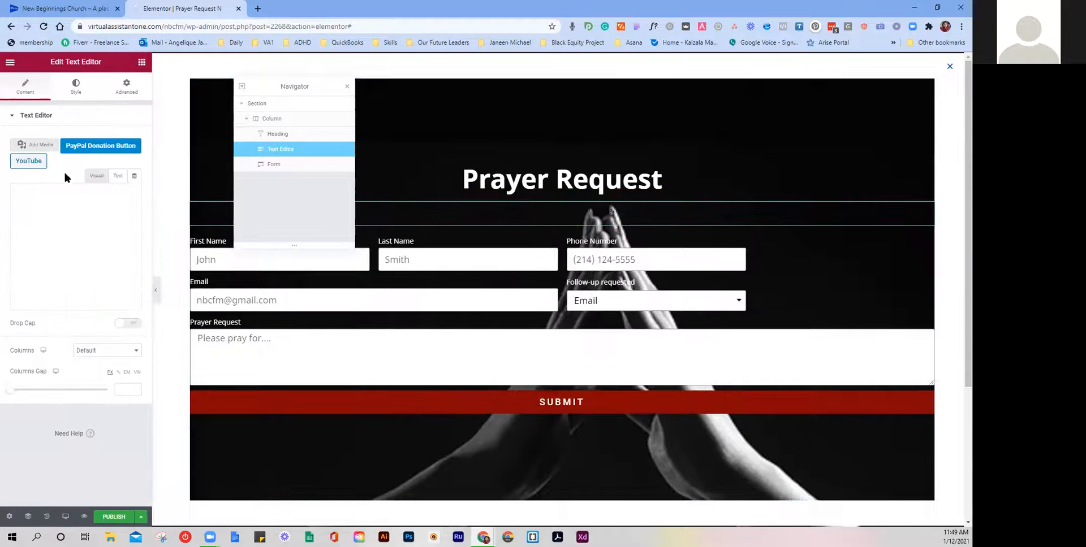
Step: Set the new paragraph's text colour to white
left_click(67, 92)
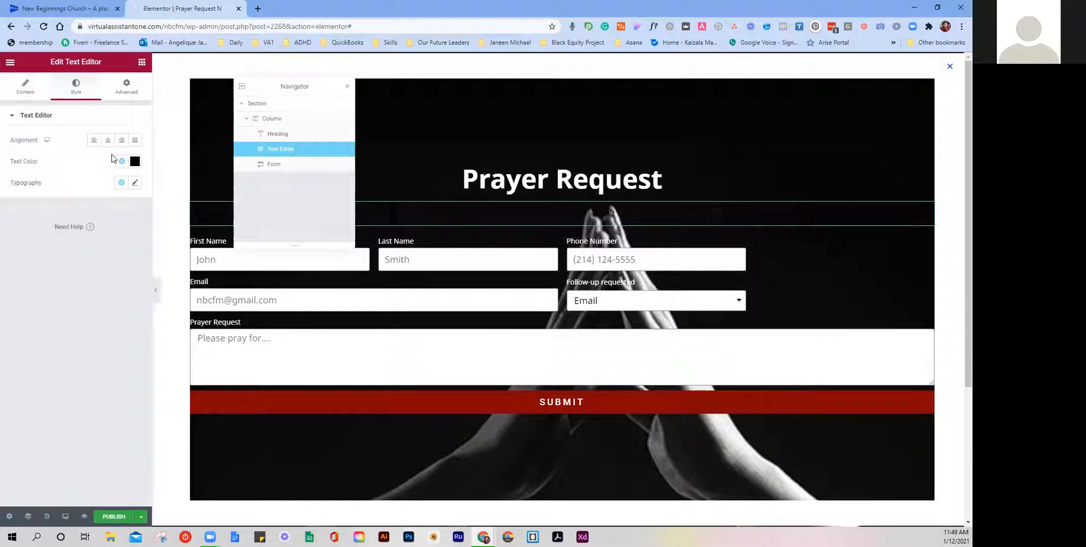
left_click(121, 161)
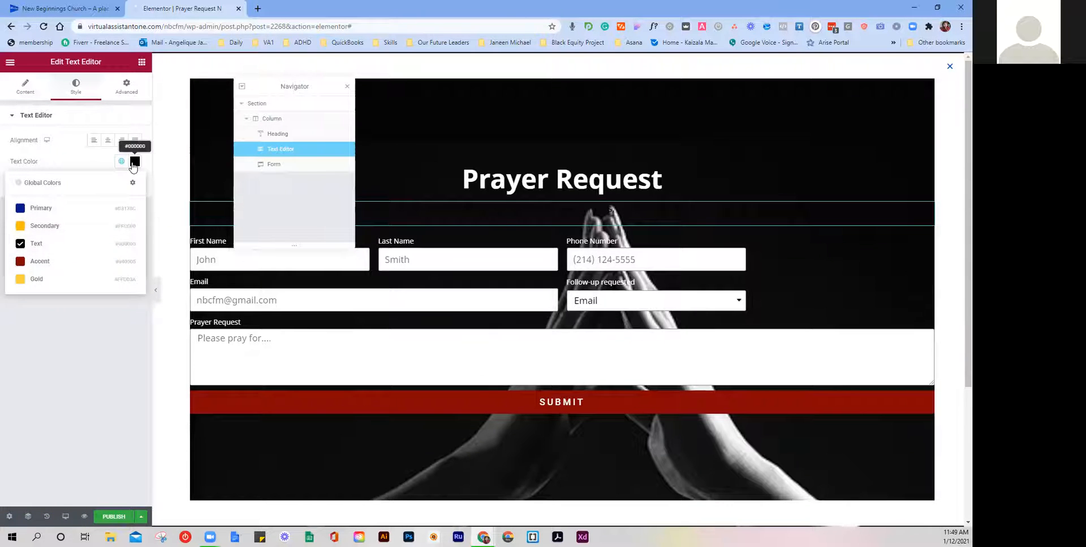
left_click(135, 162)
left_click_drag(51, 256, 5, 181)
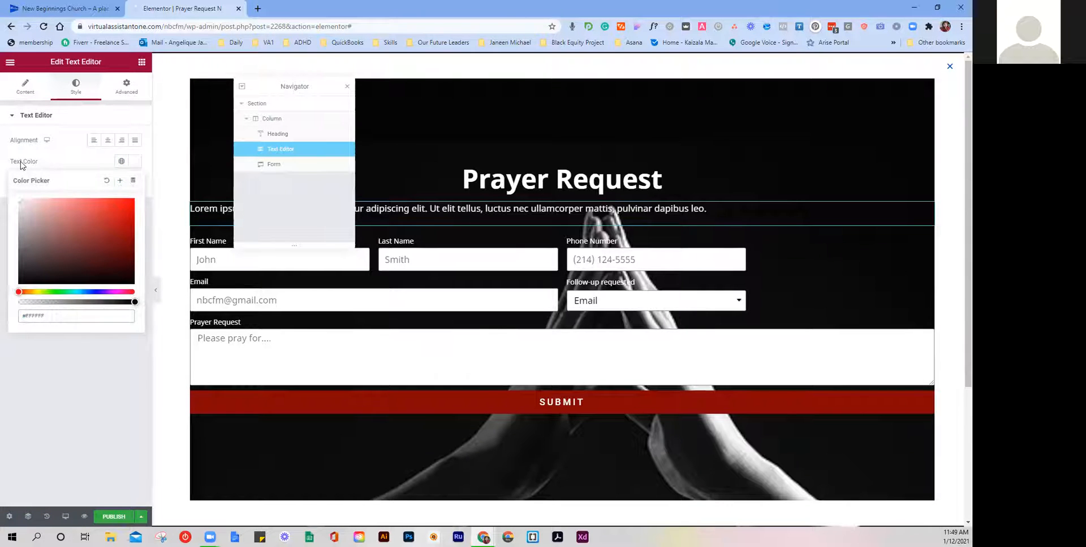
left_click(22, 165)
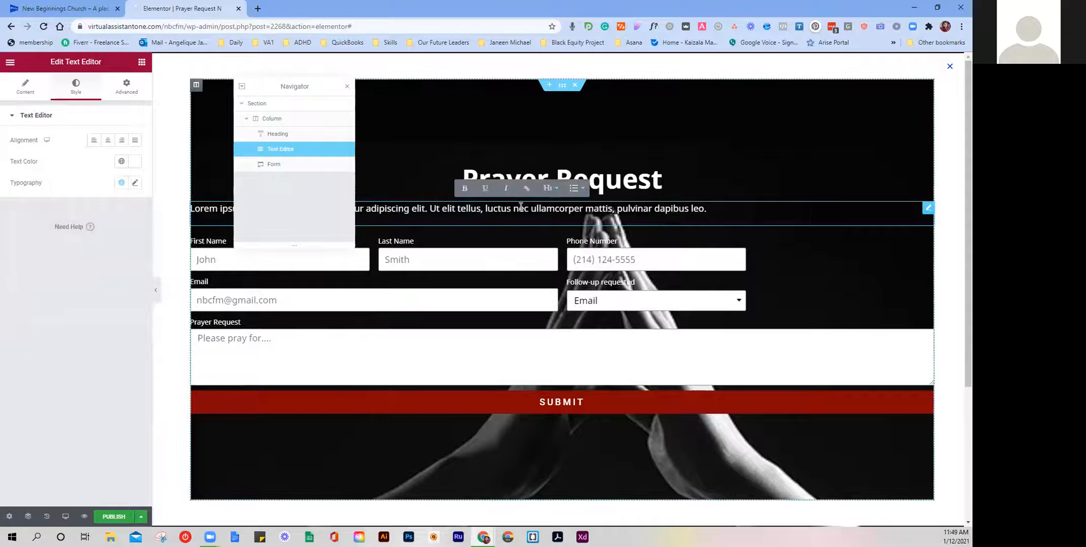
left_click(24, 86)
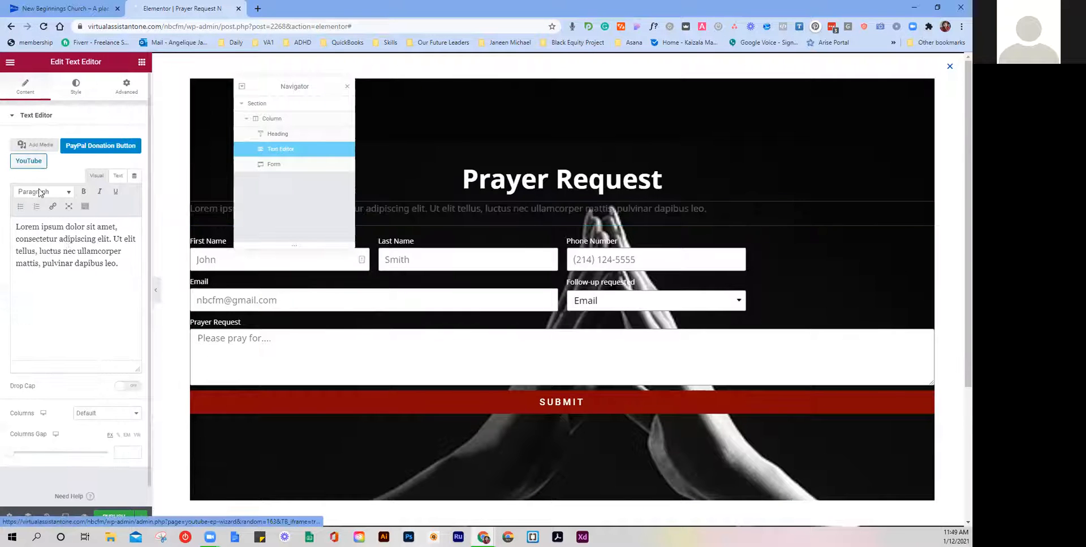
Step: Replace the Lorem ipsum placeholder with the intro text beginning 'It is a blessing as believers…'
triple_click(67, 255)
key("BackSpace")
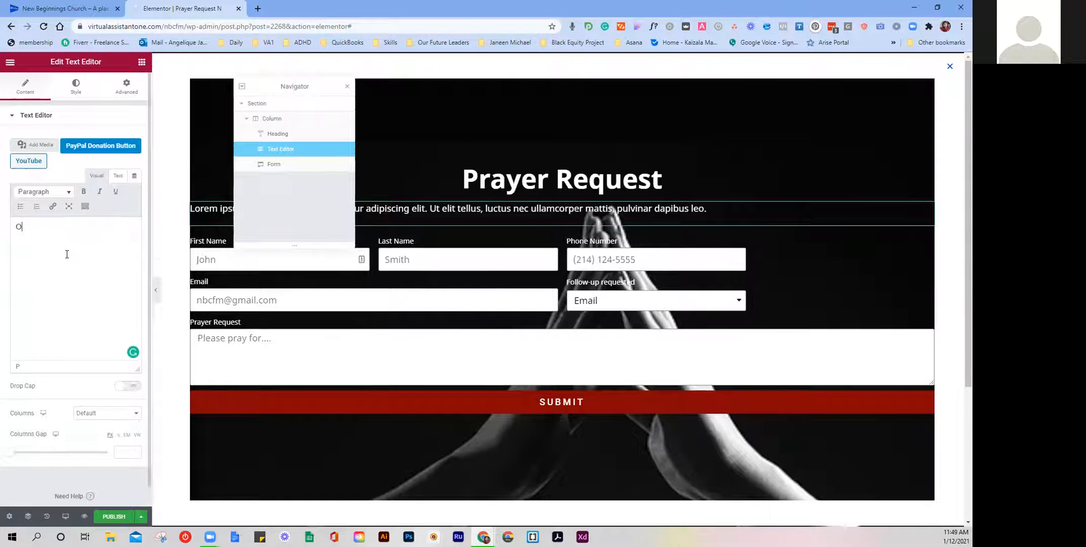
type("It ")
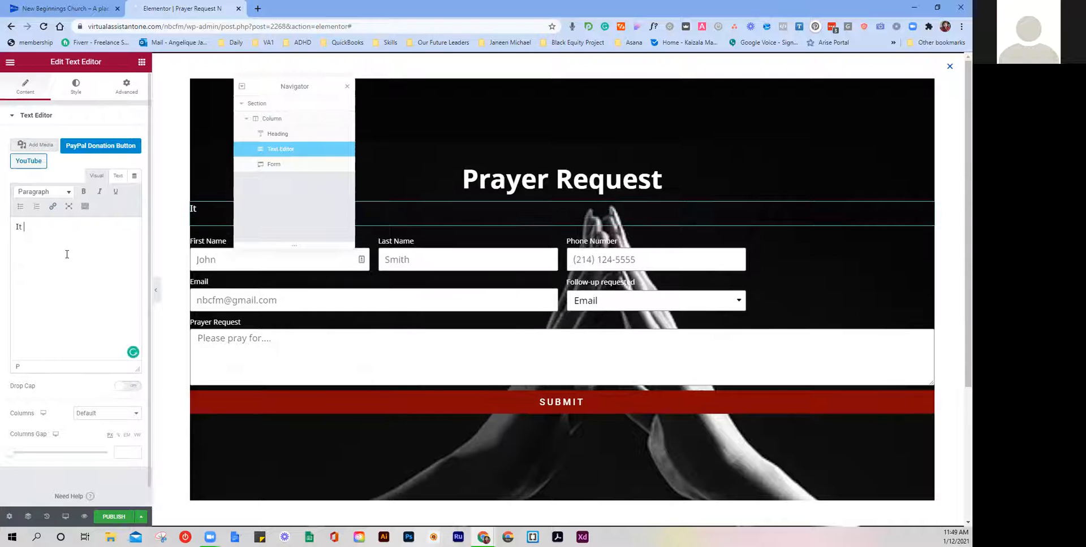
type("is a blessing as")
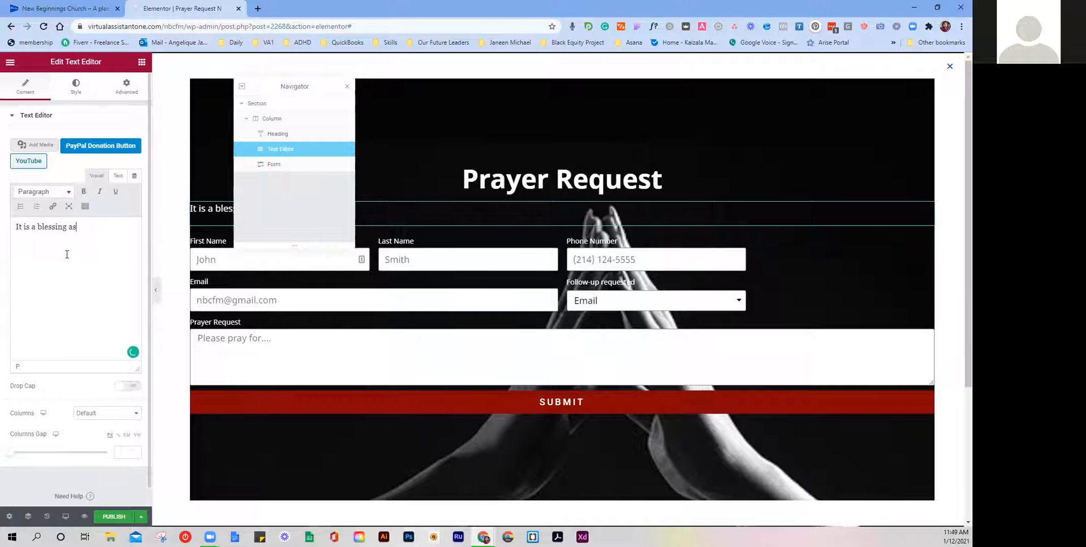
type(" believers to be able to share your bu")
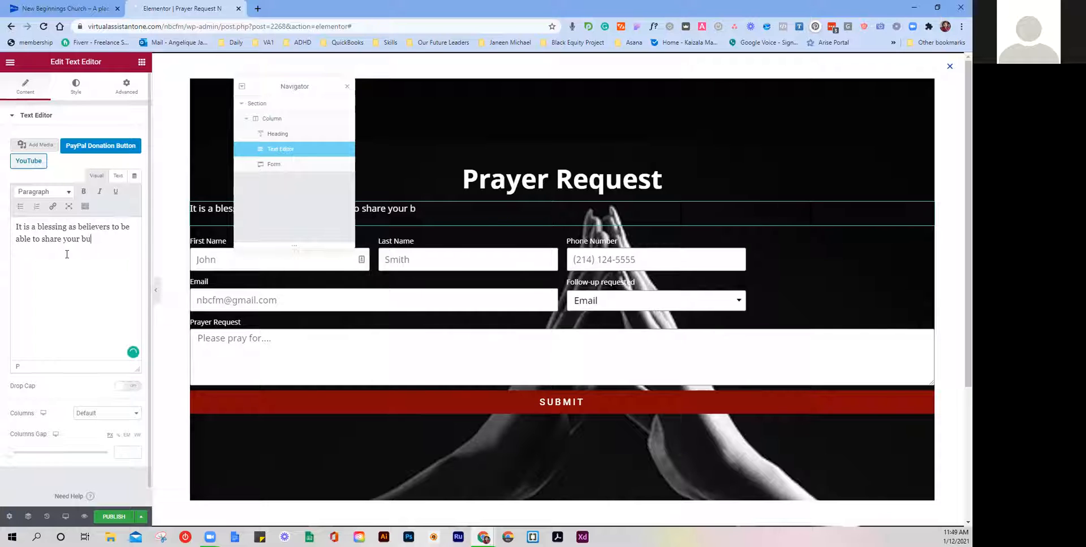
type("rden with other")
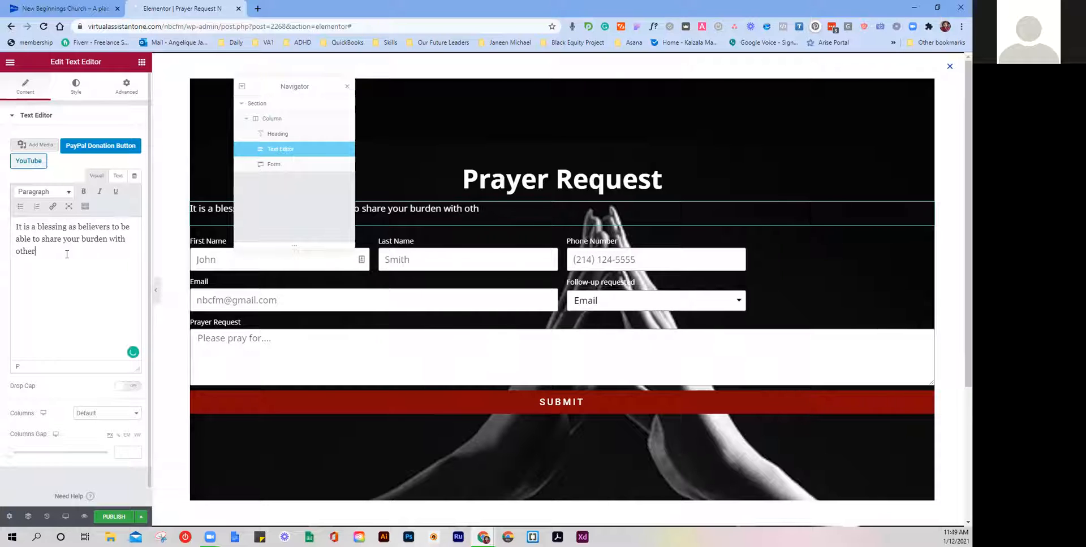
type("s. We will gladly")
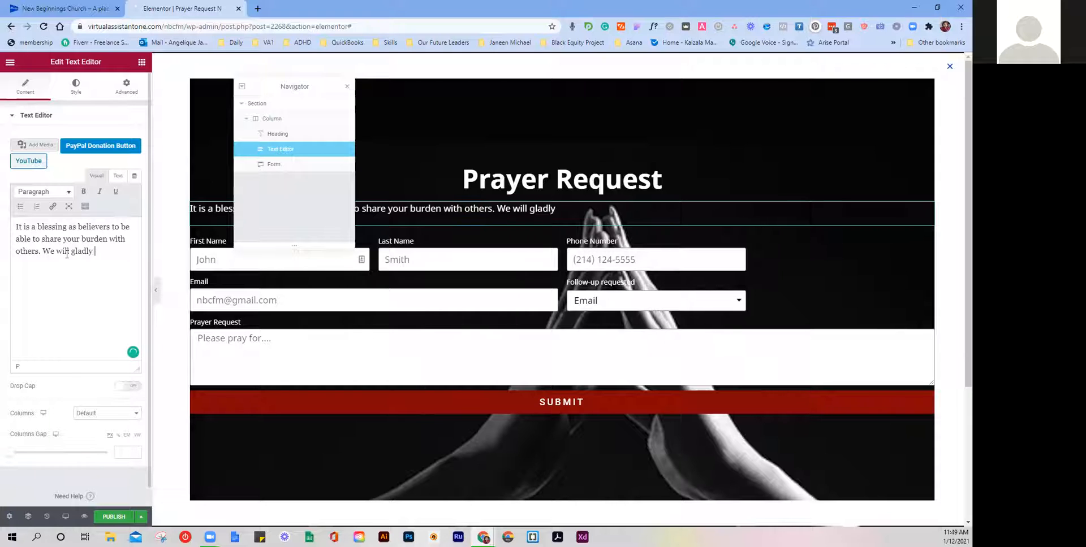
type(" join our faith with")
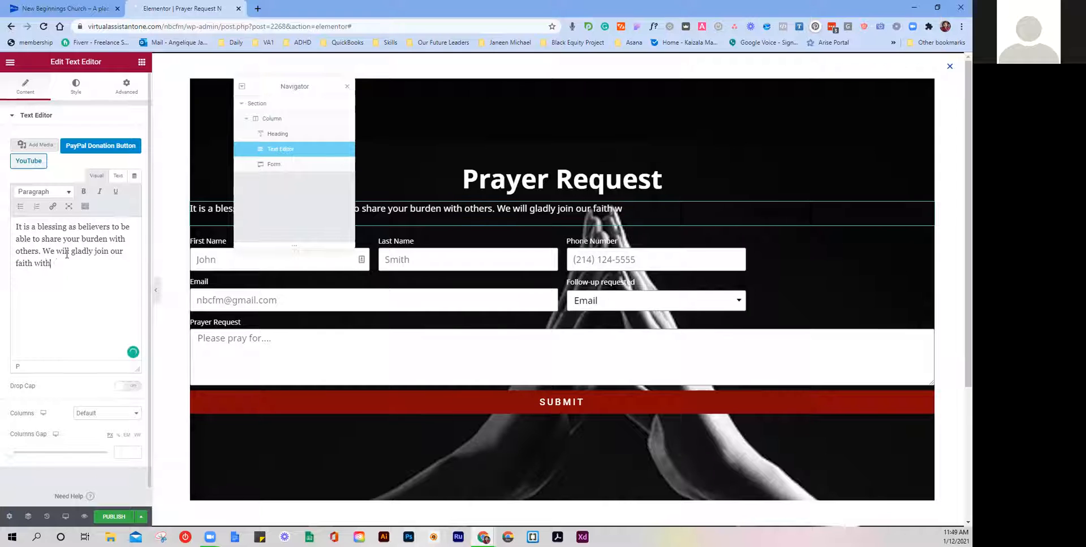
type(" yours in prayer over your needs.")
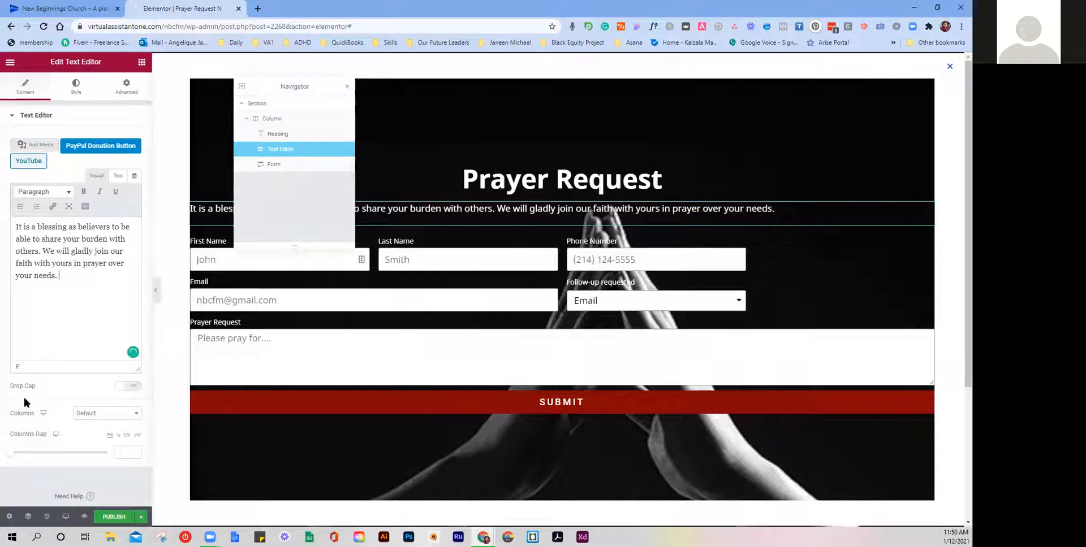
Step: Center-align the intro paragraph from the Text Editor's Style settings
left_click(76, 88)
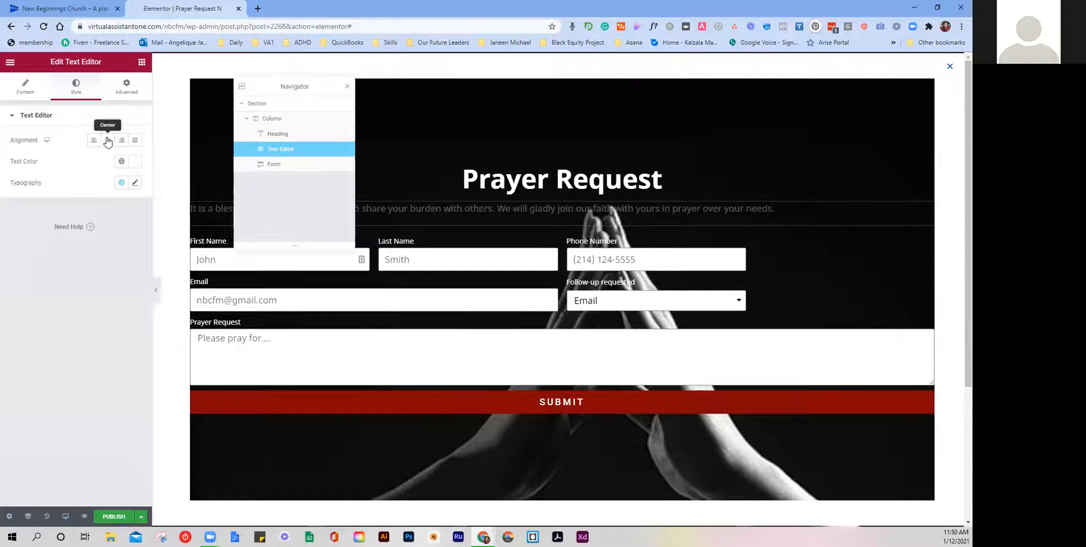
left_click(108, 141)
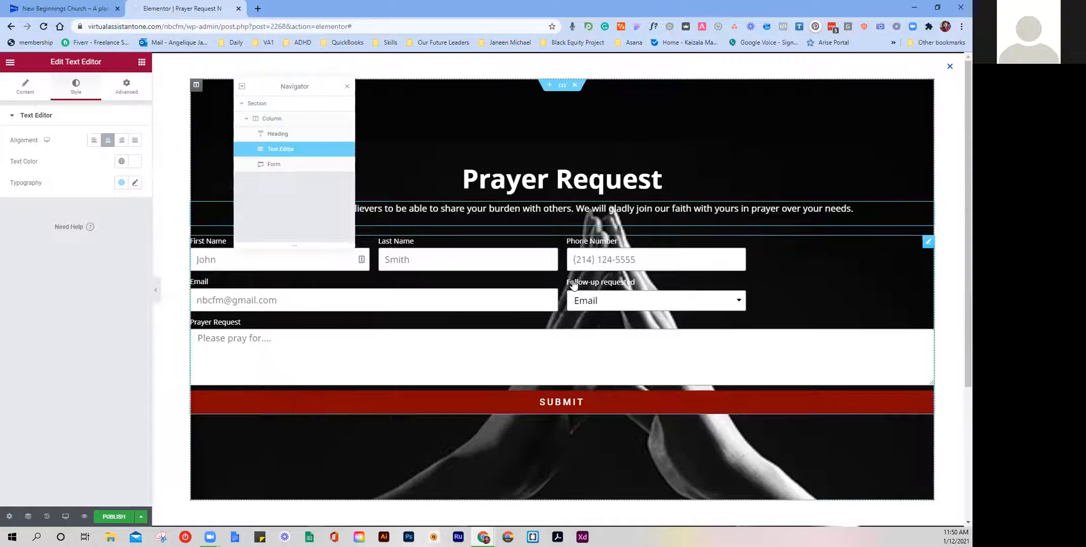
left_click_drag(311, 84, 207, 82)
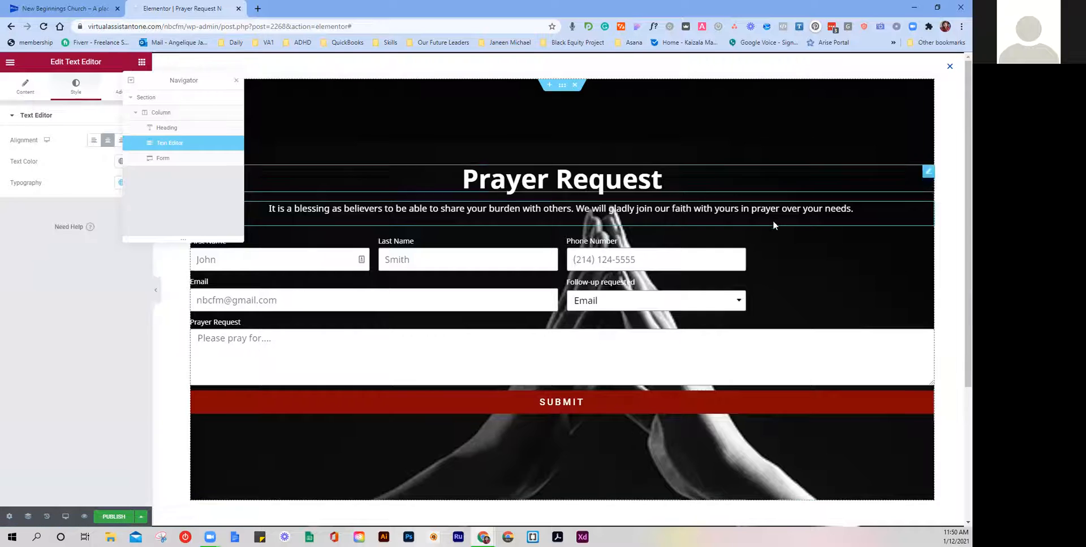
Step: Turn on the form's Required Mark so required fields show asterisks
left_click(185, 162)
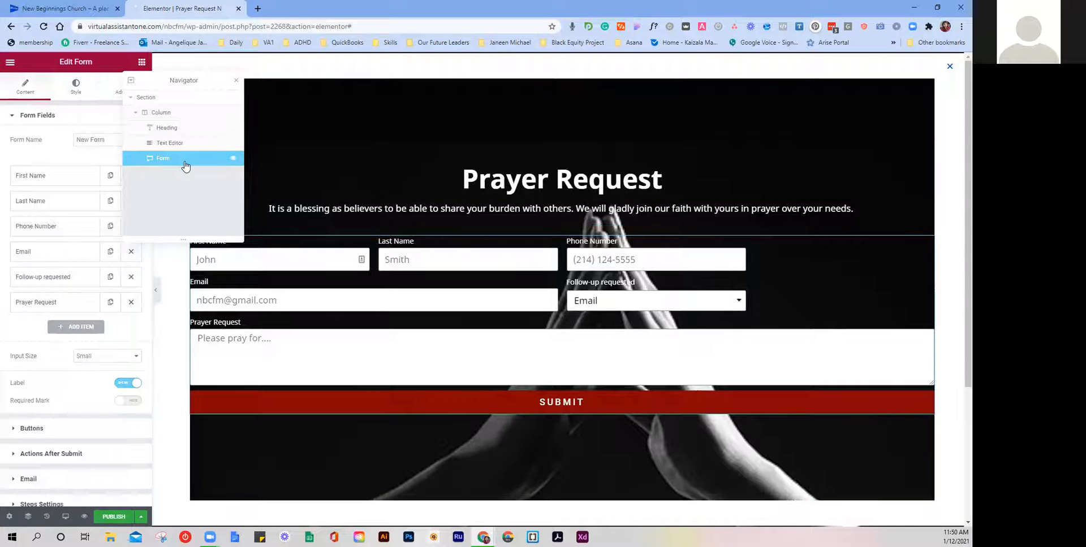
left_click_drag(166, 81, 267, 89)
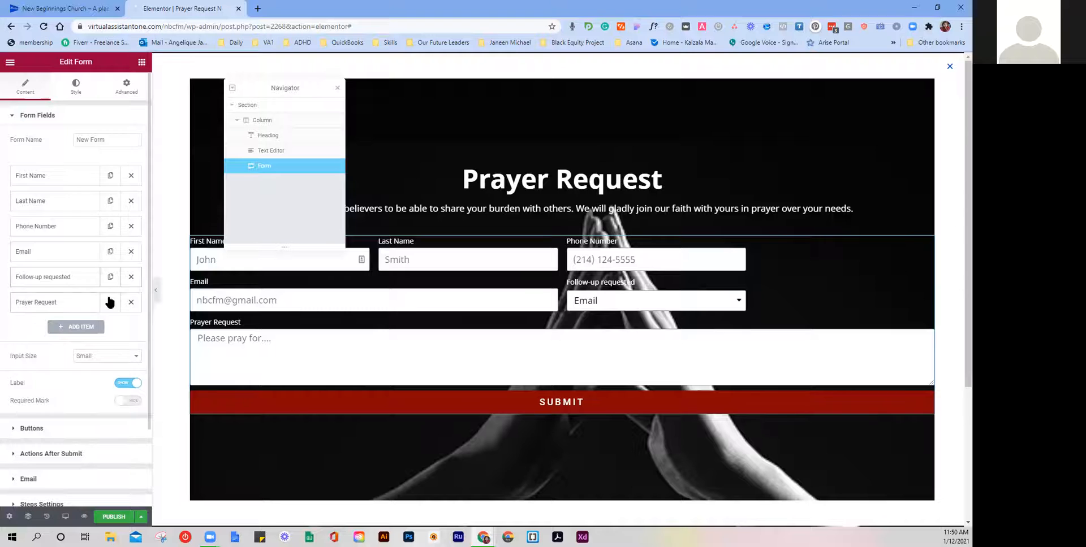
scroll(109, 302, "down", 2)
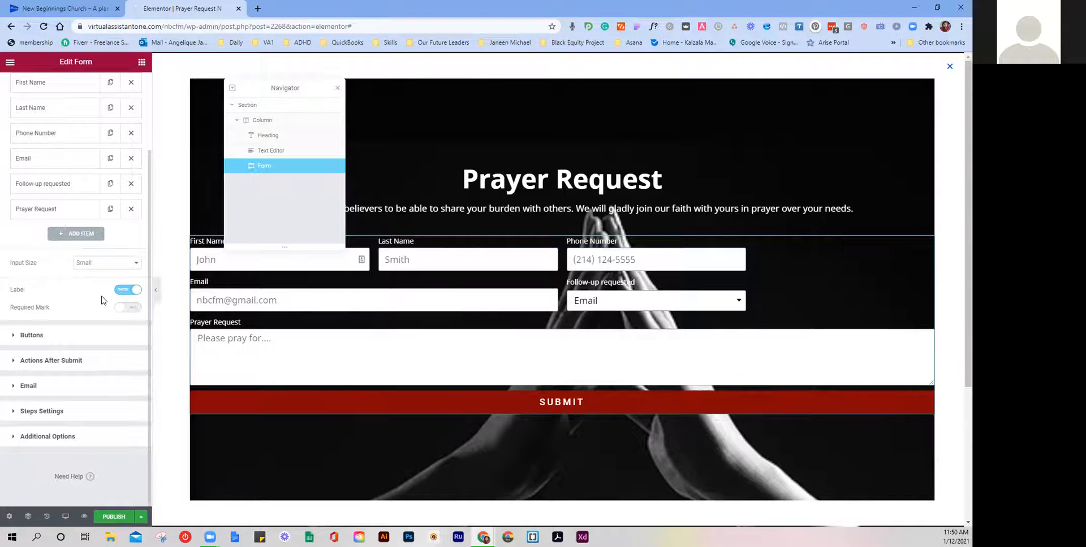
left_click(118, 309)
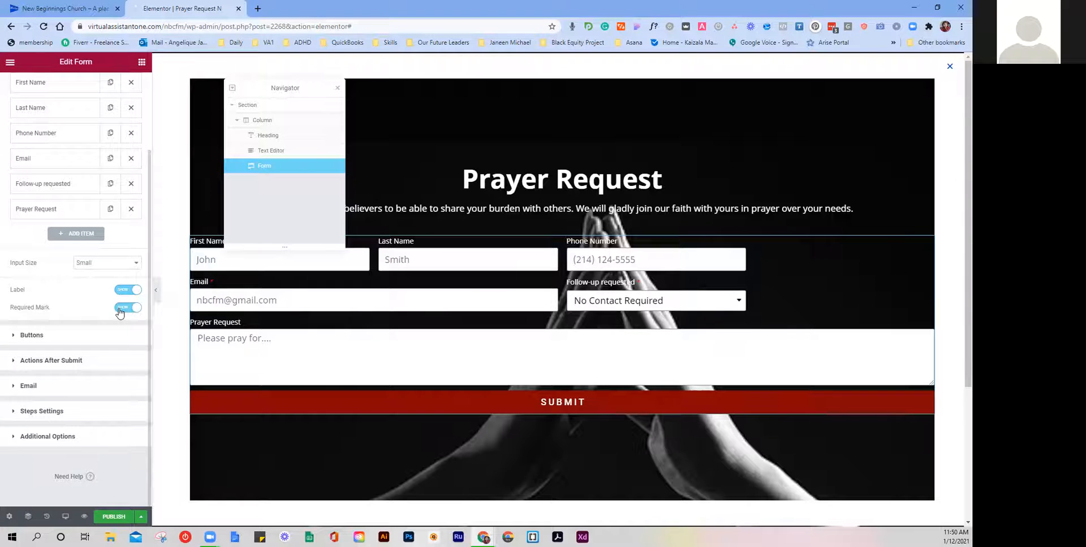
scroll(116, 306, "up", 3)
Step: Make the First Name and Last Name fields required
left_click(80, 179)
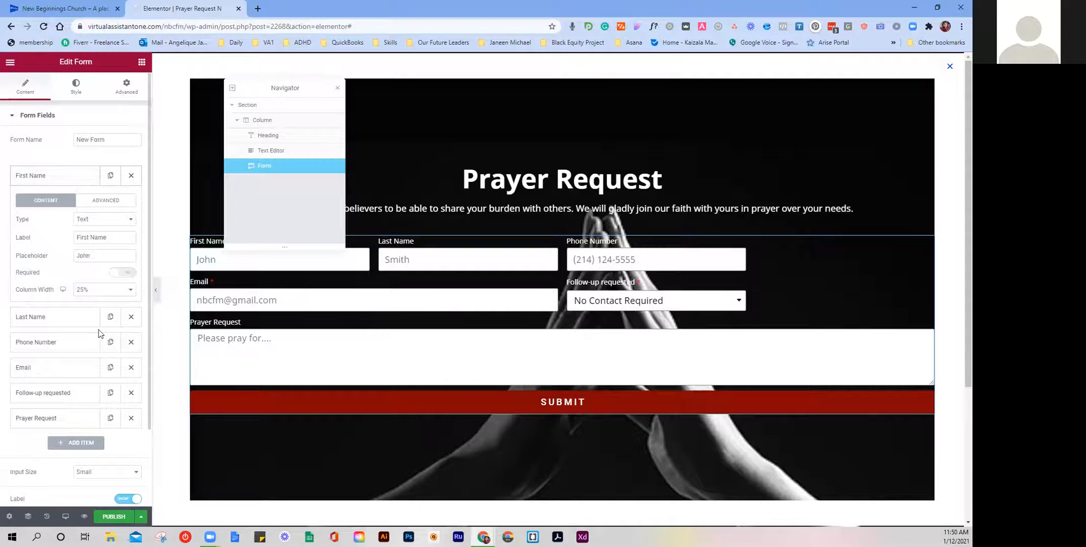
left_click(130, 275)
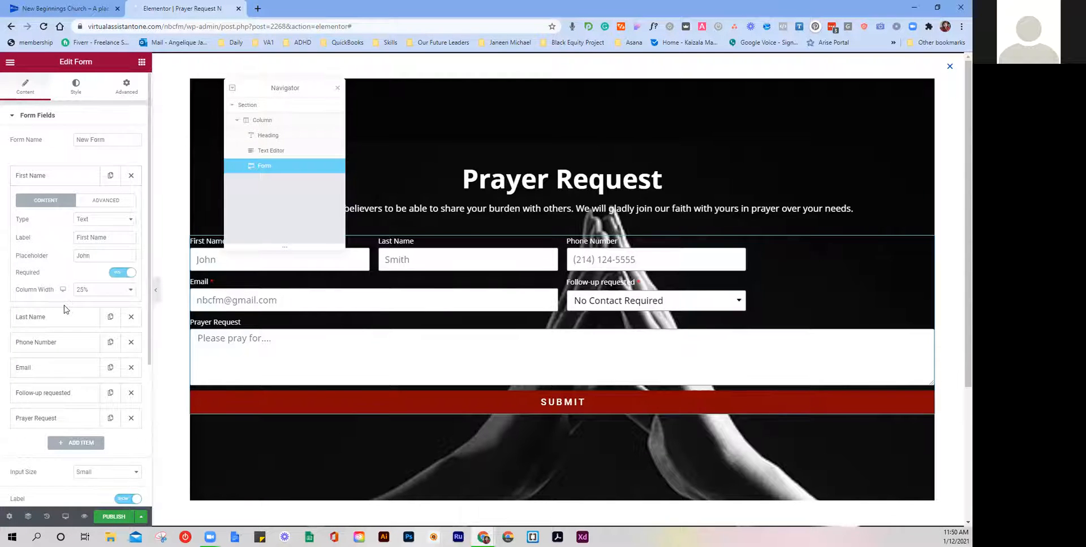
left_click(61, 317)
left_click(115, 298)
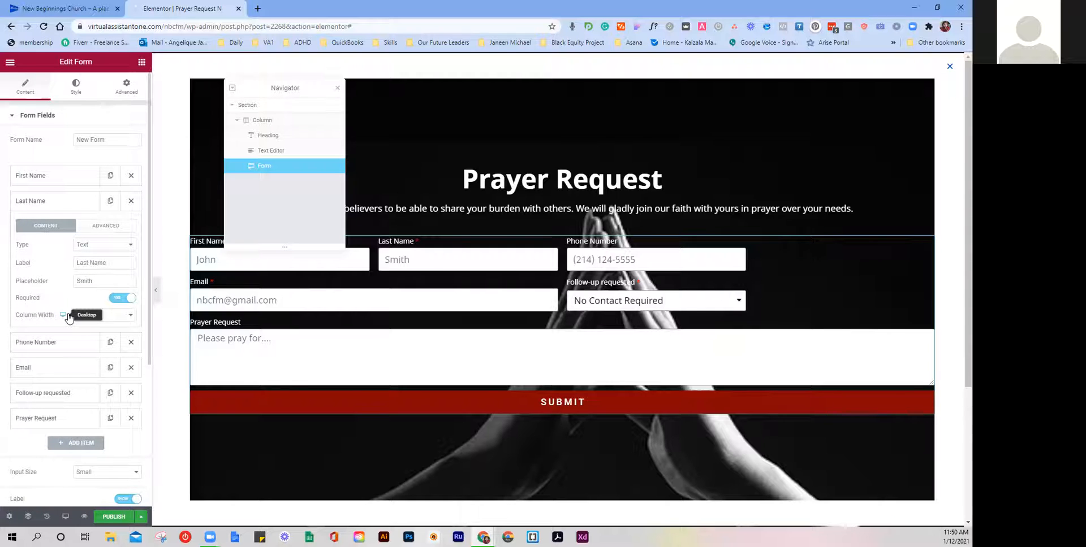
left_click(36, 197)
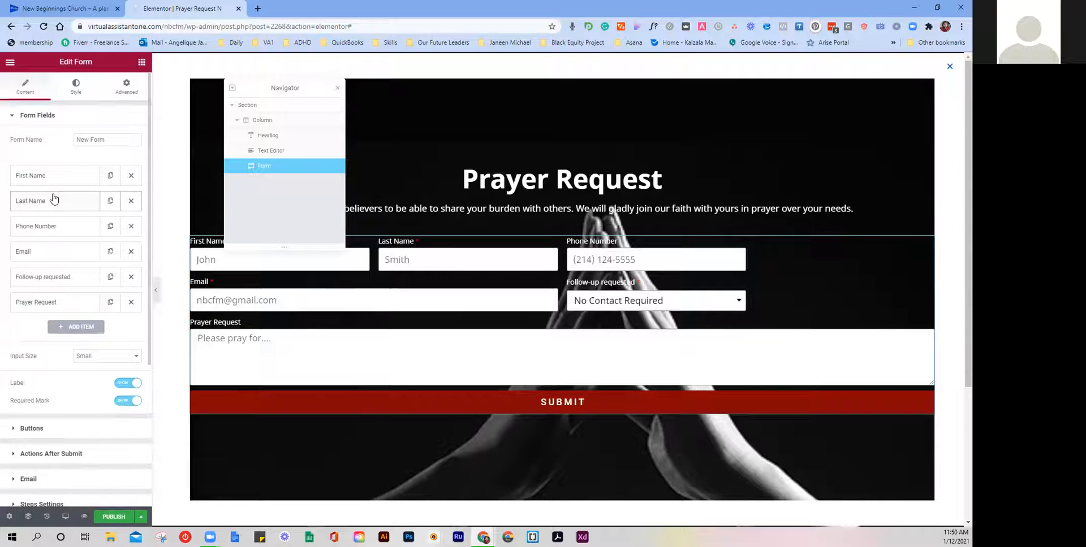
Step: Give the form a Classic white #FFFFFF background with opacity lowered to about #FFFFFF47
left_click(121, 86)
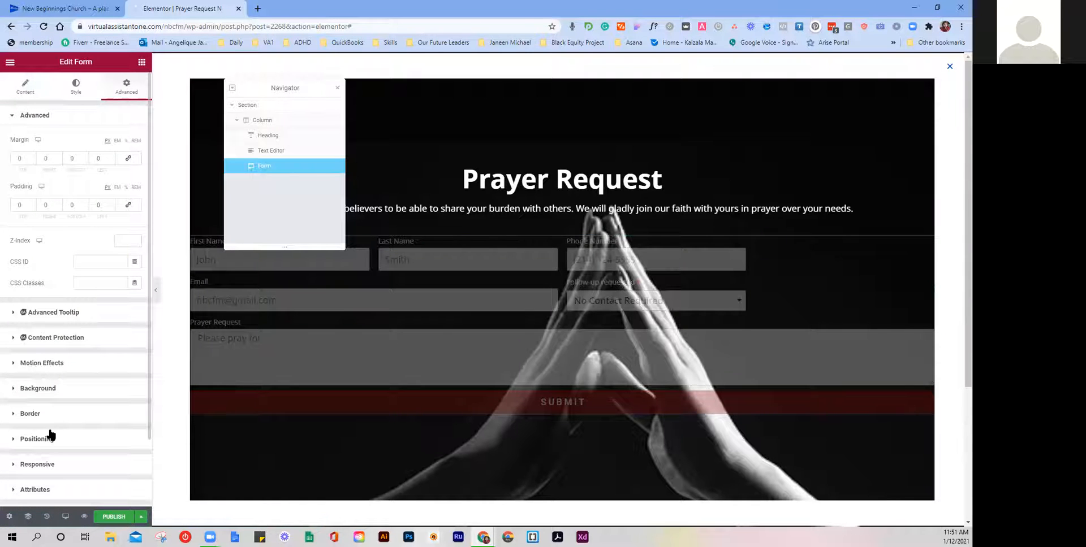
scroll(59, 362, "down", 1)
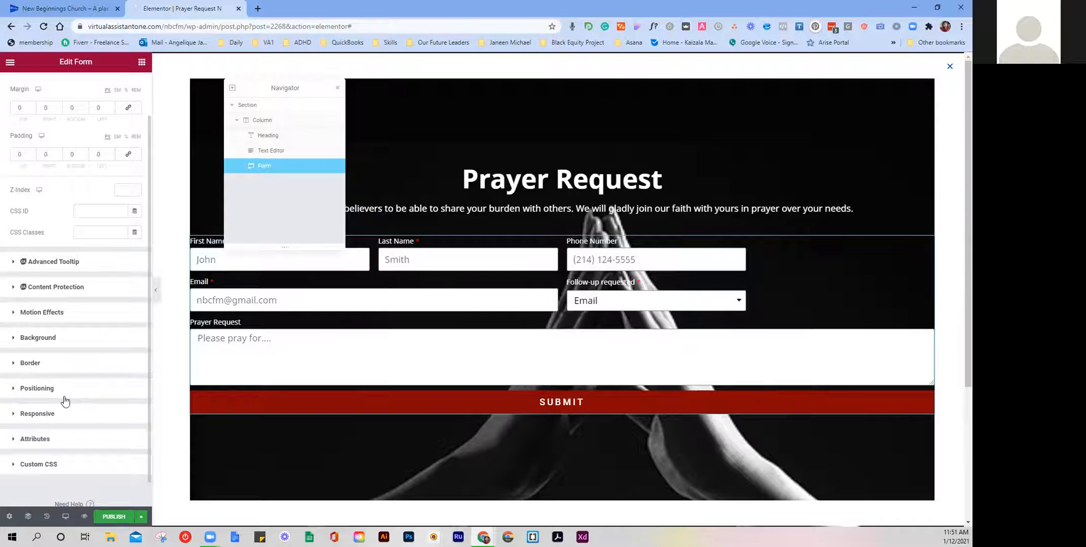
left_click(51, 364)
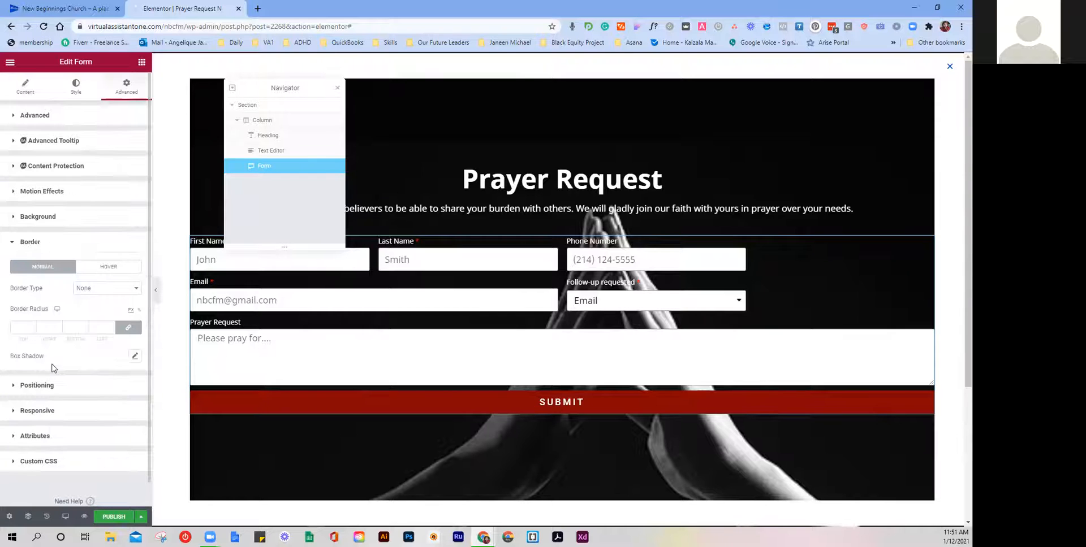
left_click(48, 220)
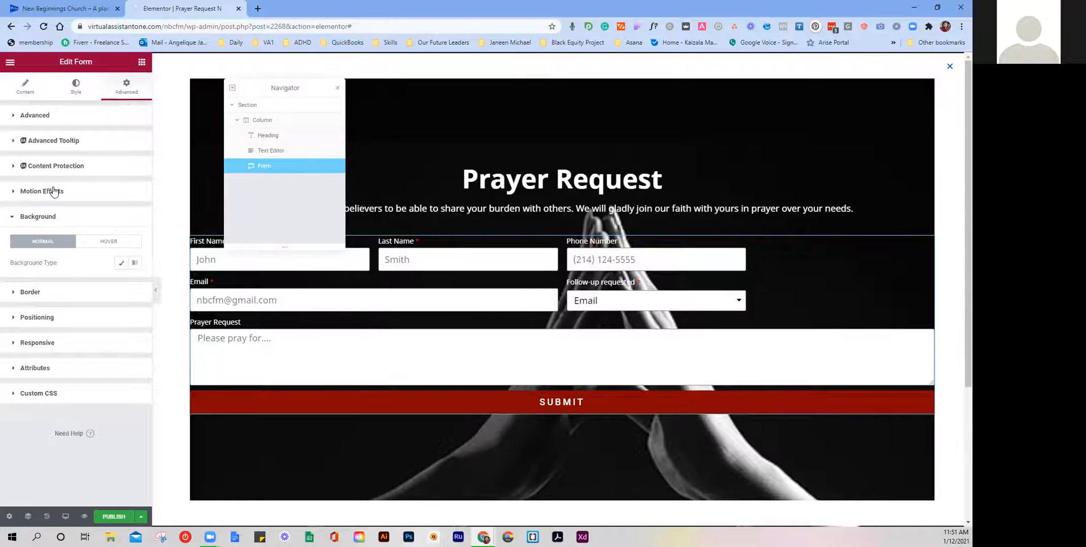
left_click(118, 264)
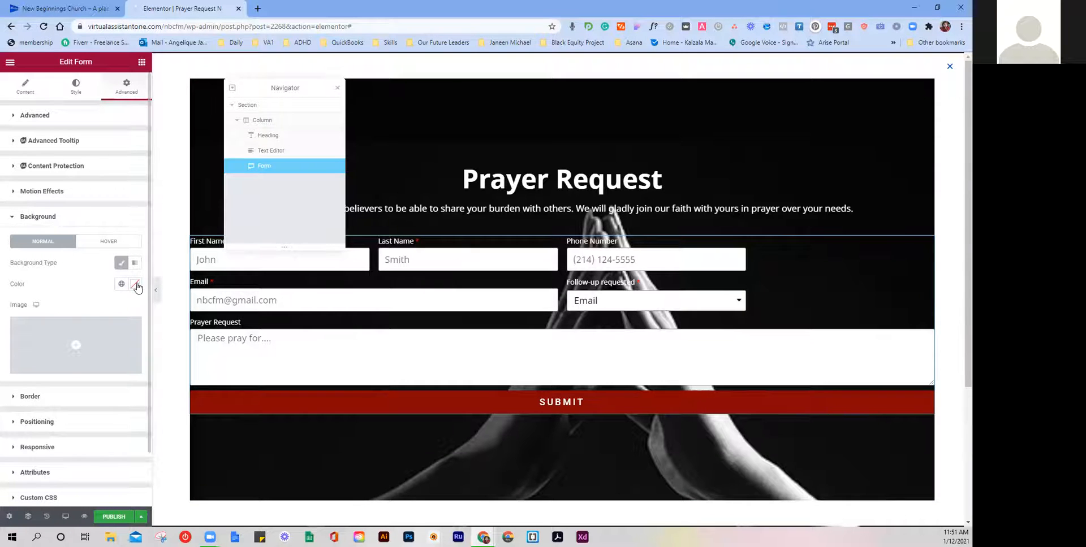
left_click(134, 284)
type("#FFFFFF")
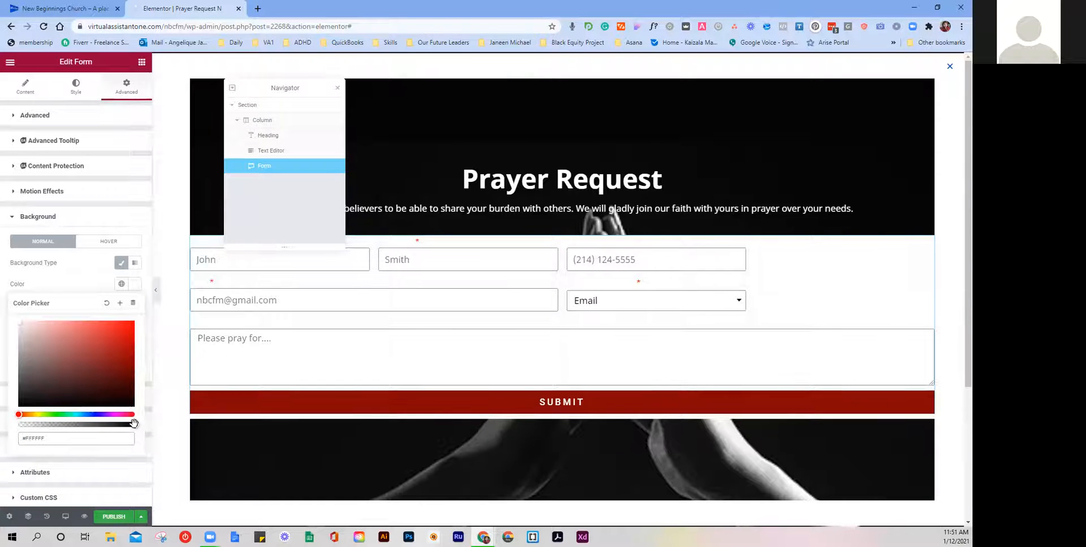
left_click_drag(134, 424, 60, 425)
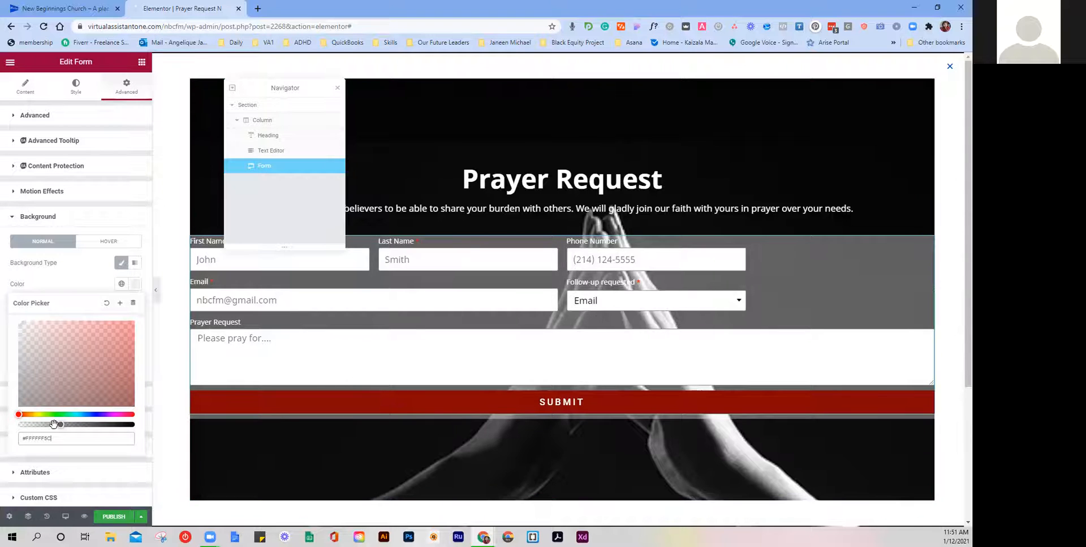
left_click_drag(54, 425, 51, 423)
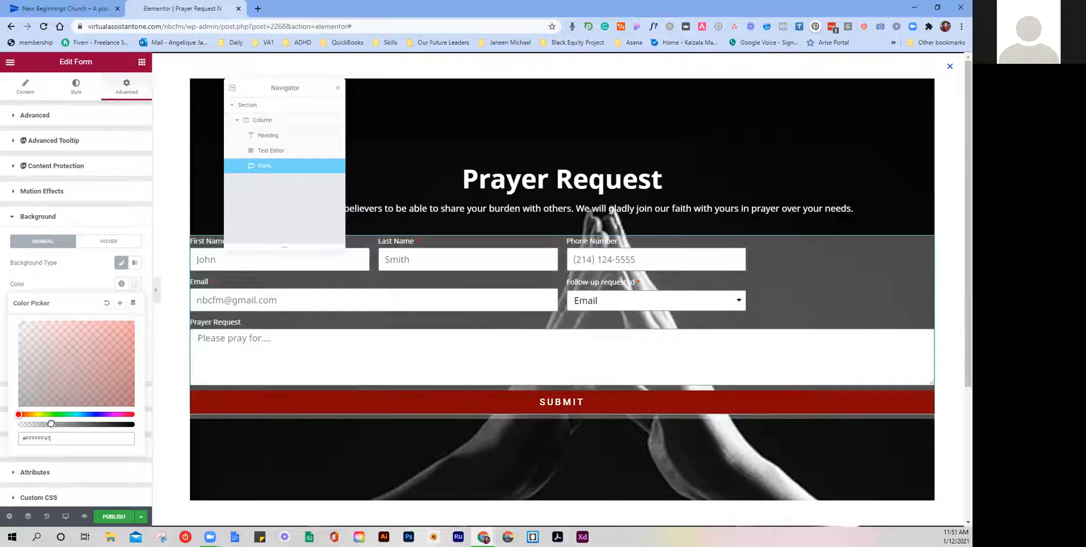
left_click(83, 279)
scroll(97, 377, "down", 1)
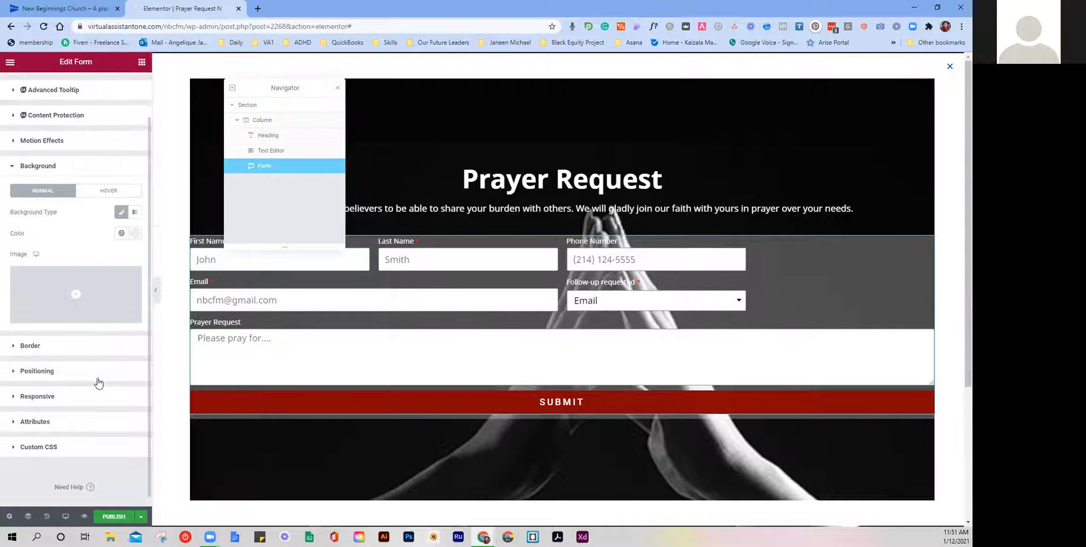
scroll(96, 375, "up", 1)
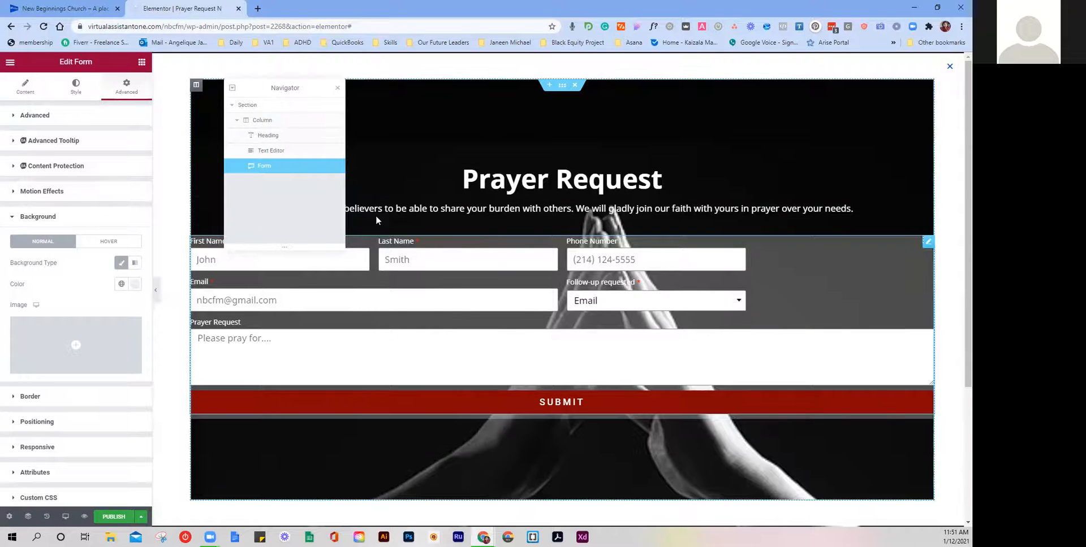
Step: Place an Inner Section above the form and add a third column to it
left_click(141, 61)
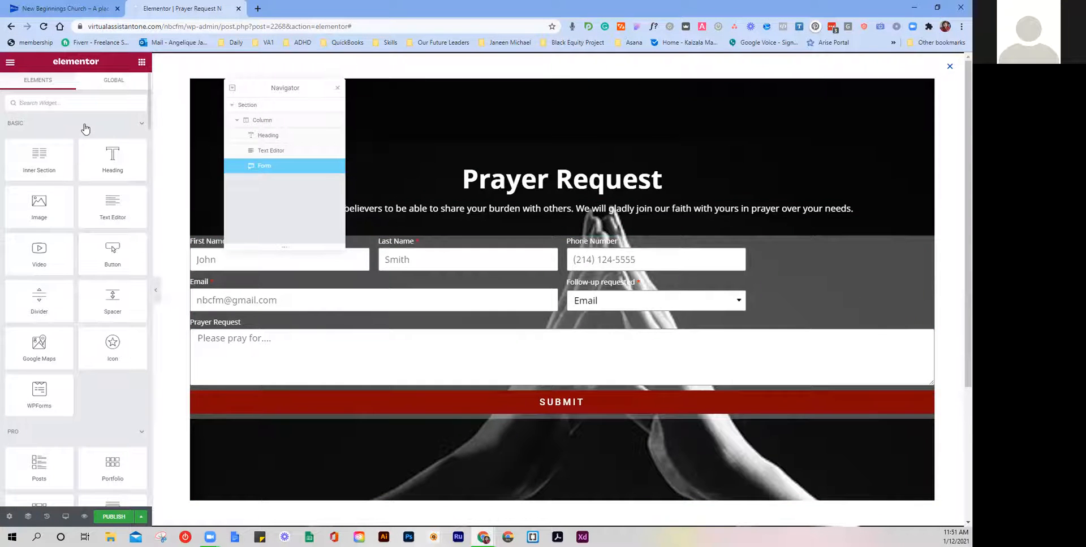
scroll(96, 136, "down", 3)
scroll(95, 124, "up", 3)
type("inn")
left_click_drag(40, 135, 463, 252)
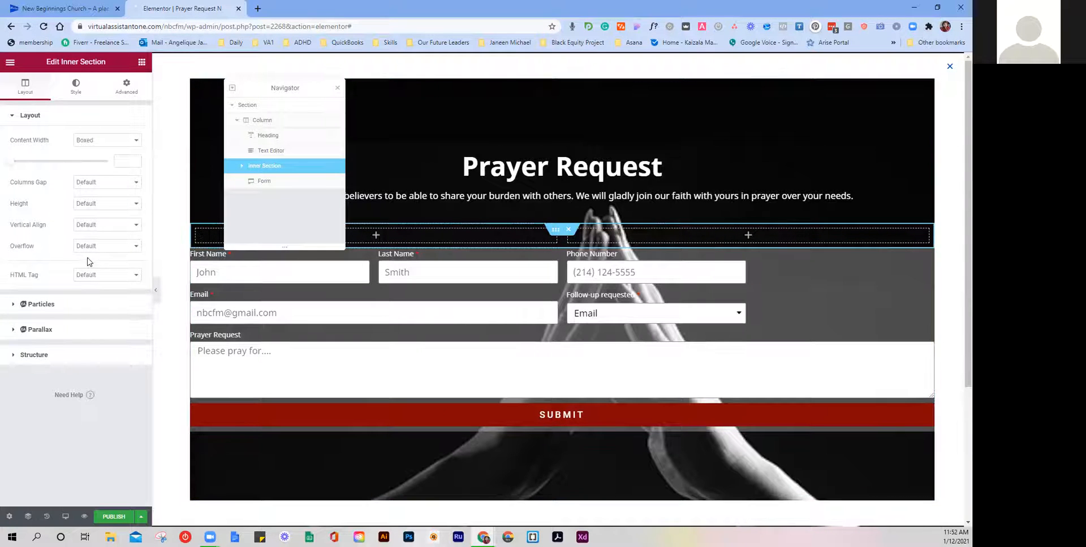
left_click(71, 357)
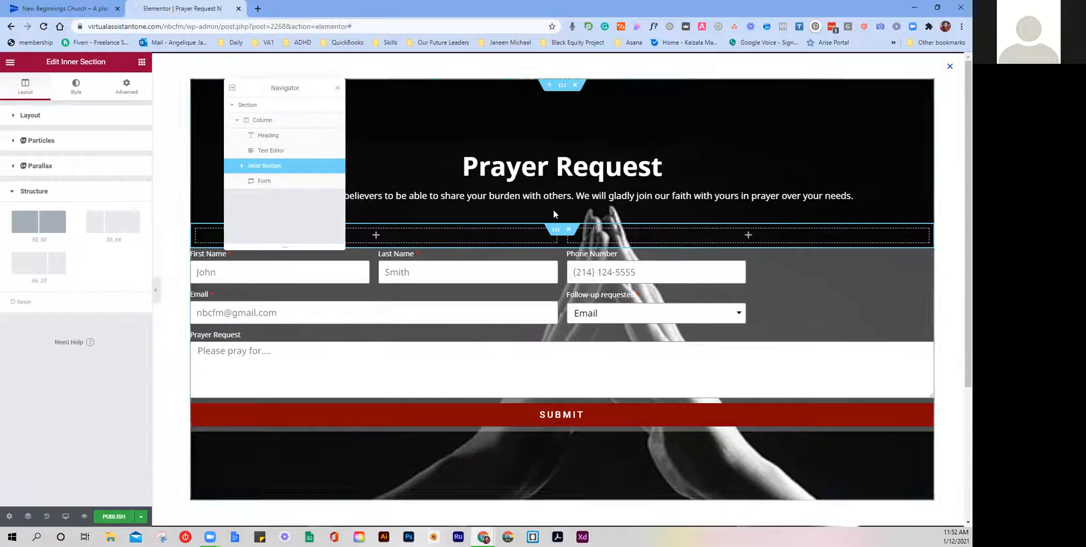
right_click(659, 237)
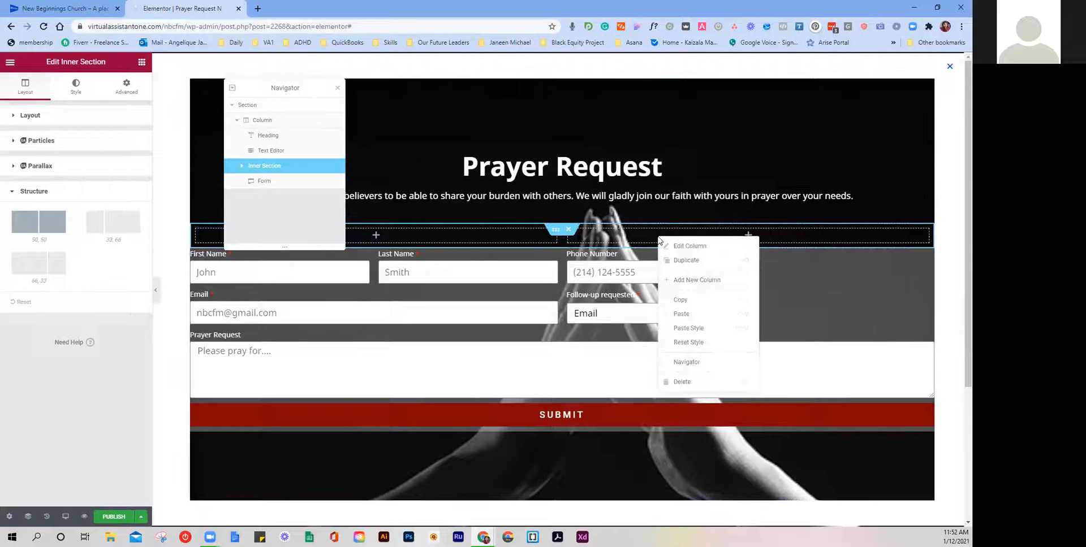
left_click(712, 281)
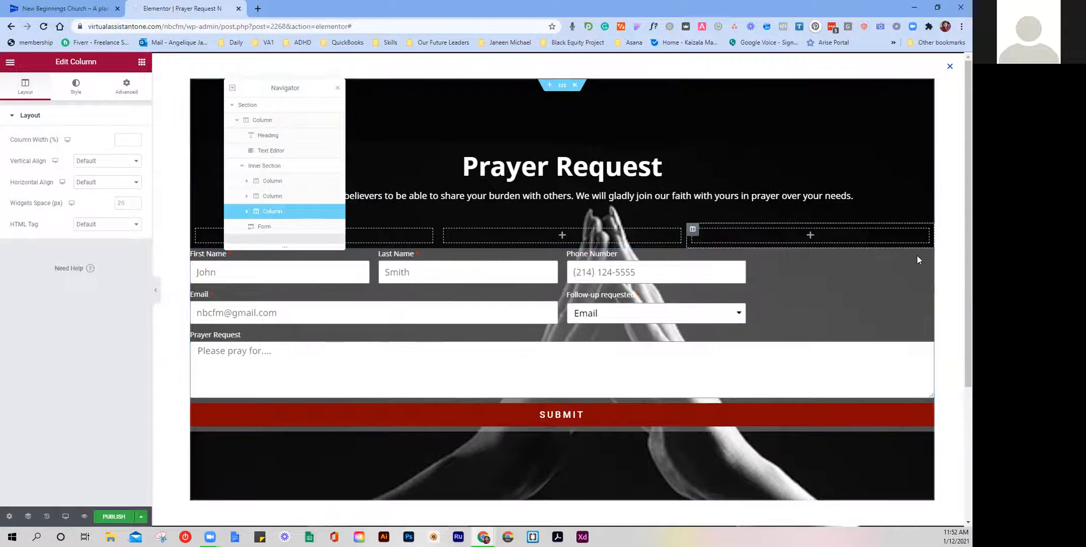
Step: Move the form into the middle column and drag both dividers outward to widen it
left_click_drag(928, 255, 538, 324)
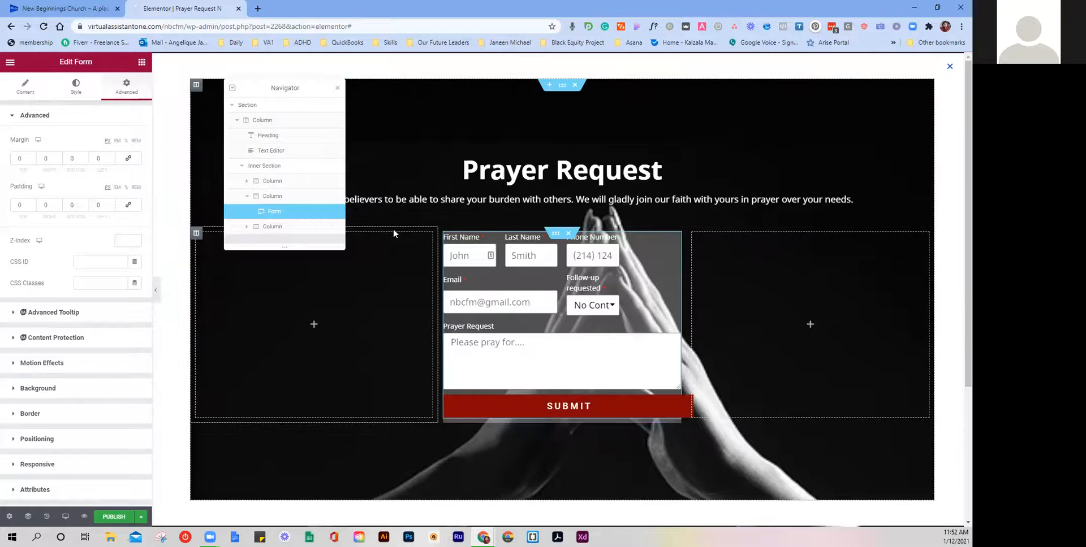
left_click_drag(438, 249, 358, 248)
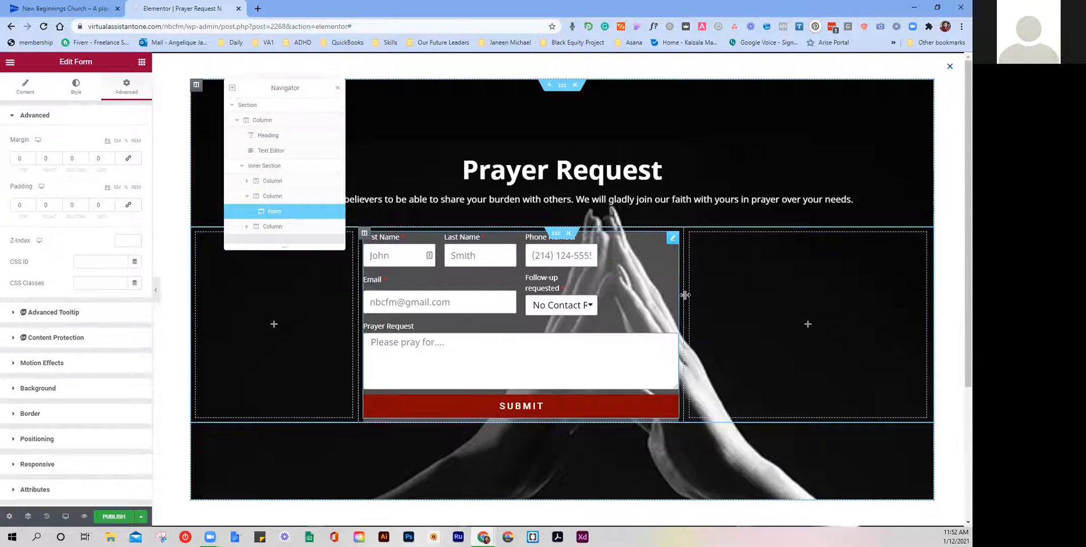
left_click_drag(682, 295, 755, 306)
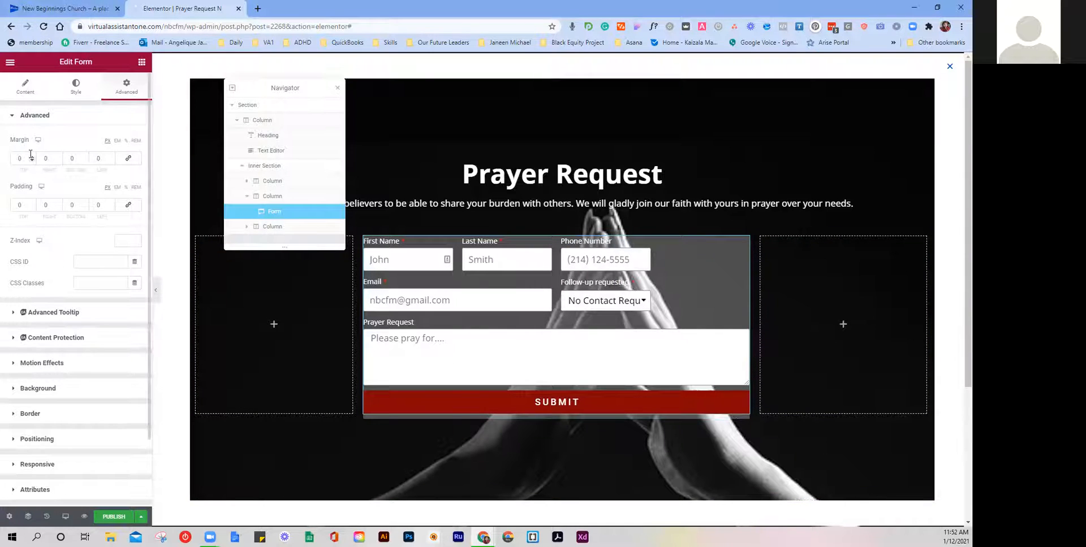
Step: Set the form's padding to 26 top and bottom, 10 left and right
left_click(32, 204)
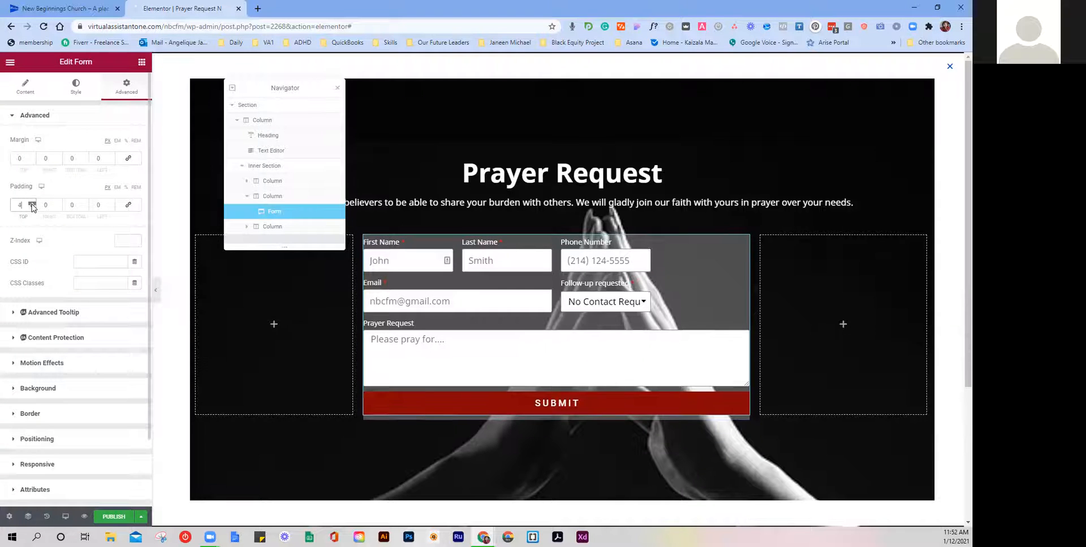
left_click(85, 204)
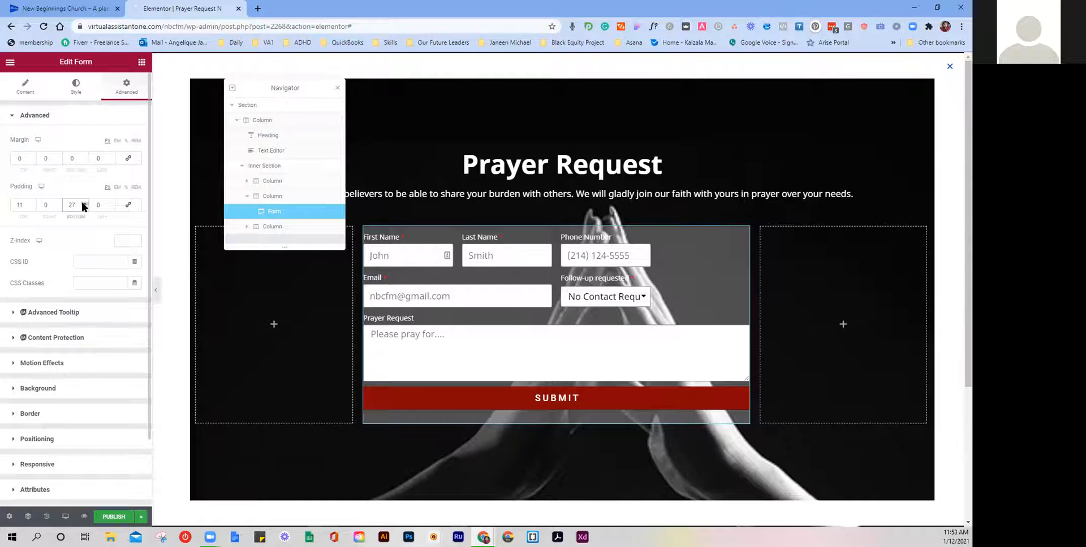
left_click(85, 207)
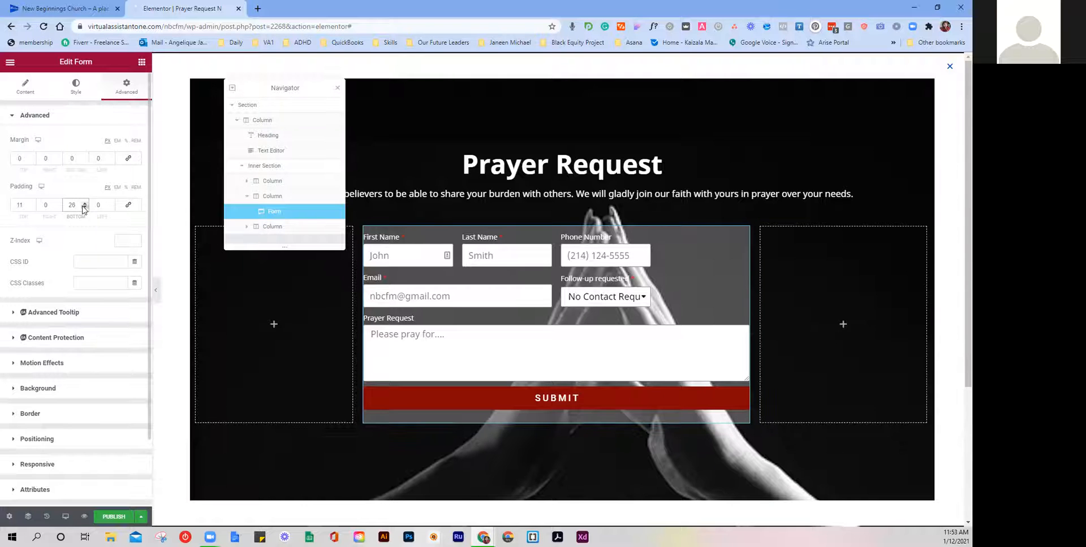
double_click(20, 204)
type("26")
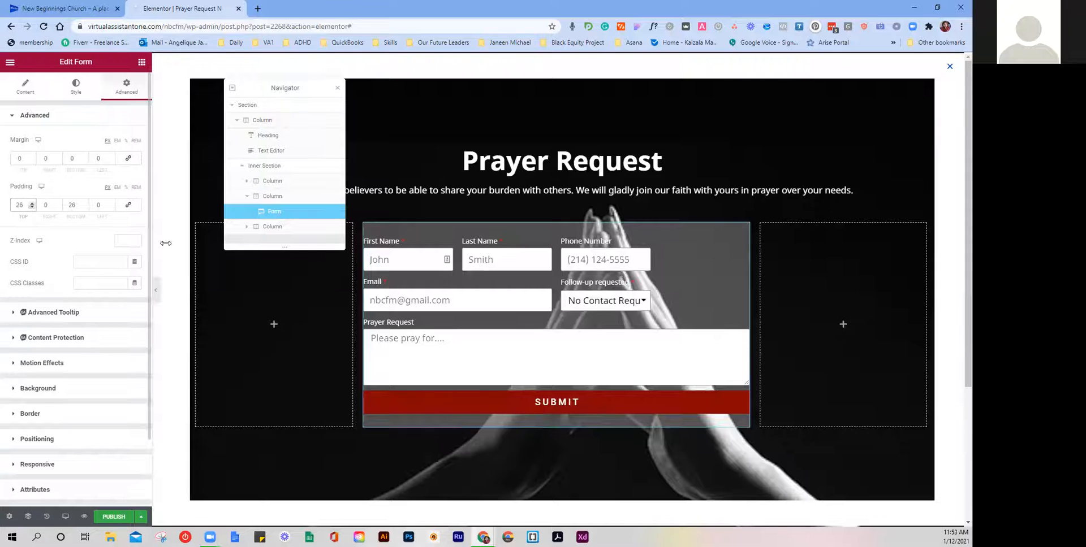
left_click(51, 202)
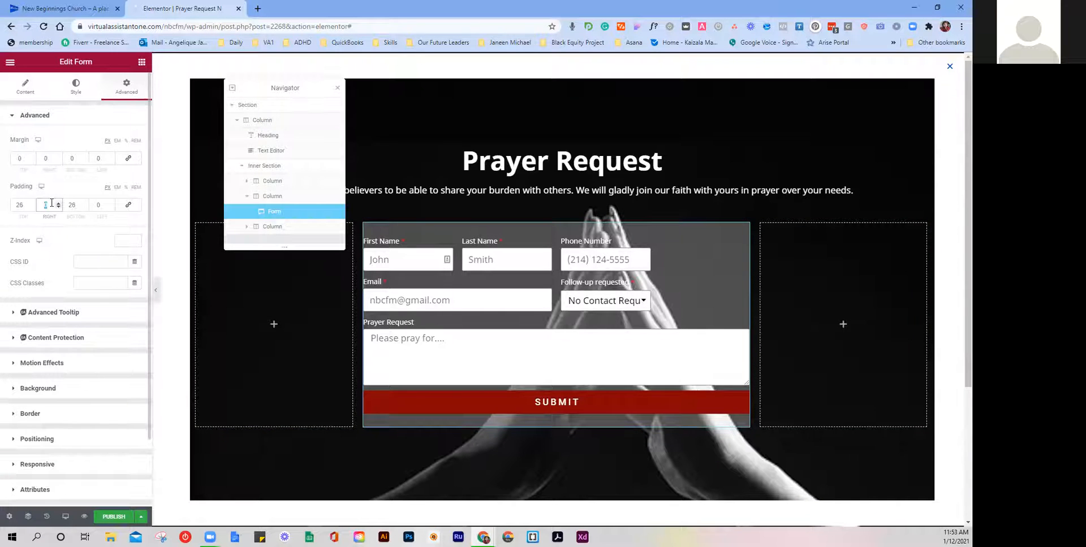
type("10")
left_click(97, 206)
type("10")
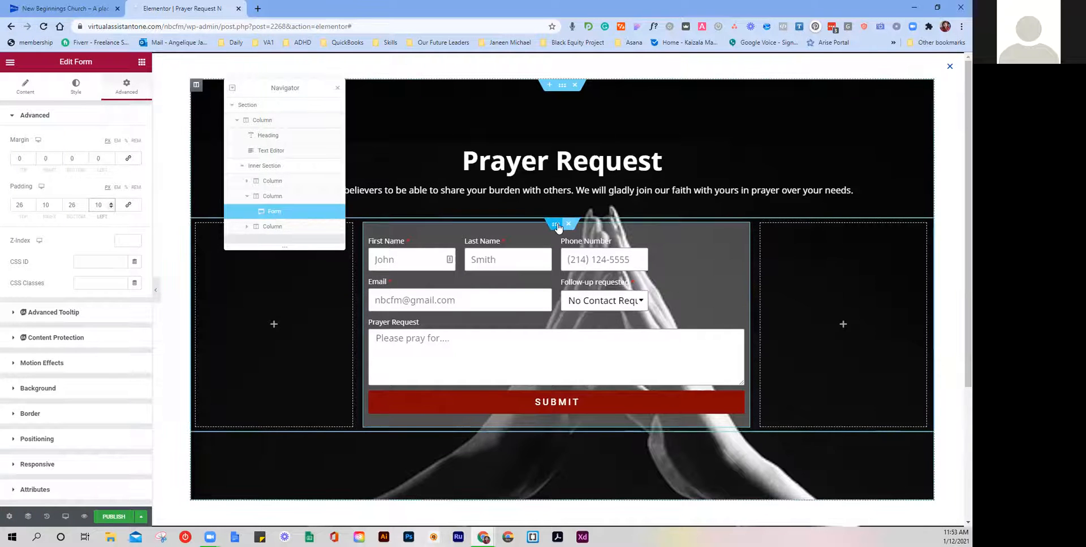
Step: Clear the form widget's translucent white background colour
left_click(556, 224)
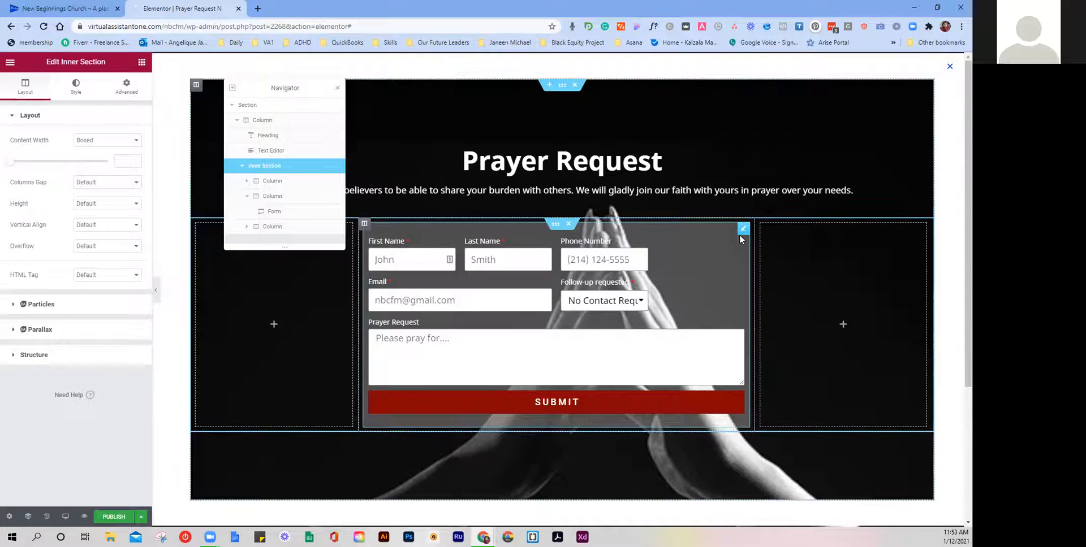
left_click(743, 231)
scroll(42, 328, "down", 2)
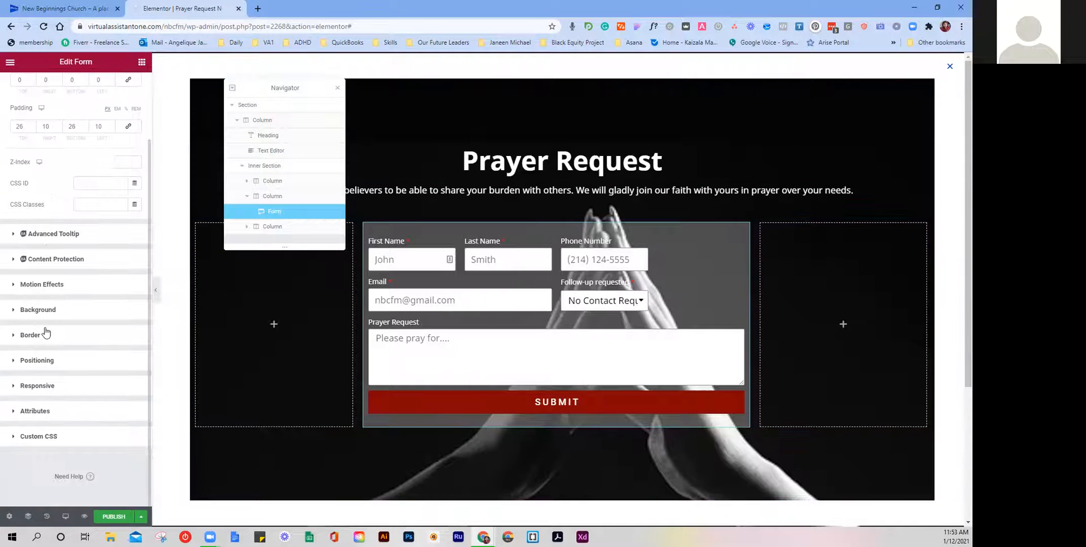
left_click(36, 318)
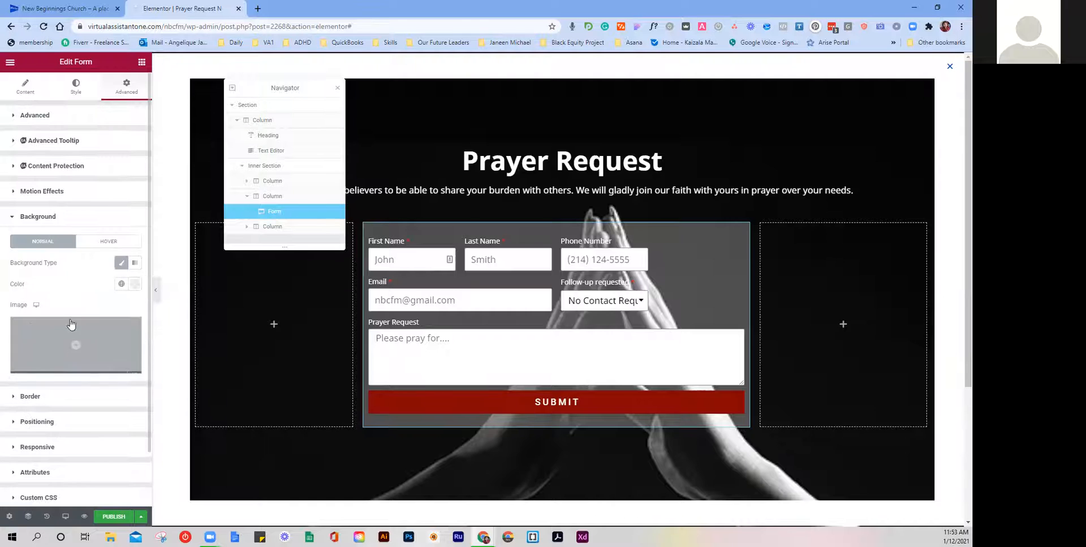
left_click(122, 284)
left_click(135, 283)
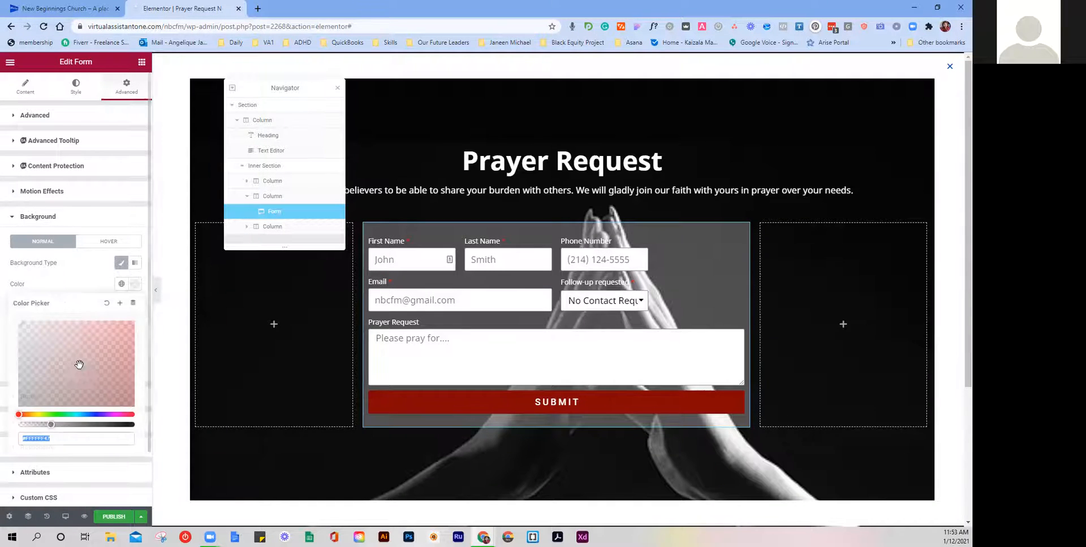
left_click(107, 303)
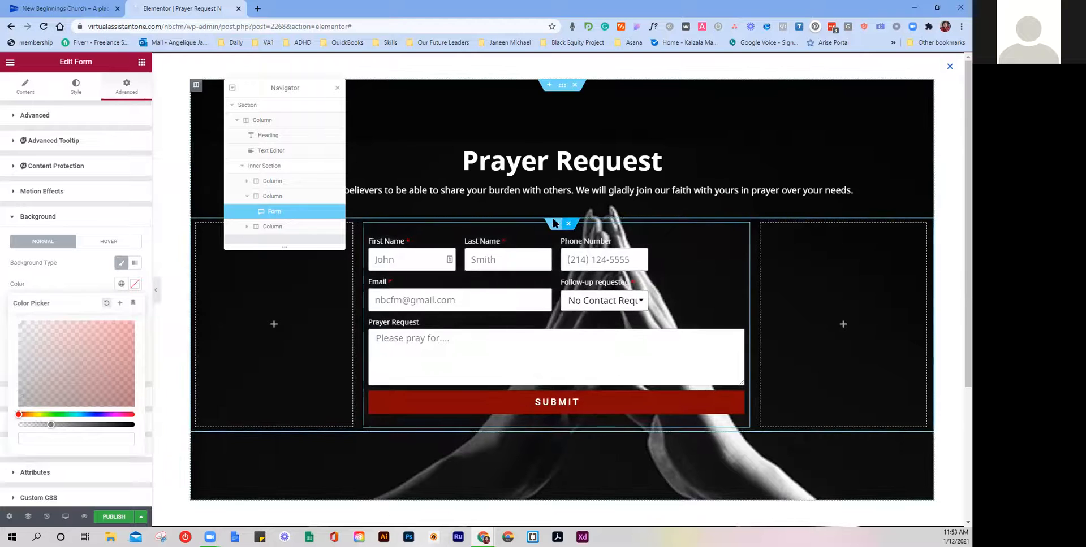
left_click(556, 224)
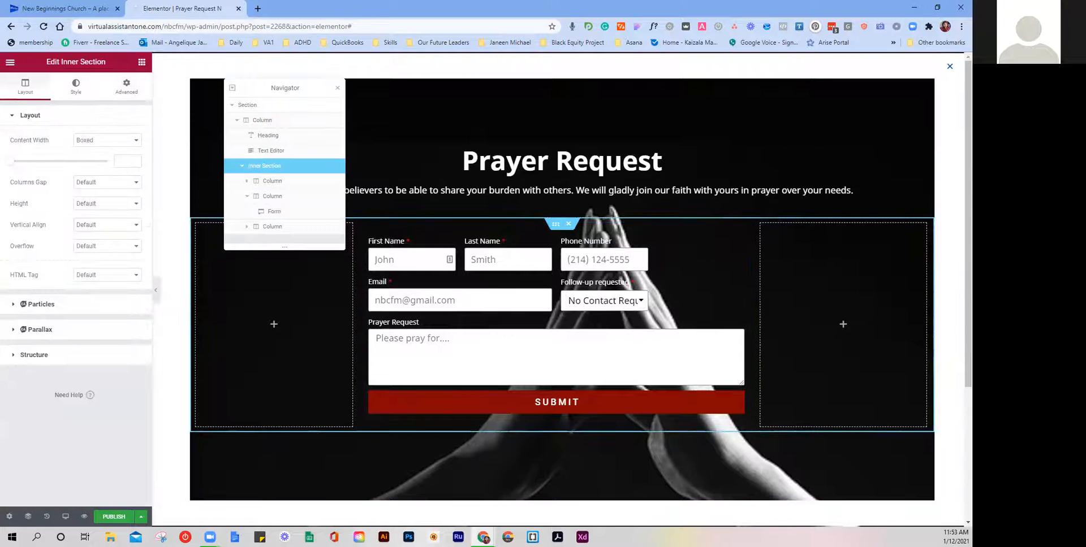
Step: Give the inner section a Classic white background lowered to about #FFFFFF38, then save the draft
left_click(135, 88)
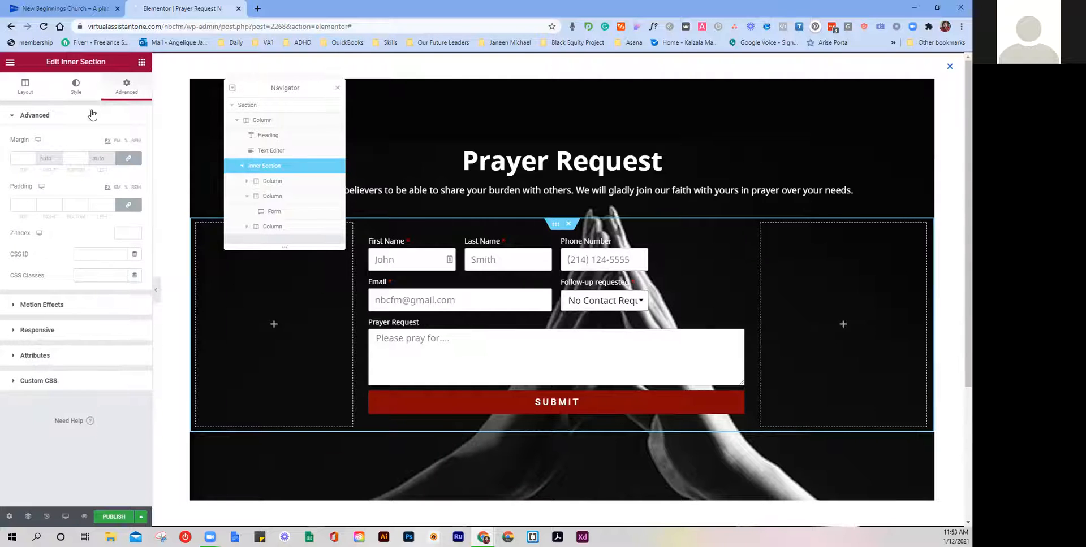
left_click(82, 91)
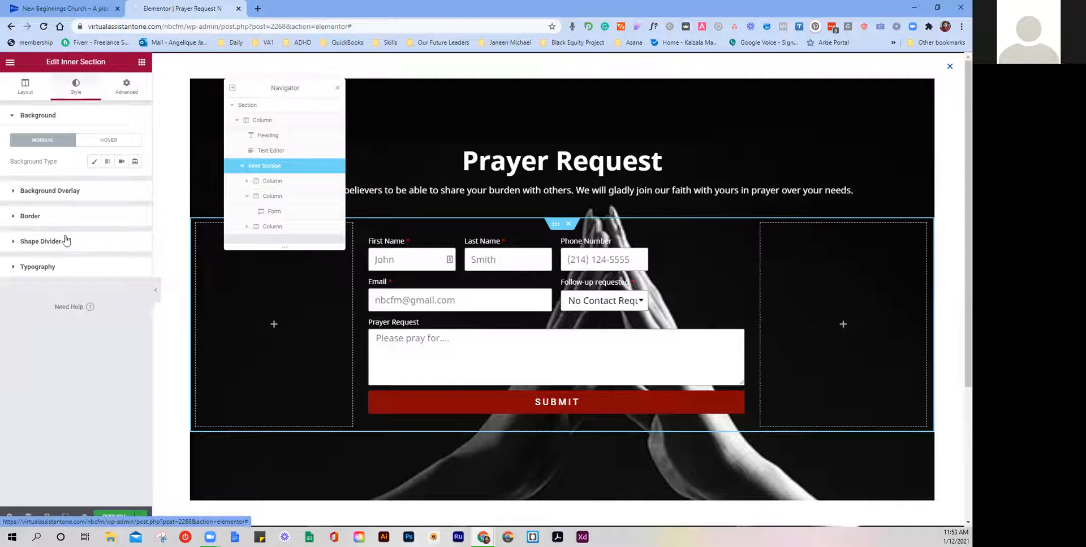
left_click(94, 162)
left_click(135, 182)
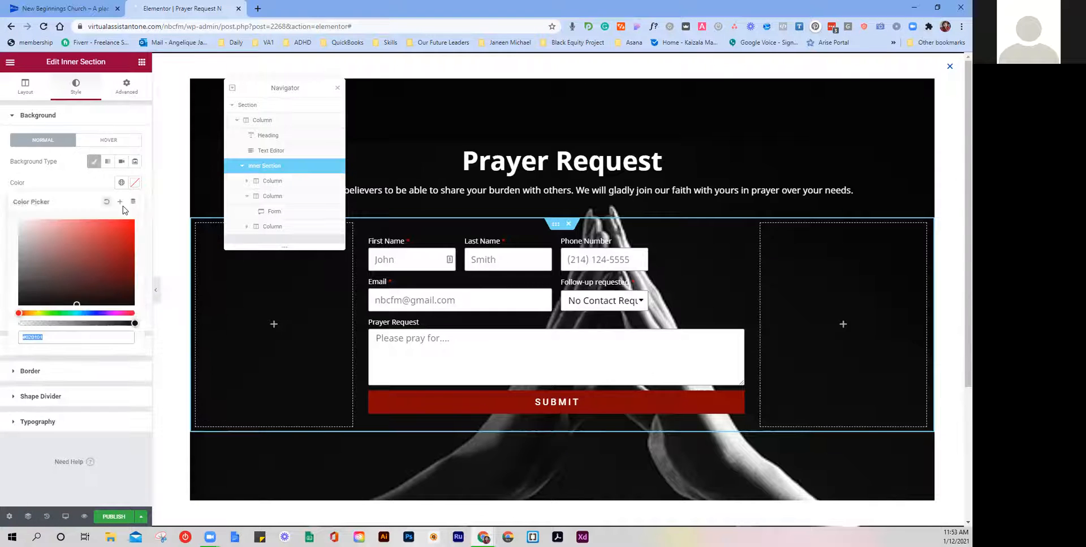
type("#FFFFFF")
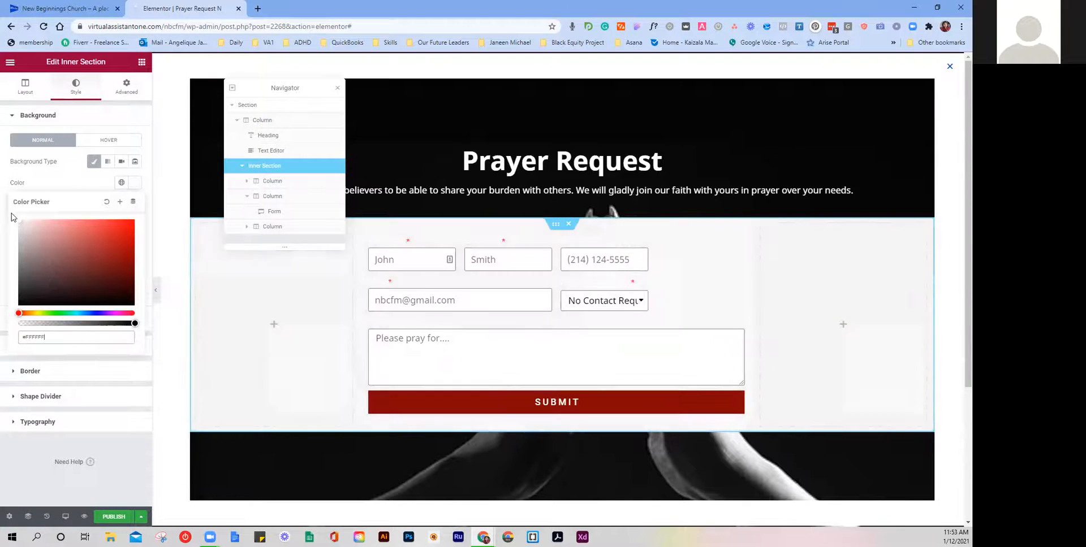
left_click_drag(135, 323, 50, 322)
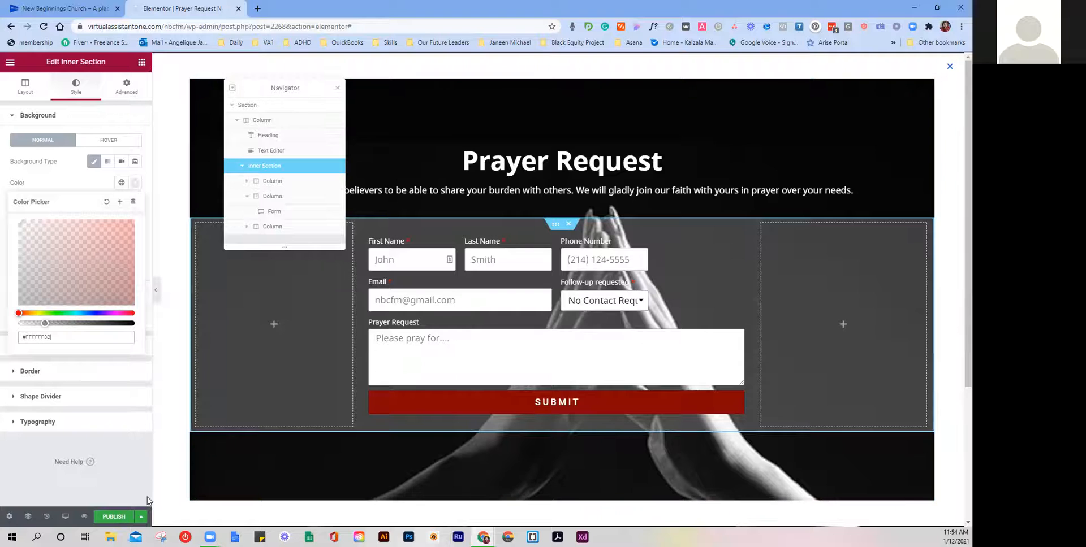
left_click(141, 516)
Step: Save the Prayer Request popup as a draft and select its heading
left_click(78, 409)
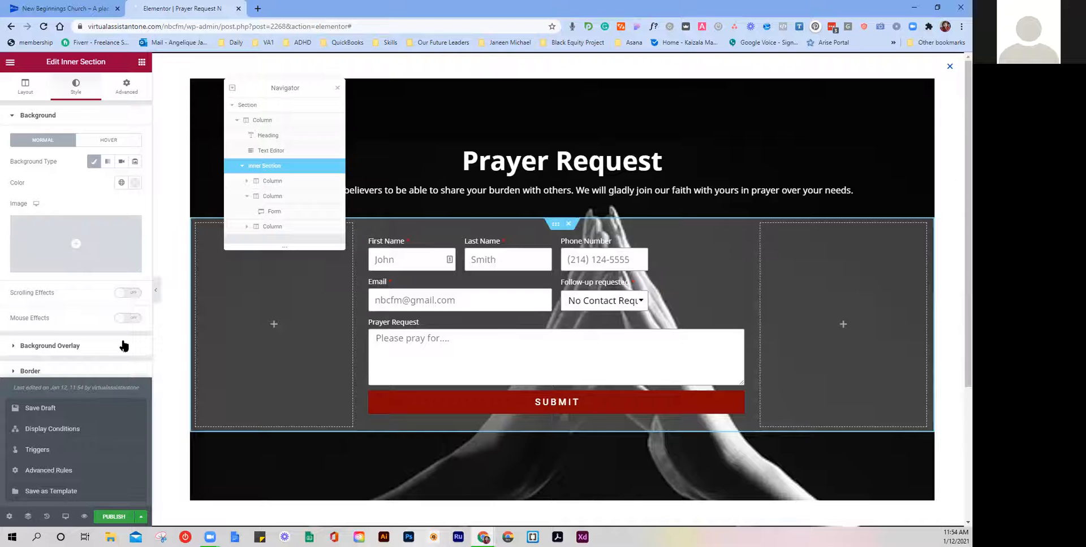
left_click(195, 170)
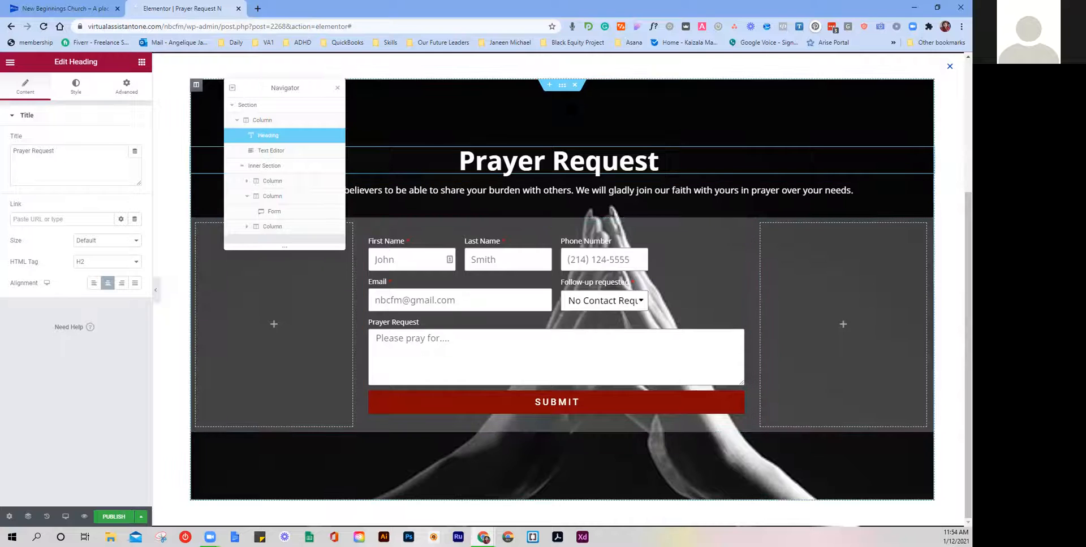
Step: In the popup's Close Button style settings, move the button inward and enlarge it to size 47
left_click(564, 87)
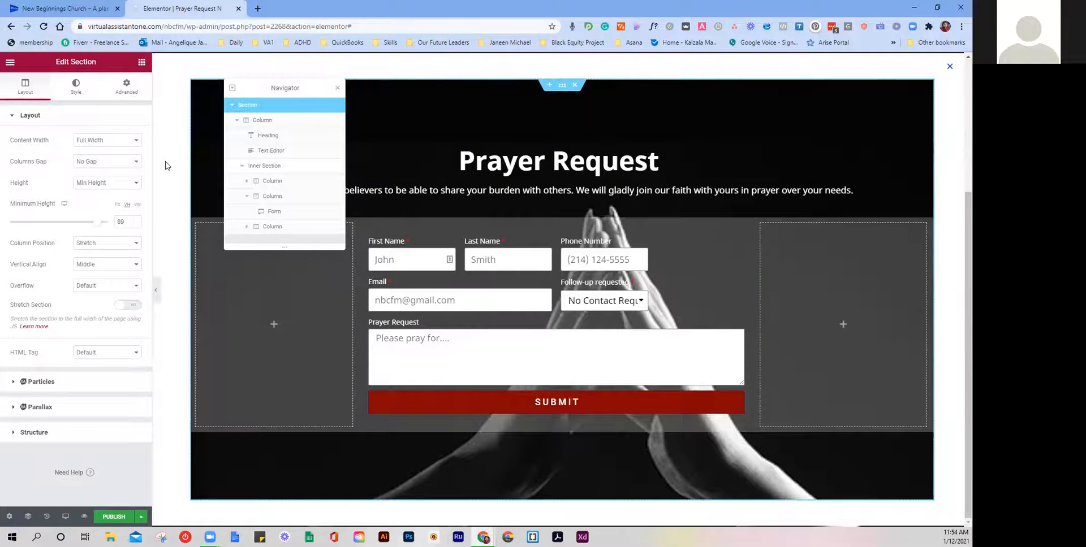
left_click(83, 92)
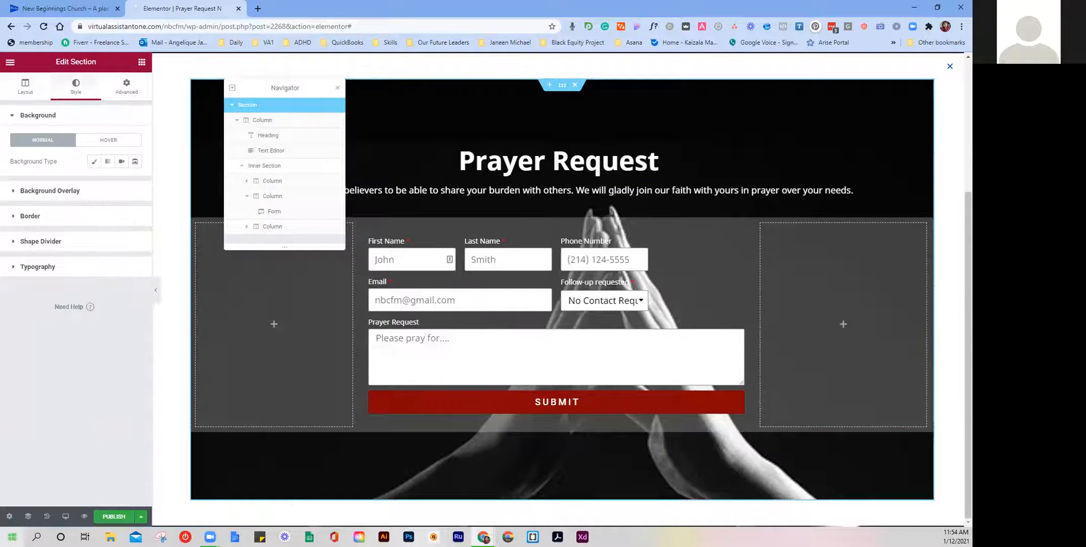
left_click(9, 516)
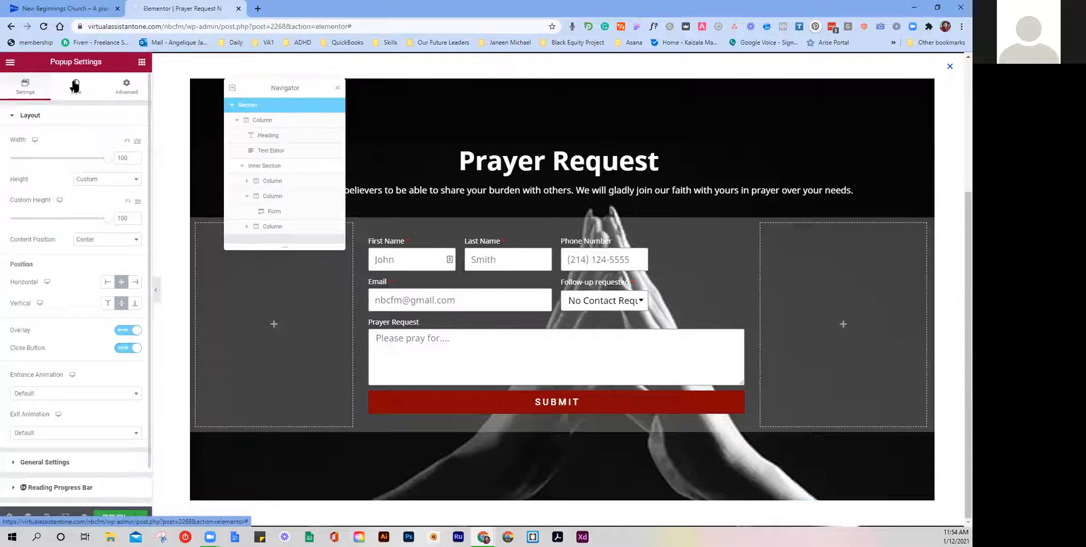
left_click(75, 86)
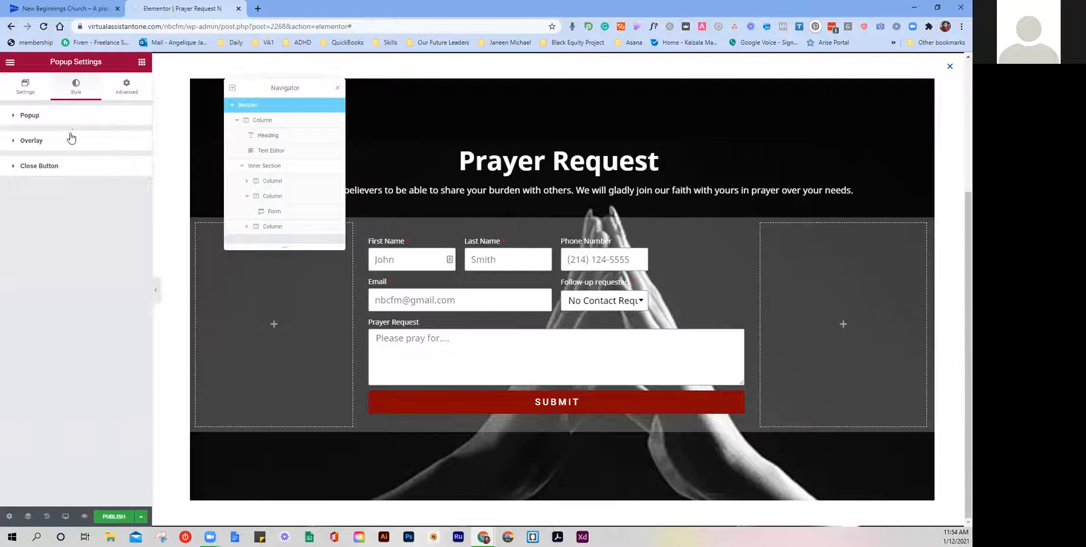
left_click(57, 168)
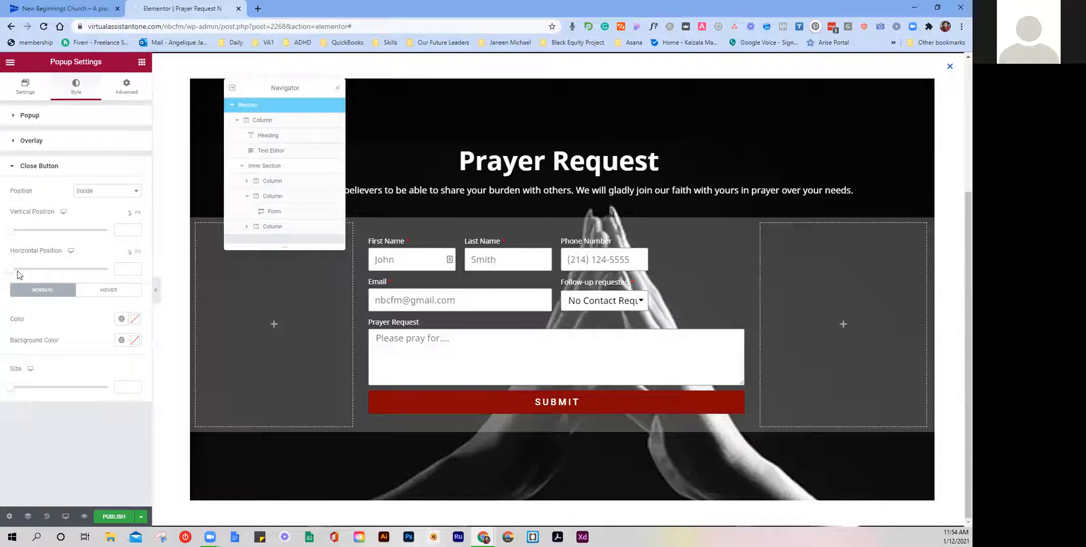
left_click_drag(8, 274, 13, 271)
left_click_drag(15, 237, 22, 240)
left_click_drag(14, 388, 56, 387)
Step: Fine-tune the close button position to Vertical 6 and Horizontal 4.2
left_click(135, 232)
left_click(135, 233)
left_click(134, 233)
left_click(135, 232)
left_click(134, 233)
left_click(135, 233)
left_click(135, 232)
left_click(135, 232)
left_click(135, 232)
left_click(135, 233)
left_click(135, 232)
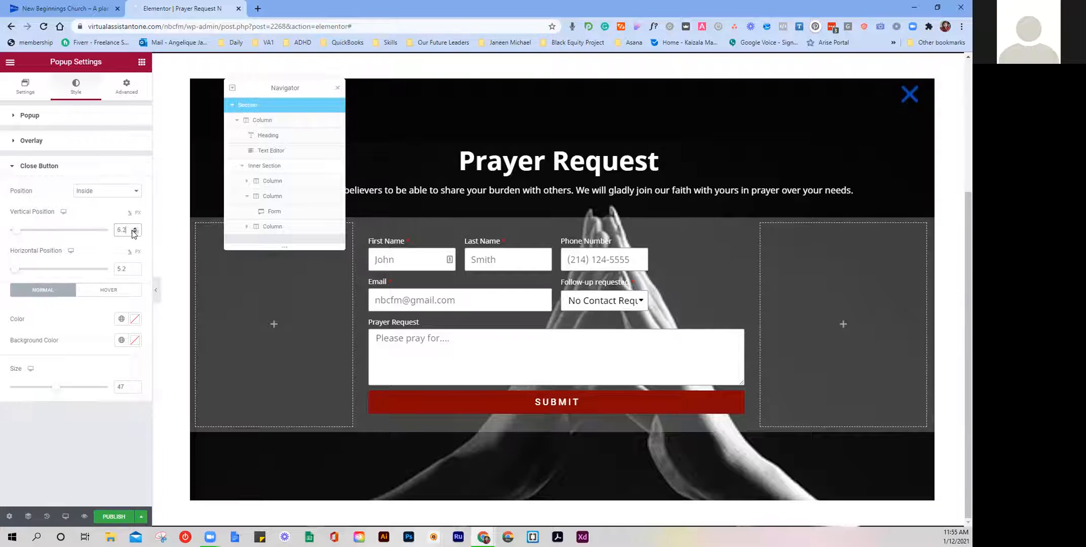
left_click(135, 272)
left_click(134, 271)
left_click(135, 272)
left_click(134, 271)
left_click(134, 271)
left_click(135, 271)
left_click(135, 272)
left_click(134, 271)
left_click(135, 272)
left_click(135, 272)
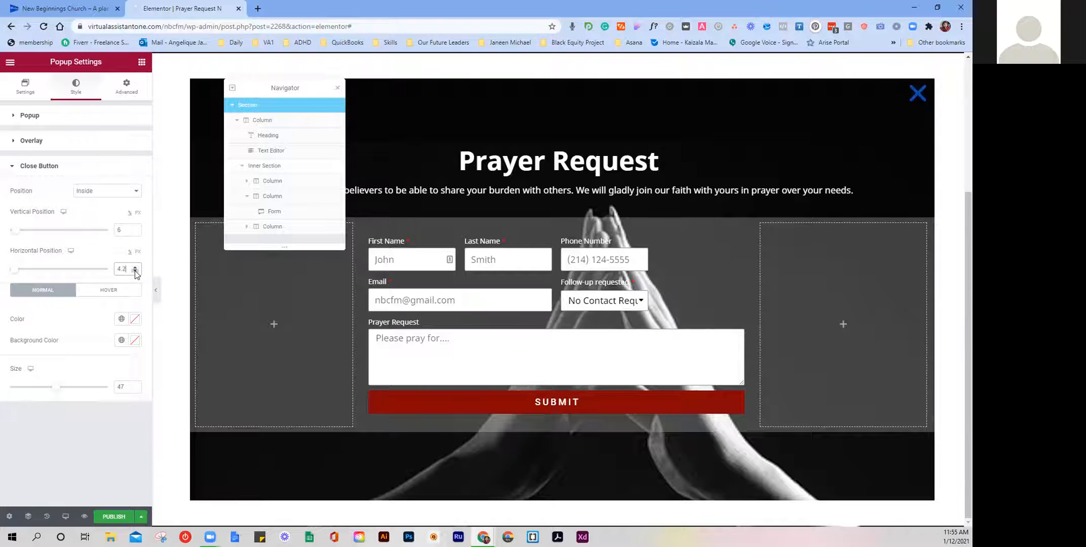
Step: Make the close button white (#FFFFFF)
left_click(121, 320)
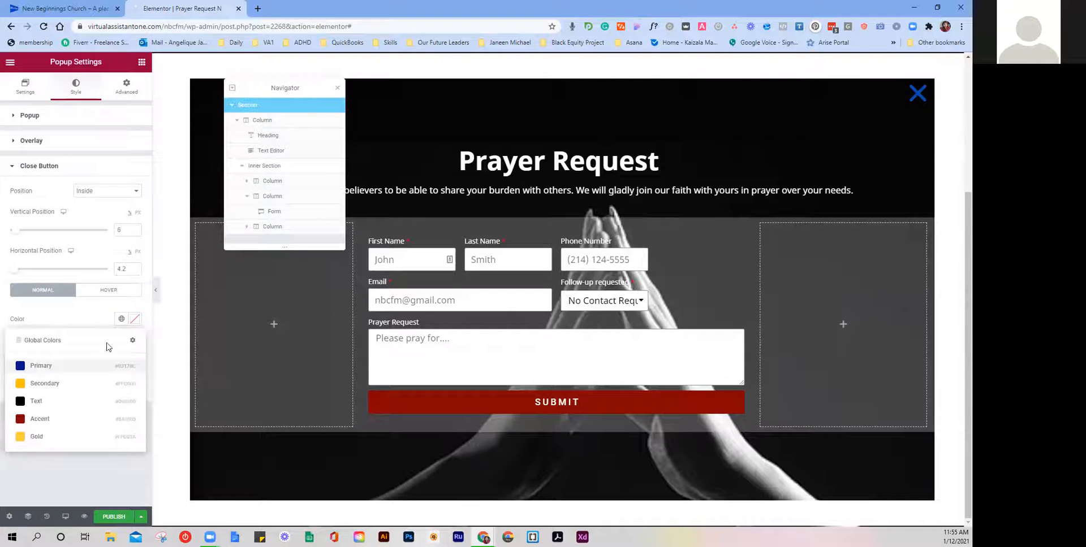
left_click(135, 320)
type("#FFFFFF")
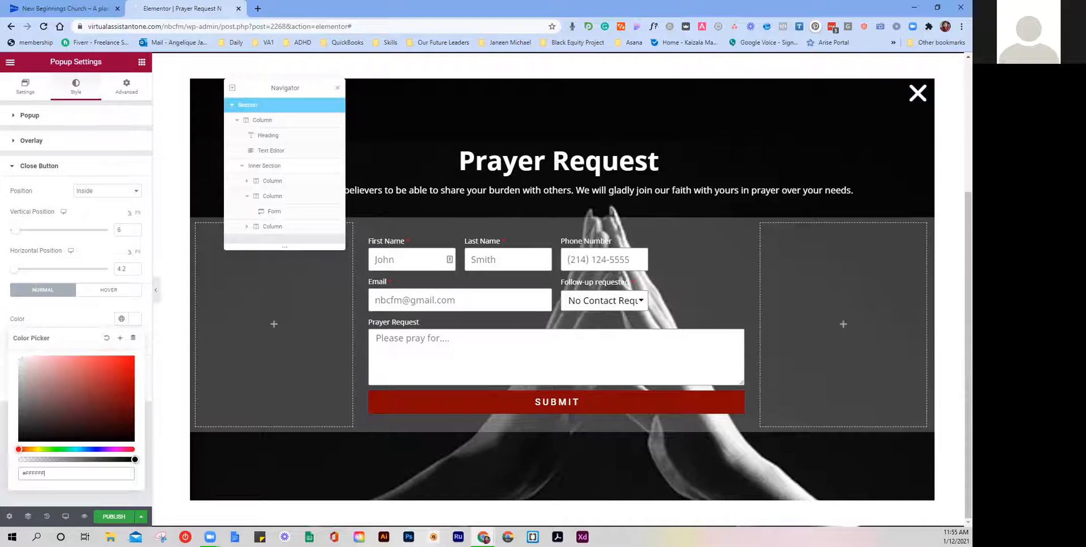
left_click(30, 324)
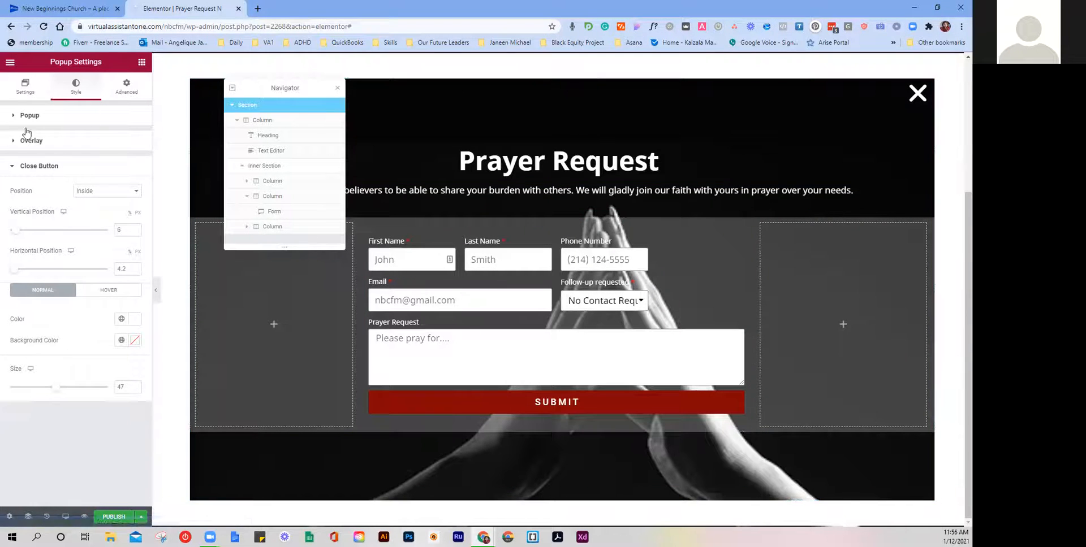
Step: Set the popup's background image to HOSPITALITY-HEART.png, the blue praying-hands heart, from the Media Library
left_click(35, 115)
left_click(72, 229)
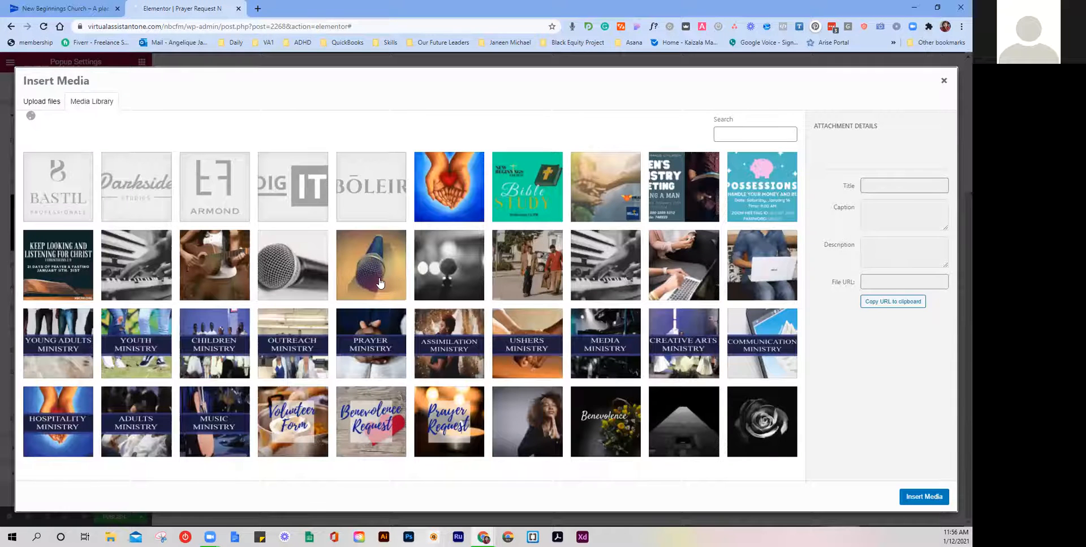
scroll(380, 283, "down", 1)
scroll(380, 283, "up", 1)
scroll(380, 283, "up", 1)
left_click(444, 186)
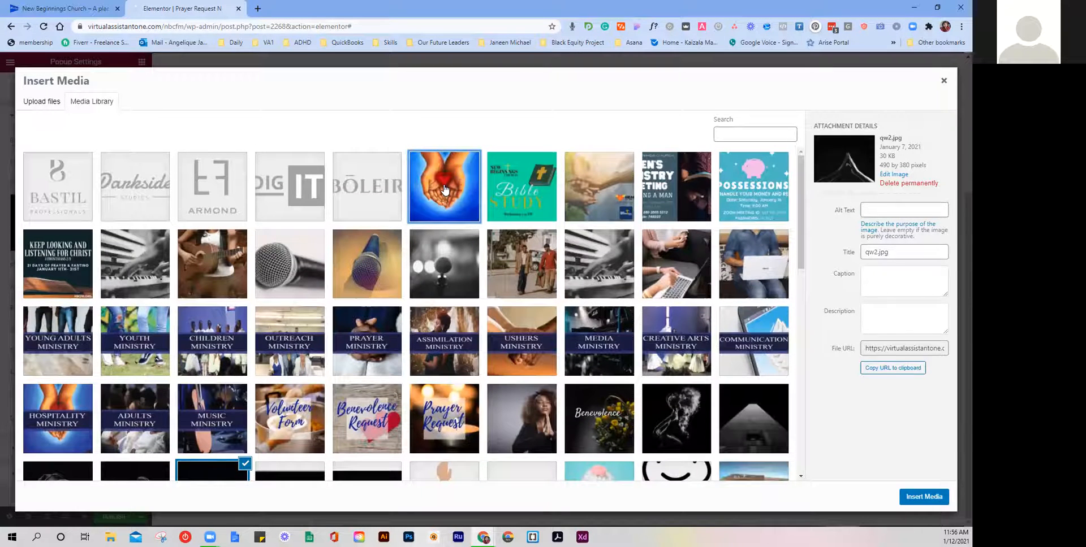
left_click(925, 499)
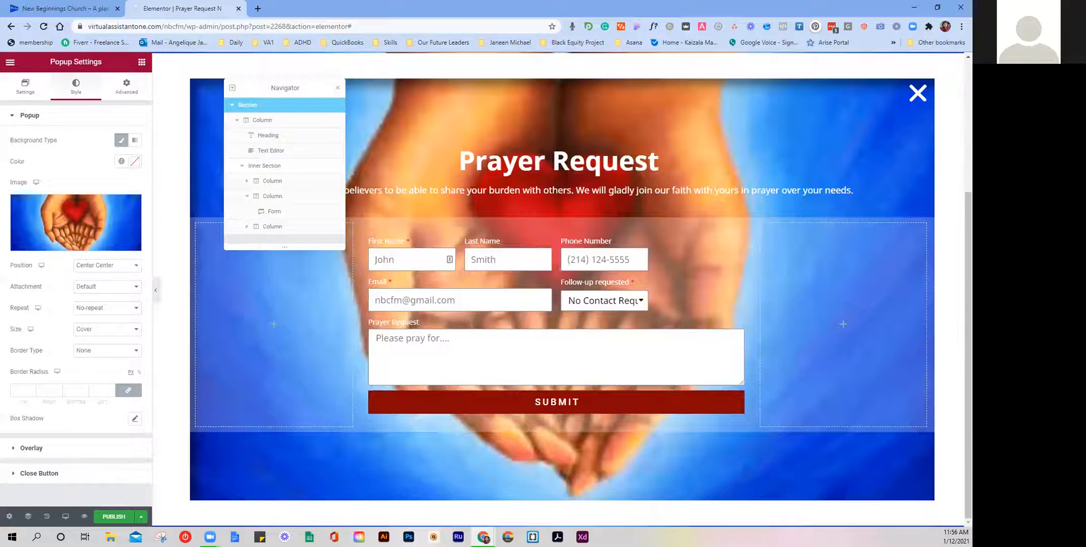
Step: Reopen the background image's Media Library, look through it, and switch to the Upload files panel
left_click(76, 231)
scroll(390, 290, "down", 6)
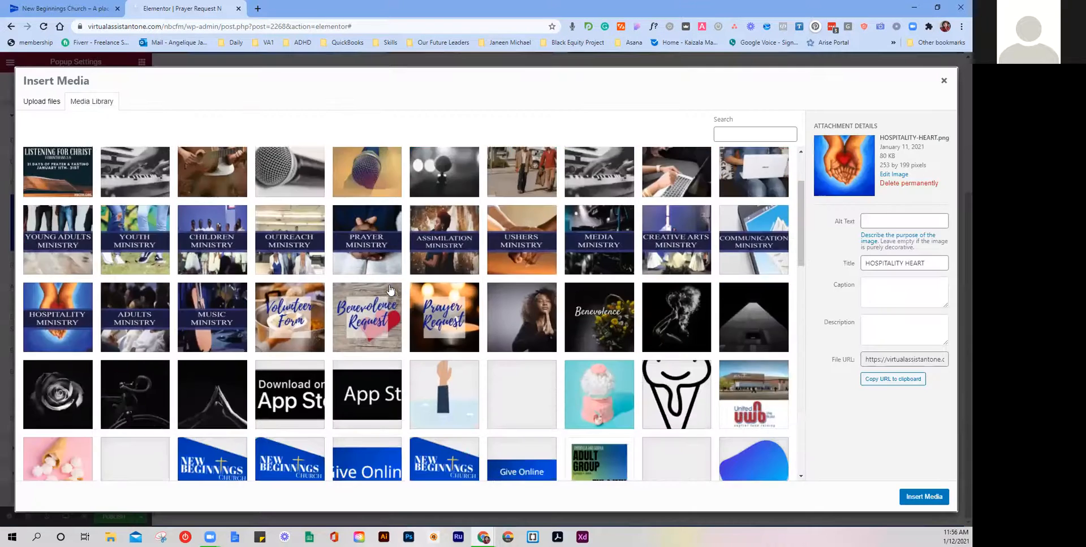
scroll(390, 290, "down", 6)
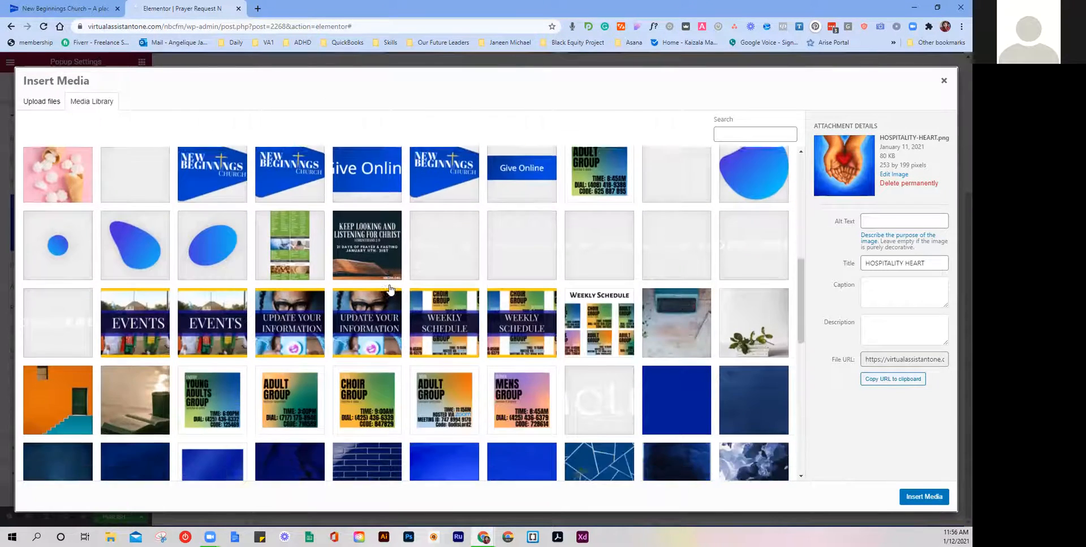
scroll(390, 290, "down", 6)
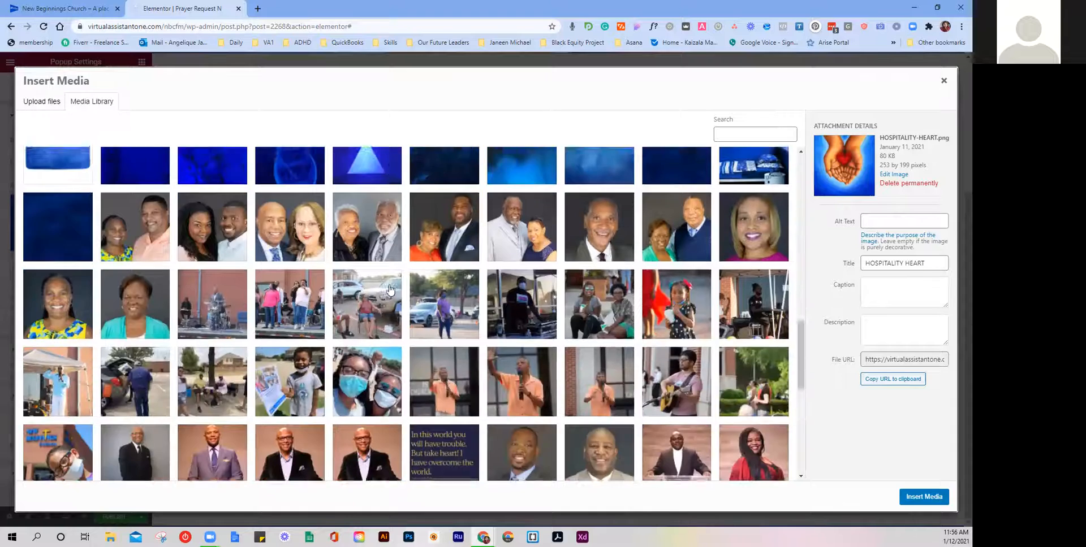
scroll(390, 290, "down", 6)
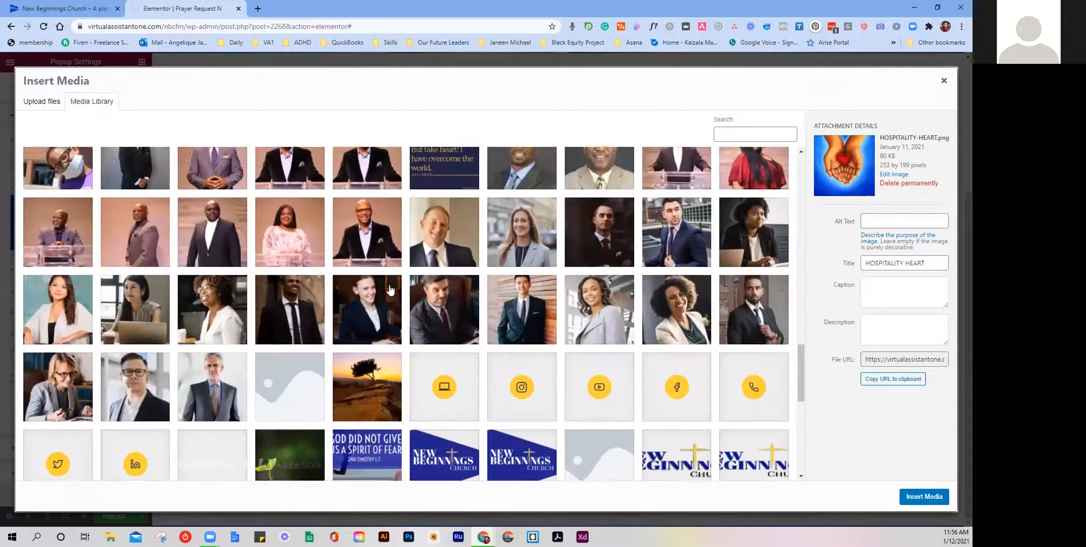
scroll(390, 290, "down", 4)
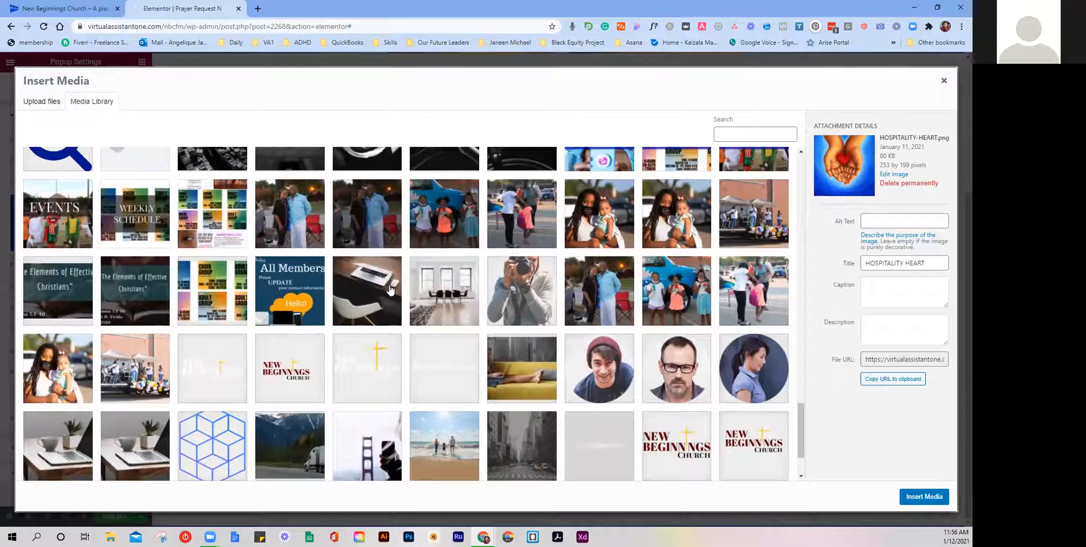
scroll(391, 290, "down", 2)
scroll(390, 290, "up", 15)
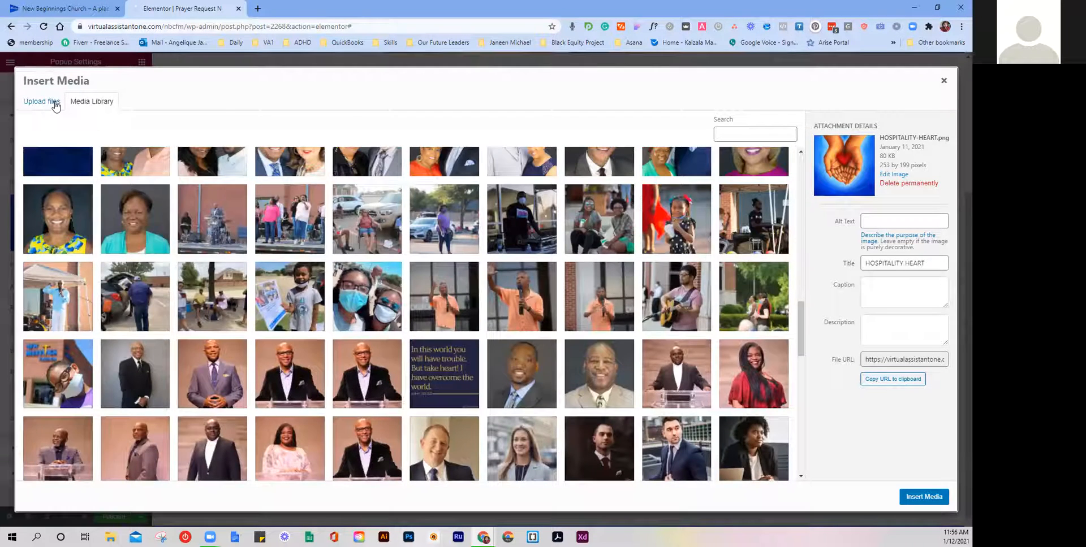
left_click(56, 105)
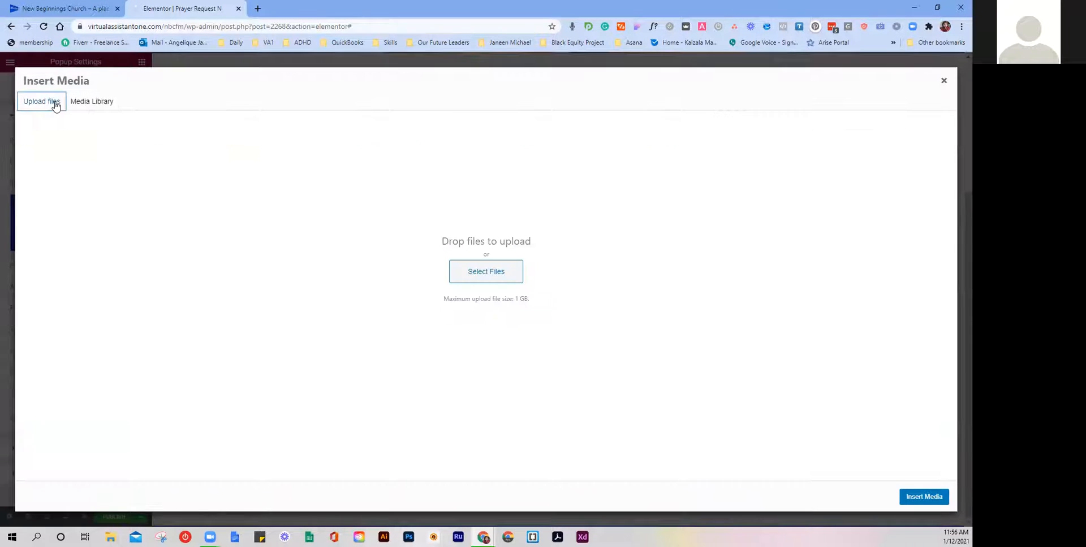
Step: Browse the Stock Images folder and select APIL_17mjlthings-blog_6_1000x as the file to upload
left_click(497, 267)
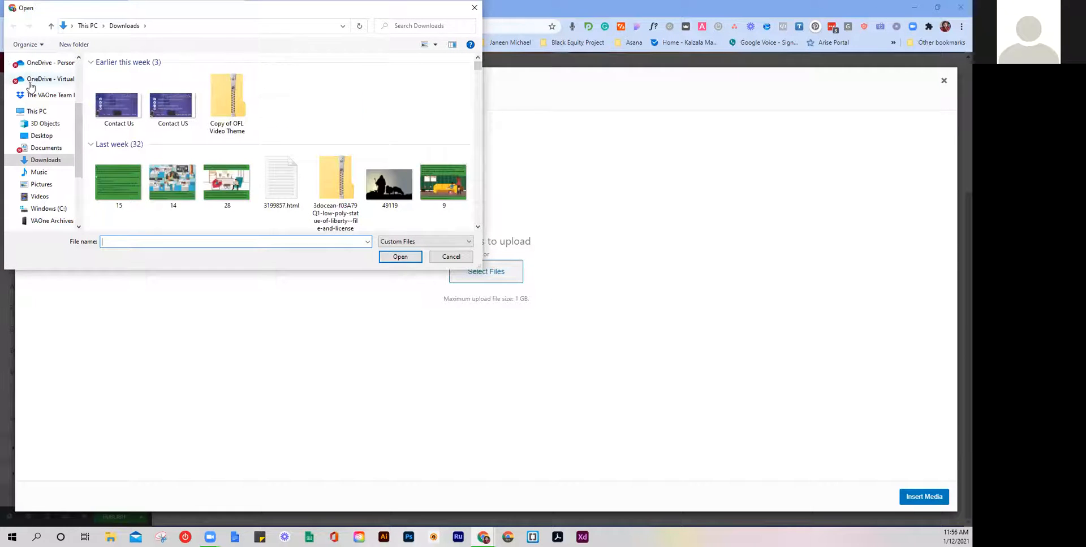
left_click(48, 84)
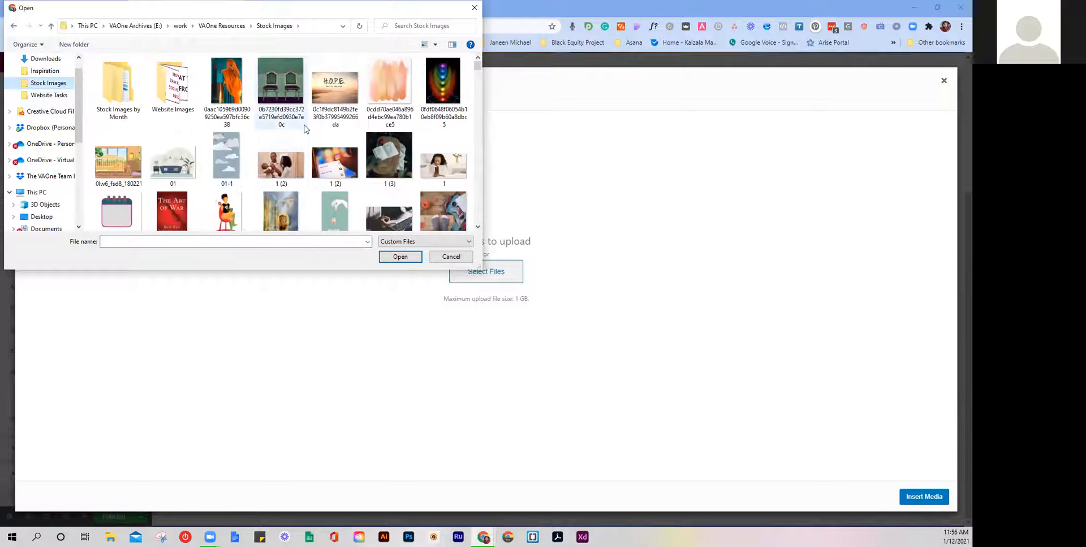
scroll(338, 145, "down", 1)
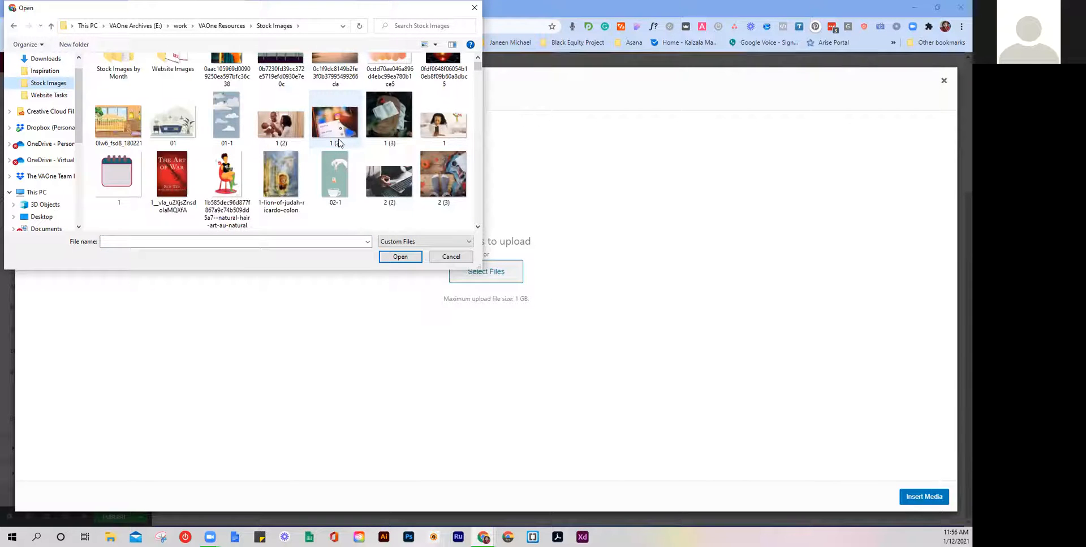
scroll(338, 144, "down", 5)
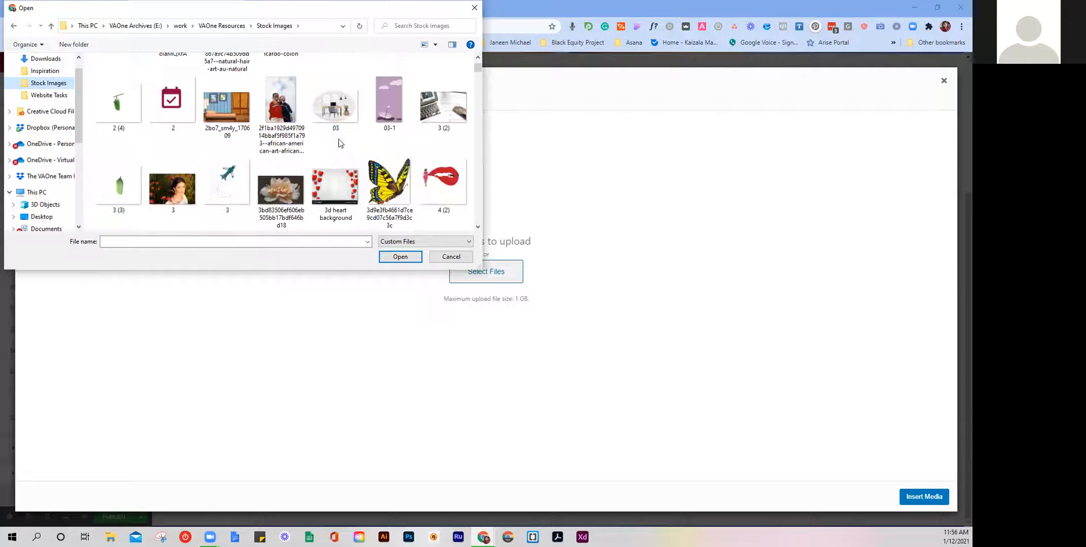
scroll(338, 144, "down", 3)
scroll(340, 144, "down", 2)
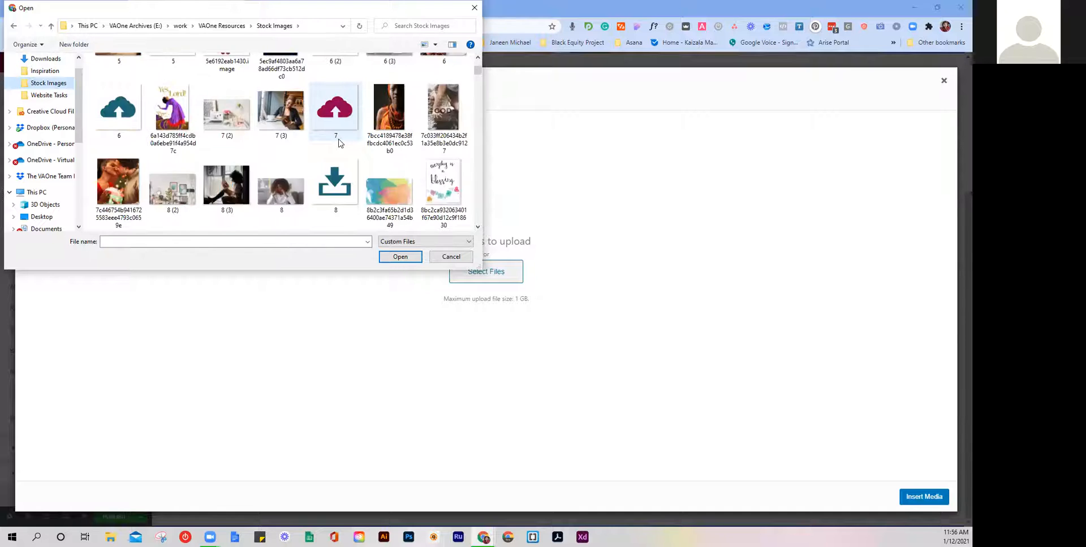
scroll(339, 142, "down", 6)
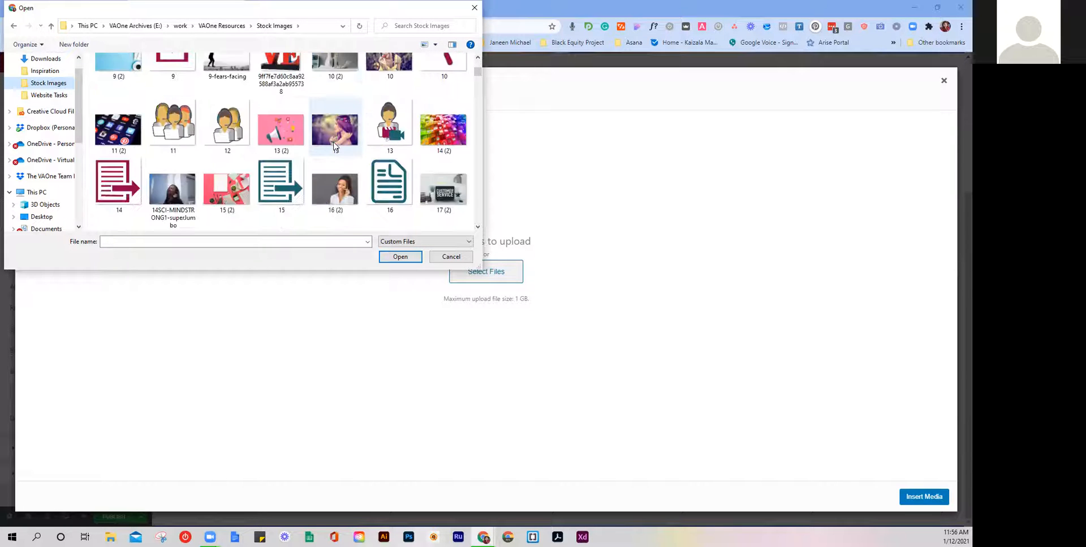
scroll(335, 145, "down", 2)
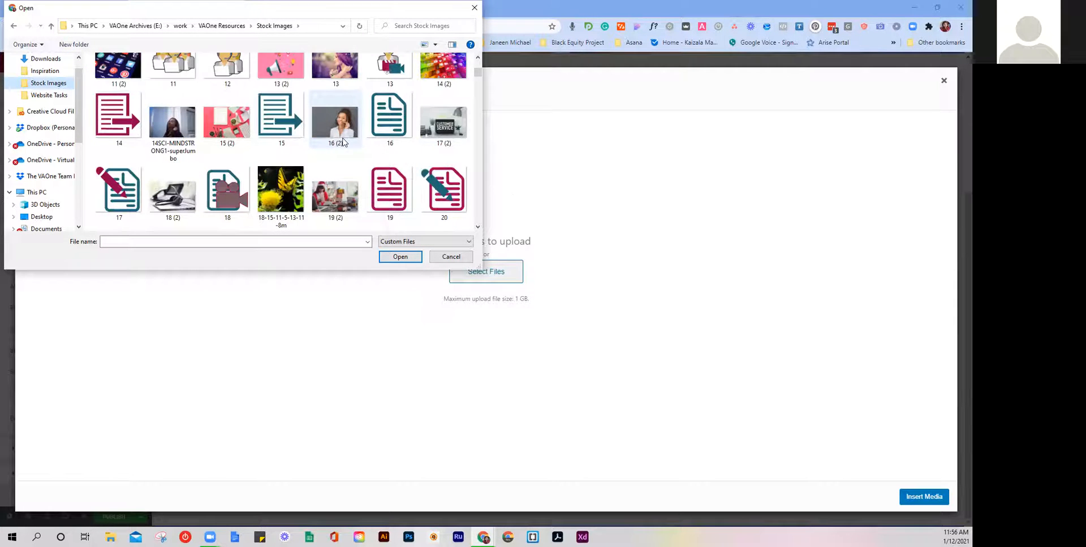
scroll(343, 141, "down", 2)
scroll(366, 132, "down", 3)
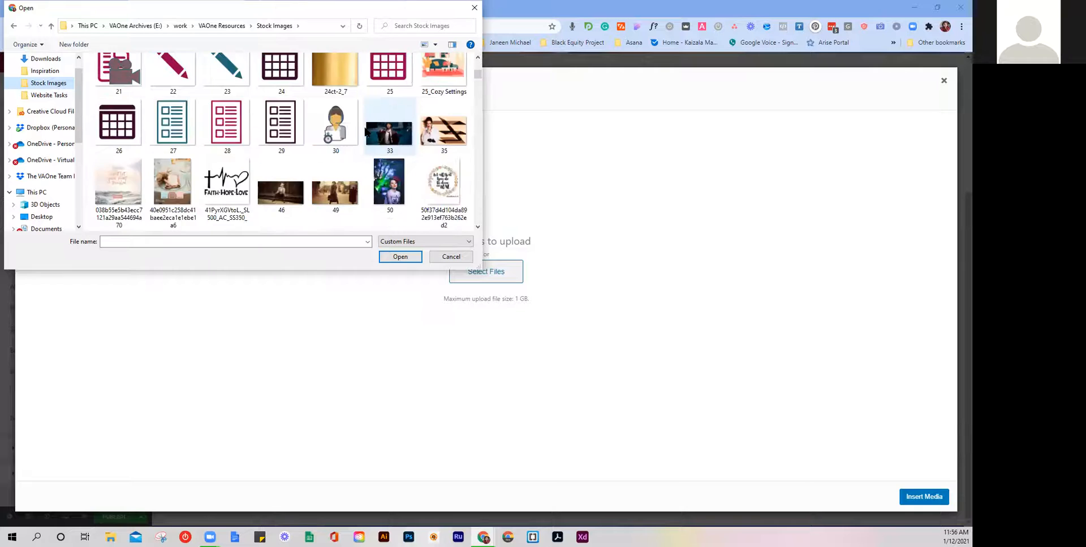
scroll(365, 132, "down", 2)
scroll(365, 132, "down", 2)
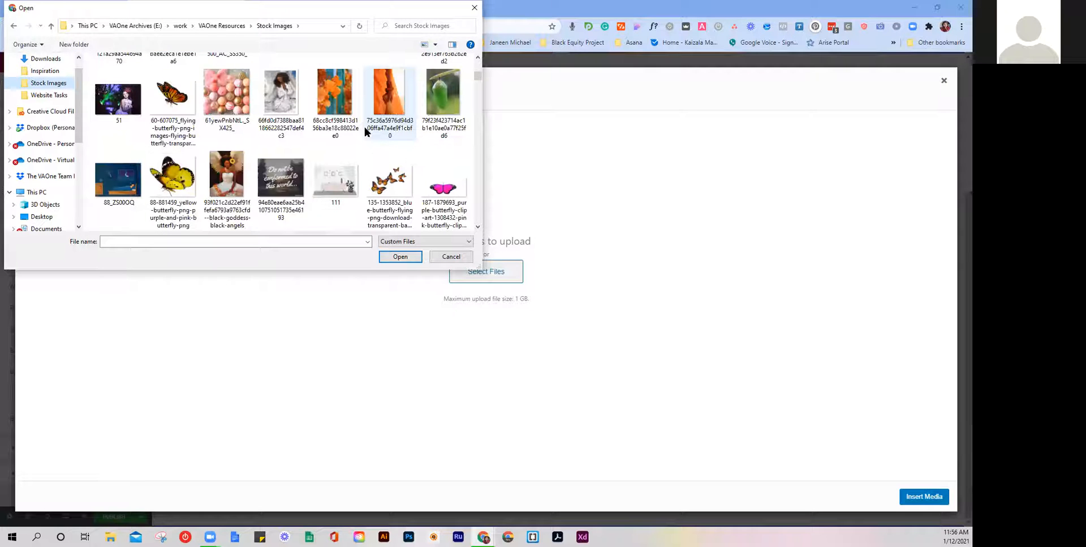
scroll(365, 132, "down", 2)
scroll(363, 131, "up", 3)
scroll(361, 130, "down", 3)
scroll(360, 130, "down", 8)
scroll(361, 130, "down", 2)
scroll(363, 131, "up", 4)
scroll(362, 130, "up", 1)
scroll(361, 130, "down", 2)
scroll(361, 130, "up", 1)
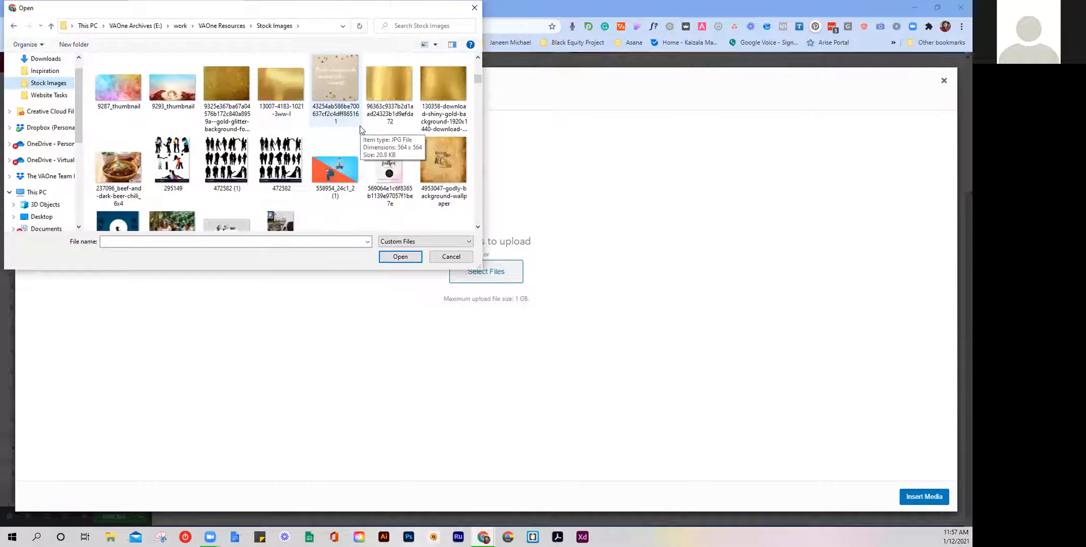
scroll(360, 129, "up", 1)
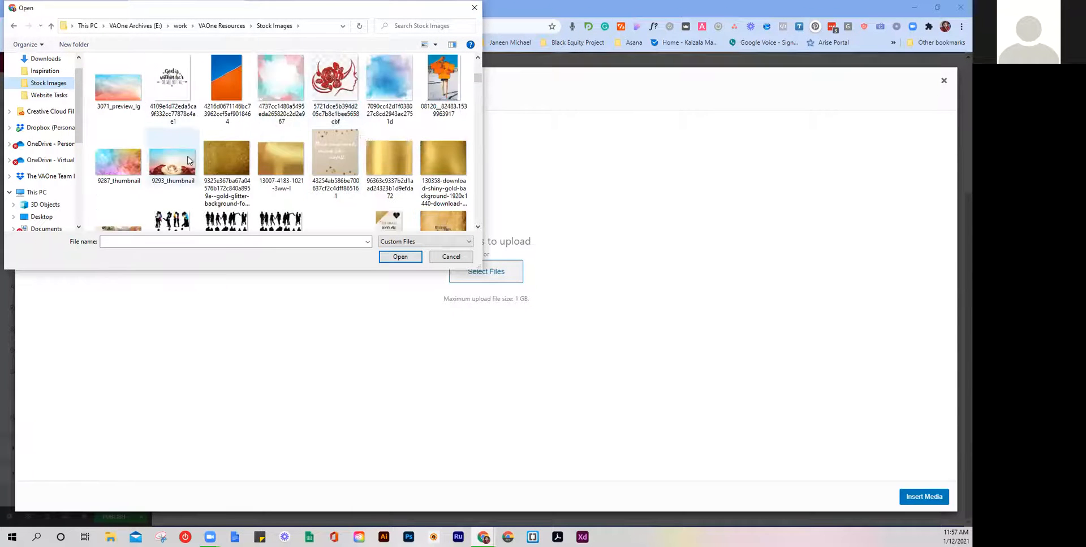
scroll(207, 156, "down", 5)
scroll(208, 156, "down", 3)
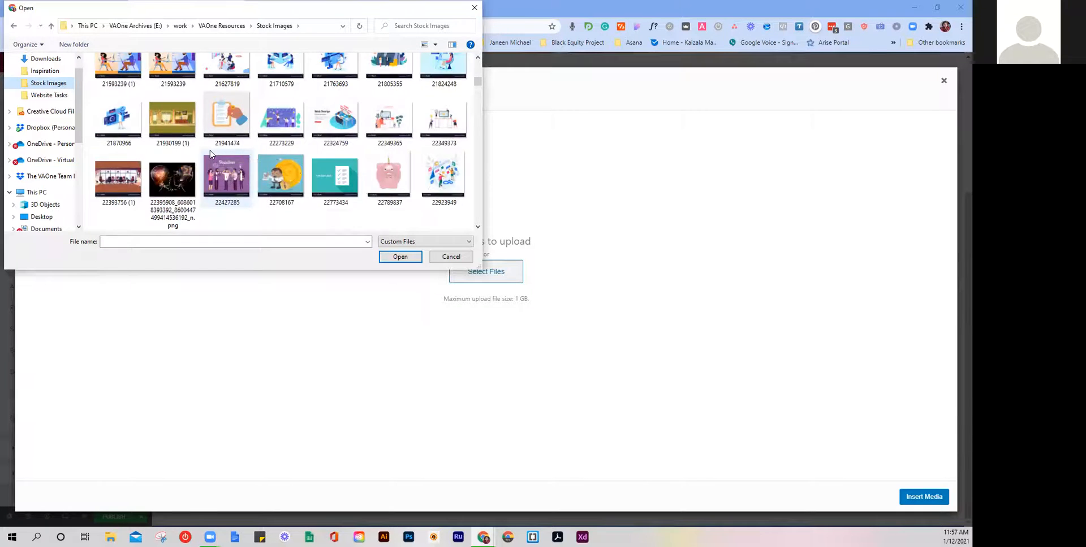
scroll(210, 153, "down", 3)
scroll(211, 152, "down", 5)
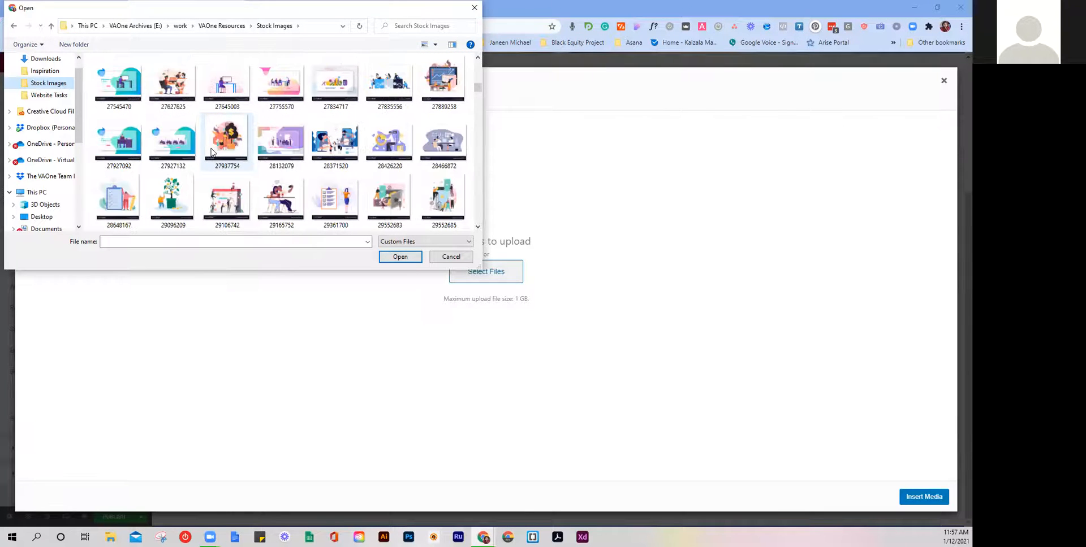
scroll(277, 135, "down", 3)
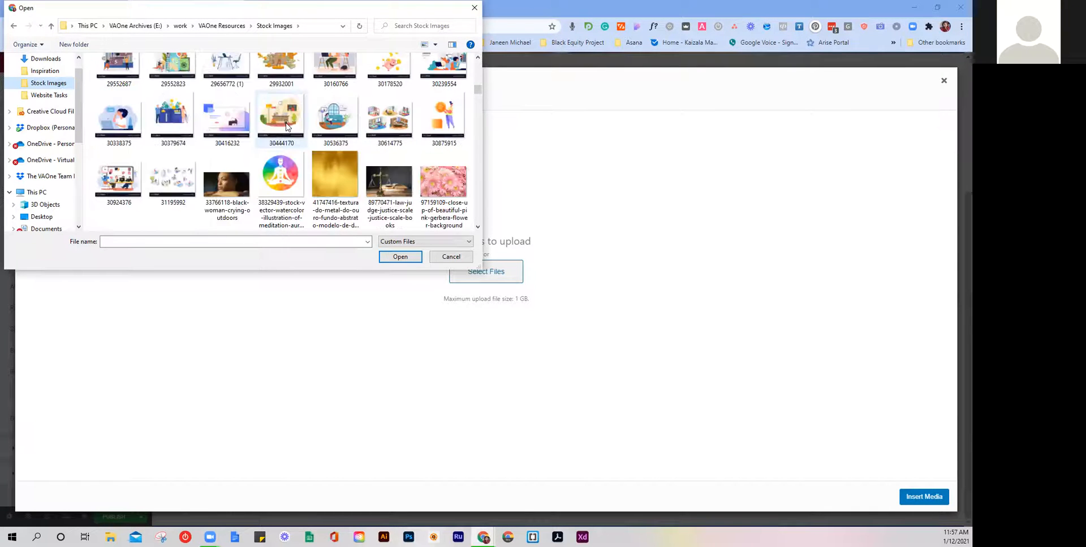
scroll(286, 121, "down", 3)
scroll(287, 130, "up", 2)
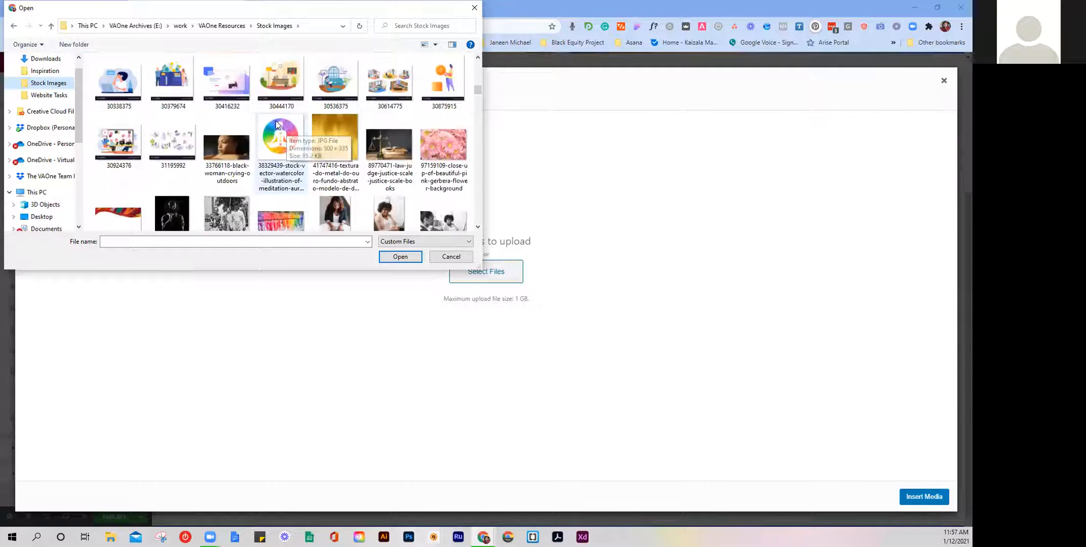
scroll(271, 129, "down", 3)
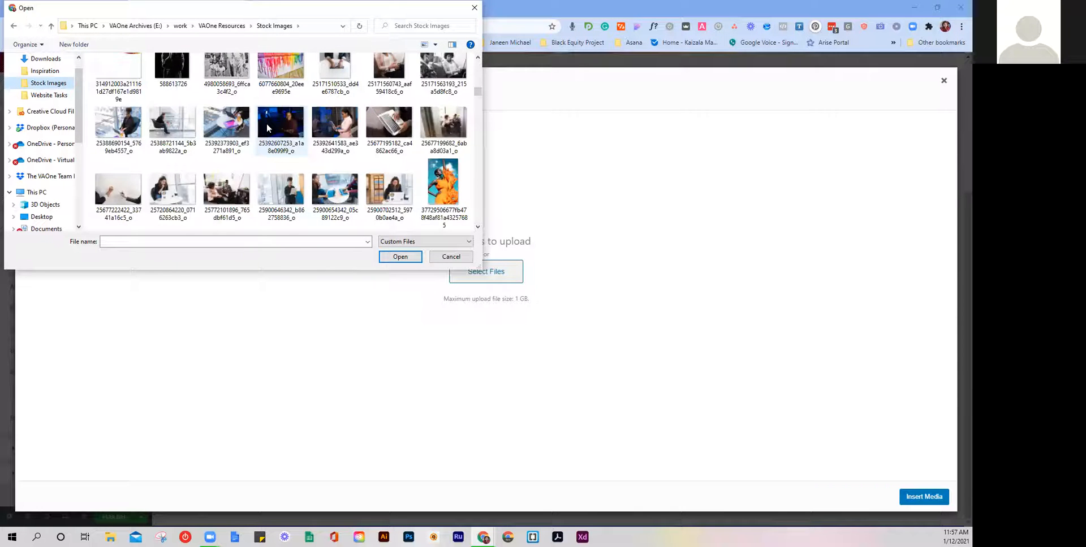
scroll(267, 129, "down", 2)
scroll(268, 128, "down", 3)
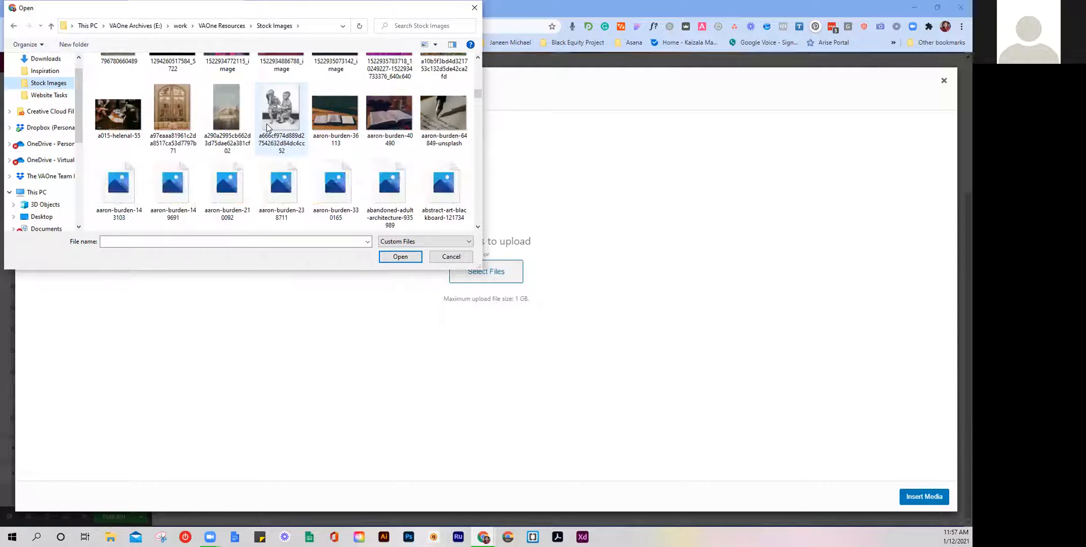
scroll(267, 129, "down", 3)
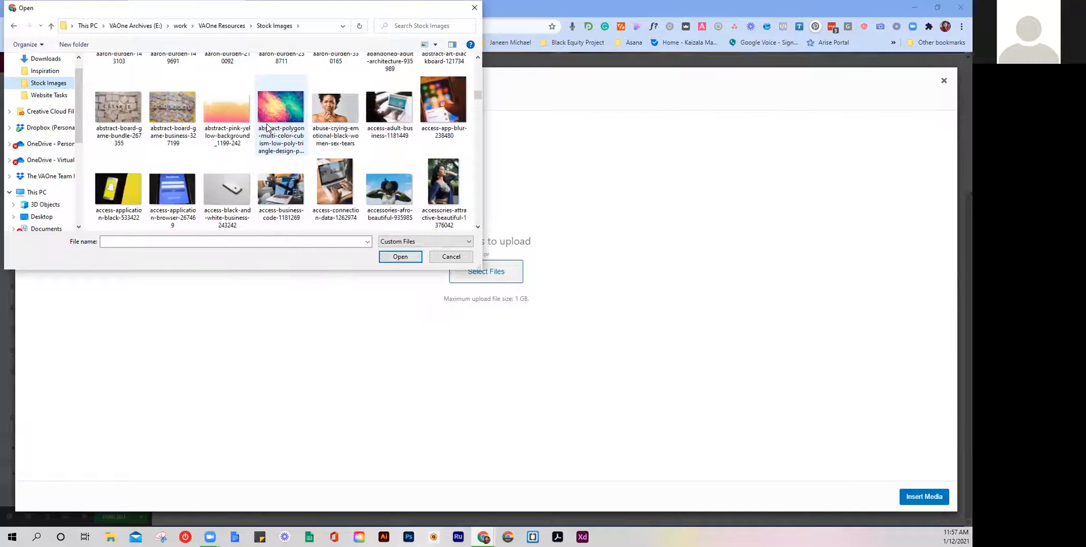
scroll(269, 129, "down", 1)
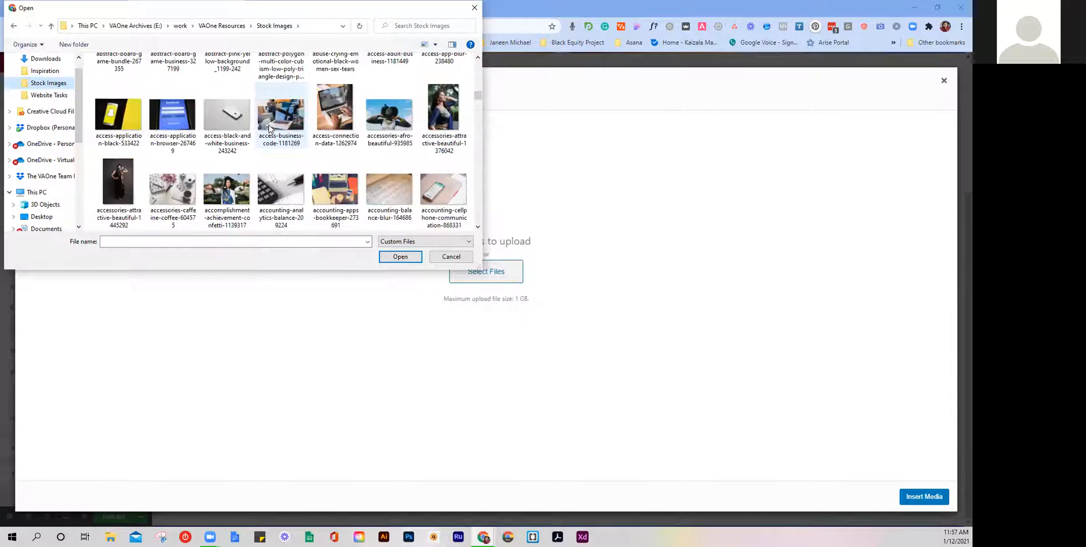
scroll(270, 129, "down", 1)
scroll(270, 128, "down", 1)
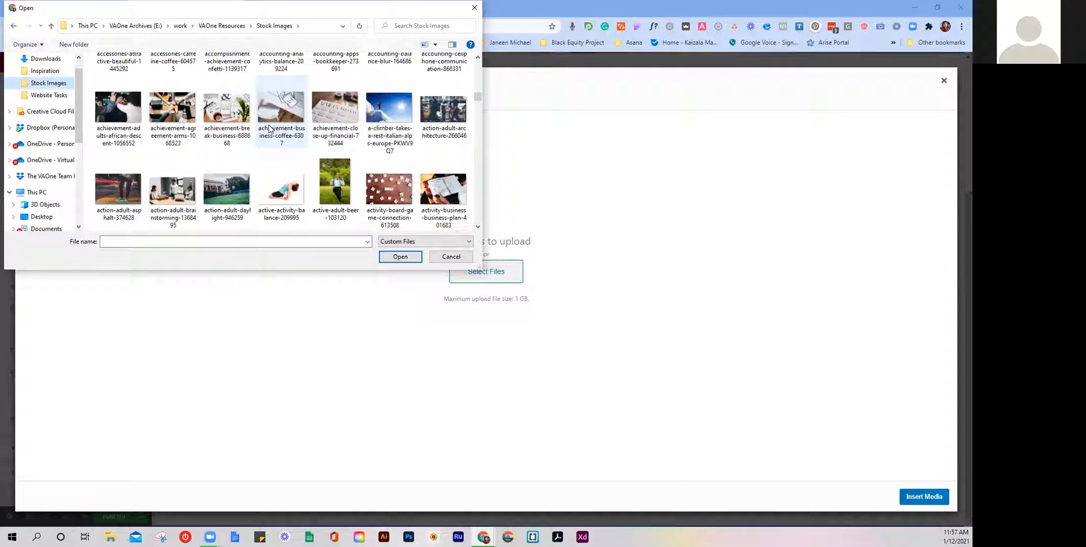
scroll(269, 129, "down", 2)
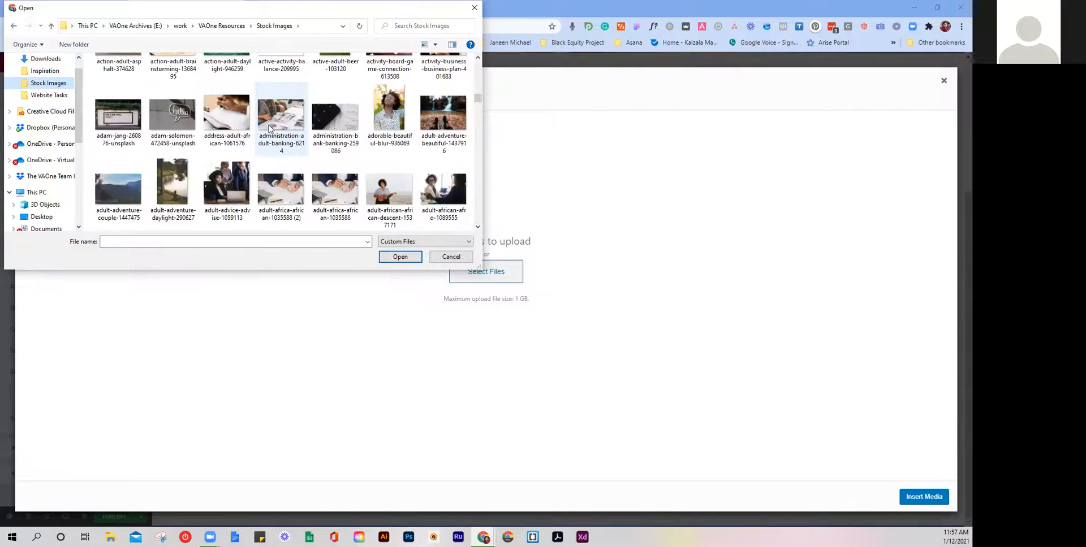
scroll(270, 129, "down", 1)
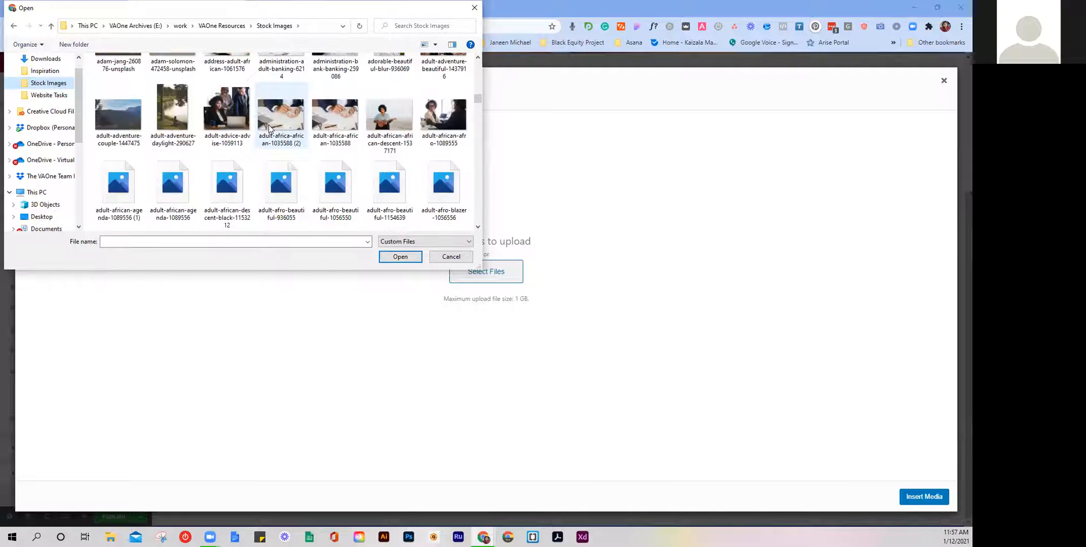
scroll(270, 129, "down", 2)
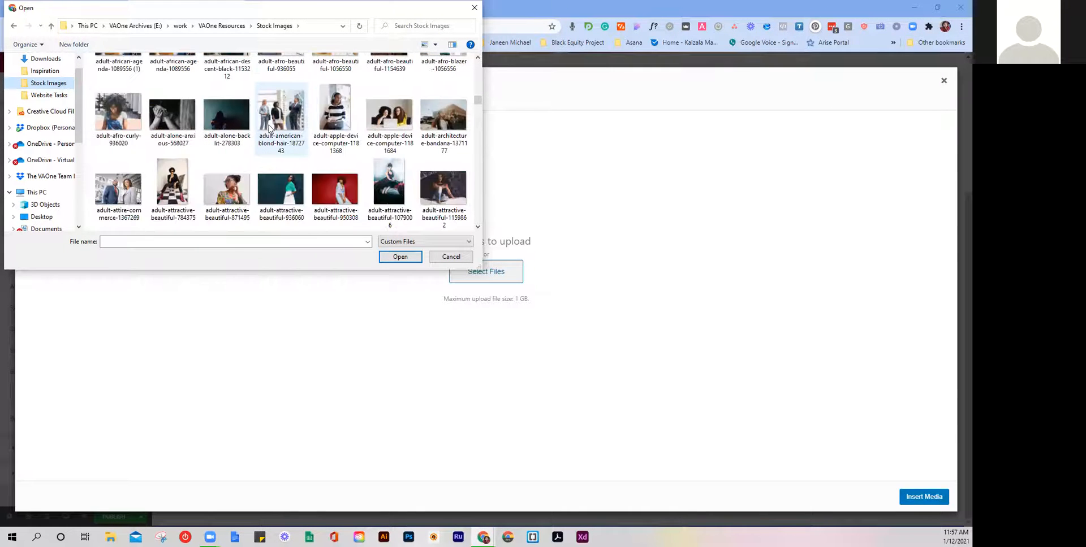
scroll(270, 129, "down", 1)
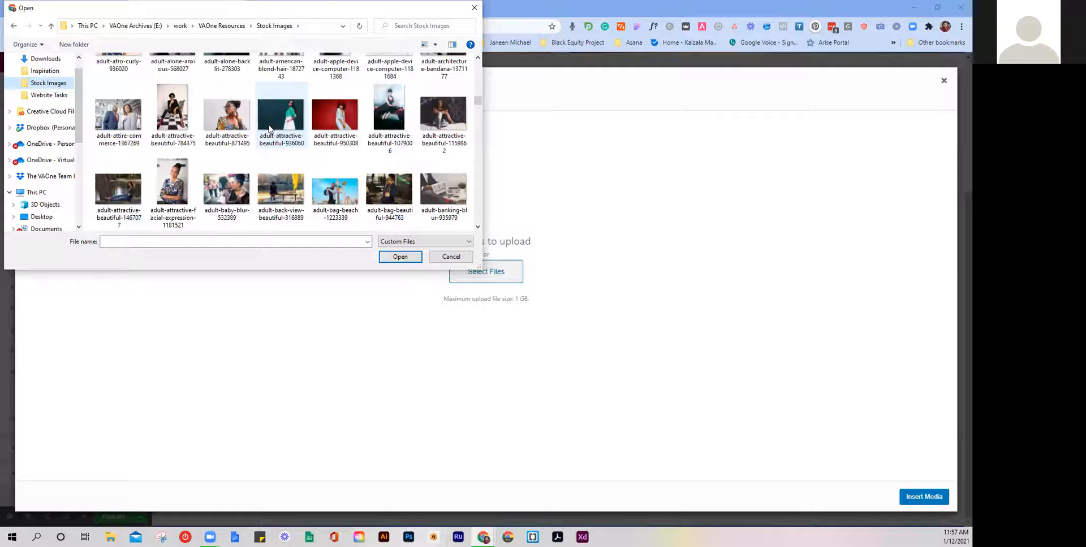
scroll(269, 129, "down", 1)
scroll(269, 129, "down", 1)
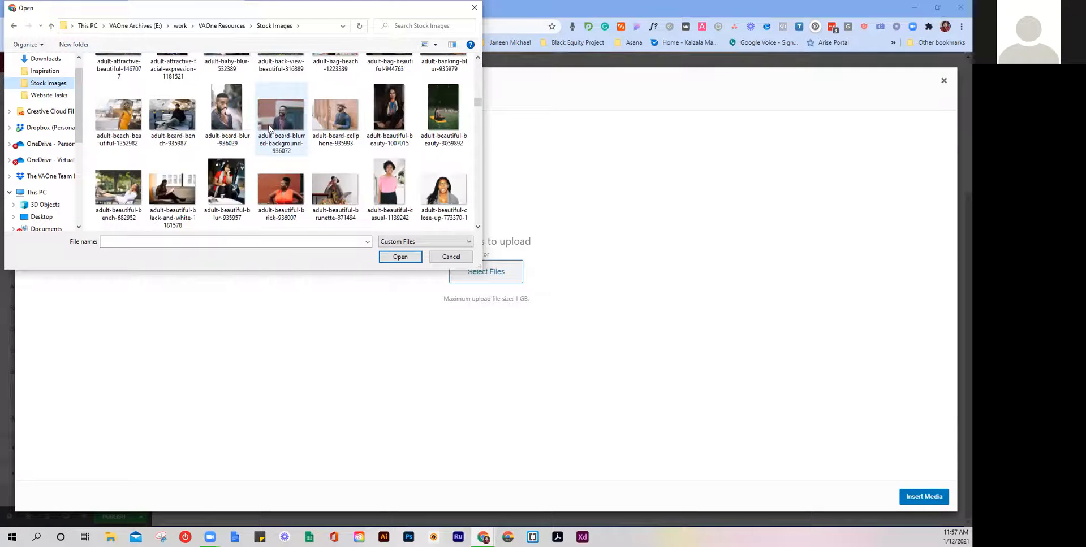
scroll(270, 129, "down", 1)
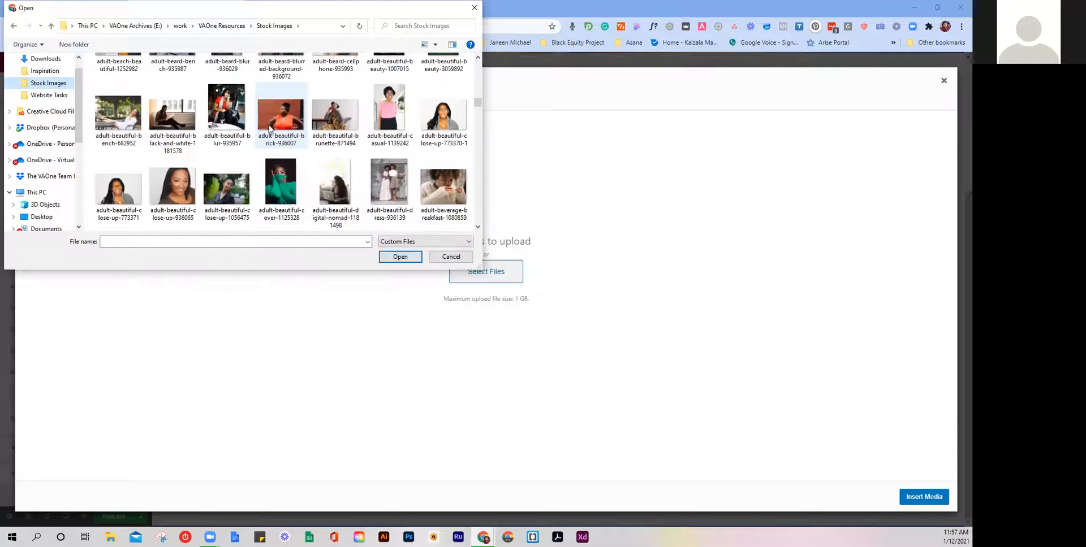
scroll(270, 129, "down", 2)
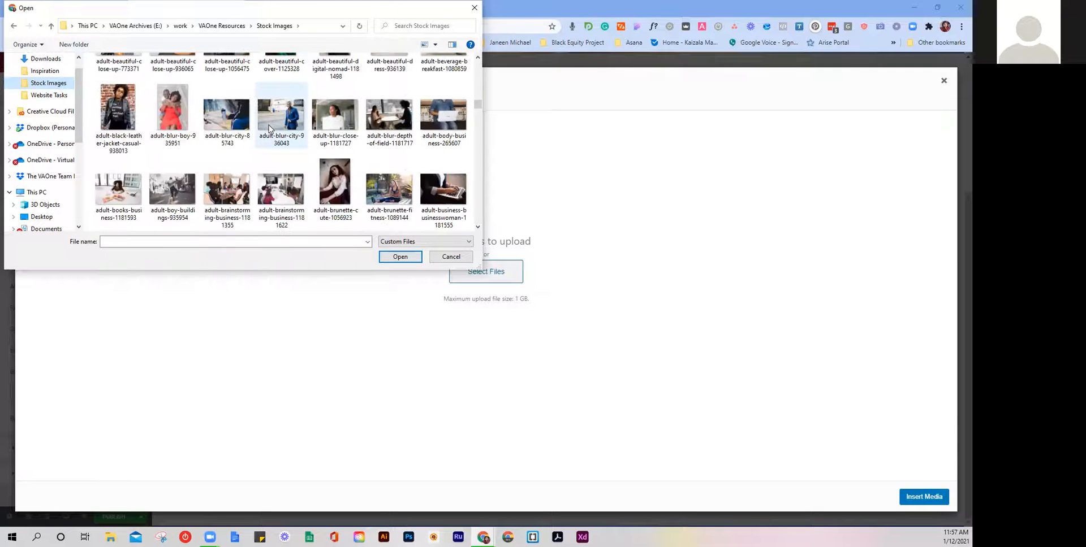
scroll(268, 138, "down", 4)
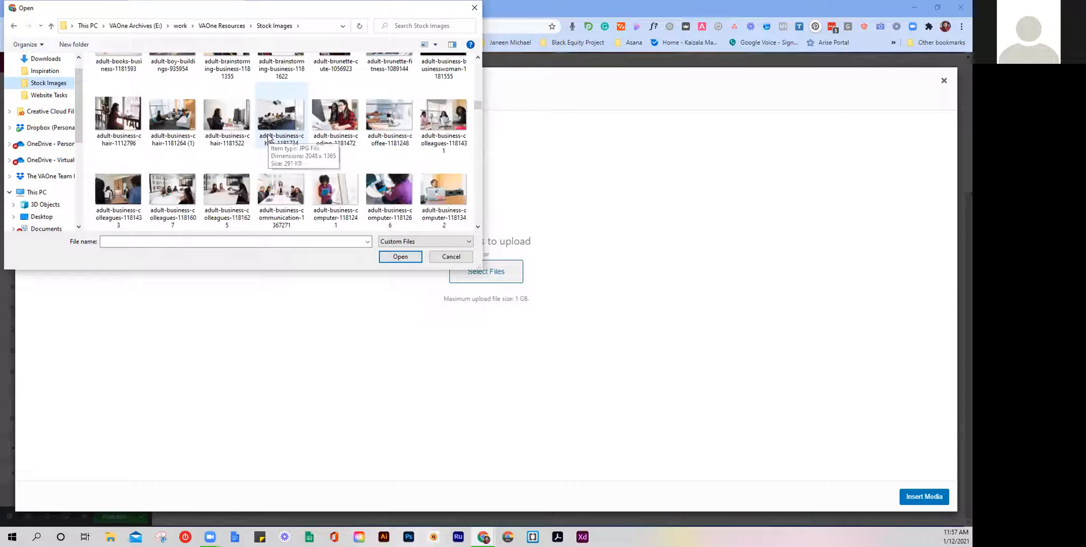
scroll(268, 138, "down", 2)
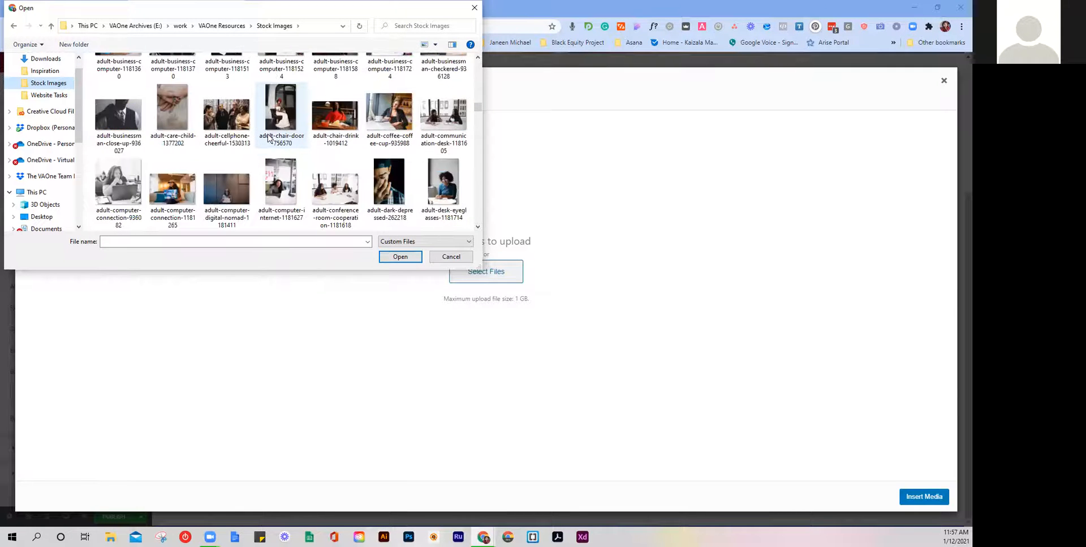
scroll(268, 138, "down", 5)
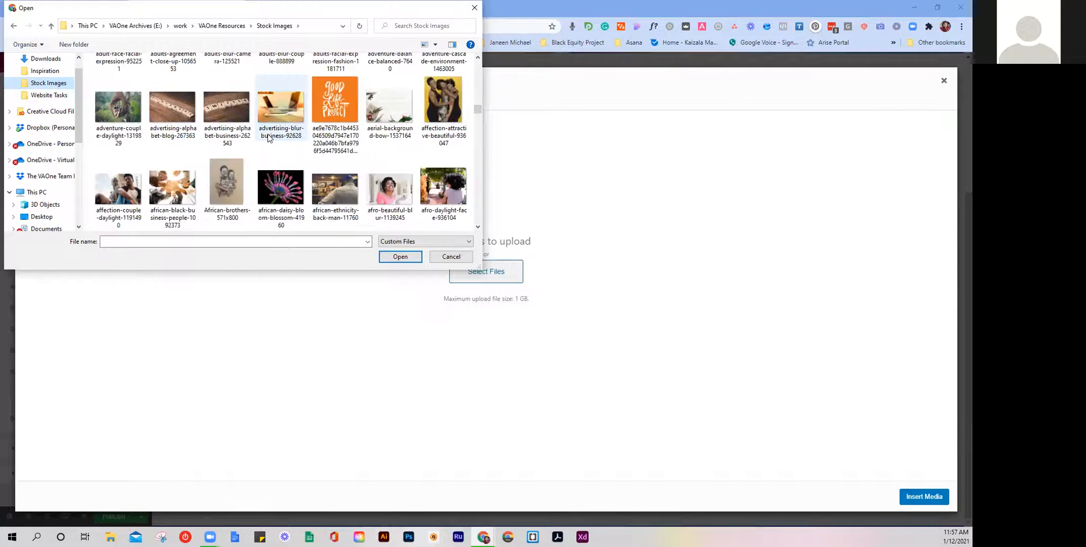
scroll(270, 138, "down", 1)
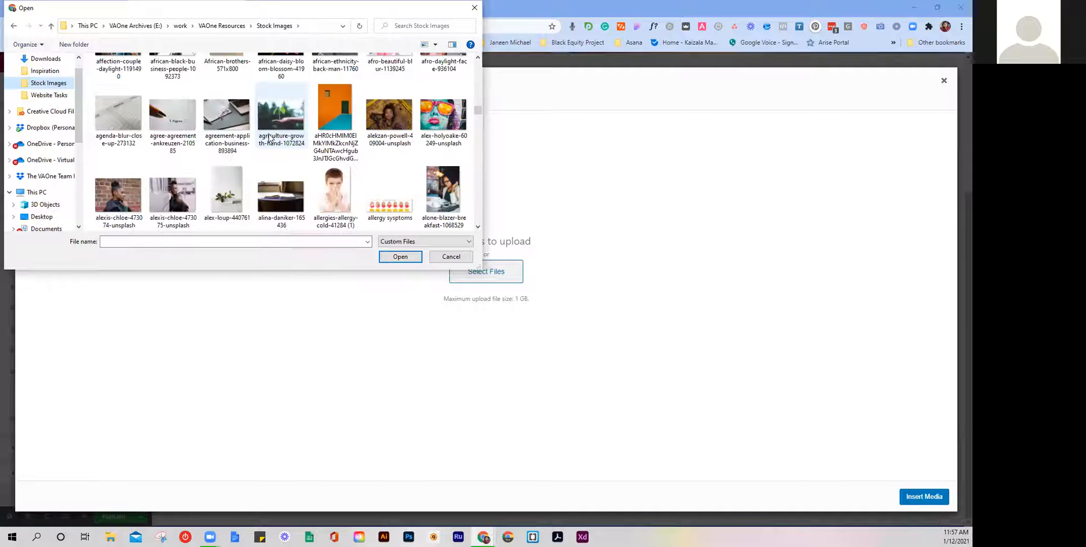
scroll(269, 138, "down", 4)
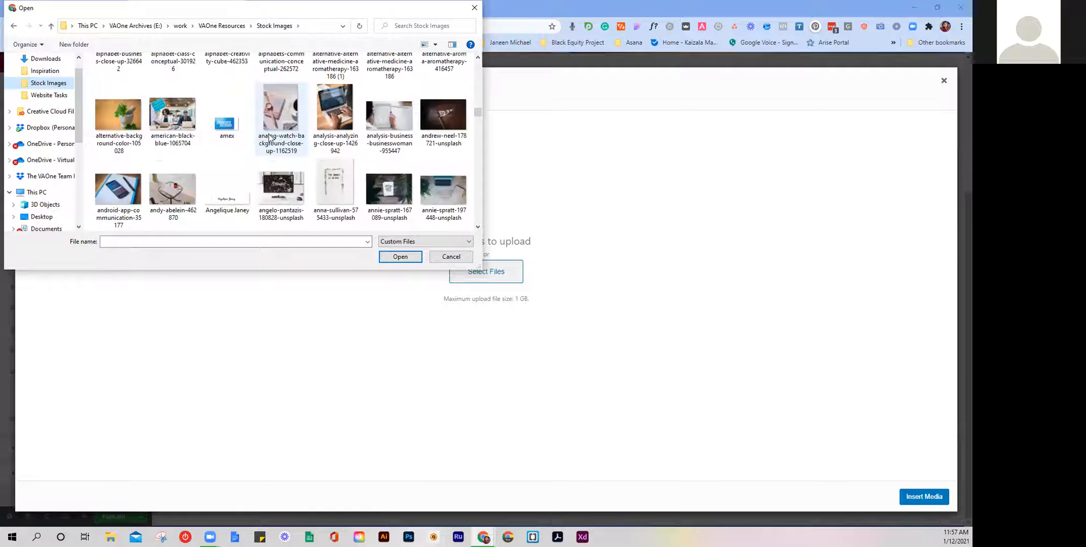
scroll(269, 138, "down", 1)
scroll(270, 137, "down", 2)
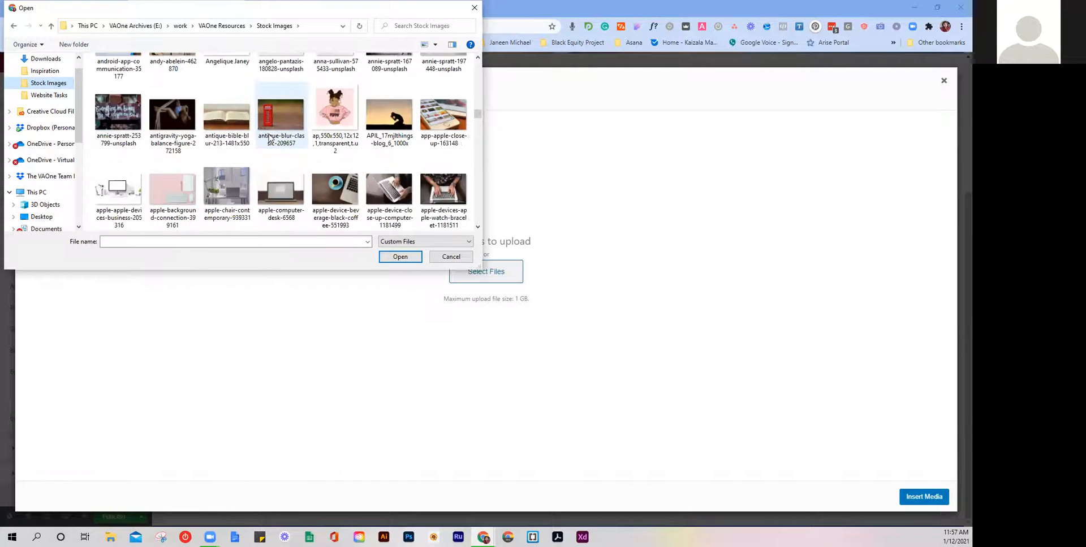
scroll(269, 138, "up", 1)
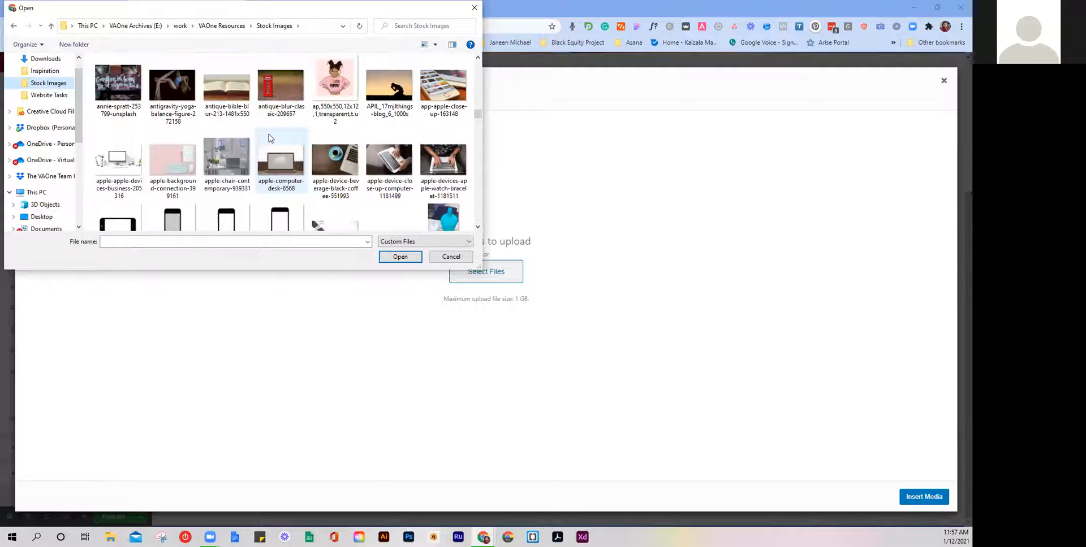
left_click(389, 85)
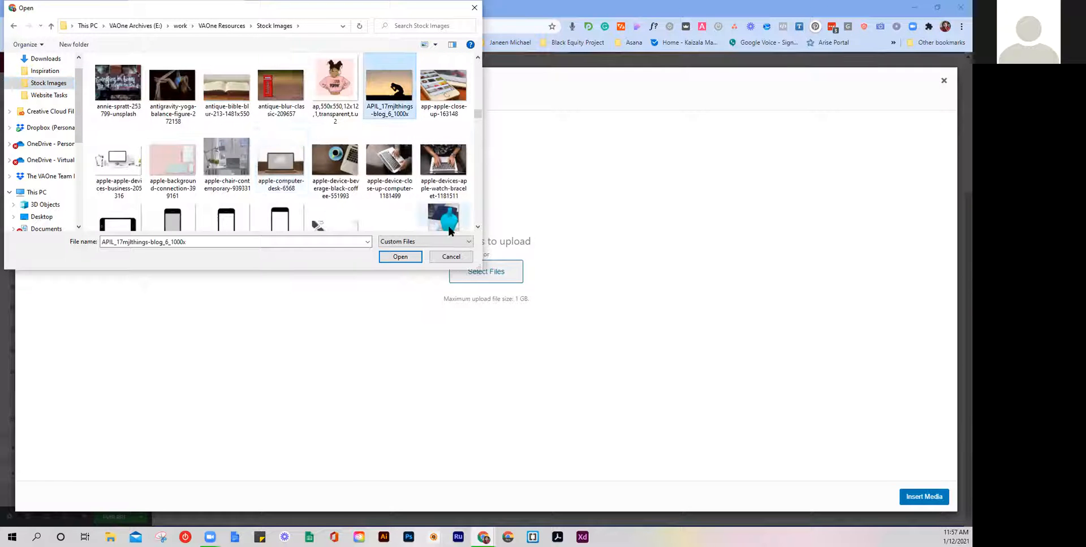
Step: Upload APIL_17mjlthings-blog_6_1000x and insert it as the Prayer Request popup's background image
left_click(400, 257)
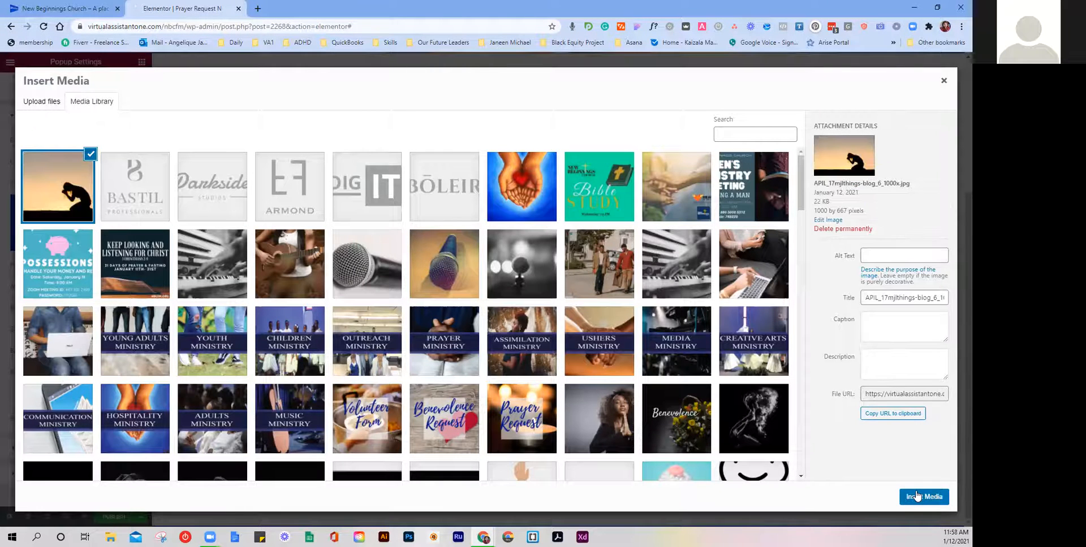
left_click(917, 495)
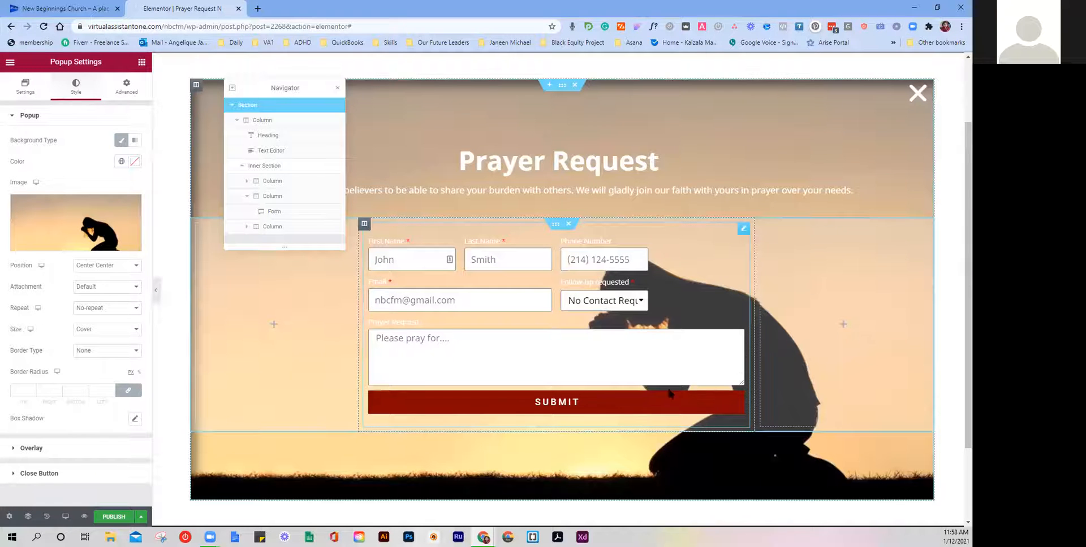
left_click(35, 211)
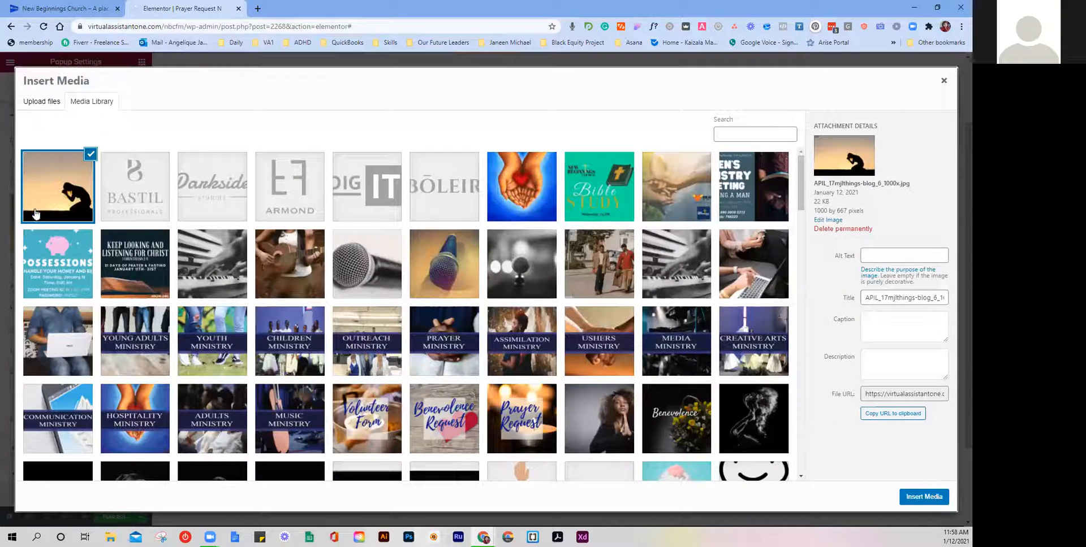
left_click(57, 106)
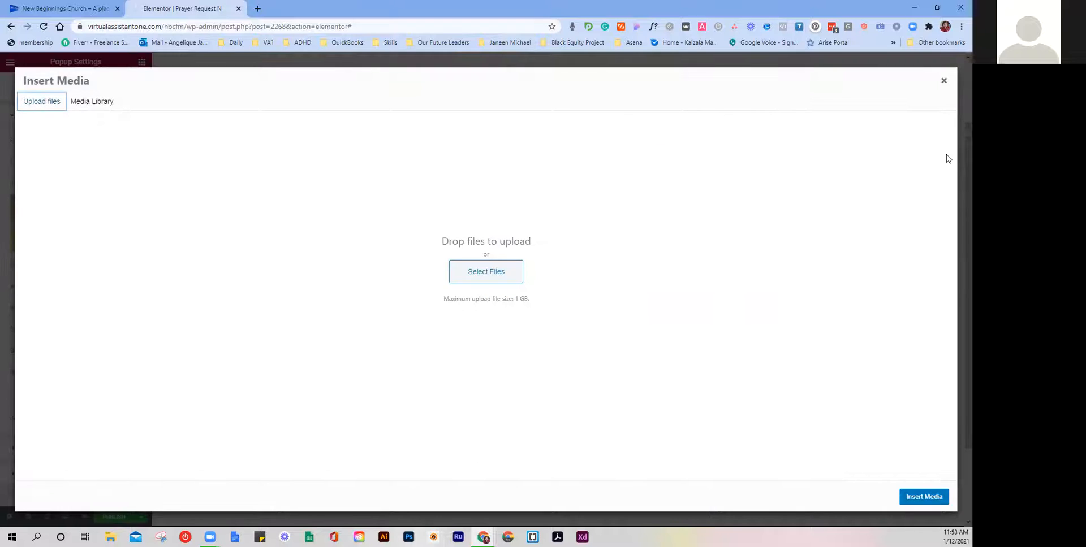
left_click(943, 81)
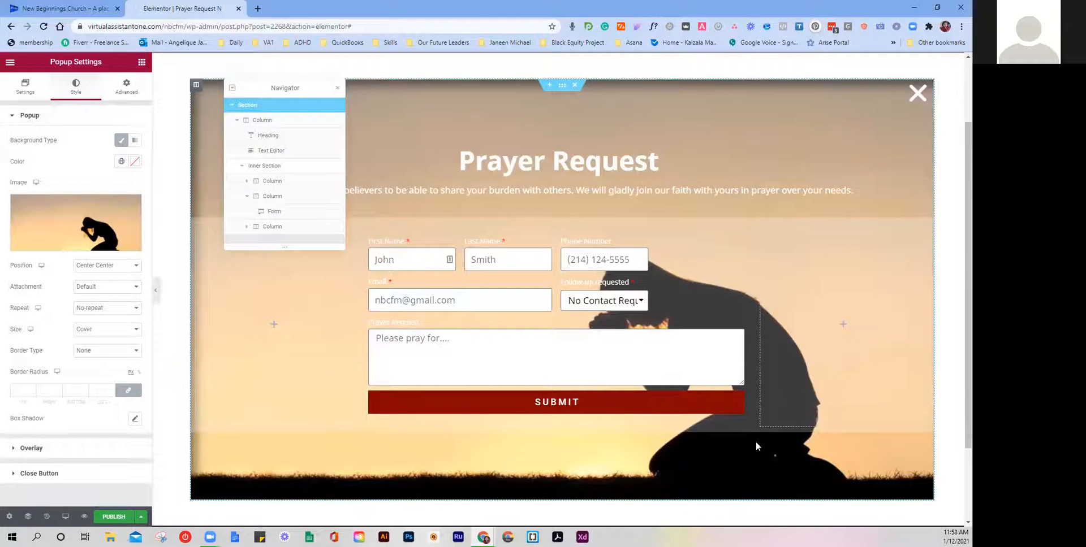
scroll(714, 375, "up", 5)
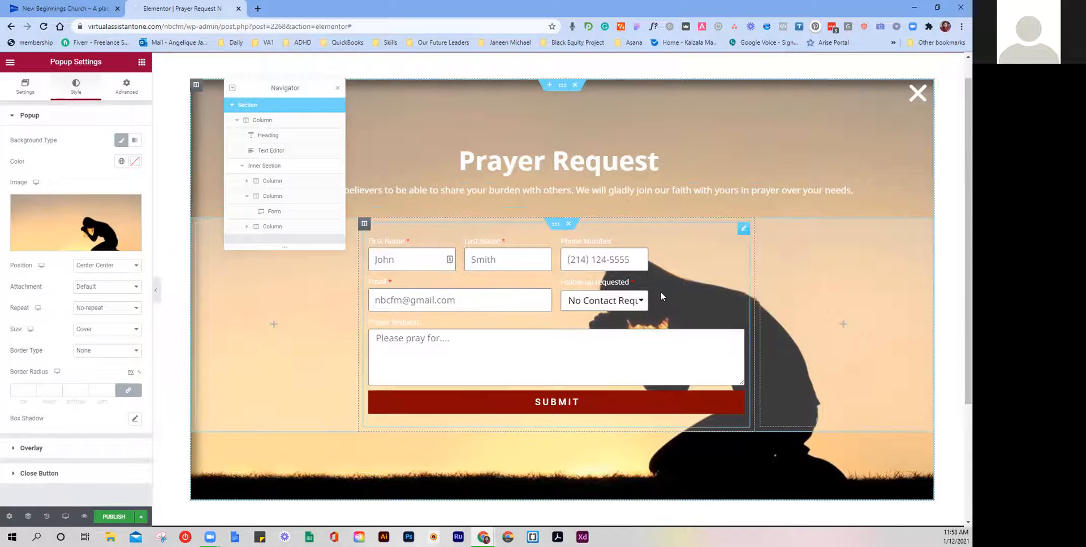
left_click(684, 270)
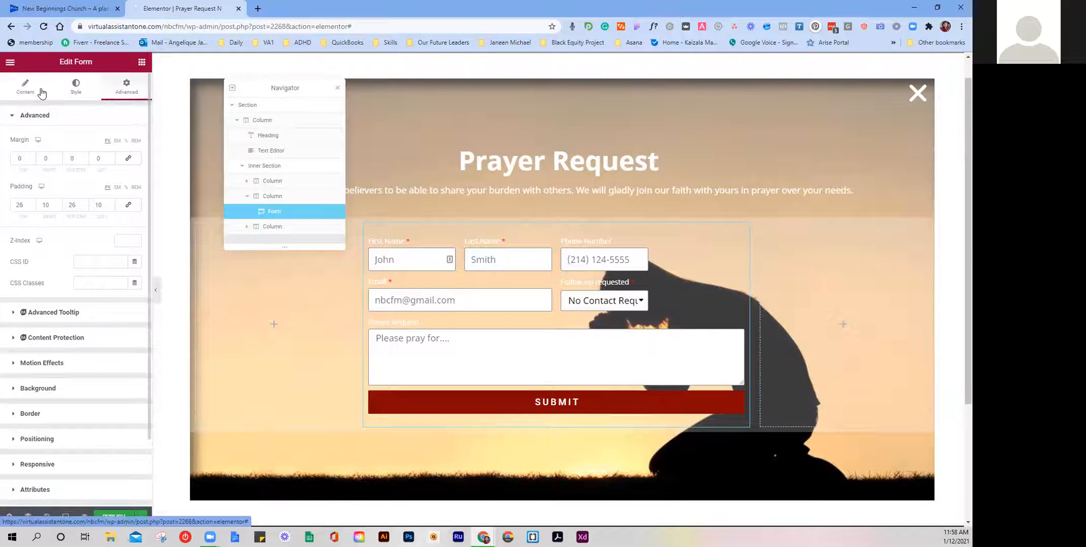
Step: Set the Prayer Request form field's column width to 75%
left_click(21, 94)
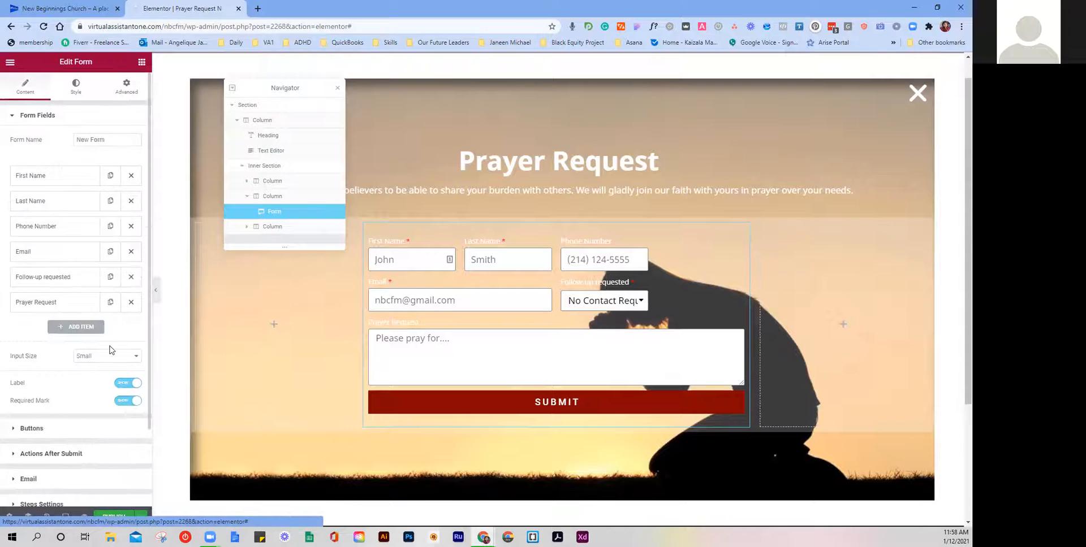
left_click(53, 301)
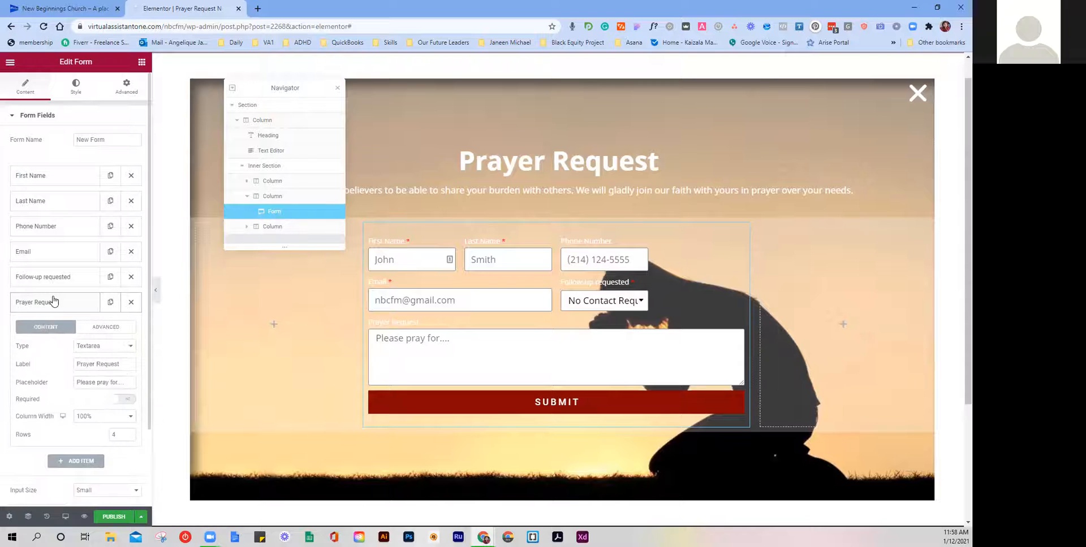
left_click(117, 419)
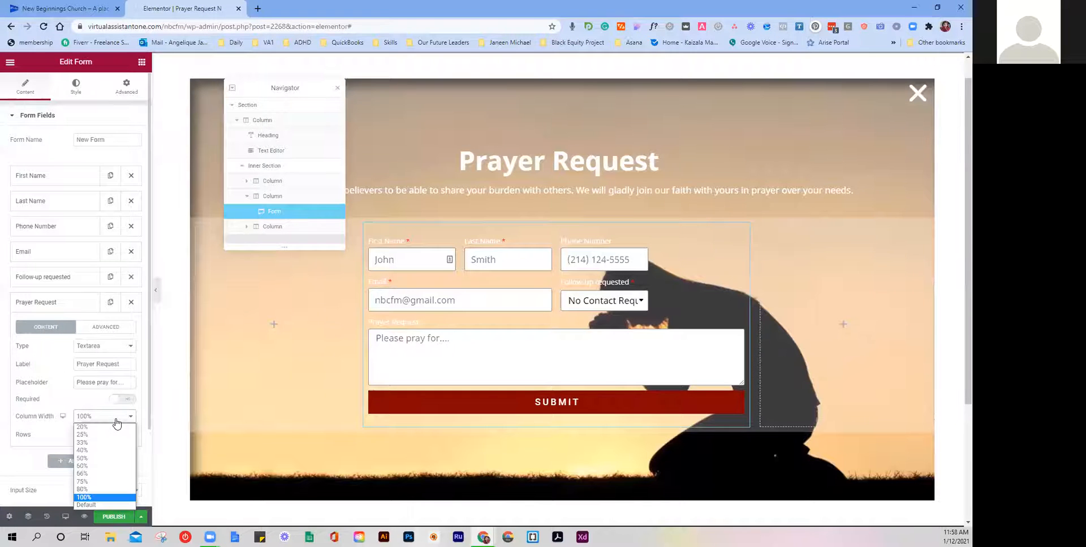
left_click(99, 483)
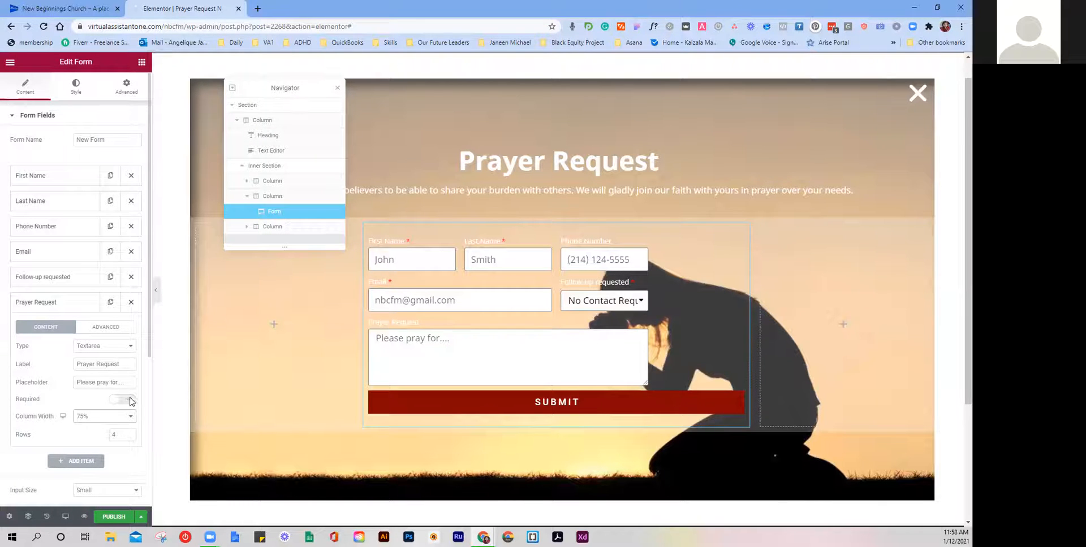
left_click(62, 302)
Step: Make the SUBMIT button 75% wide and justified across its column
left_click(65, 431)
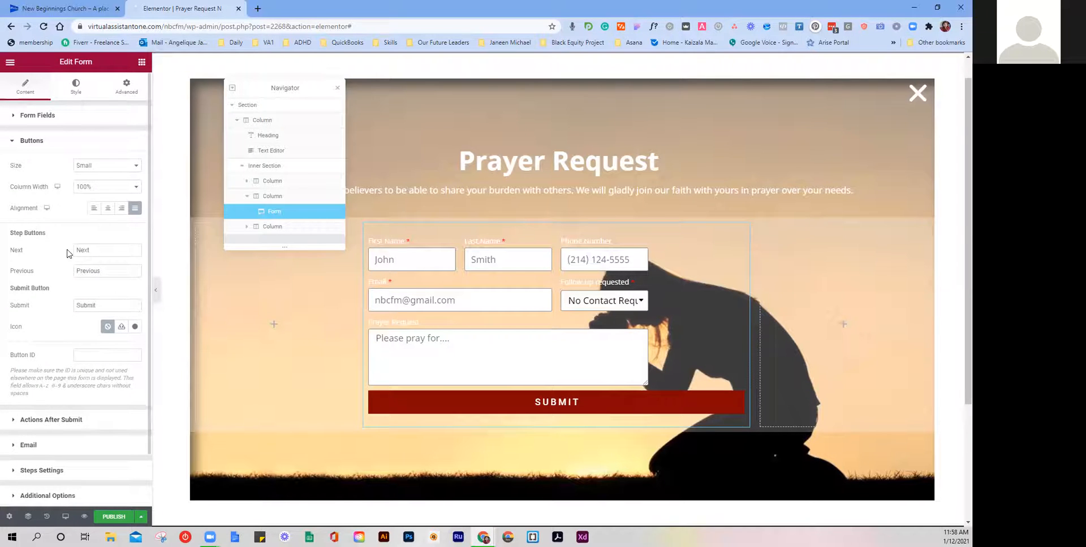
left_click(100, 187)
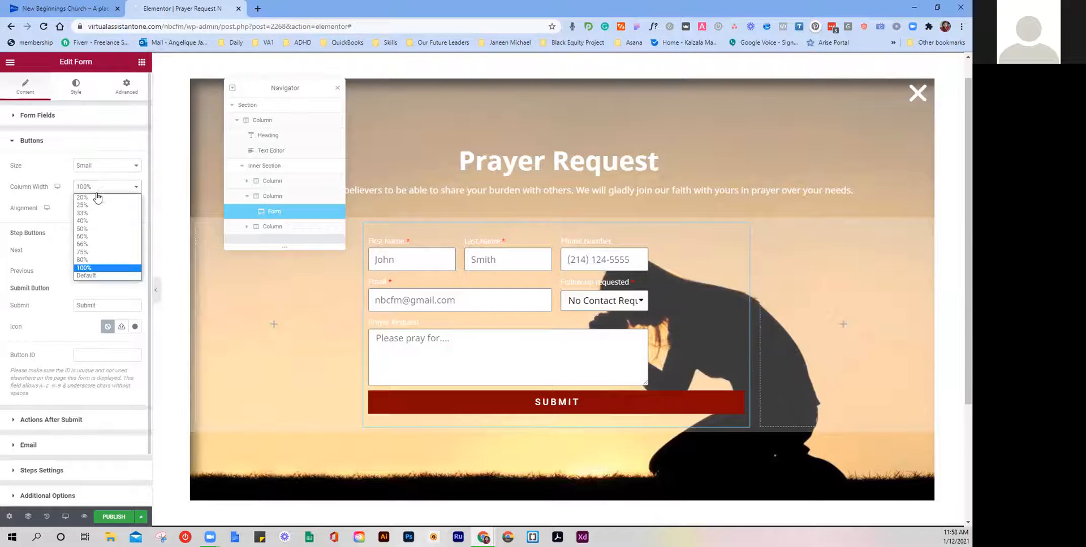
left_click(91, 252)
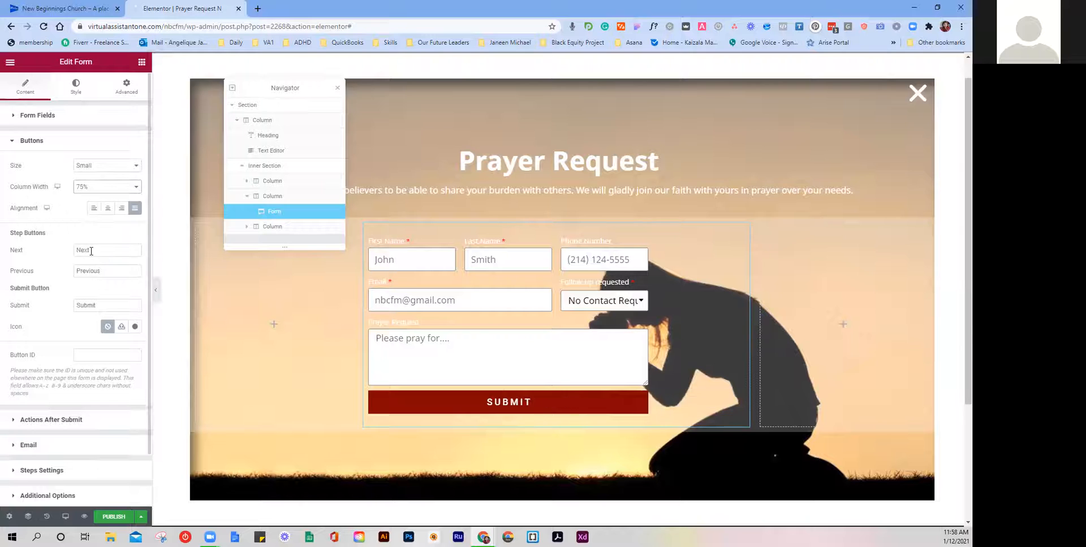
left_click(107, 208)
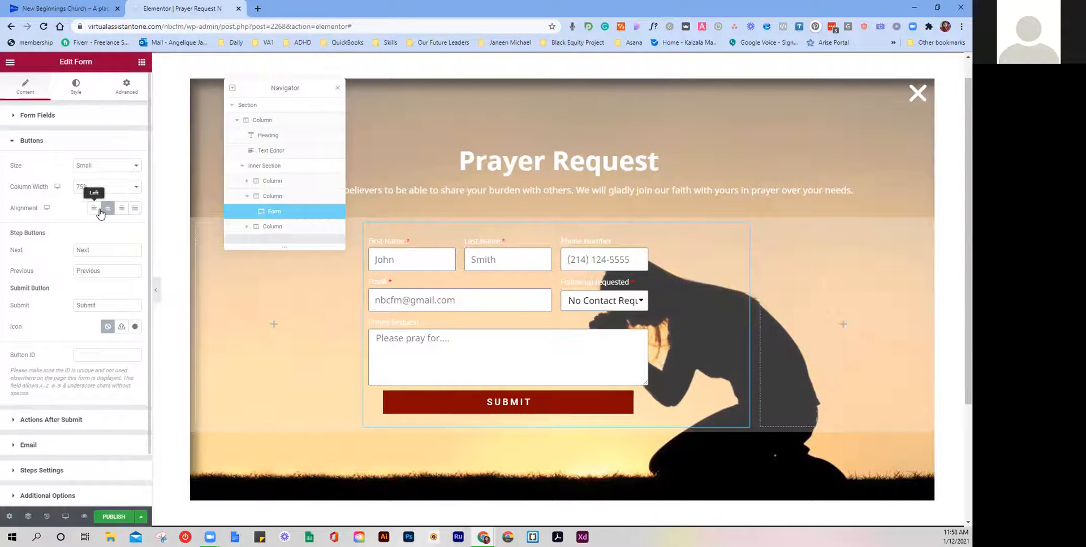
left_click(96, 209)
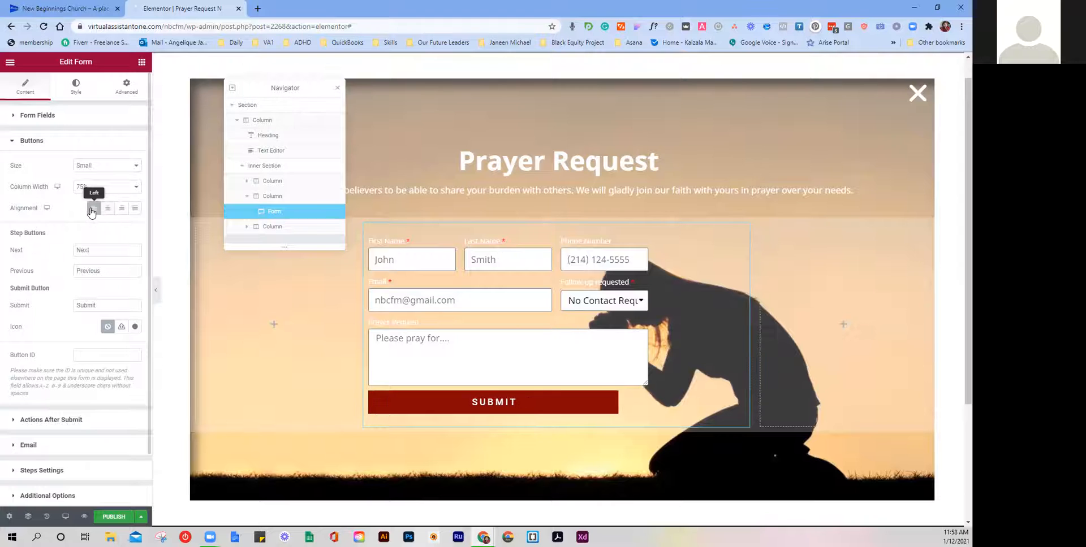
left_click(134, 208)
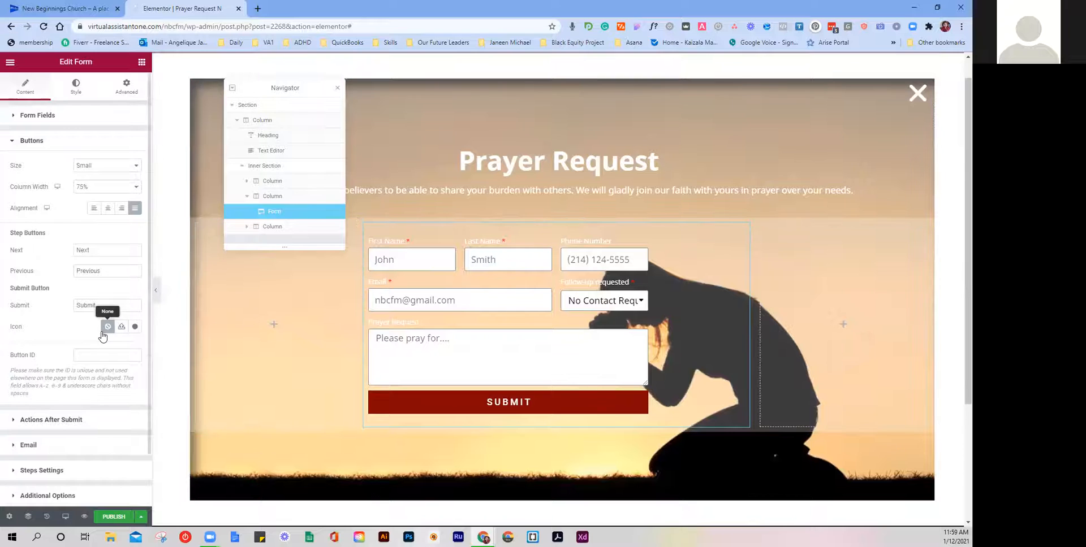
scroll(119, 334, "down", 2)
scroll(115, 347, "up", 2)
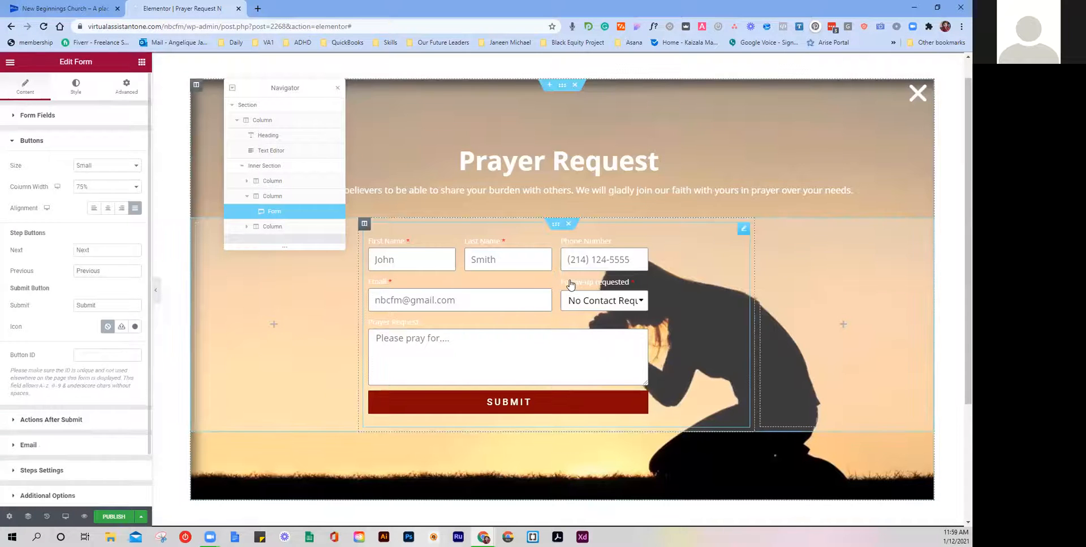
left_click(63, 142)
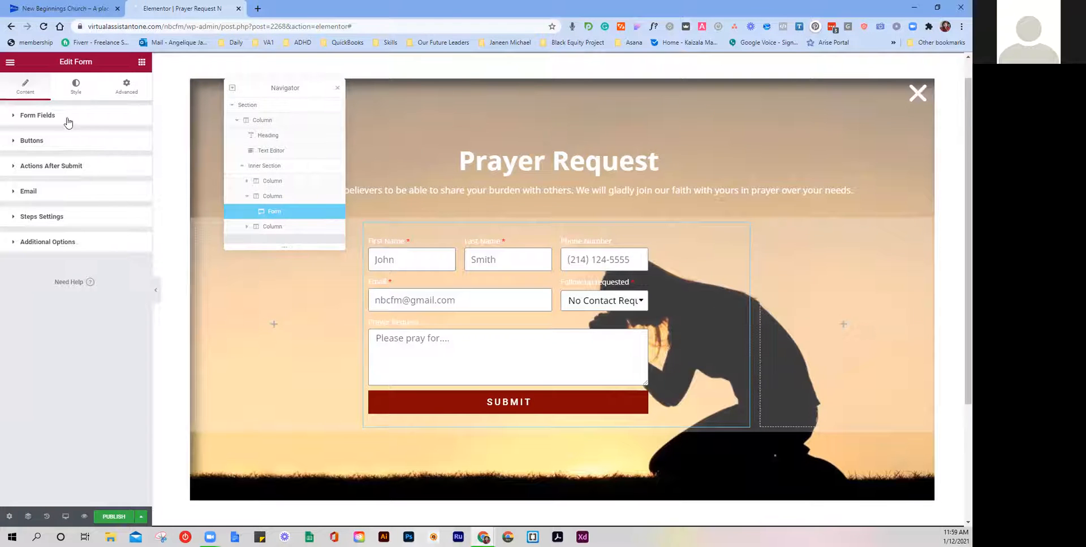
Step: Give the form's submit button a border radius of 9 on all corners, then view the live site
left_click(79, 92)
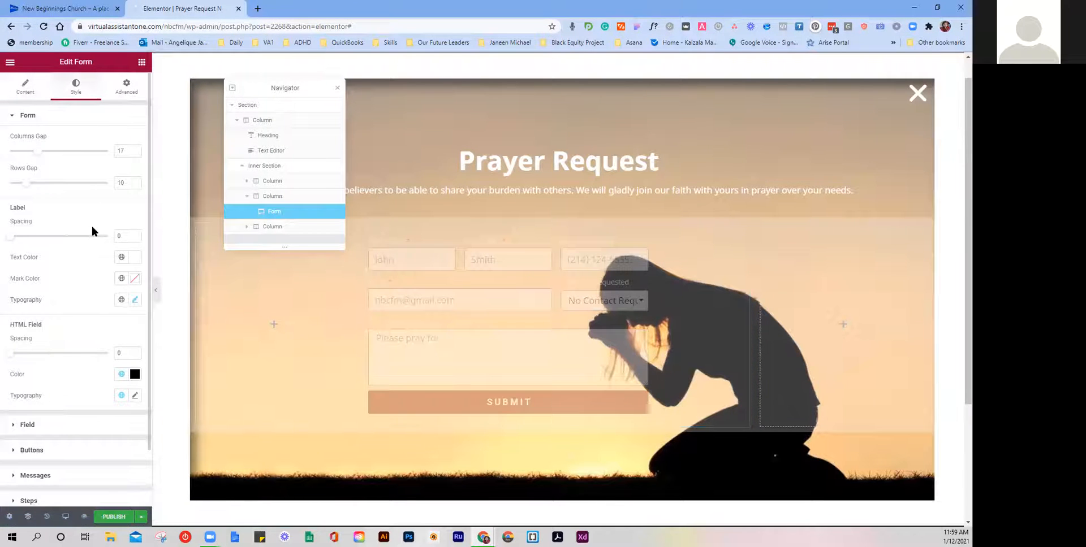
scroll(92, 231, "down", 1)
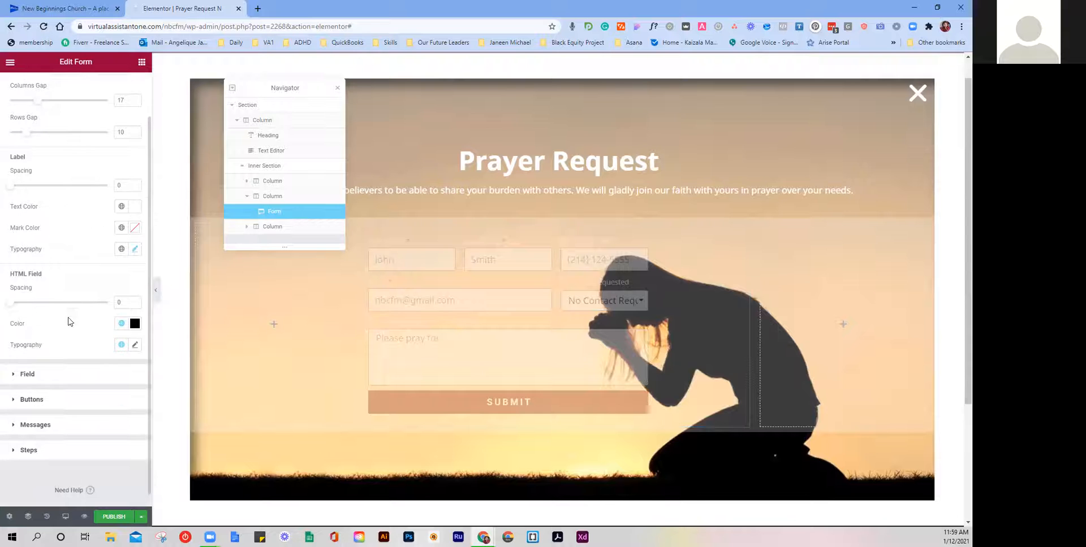
left_click(67, 384)
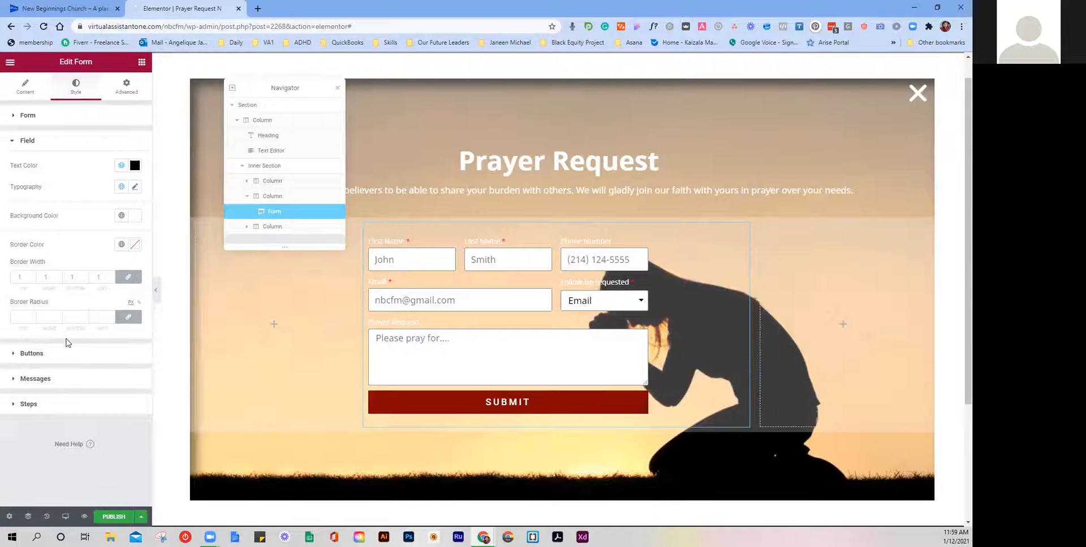
left_click(67, 355)
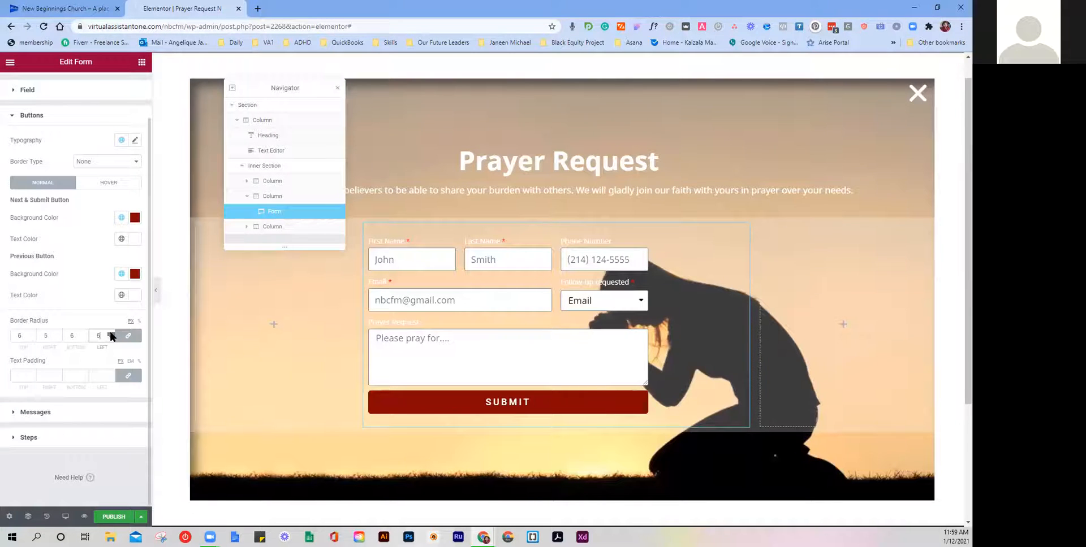
left_click(111, 333)
left_click(27, 7)
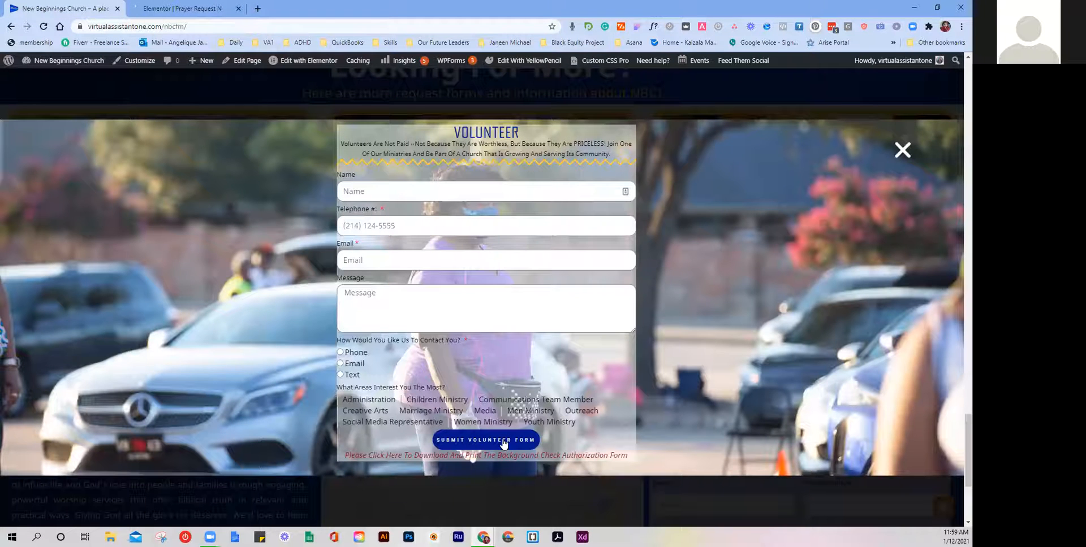
Step: Close the Volunteer popup and review the homepage down to the request tiles and footer
left_click(908, 152)
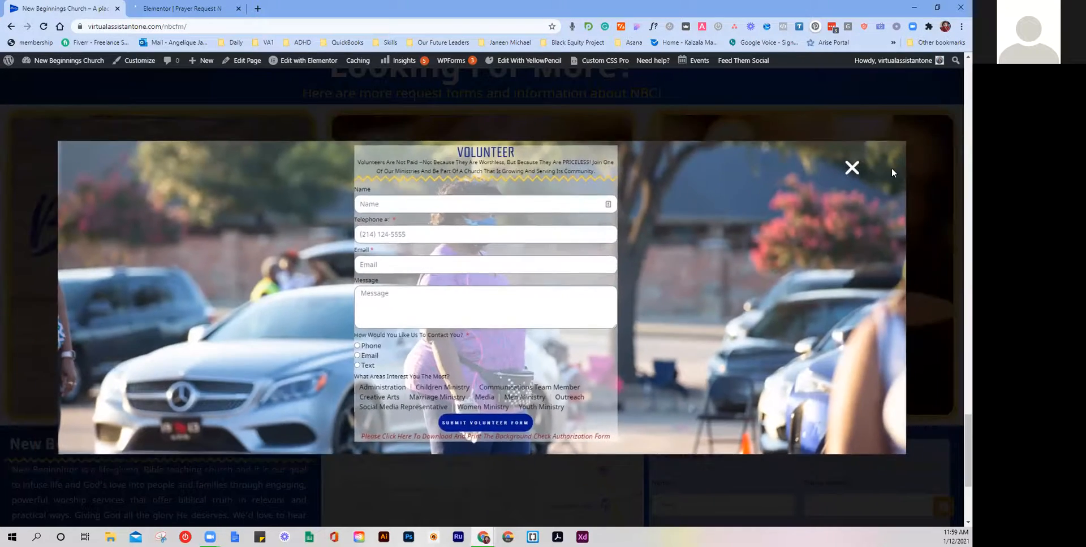
scroll(887, 176, "up", 20)
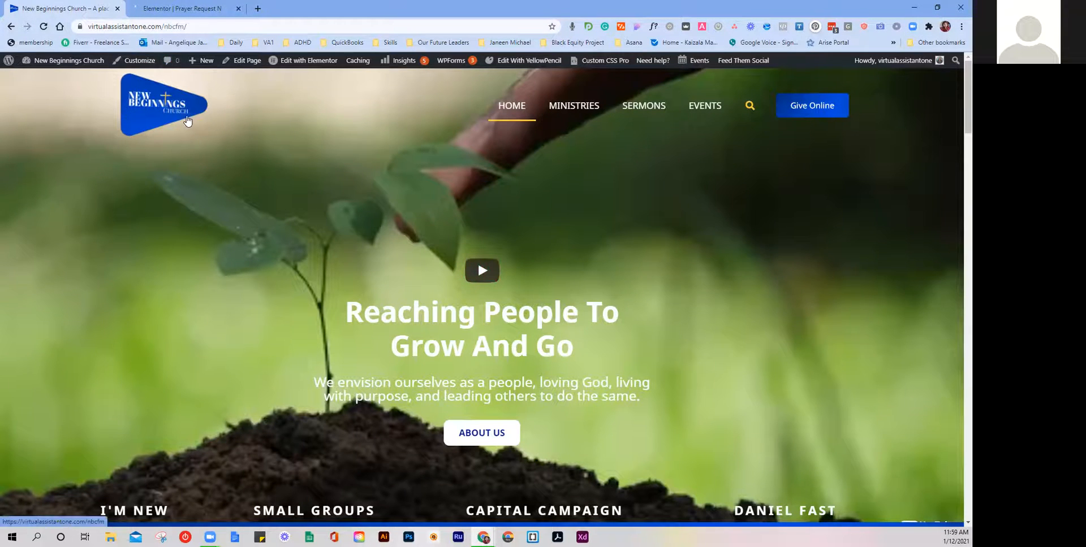
scroll(507, 446, "down", 15)
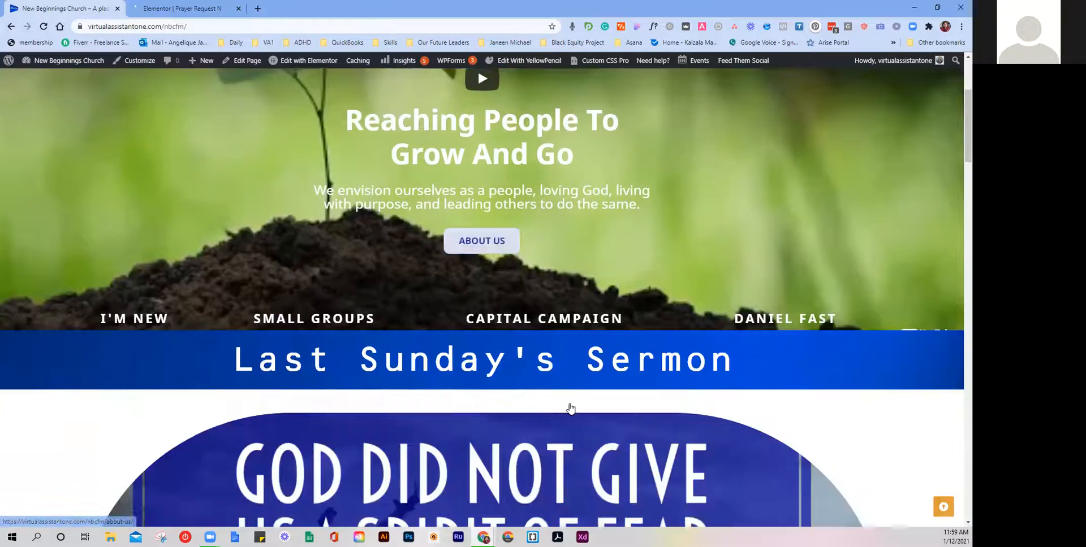
scroll(564, 352, "down", 2)
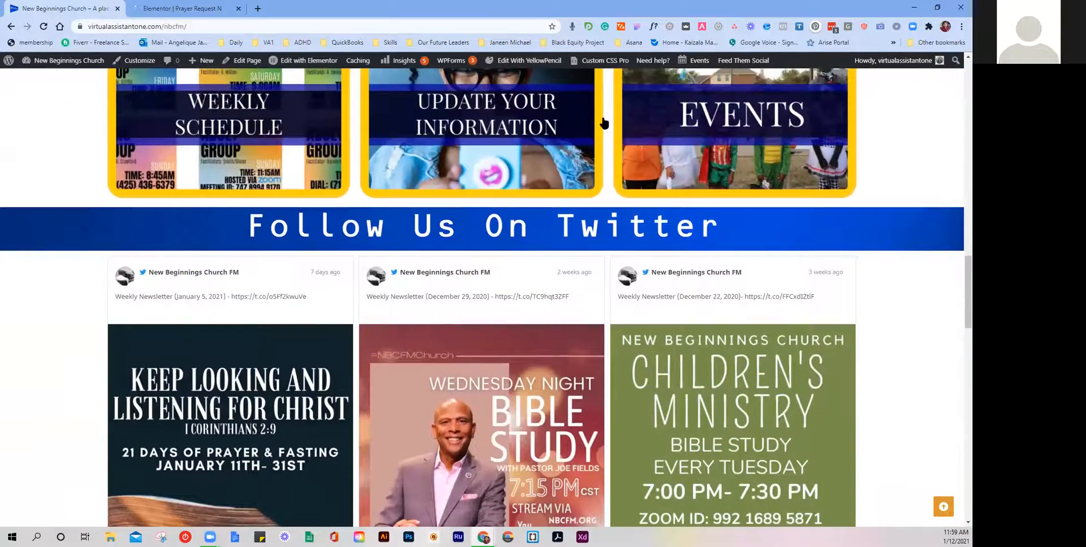
scroll(645, 283, "down", 3)
scroll(639, 279, "up", 7)
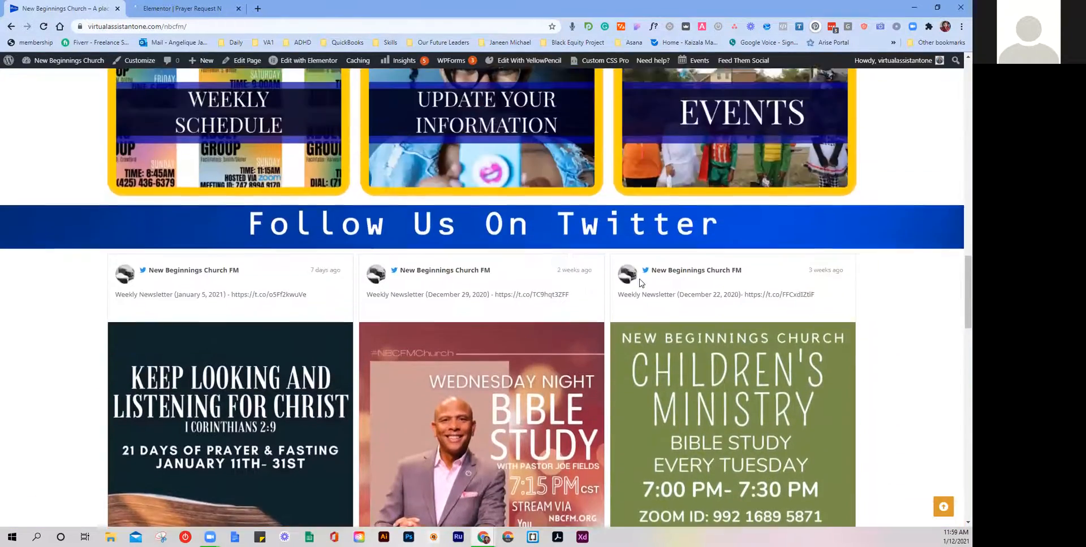
scroll(160, 280, "down", 5)
scroll(160, 280, "up", 8)
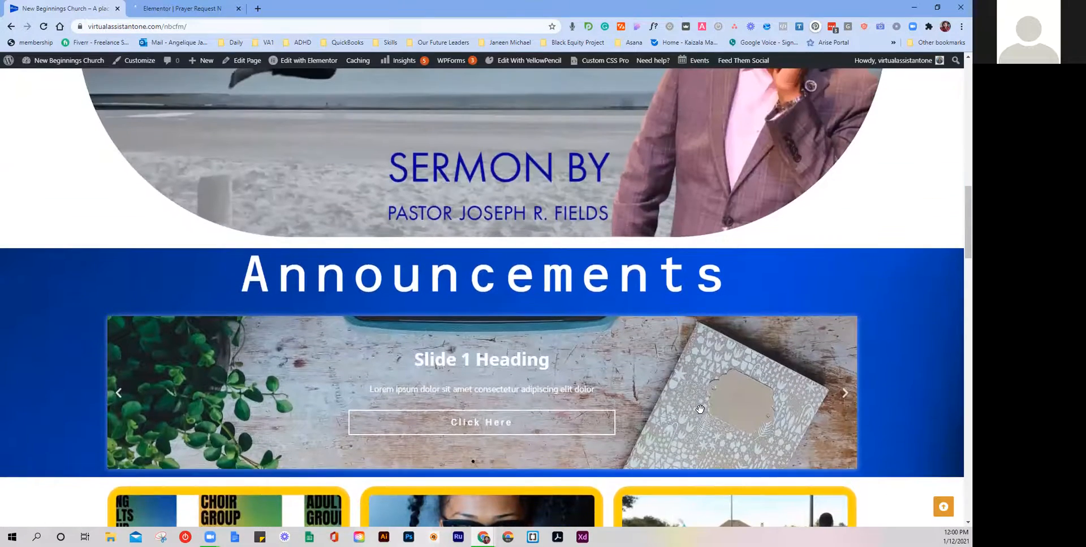
scroll(521, 399, "down", 5)
scroll(545, 420, "down", 5)
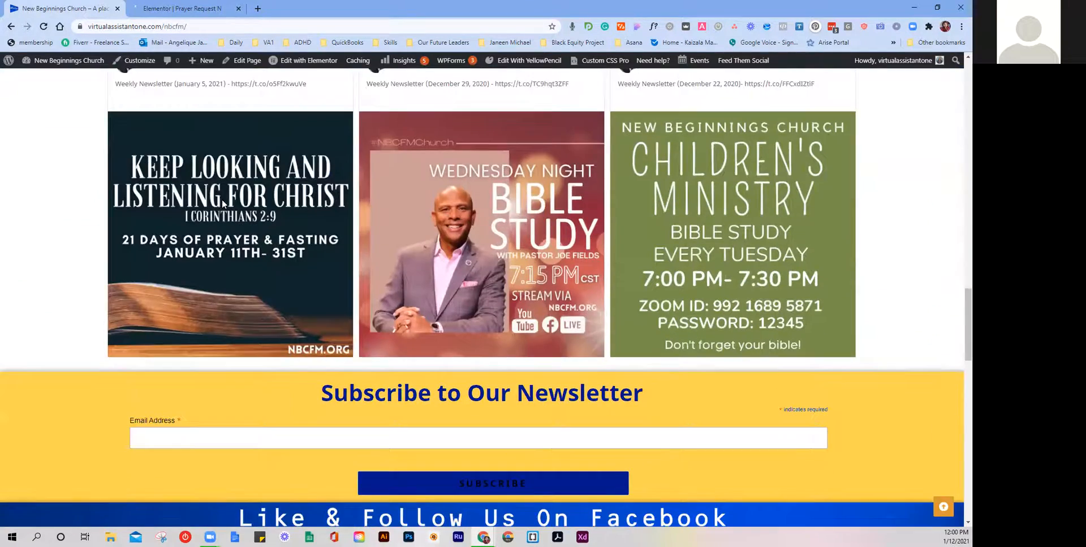
scroll(359, 270, "down", 8)
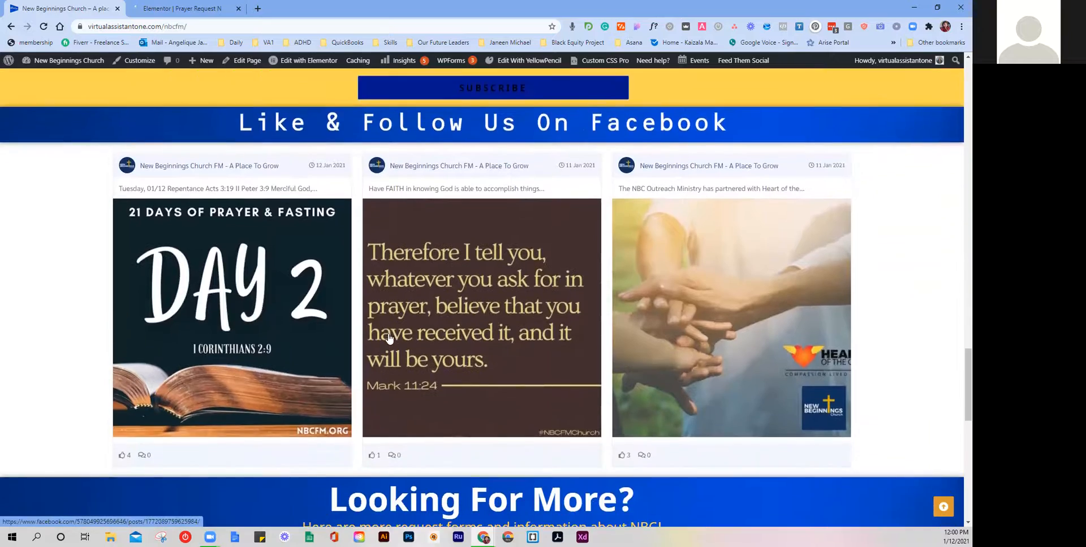
scroll(389, 334, "down", 5)
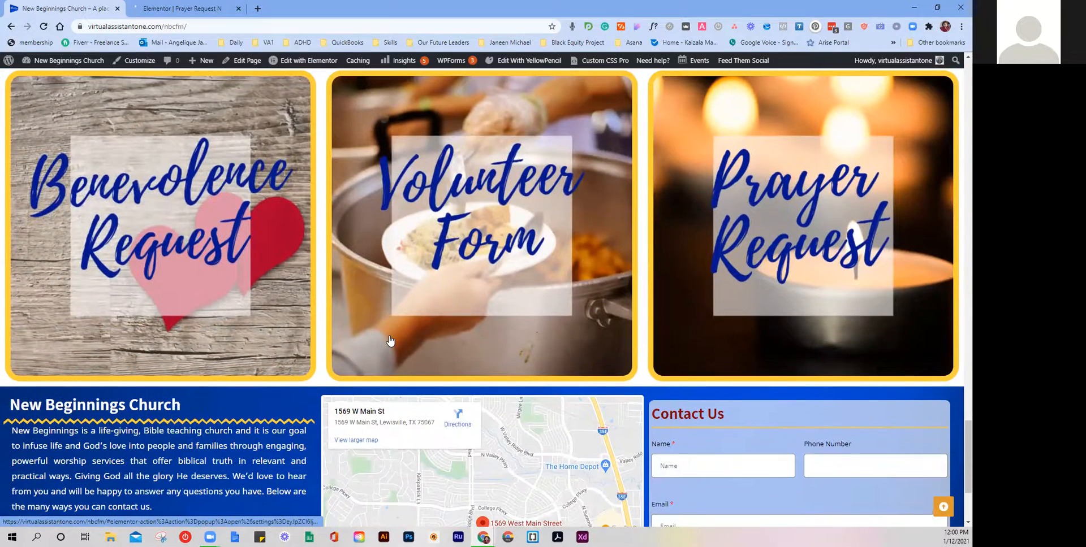
scroll(499, 289, "down", 3)
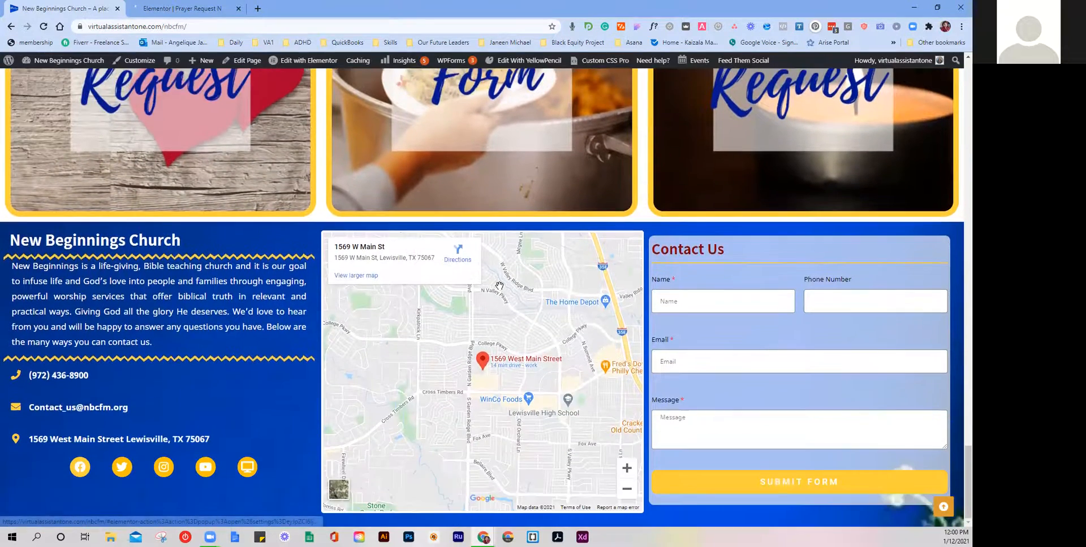
scroll(417, 313, "up", 2)
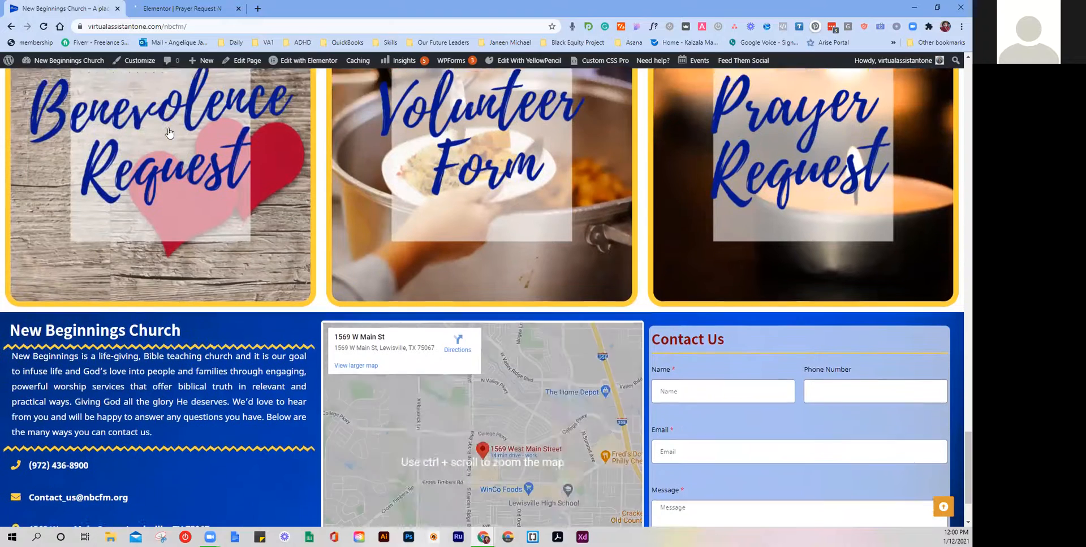
left_click(175, 9)
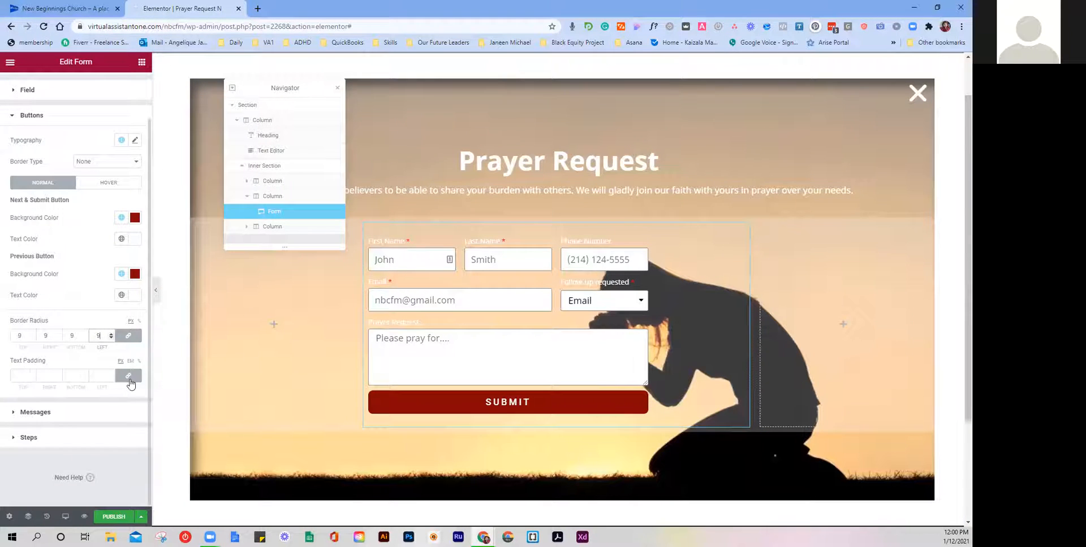
Step: Set form message colours: success Gold, error dark red Accent, inline black
left_click(17, 413)
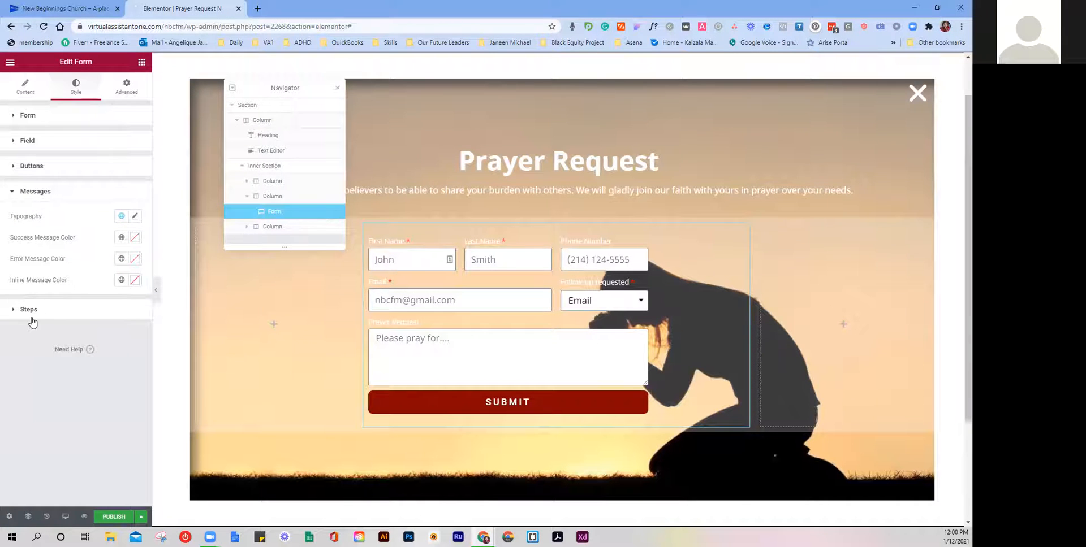
left_click(125, 239)
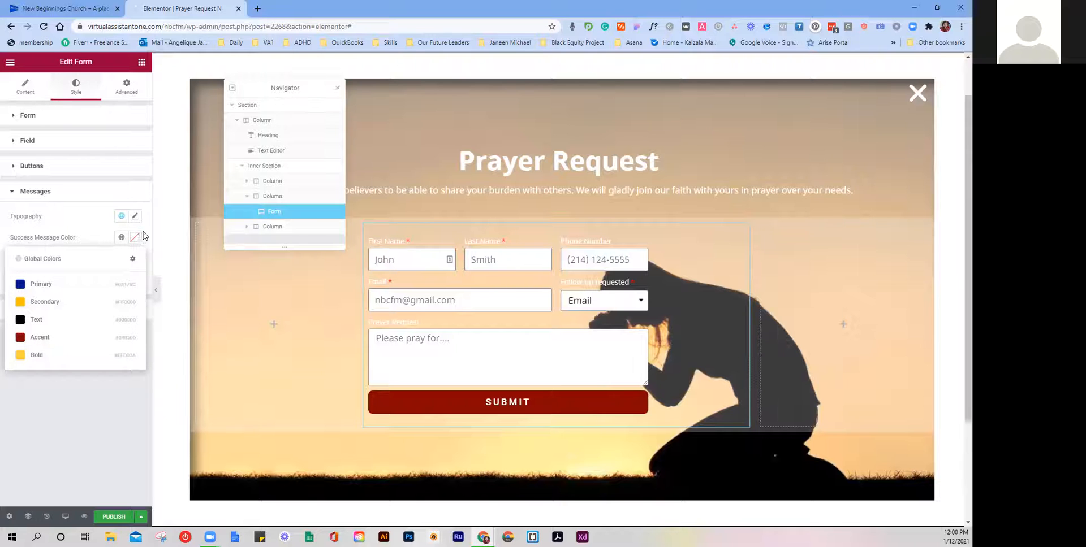
left_click(67, 357)
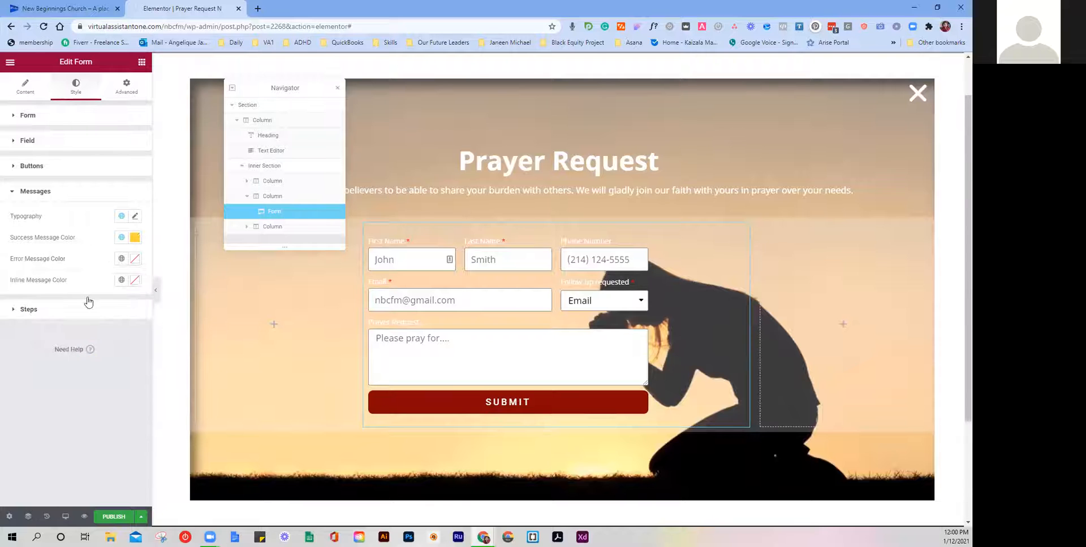
left_click(121, 258)
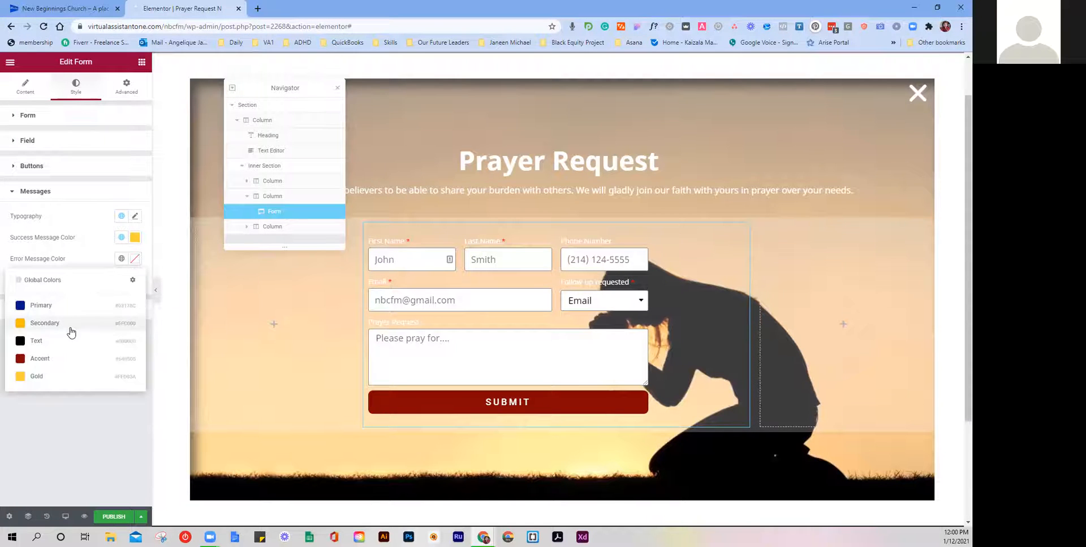
left_click(64, 359)
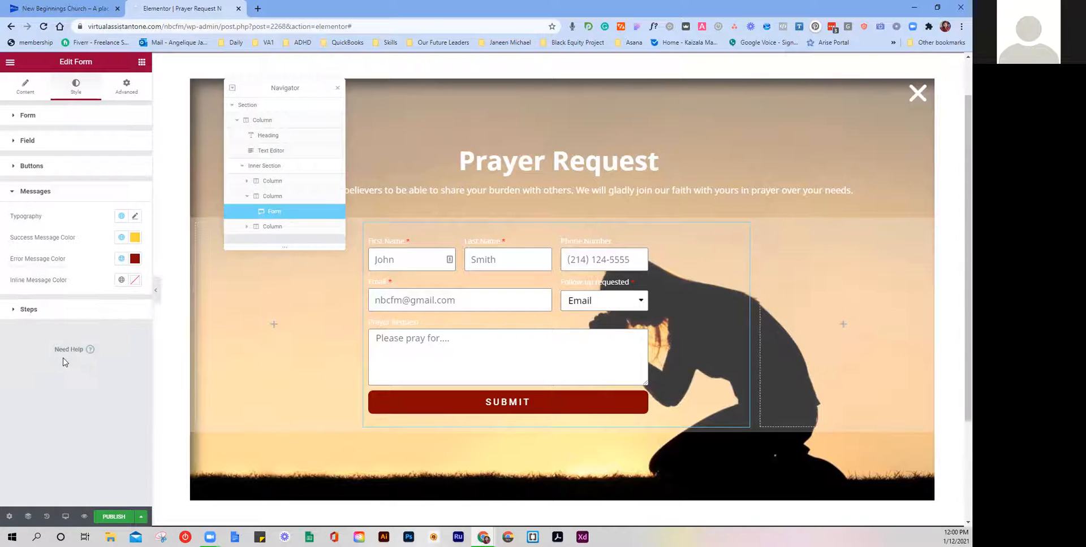
left_click(121, 281)
left_click(35, 364)
left_click(45, 191)
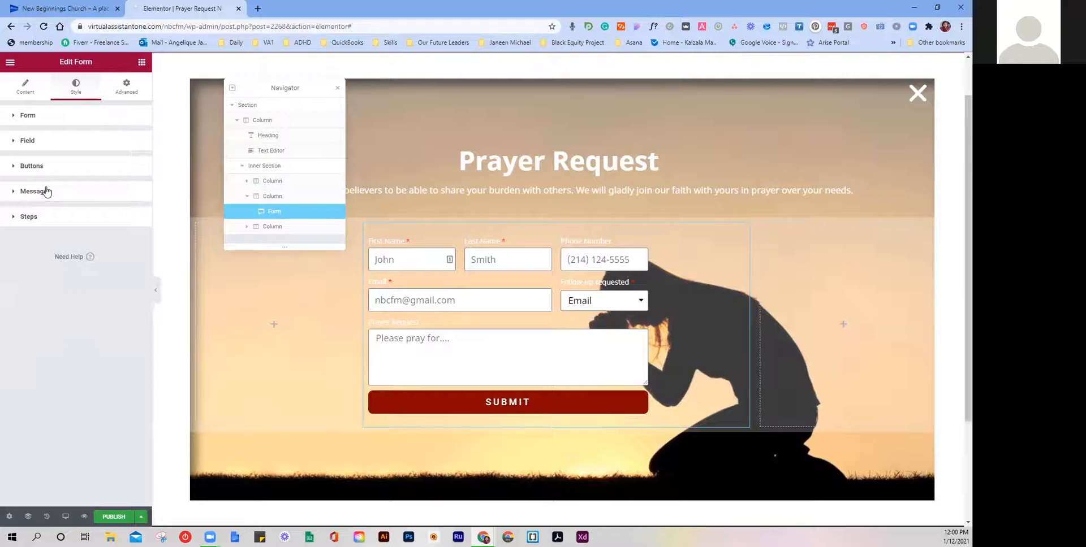
Step: Recheck the Steps and Messages style sections, then bring up the Buttons styling options
left_click(57, 221)
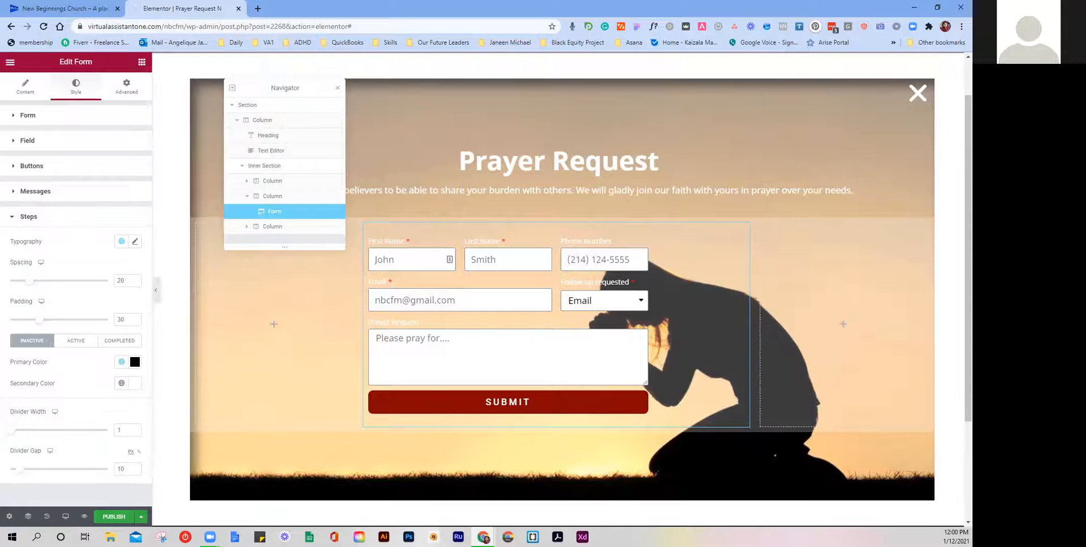
left_click(54, 219)
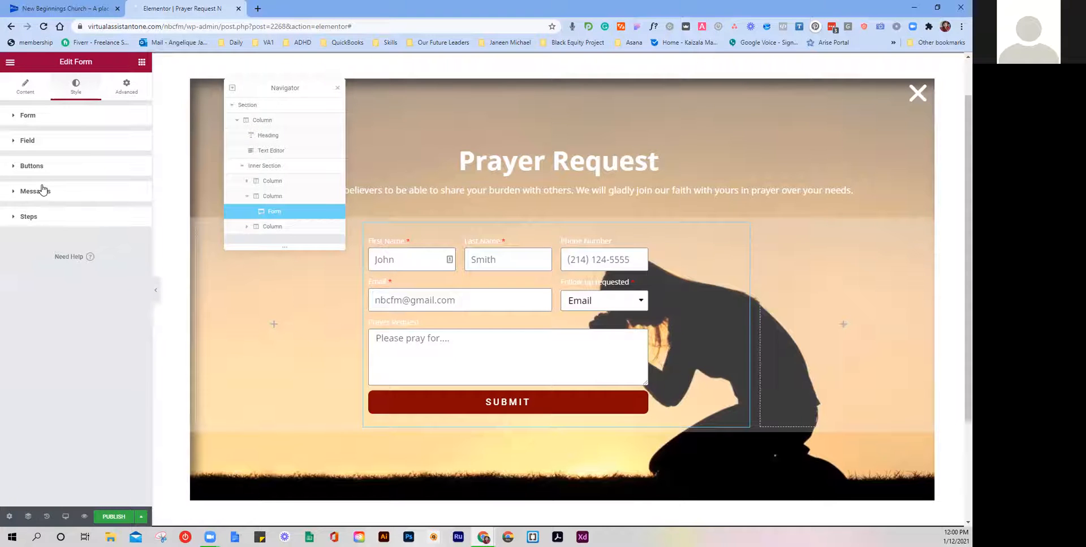
left_click(41, 189)
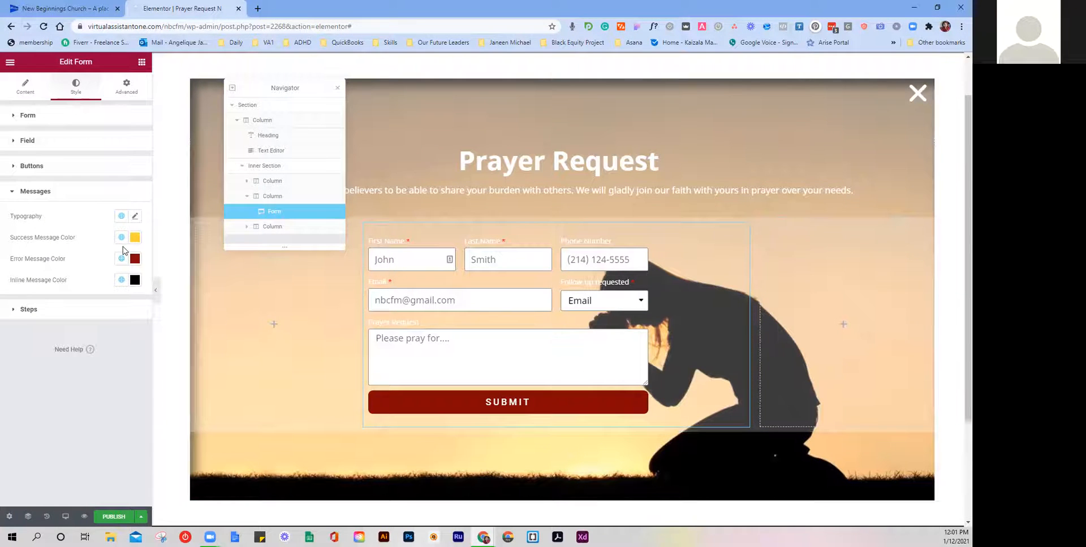
left_click(55, 195)
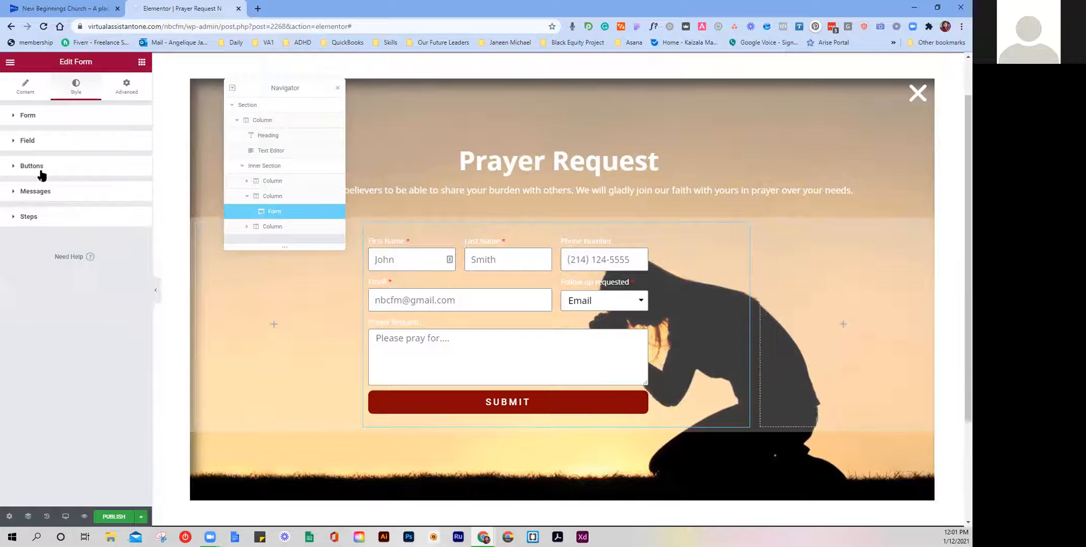
left_click(40, 167)
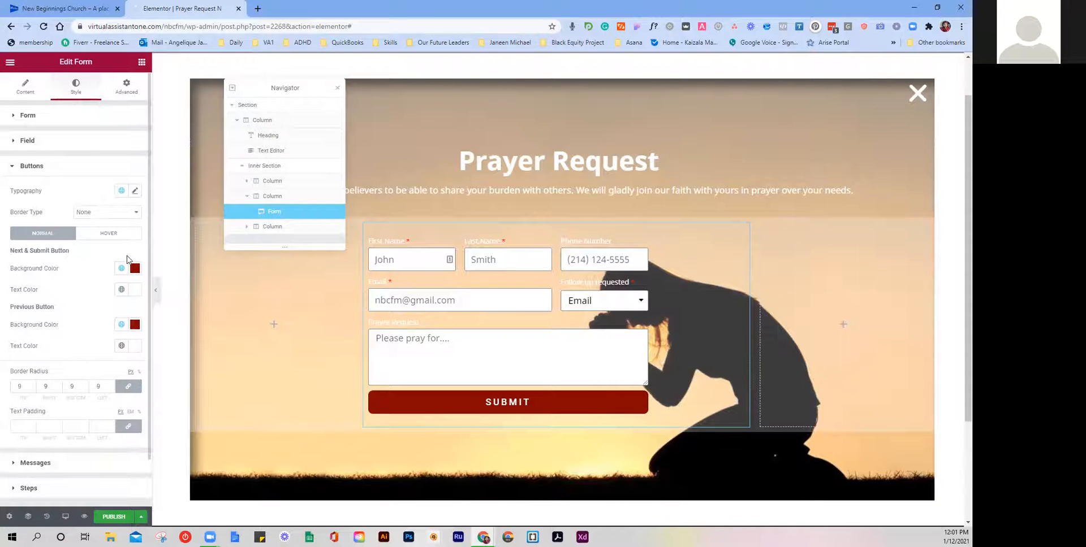
scroll(119, 298, "down", 1)
scroll(119, 299, "up", 1)
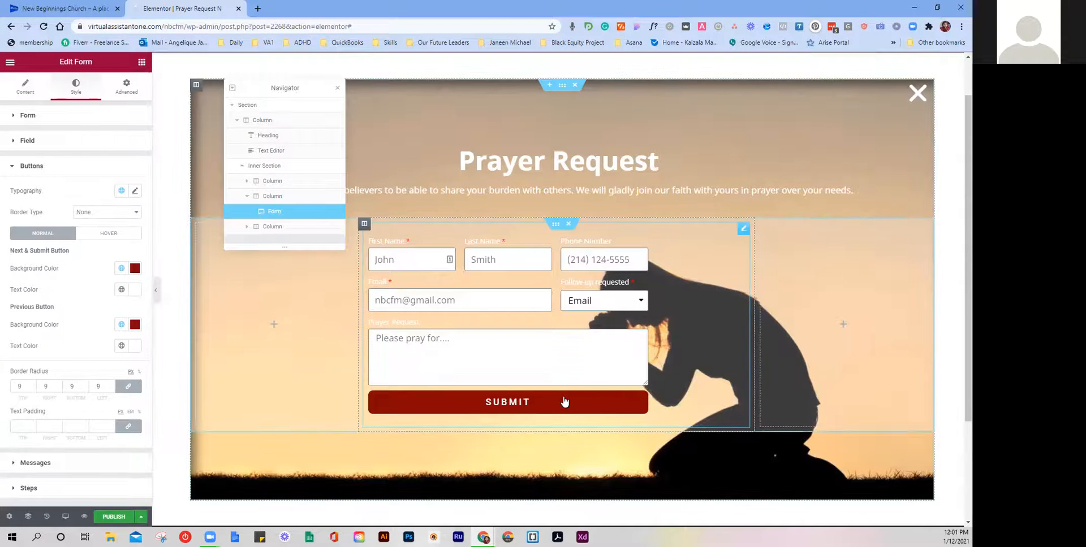
Step: Set the Submit button background to the Secondary yellow, leaving the Previous button Accent red
left_click(122, 325)
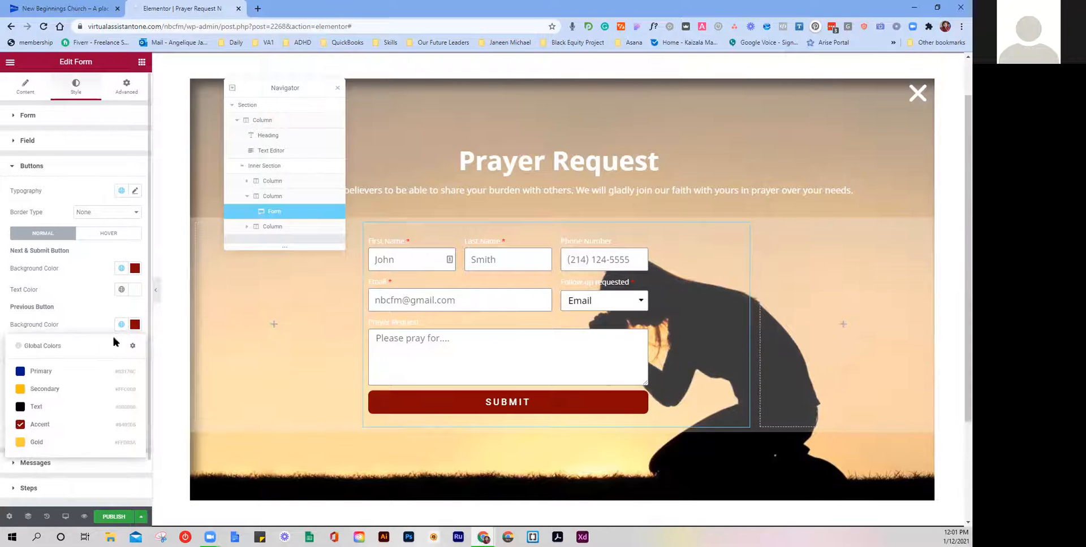
left_click(87, 445)
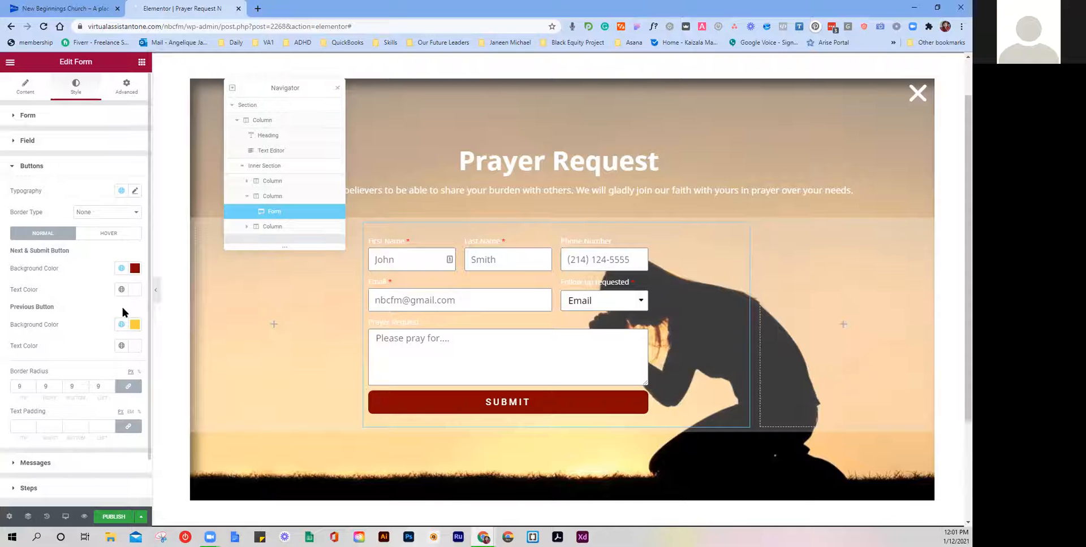
left_click(121, 325)
left_click(65, 425)
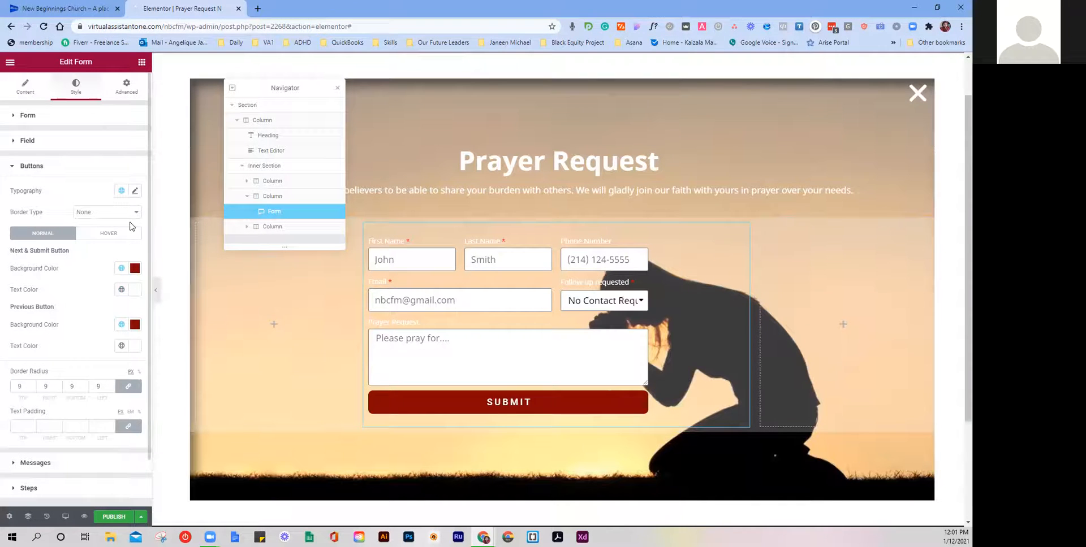
left_click(121, 270)
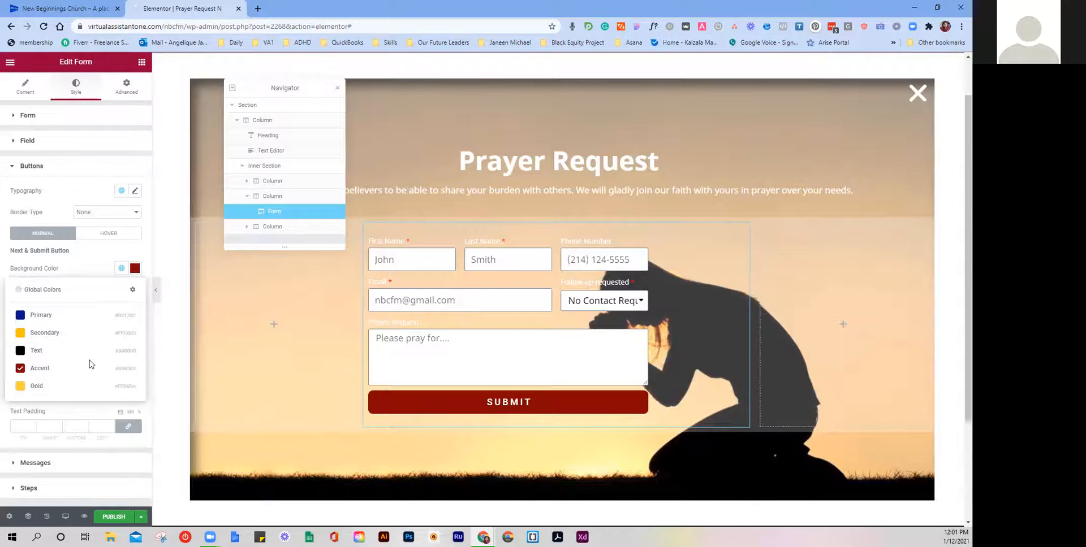
left_click(81, 385)
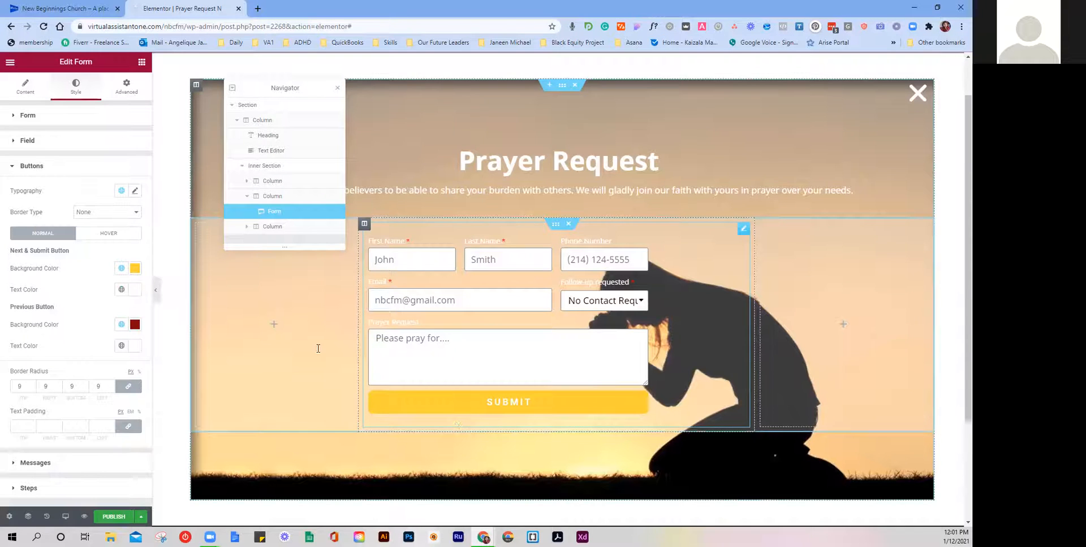
left_click(122, 268)
left_click(102, 333)
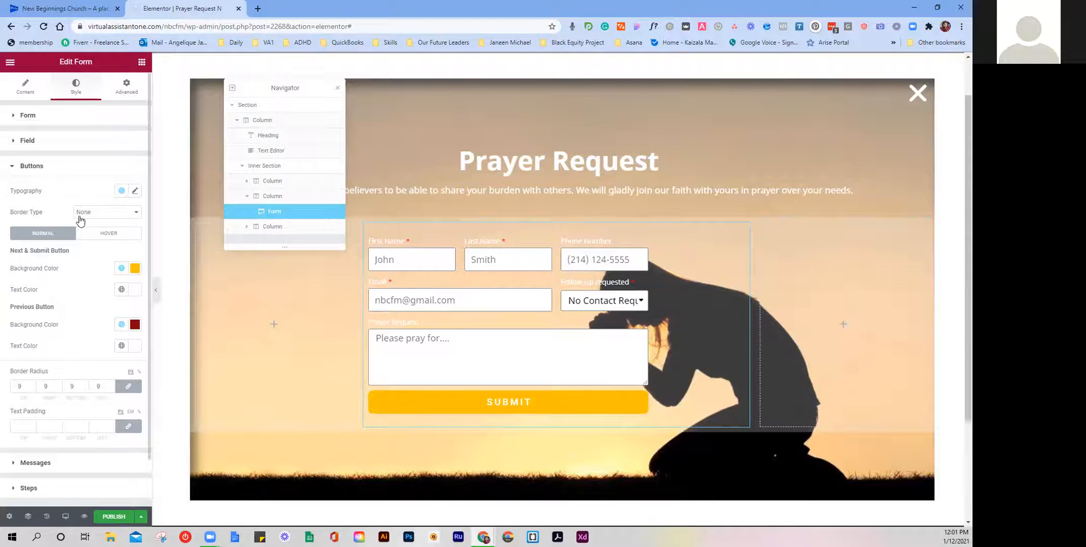
Step: Give the button hover state a near-white #FFF9F9 background and Secondary yellow text
left_click(89, 236)
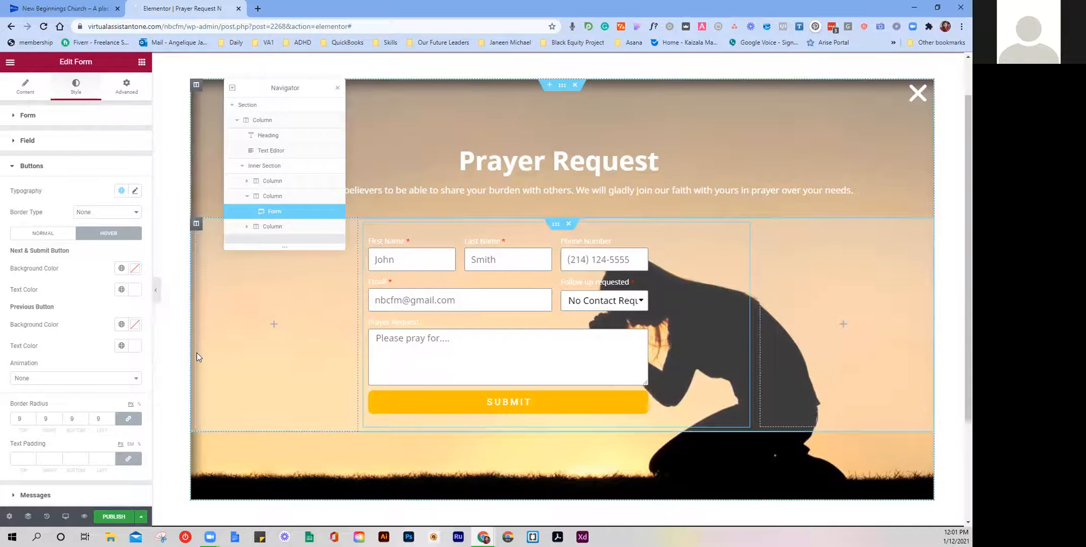
left_click(59, 238)
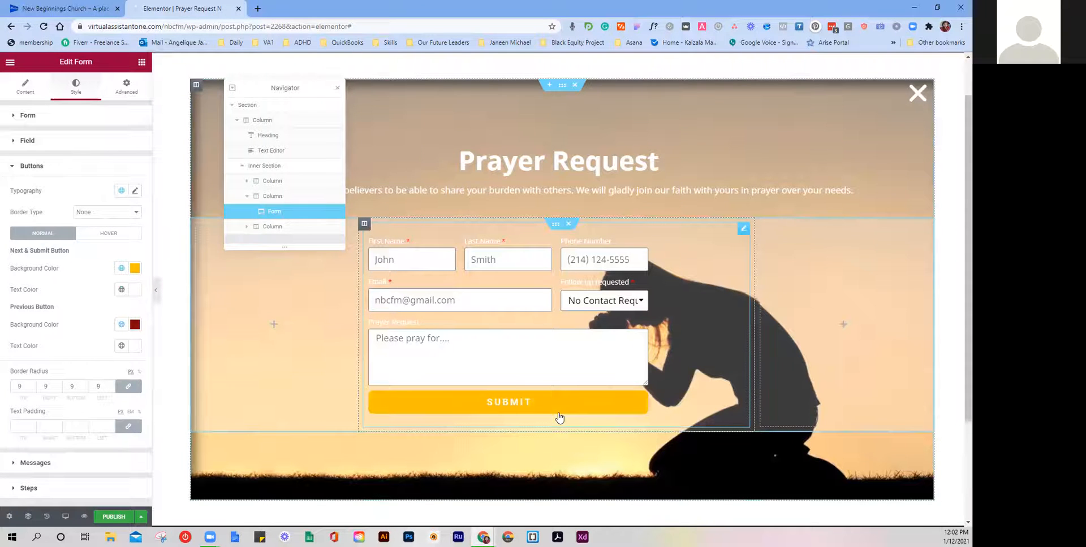
left_click(126, 233)
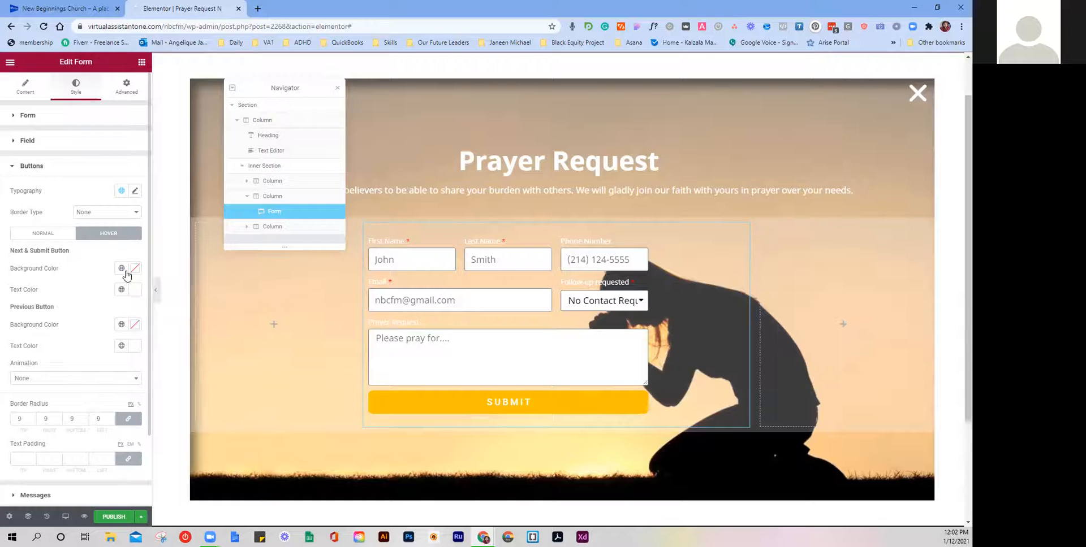
left_click(121, 268)
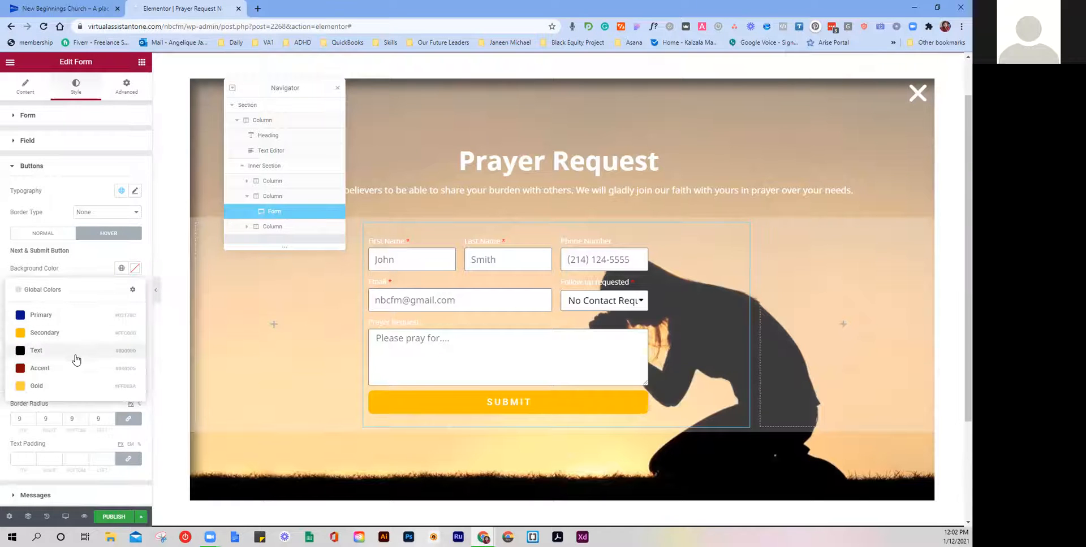
left_click(134, 268)
left_click(21, 318)
left_click_drag(21, 318, 21, 295)
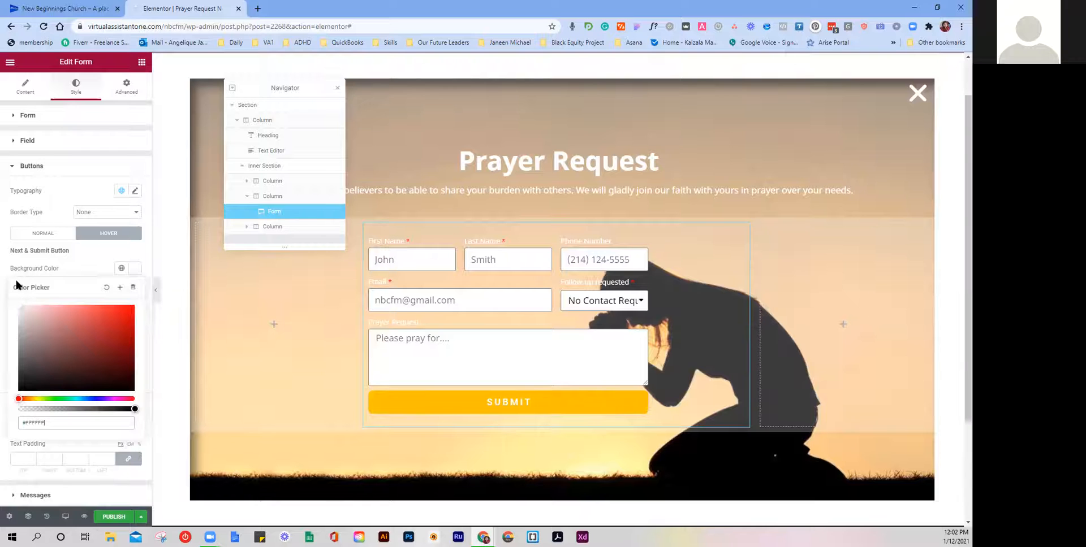
left_click(70, 262)
left_click(121, 290)
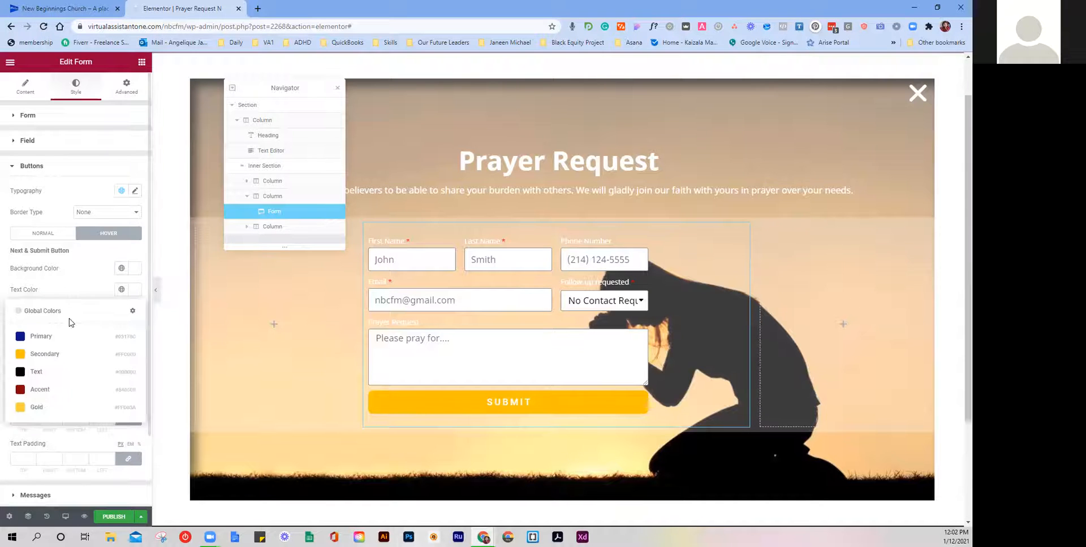
left_click(50, 358)
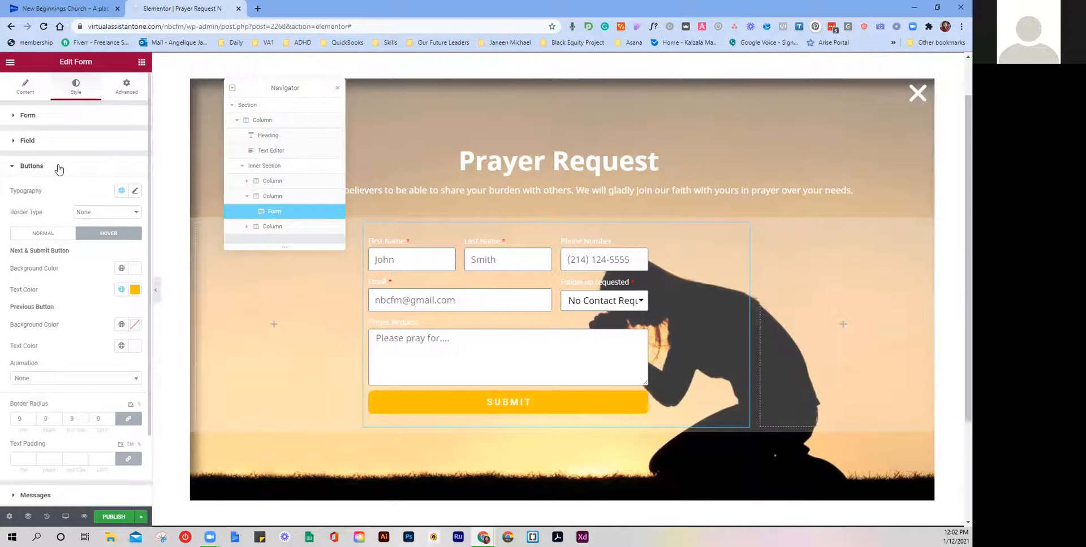
Step: Set the form's column to Middle vertical alignment and Center horizontal alignment
left_click(57, 142)
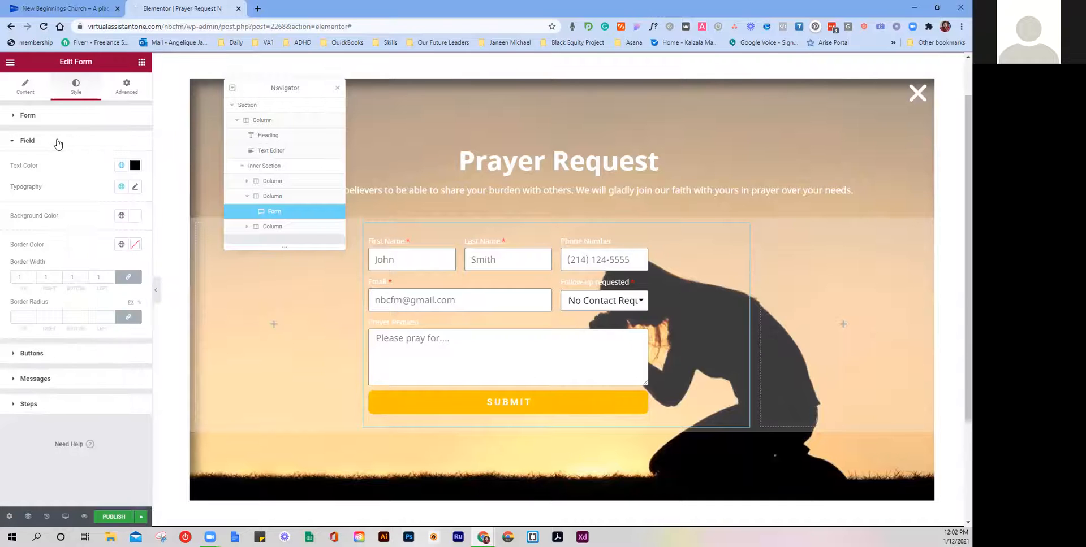
left_click(52, 116)
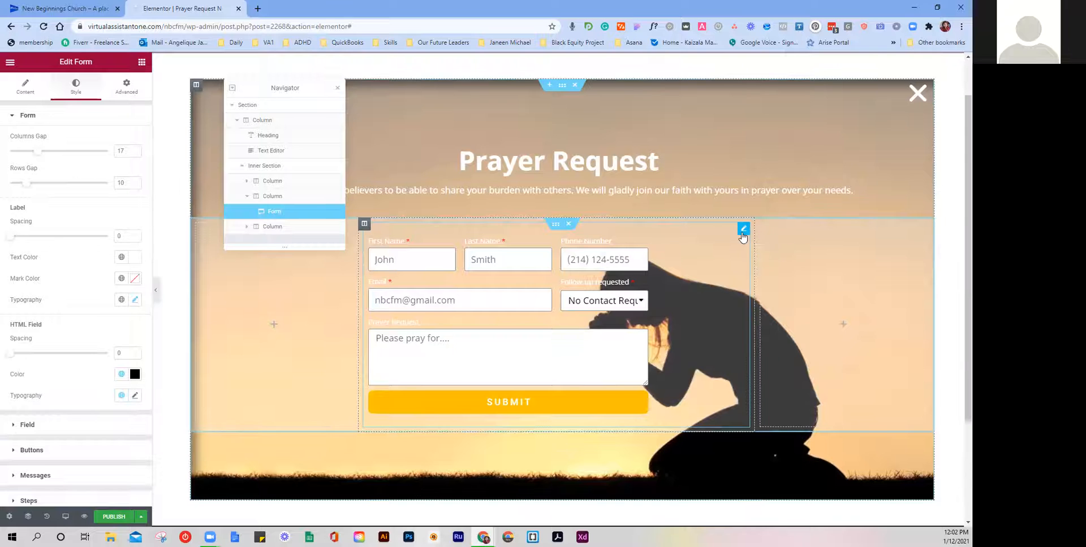
left_click(364, 224)
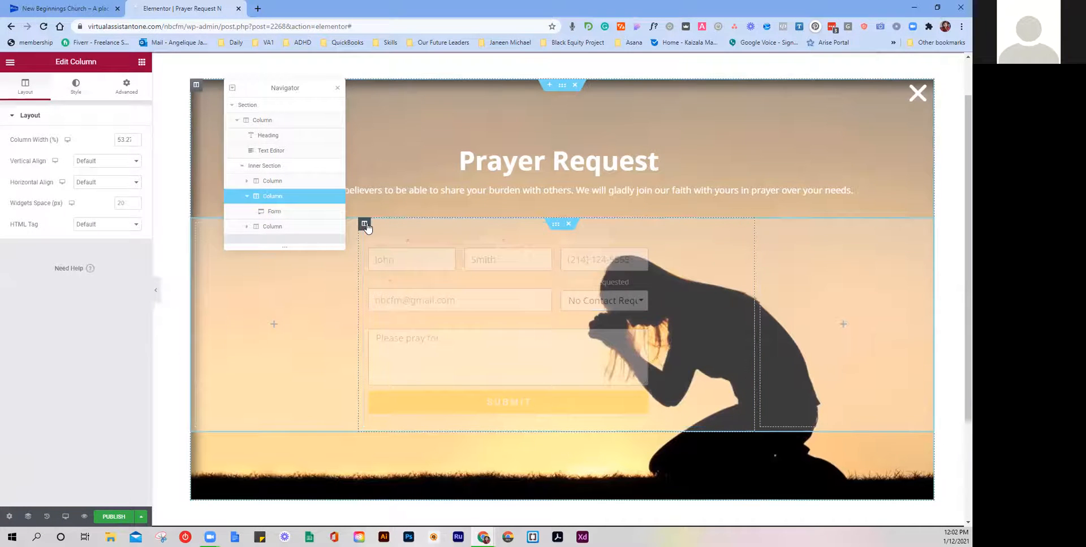
left_click(86, 161)
left_click(93, 188)
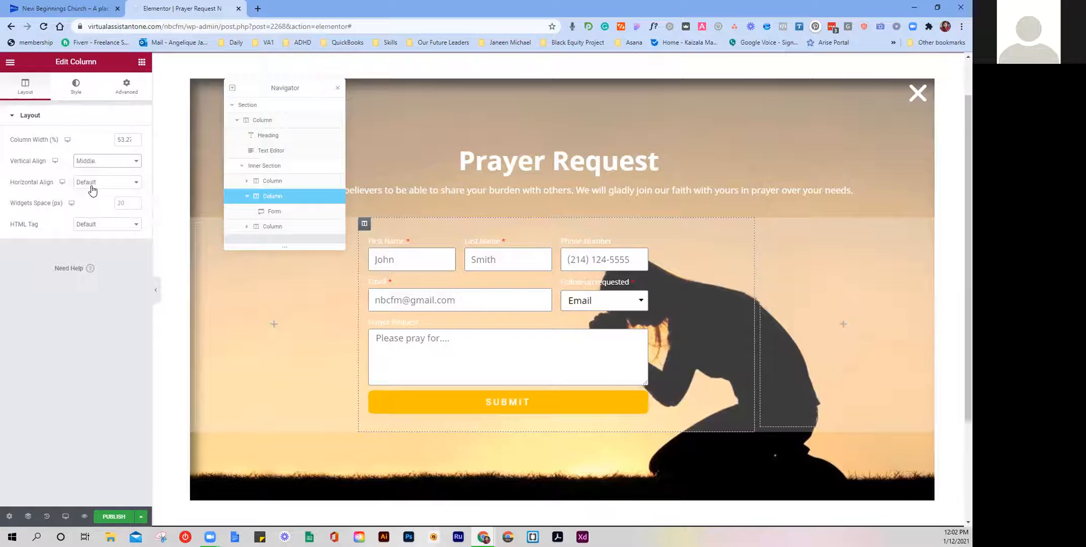
left_click(95, 182)
left_click(94, 209)
left_click(77, 97)
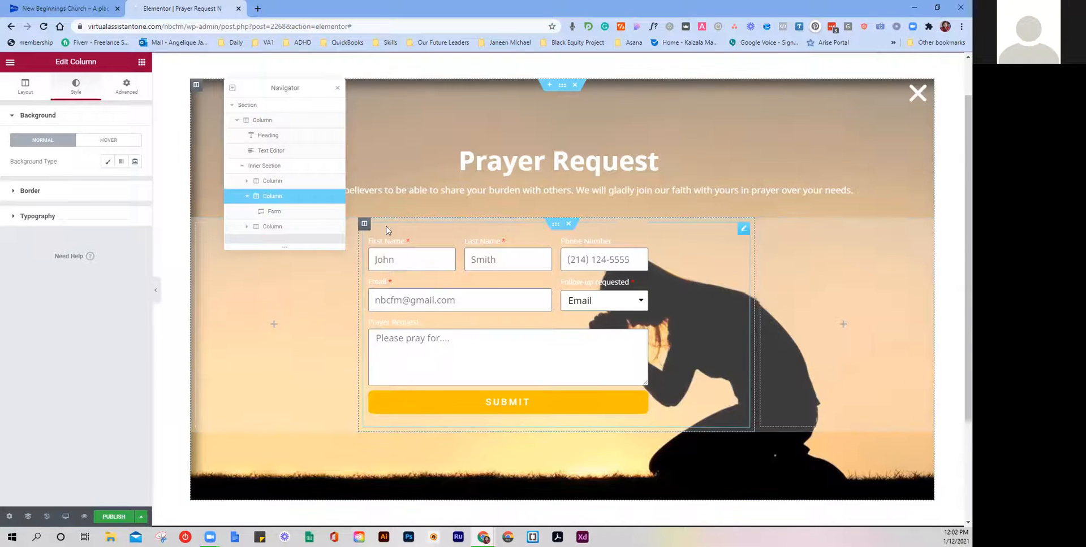
left_click(744, 229)
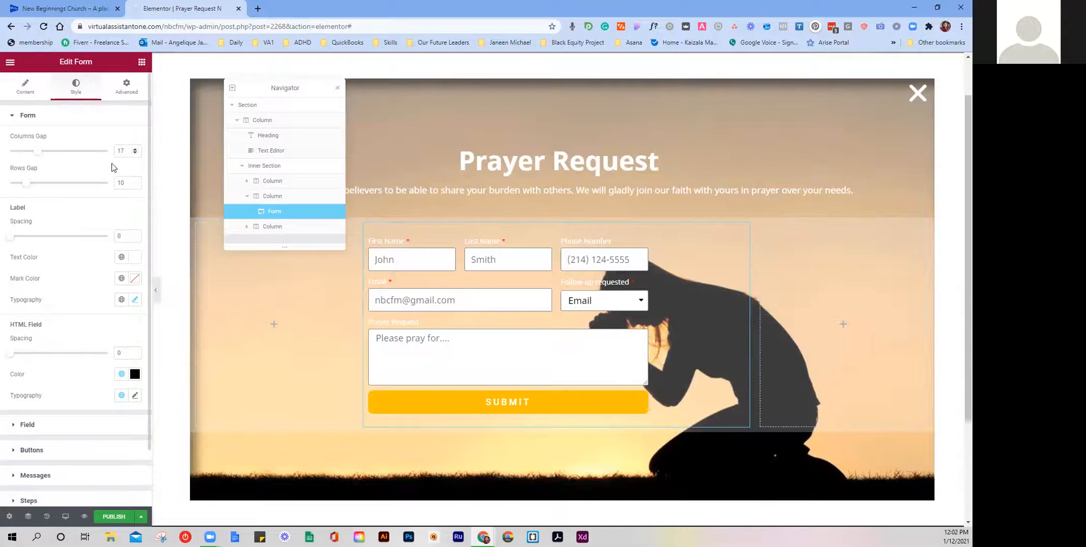
Step: Replace the Email notification's sender address with the church's contact address
left_click(26, 97)
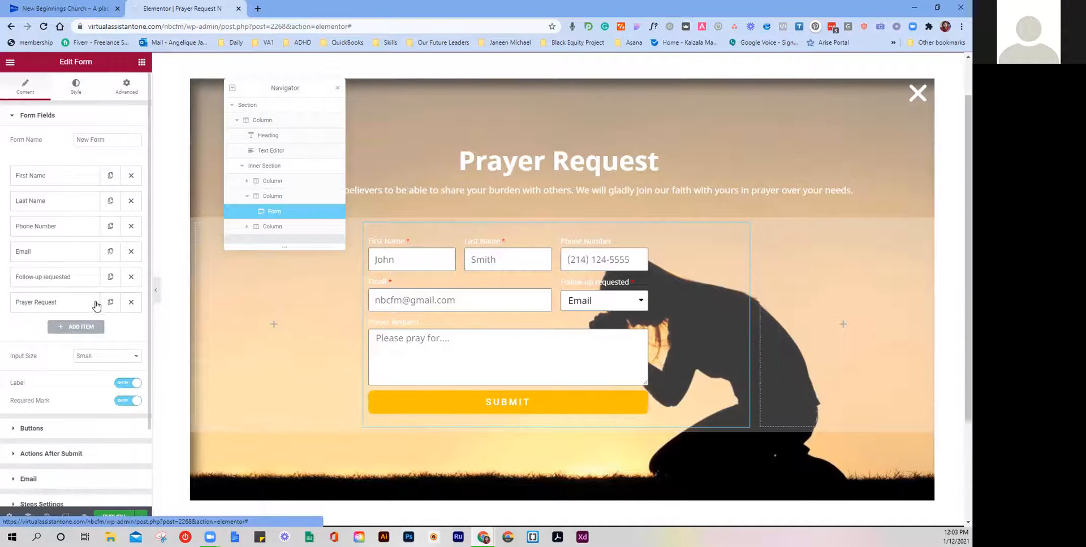
scroll(96, 304, "down", 2)
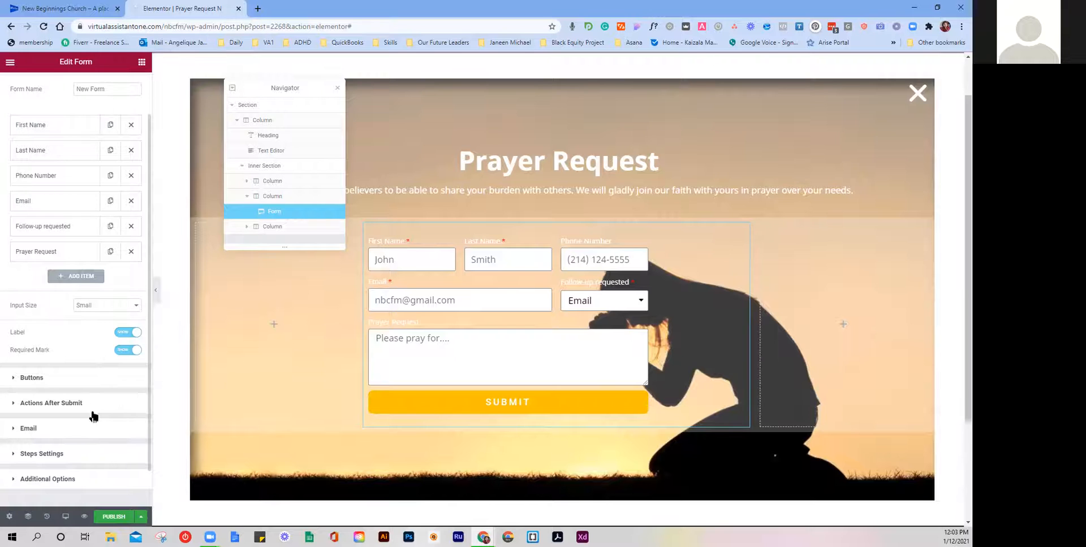
left_click(62, 479)
left_click(71, 223)
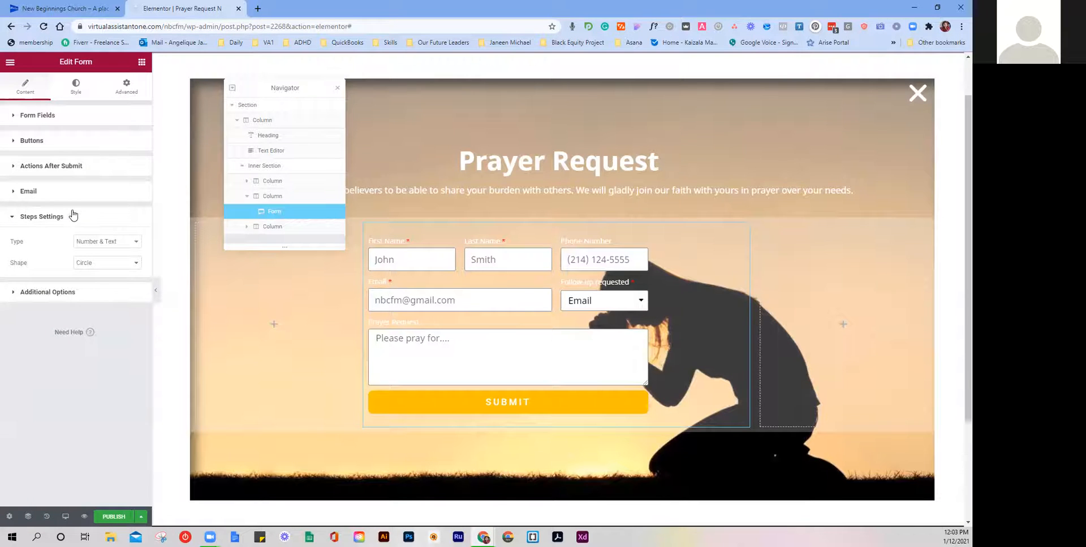
left_click(75, 192)
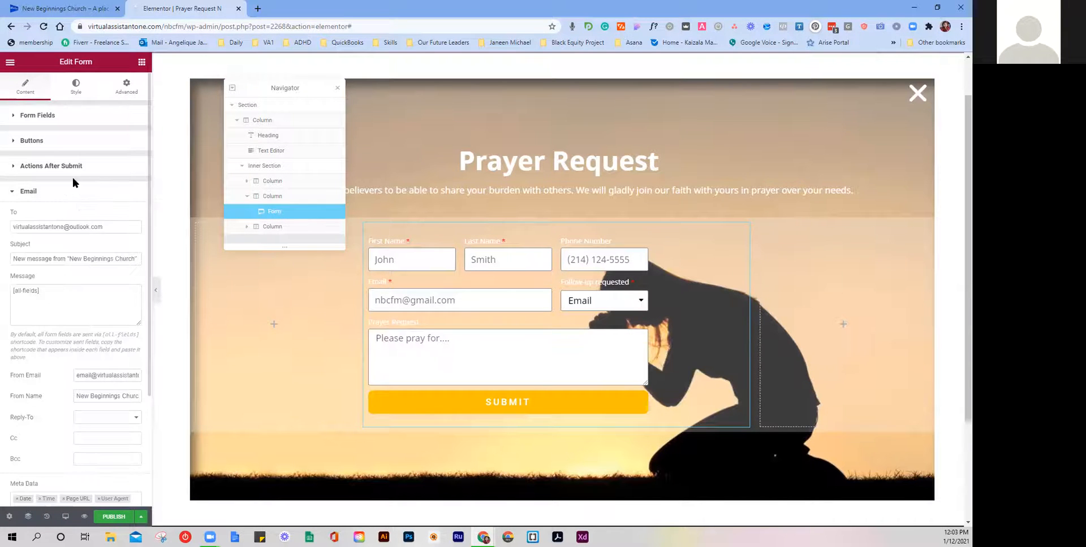
scroll(85, 266, "down", 1)
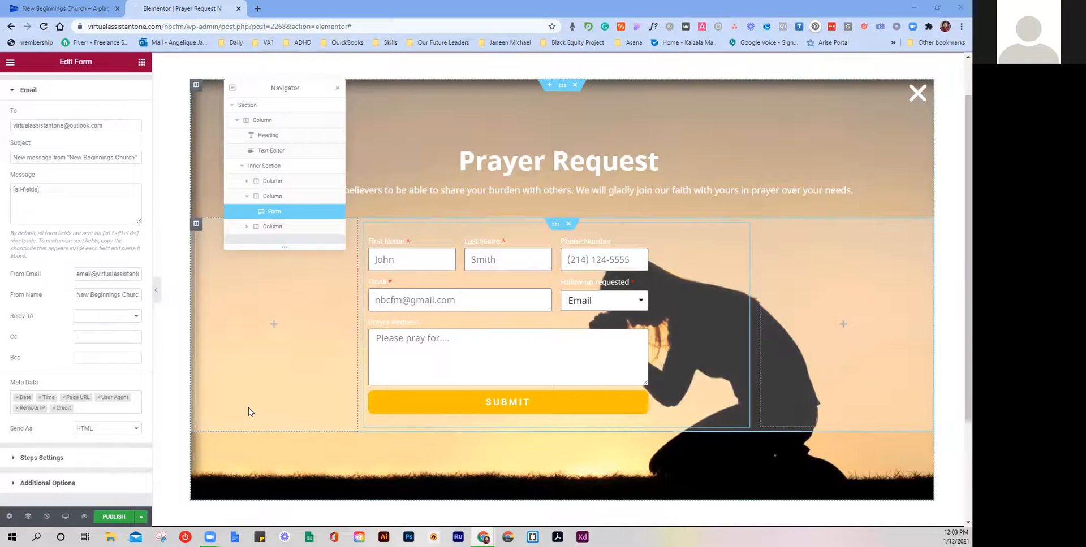
triple_click(87, 272)
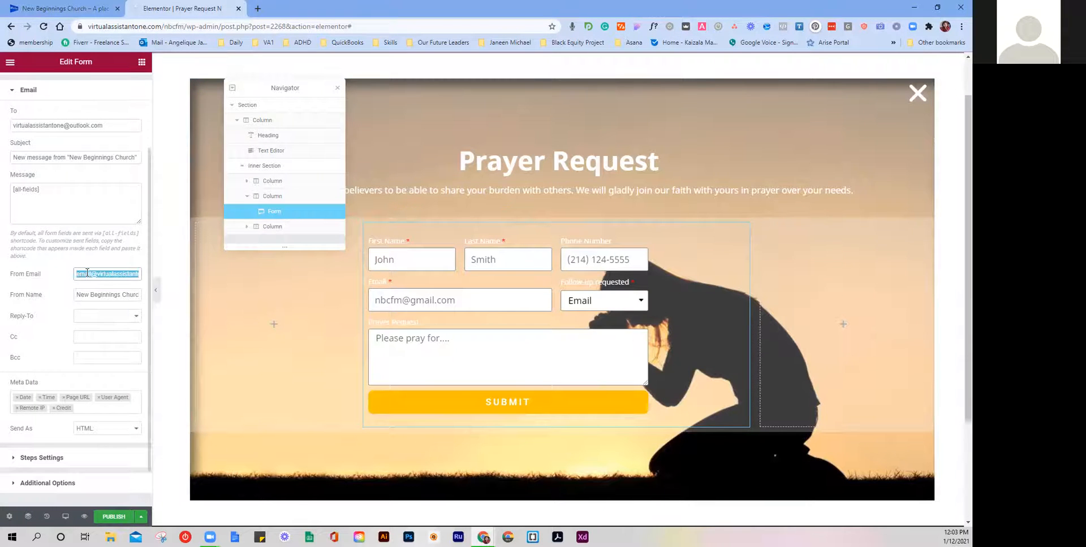
key("BackSpace")
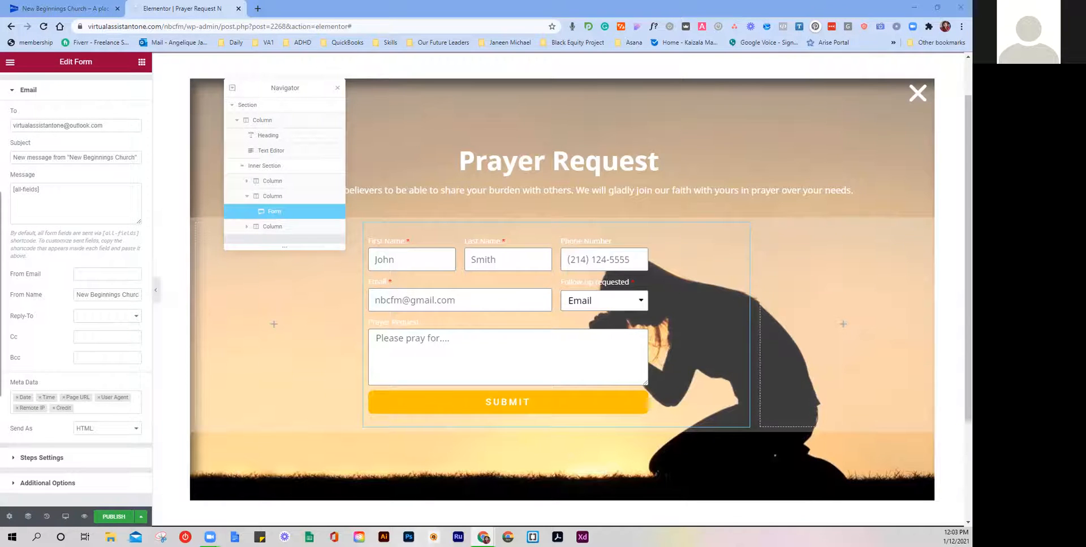
left_click(97, 275)
key("ctrl+v")
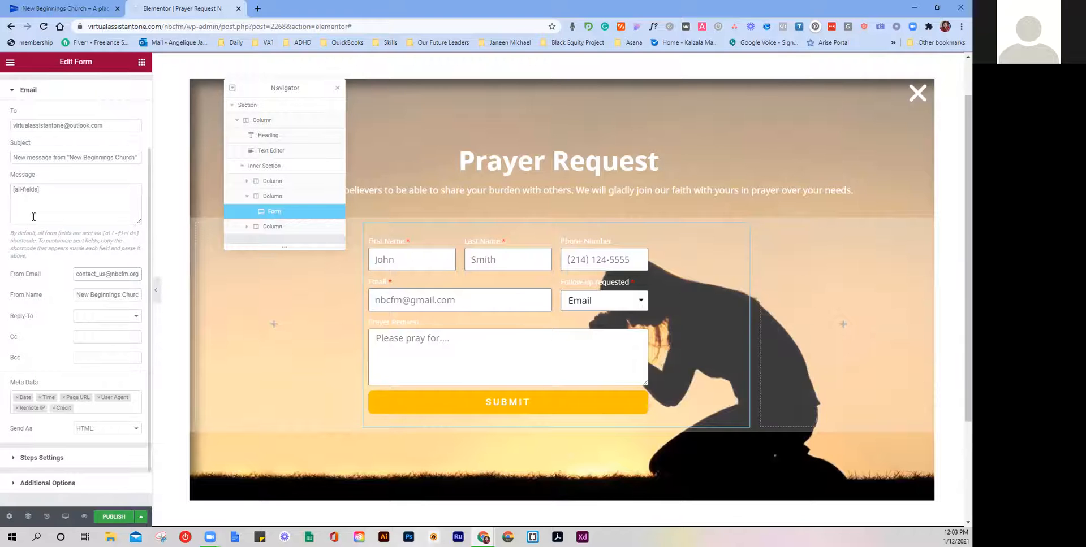
Step: Set the church's contact address as recipient and expand Actions After Submit
left_click(43, 126)
key("ctrl+a")
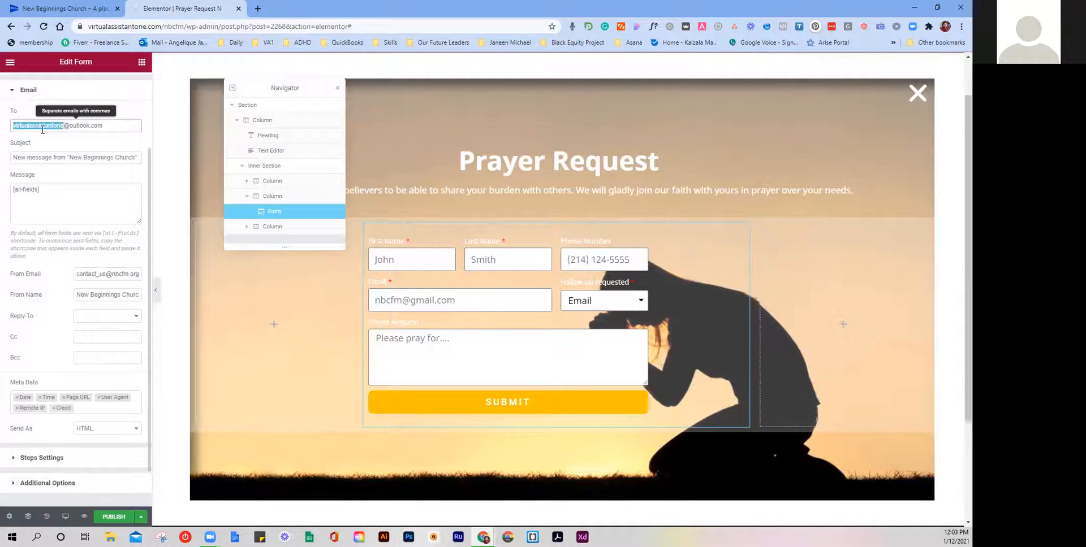
key("ctrl+v")
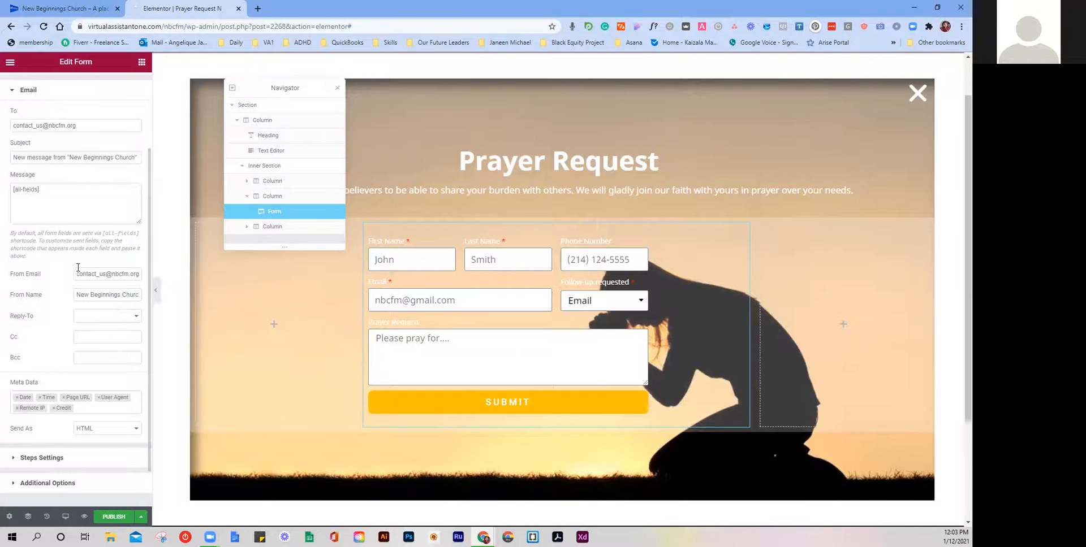
scroll(82, 255, "up", 2)
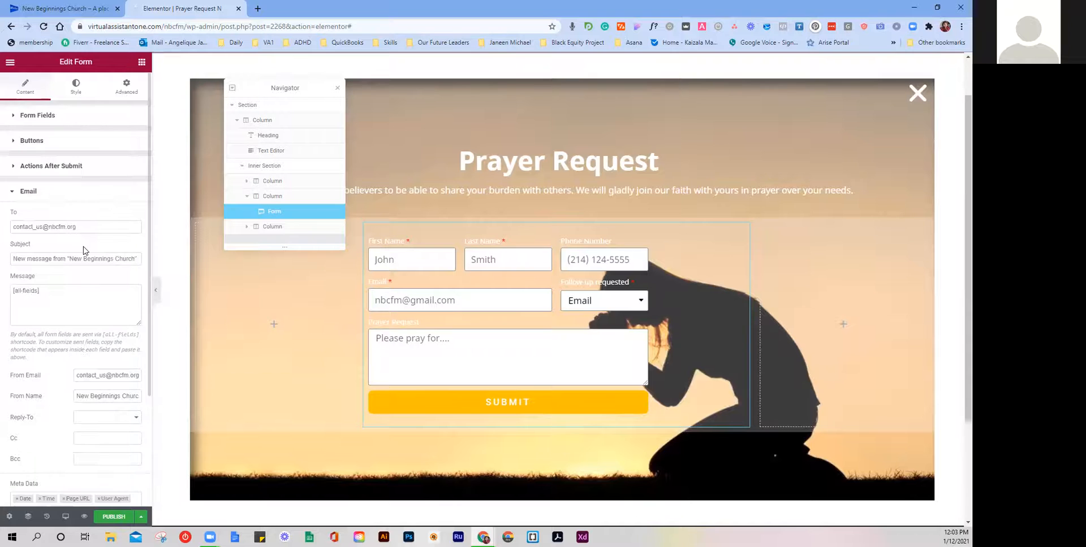
left_click(14, 194)
left_click(54, 166)
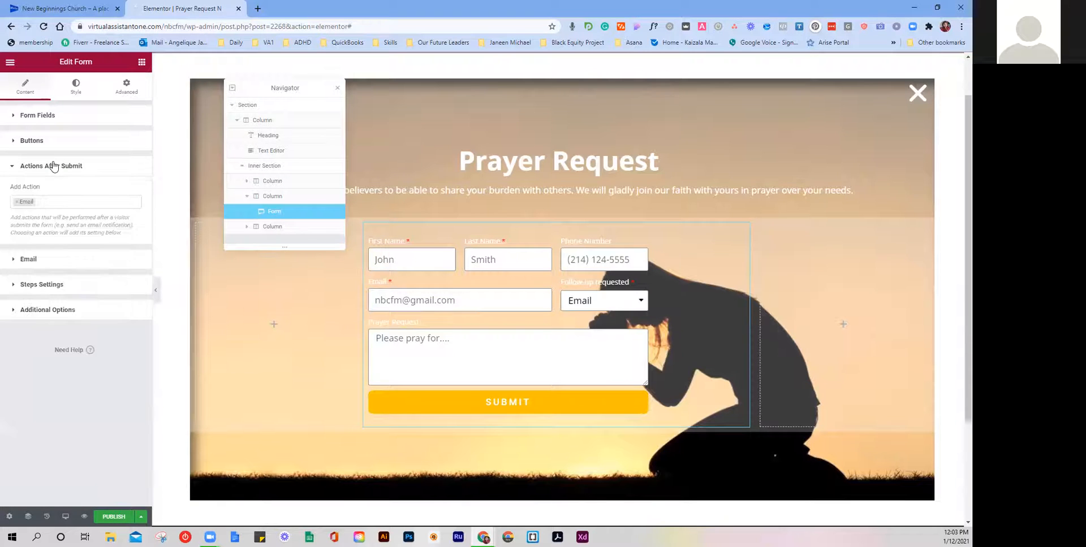
Step: Change the Form Name from 'New Form' to 'Prayer Request'
left_click(70, 142)
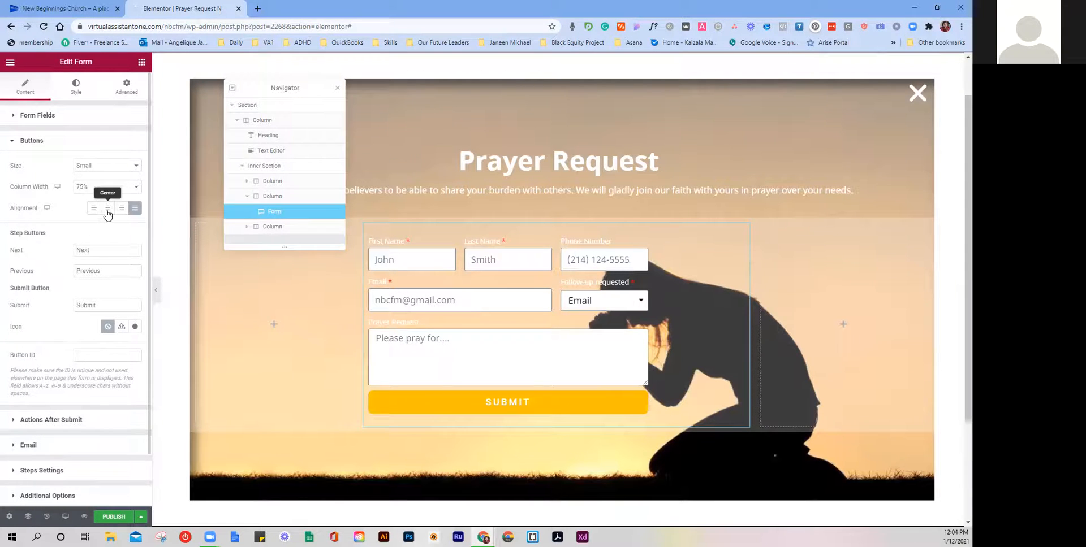
left_click(86, 124)
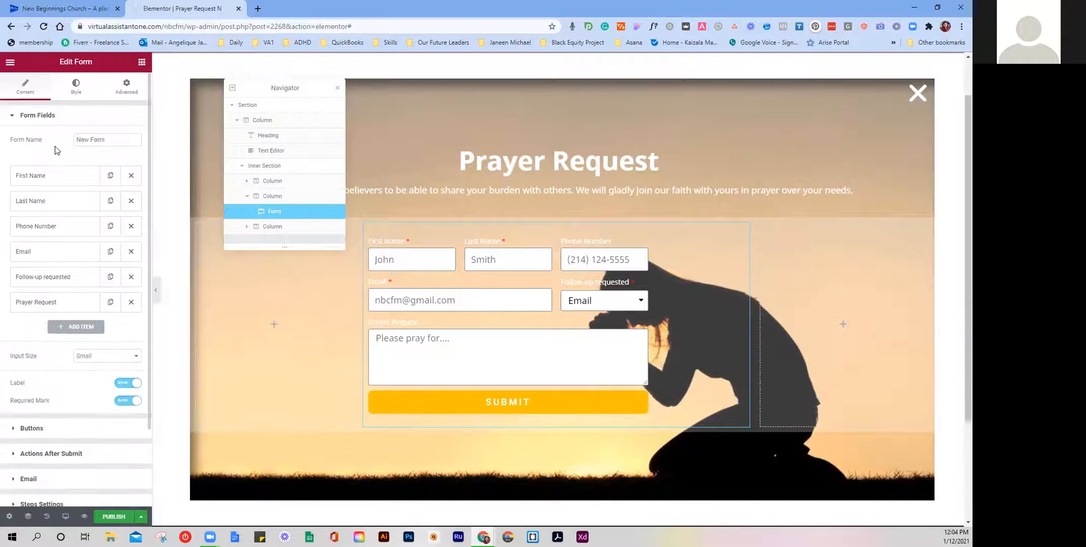
double_click(92, 139)
key("BackSpace")
key("BackSpace")
key("BackSpace")
key("BackSpace")
key("BackSpace")
type("Prayer Request")
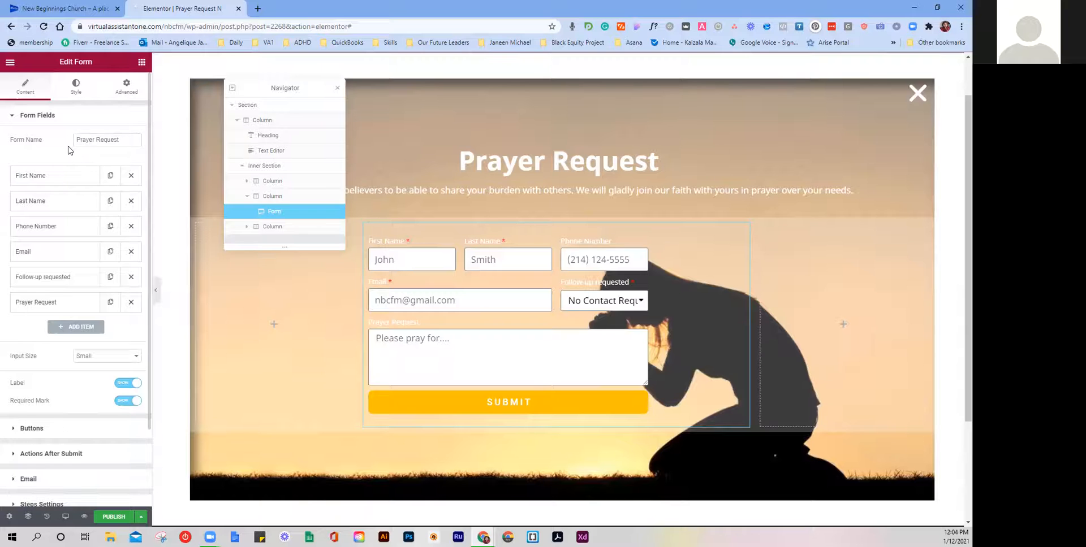
left_click(76, 88)
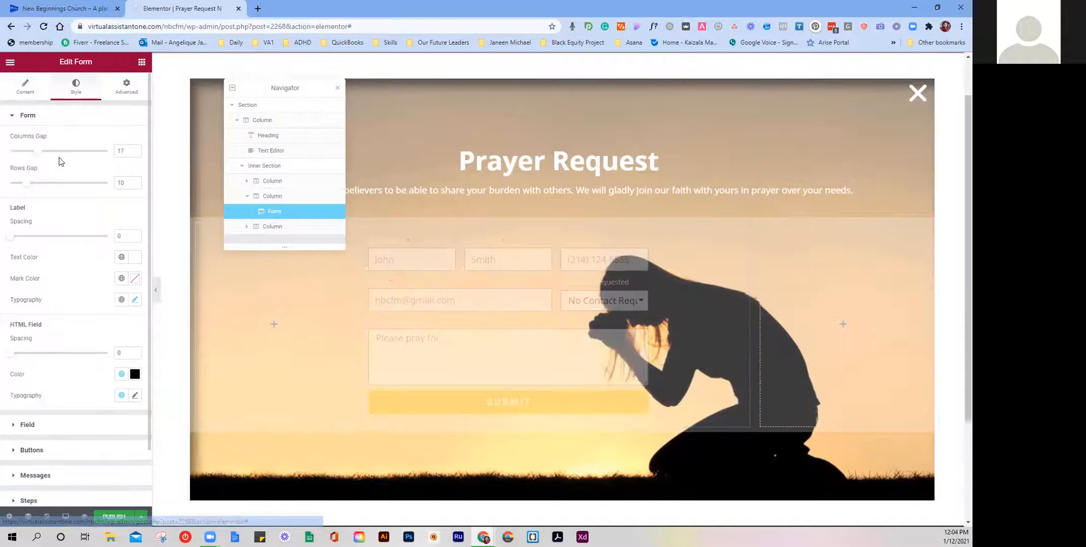
Step: Give the form fields a black #000000 border of width 1 with radius 8
scroll(60, 189, "down", 2)
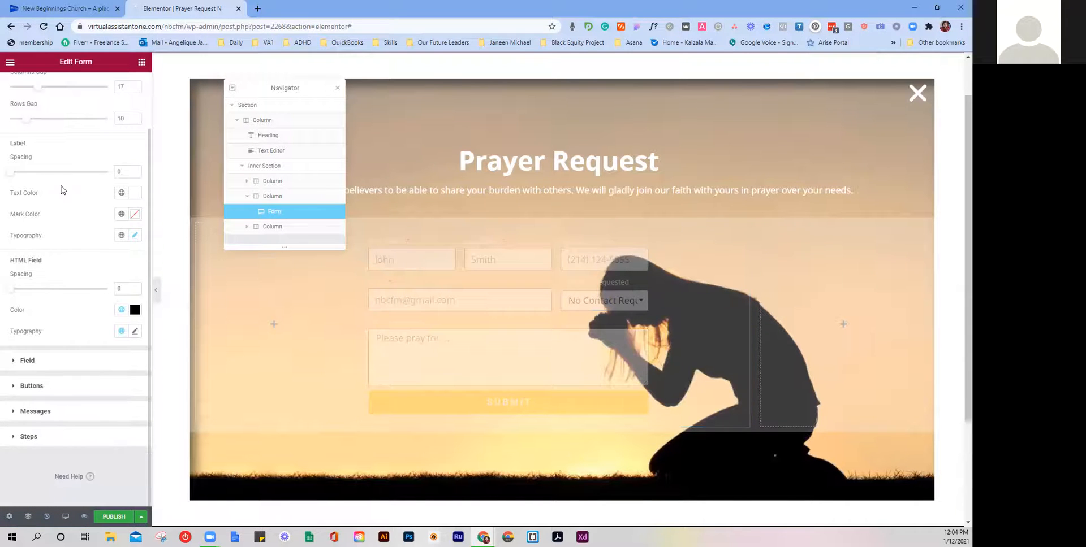
left_click(71, 370)
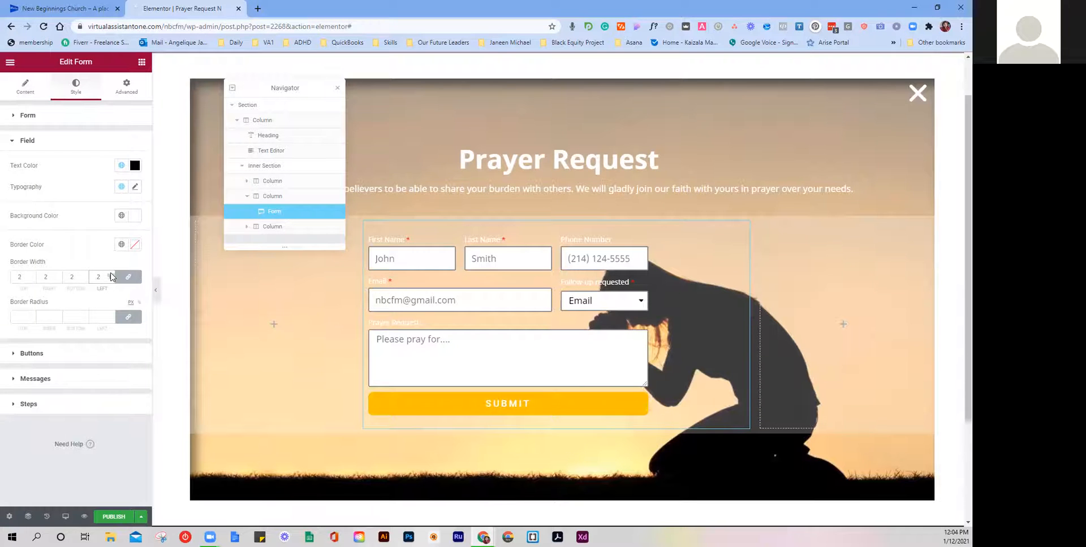
left_click(133, 245)
left_click_drag(74, 351, 19, 368)
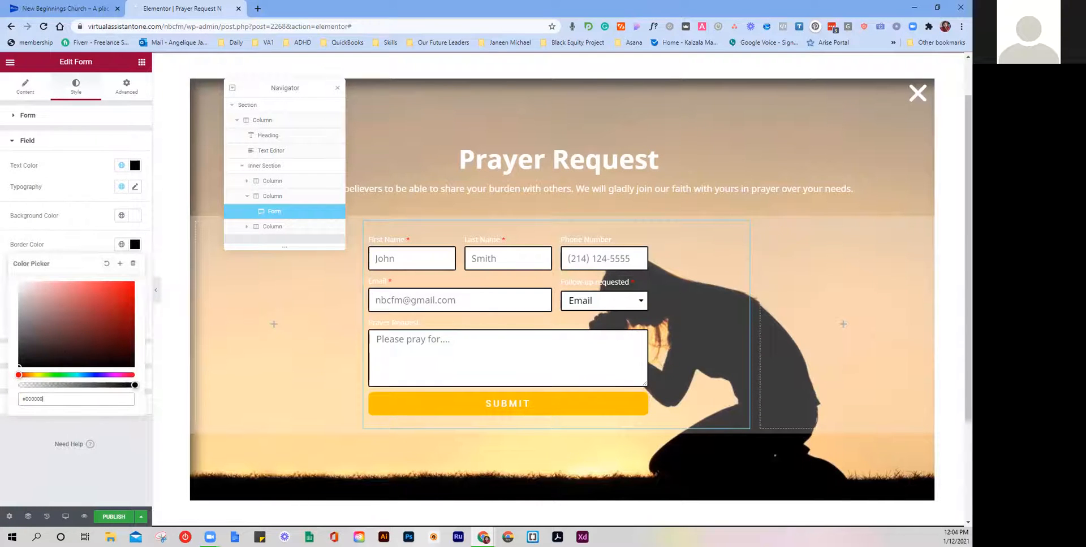
left_click(88, 246)
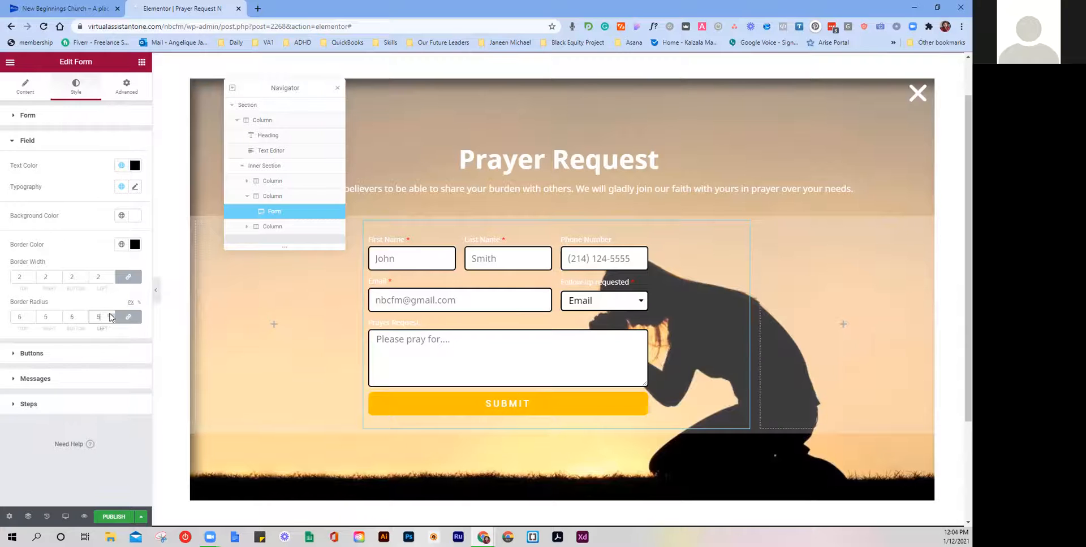
left_click(109, 280)
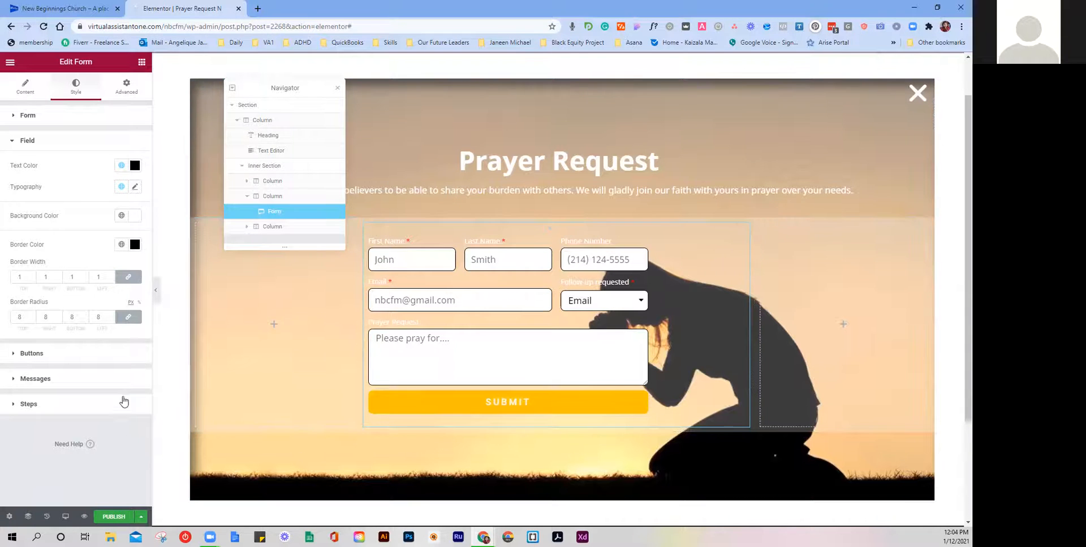
left_click(110, 119)
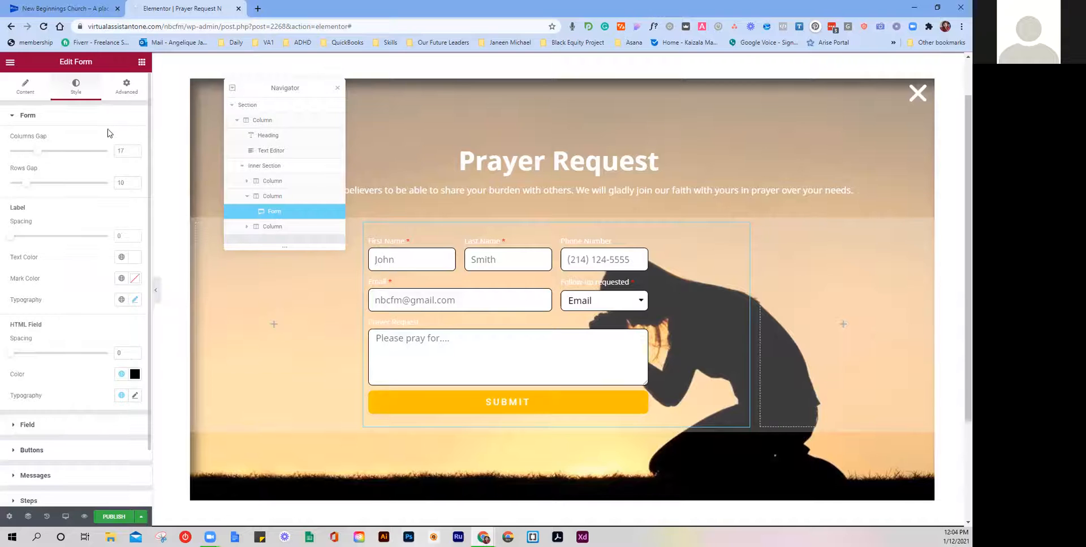
Step: Color the form labels with the global black Text colour, then view the live church site
scroll(96, 232, "down", 2)
scroll(96, 233, "up", 2)
left_click(436, 254)
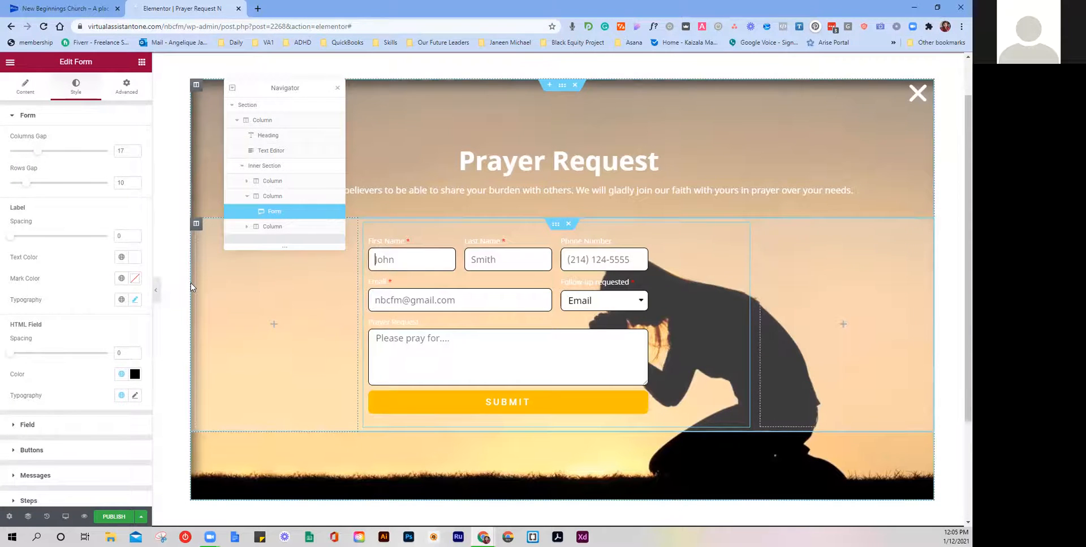
left_click(119, 263)
left_click(40, 342)
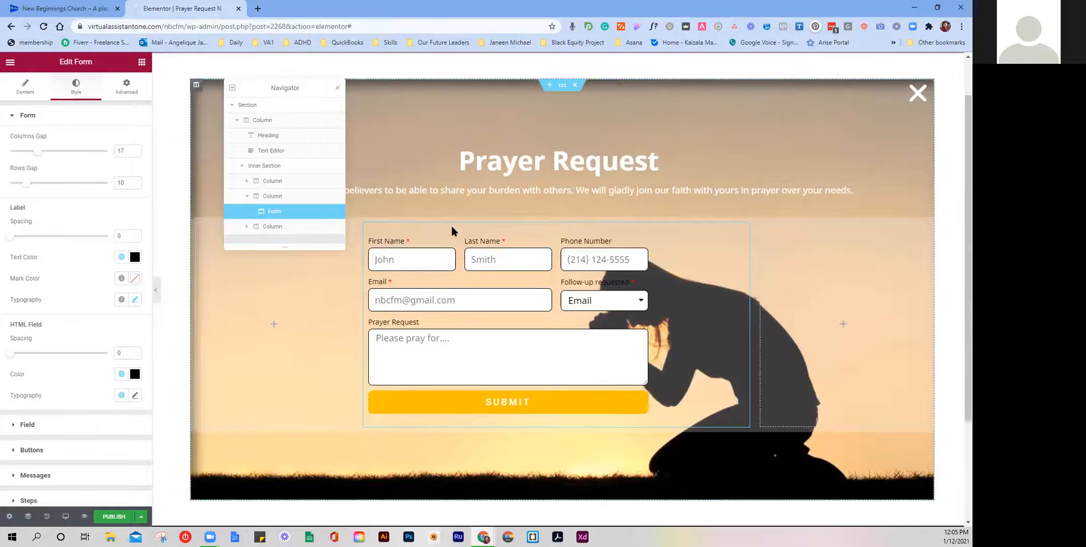
left_click(109, 7)
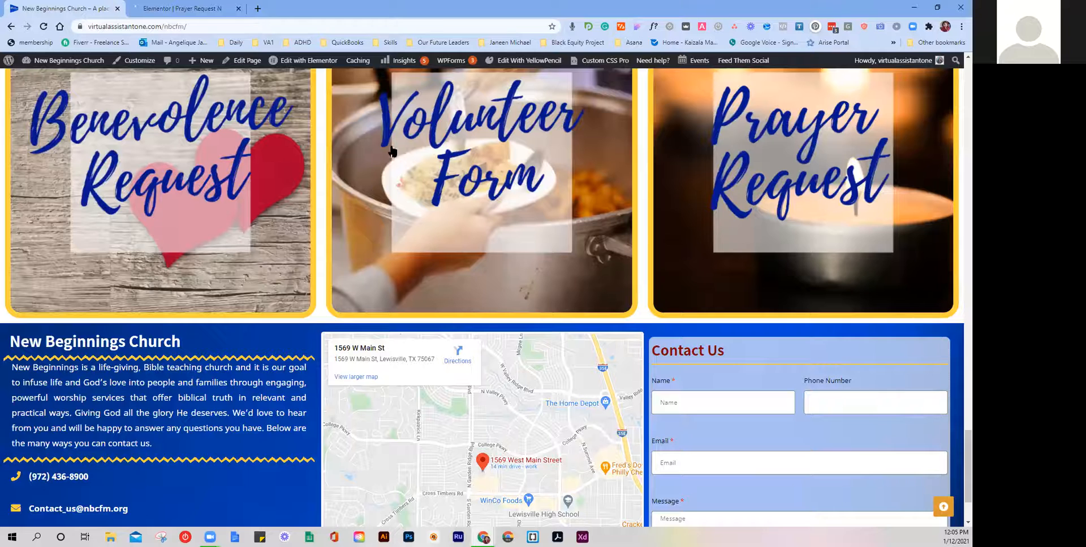
Step: Preview the live site's Volunteer Form popup, close it, and return to the Elementor editor
left_click(427, 140)
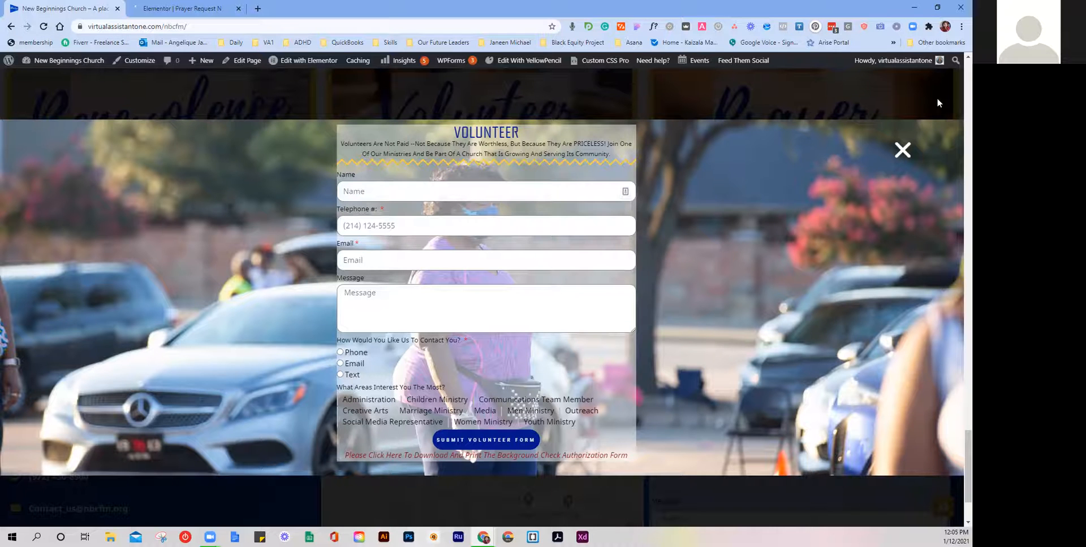
left_click(901, 150)
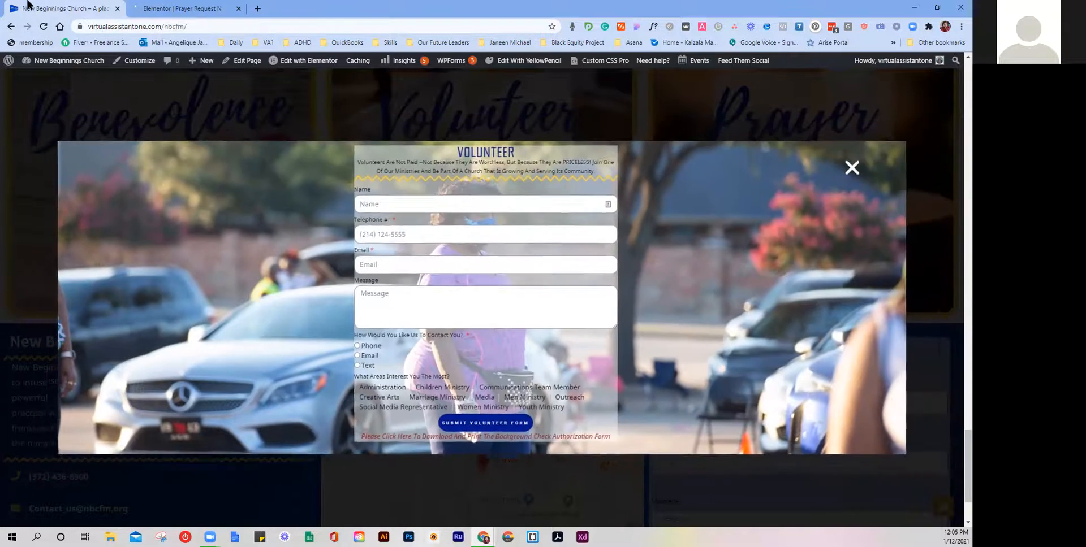
left_click(178, 8)
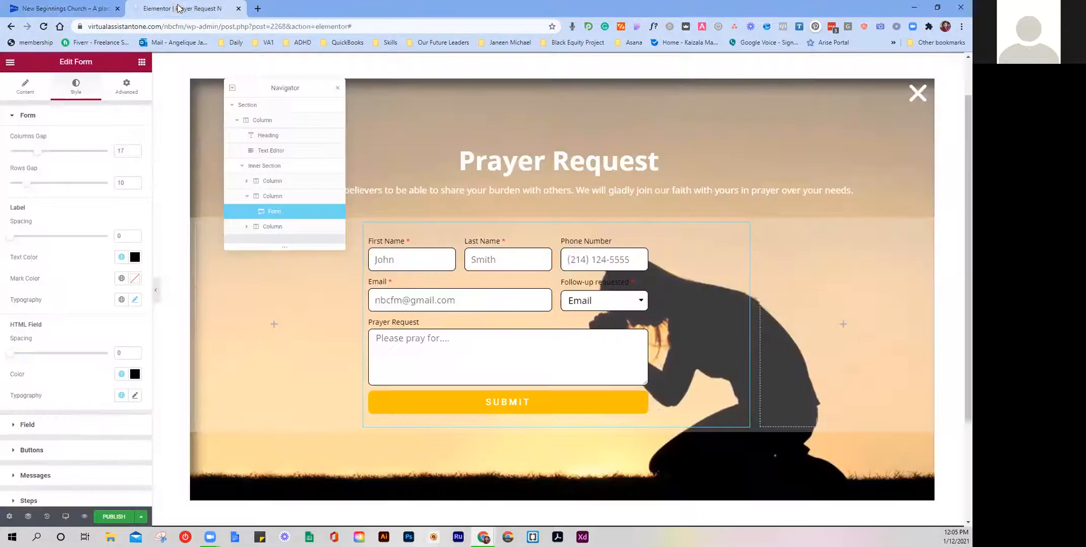
Step: Add a Divider widget below the subtitle and set its style to Zigzag
left_click(538, 191)
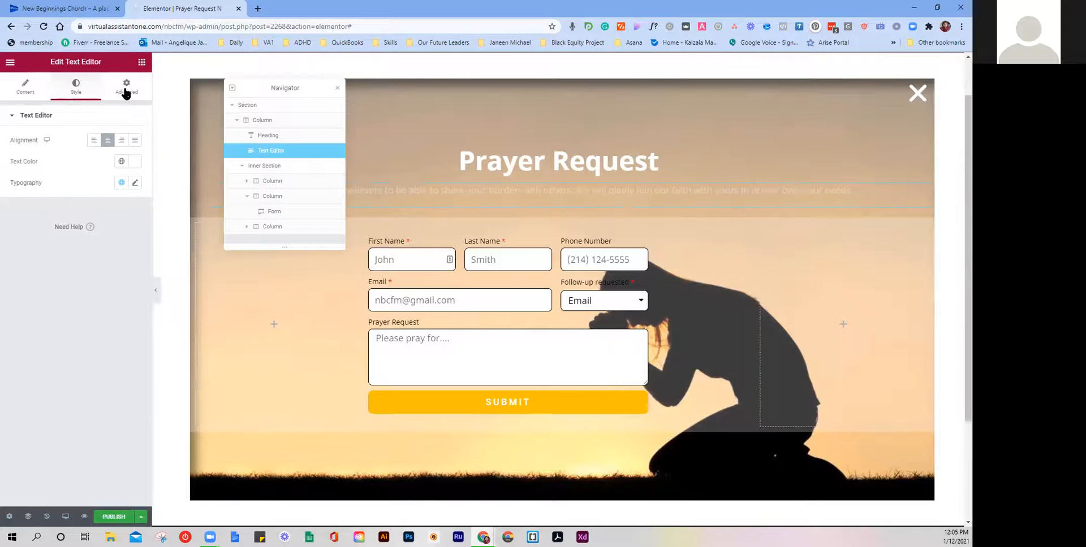
left_click(141, 61)
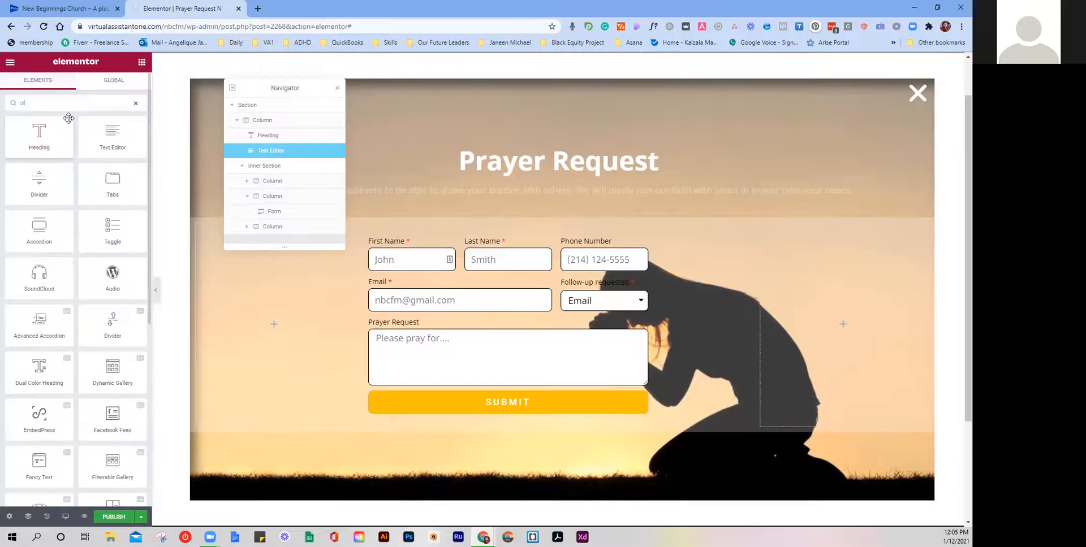
type("divi")
left_click_drag(50, 146, 461, 217)
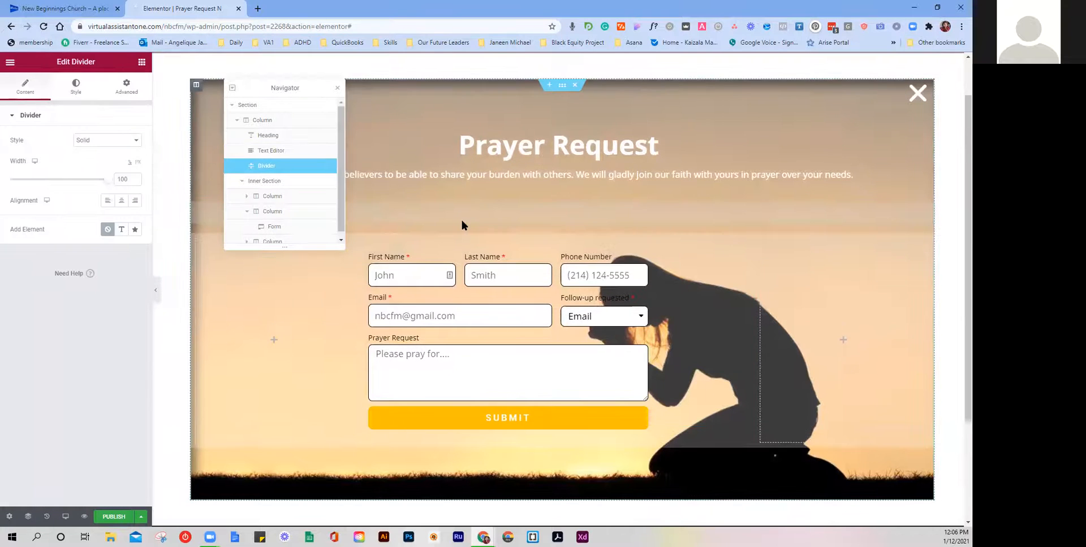
left_click(128, 140)
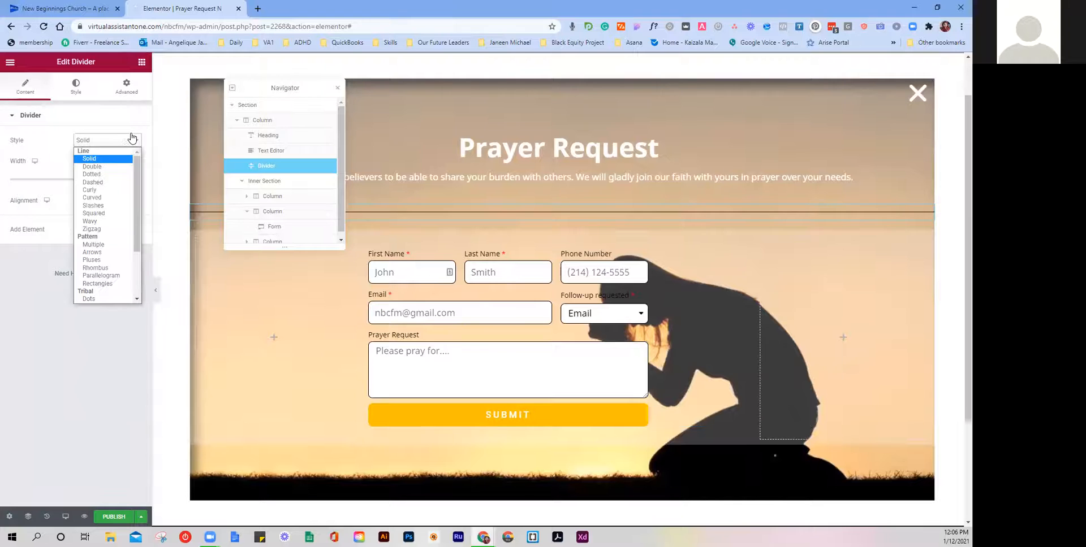
left_click(112, 230)
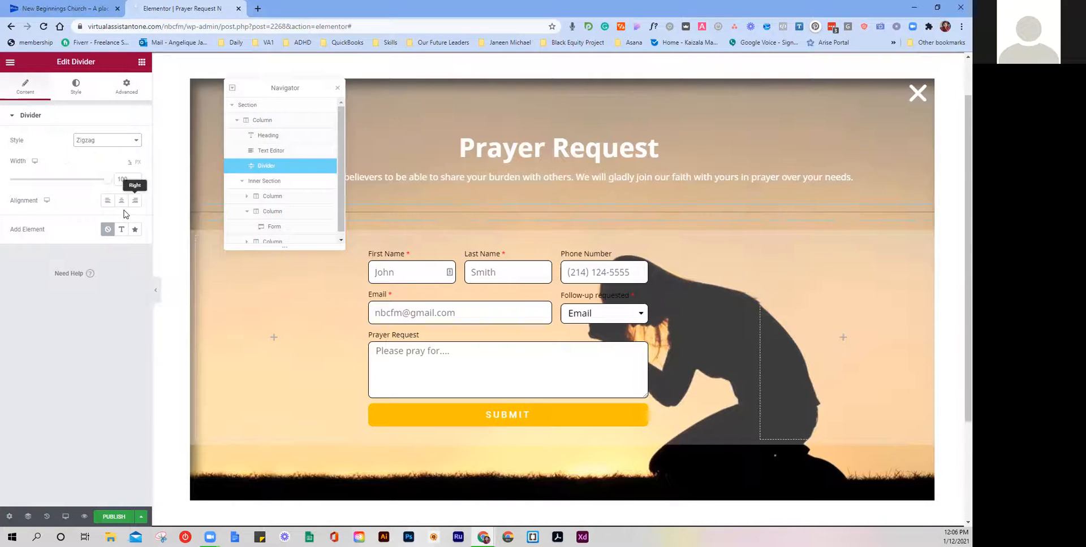
Step: Color the zigzag divider Gold with weight 5 and adjust its gap to 8
left_click(81, 99)
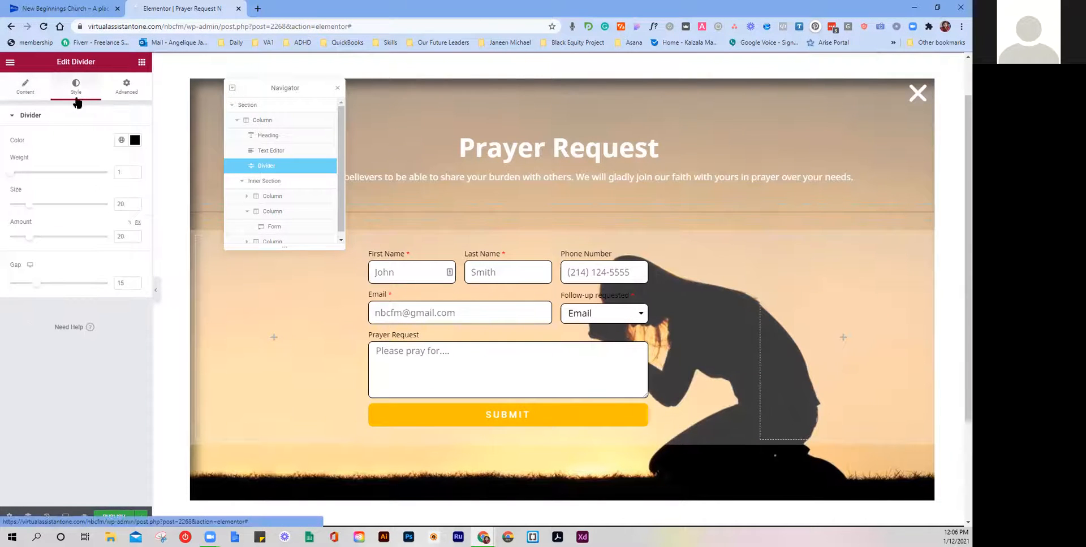
left_click(122, 141)
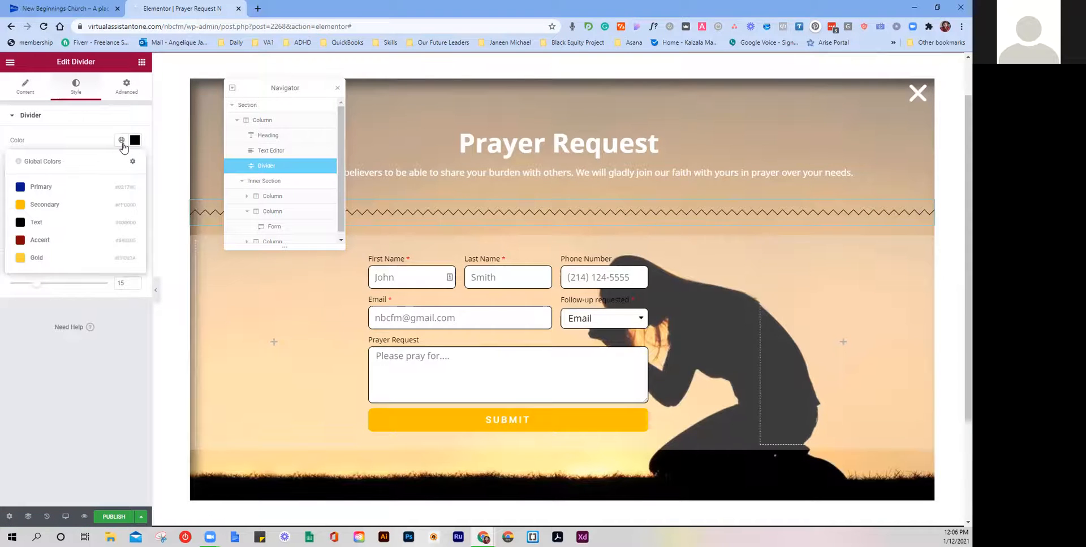
left_click(67, 258)
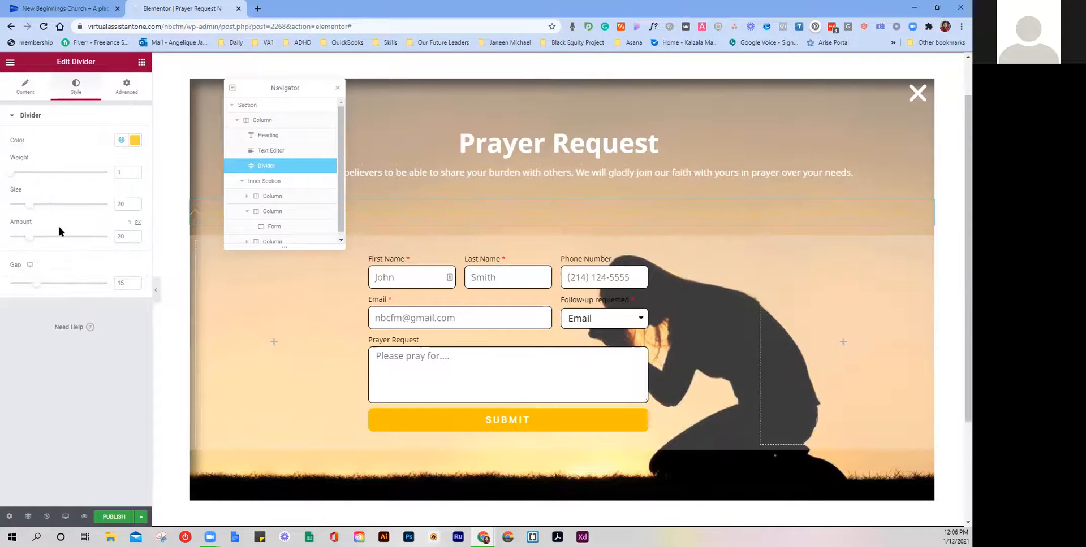
left_click(135, 170)
type("5")
left_click_drag(34, 290, 24, 294)
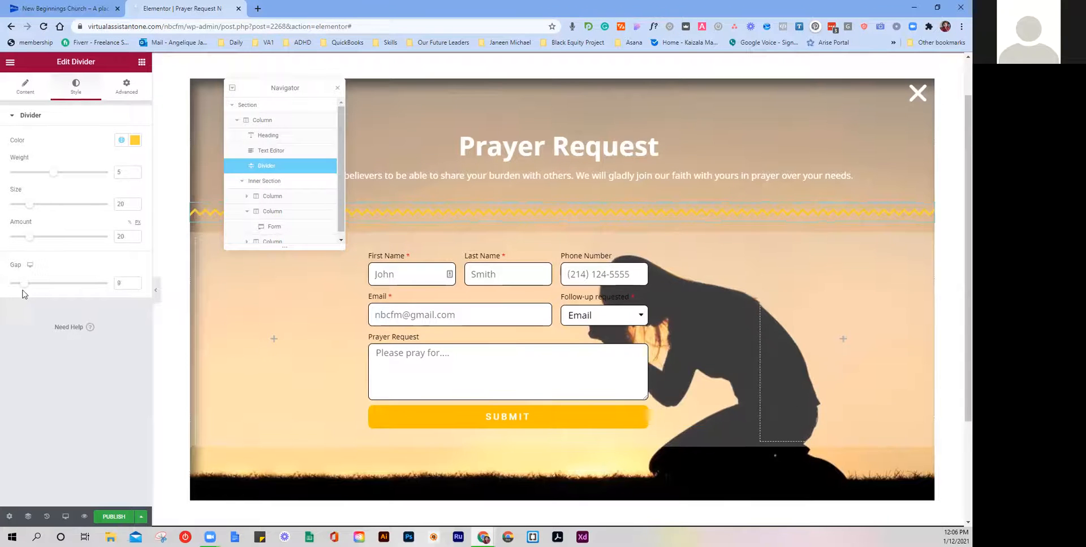
Step: Set the divider's top margin to -38 so it sits right under the subtitle
left_click(126, 88)
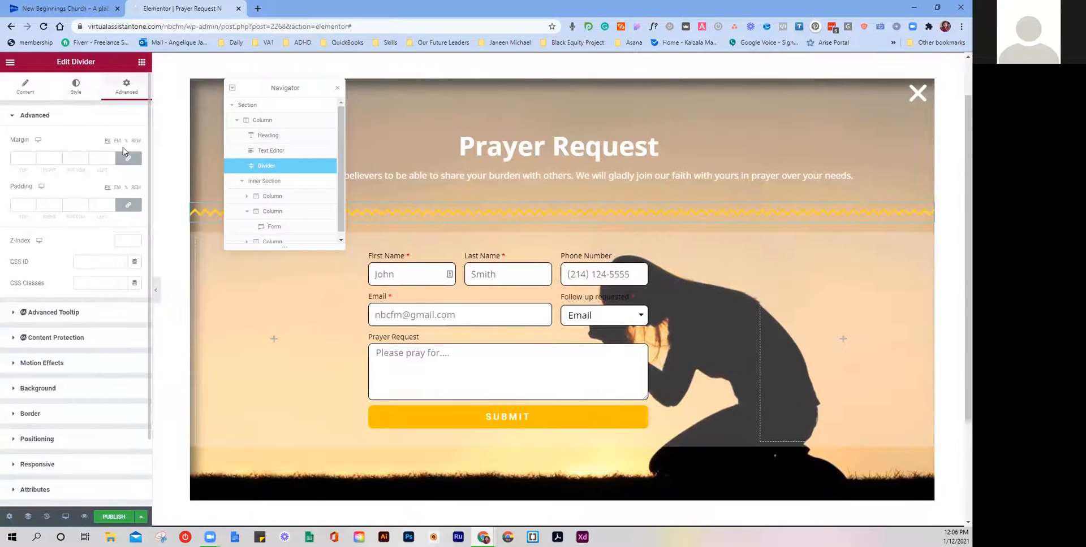
left_click(33, 161)
left_click_drag(34, 161, 34, 161)
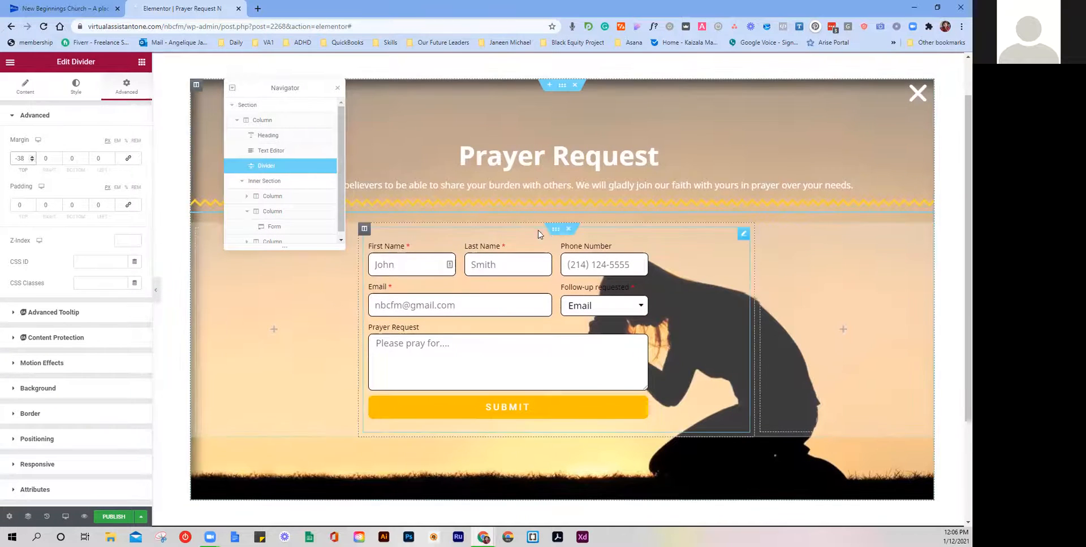
left_click(447, 226)
left_click(481, 169)
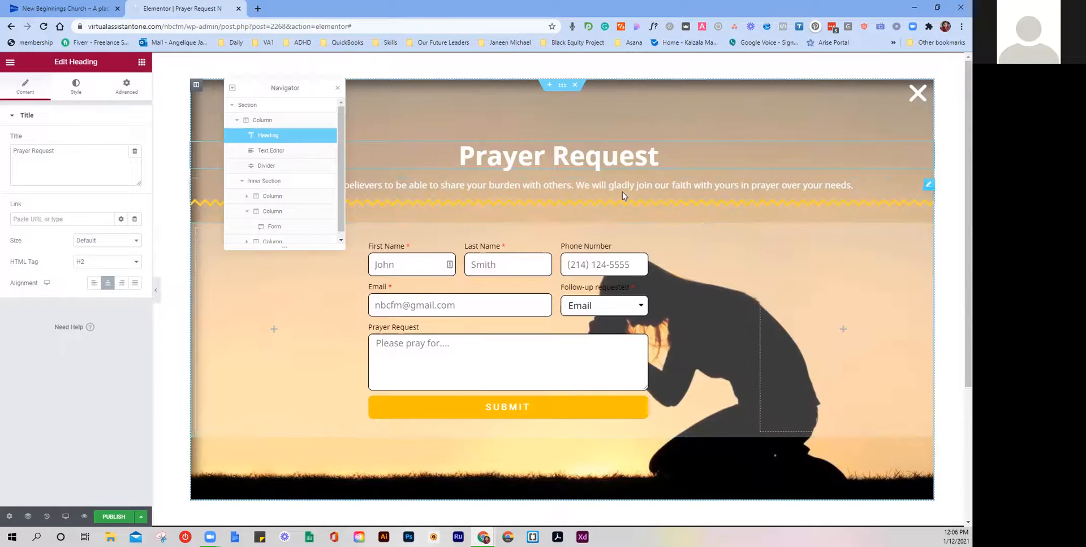
left_click(680, 205)
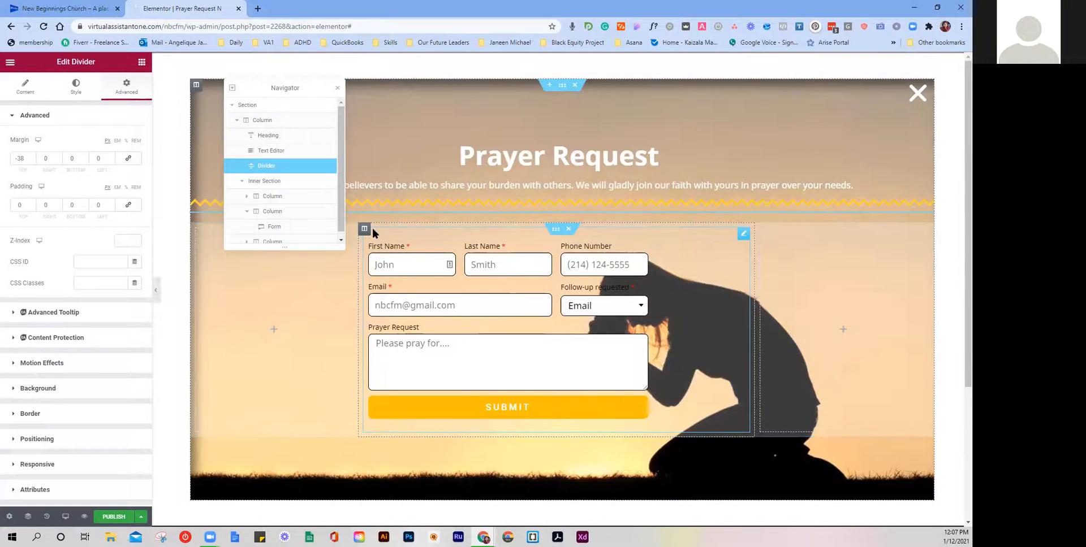
Step: Open the Prayer Request form's Advanced settings via Edit Form
right_click(684, 235)
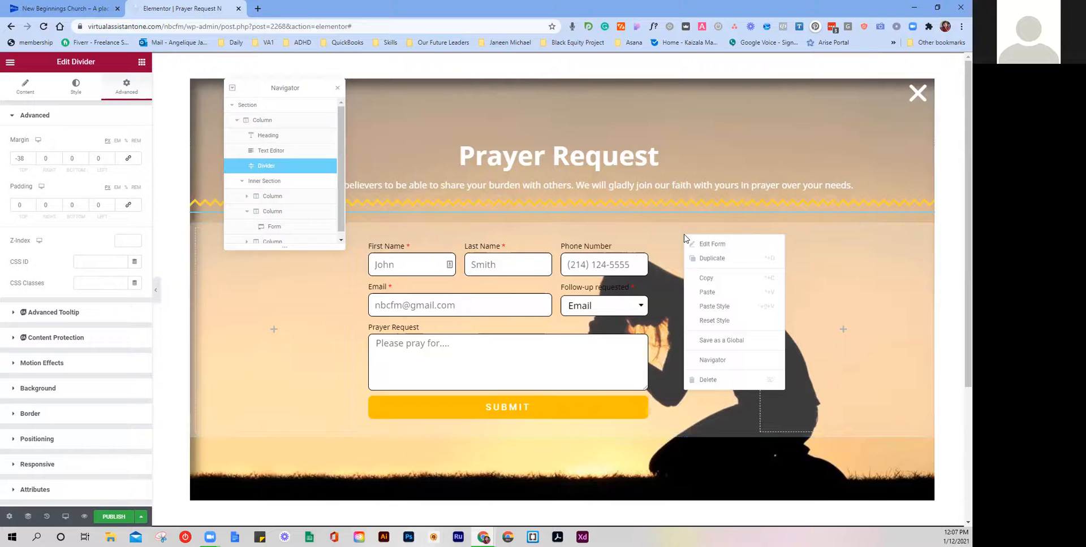
left_click(716, 244)
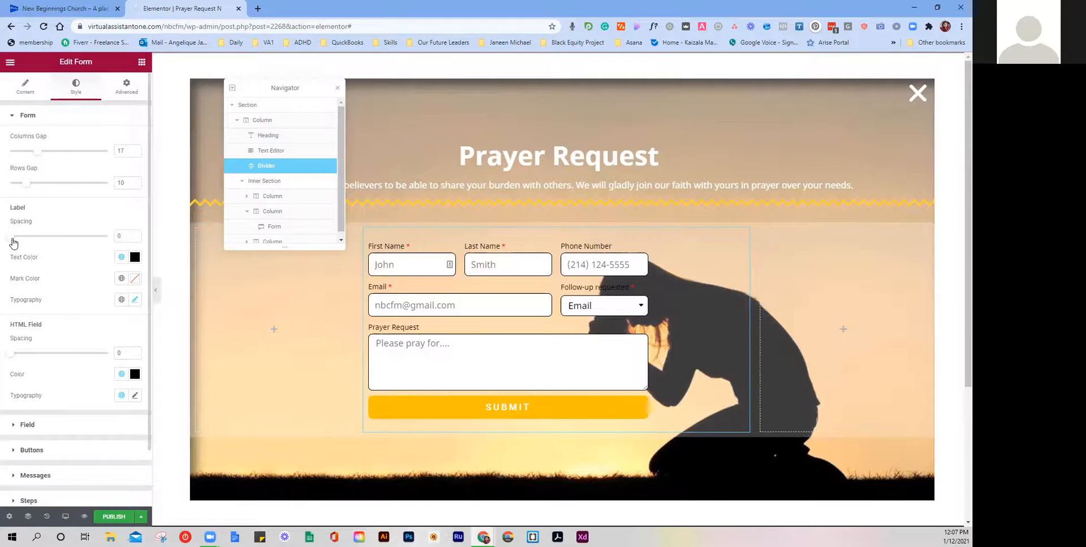
scroll(25, 285, "down", 1)
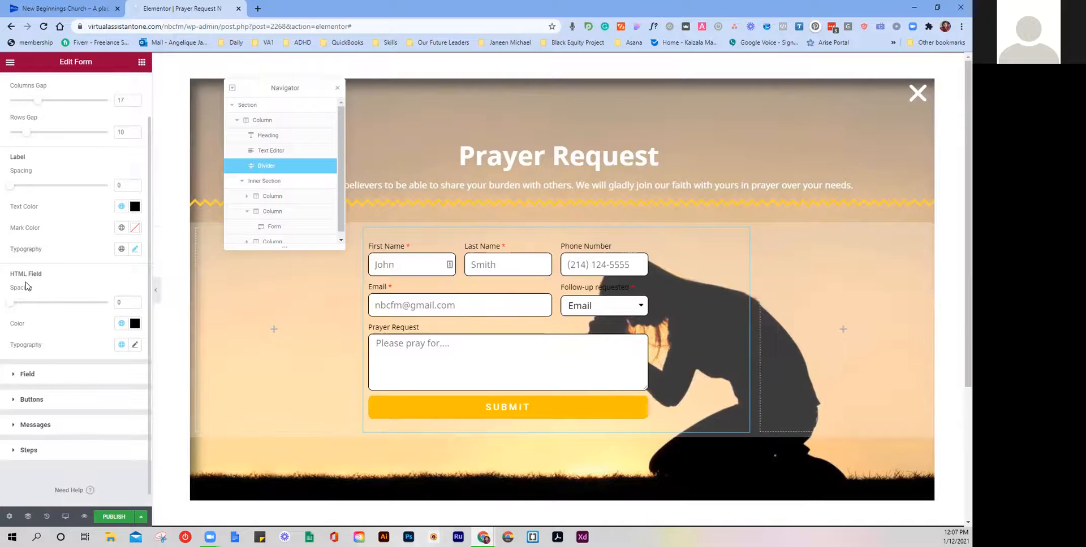
scroll(25, 286, "down", 1)
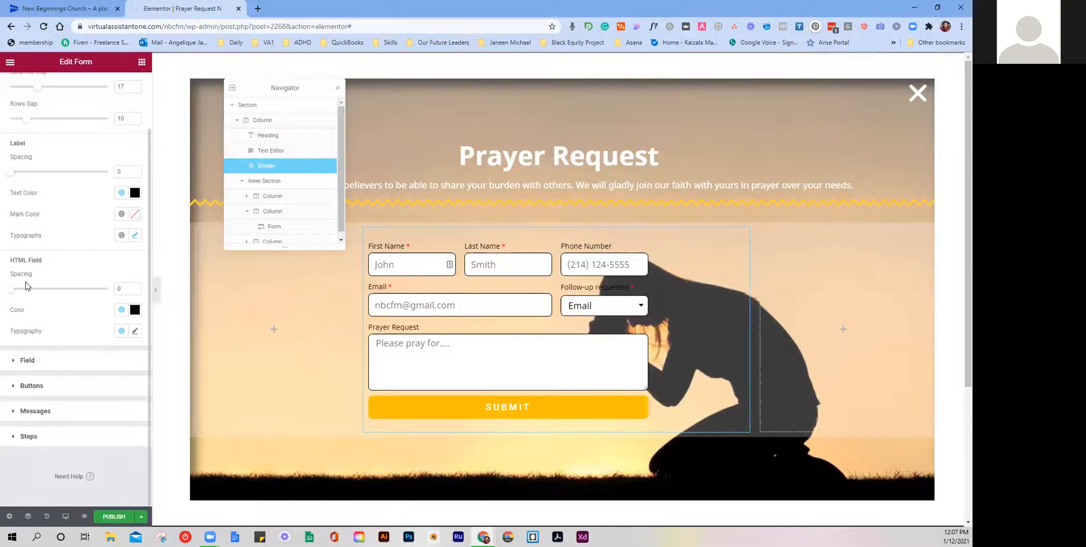
left_click(59, 359)
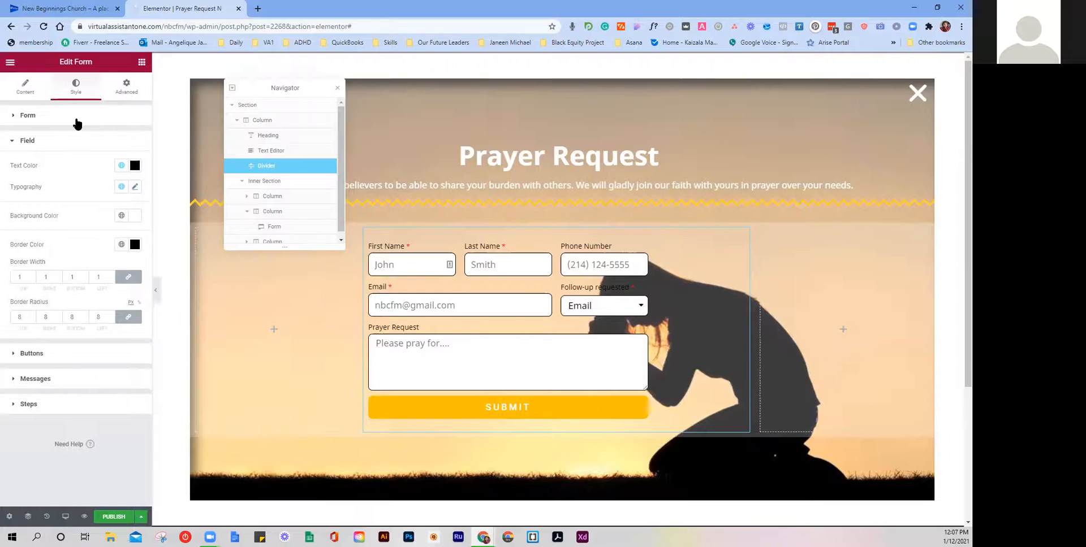
left_click(125, 96)
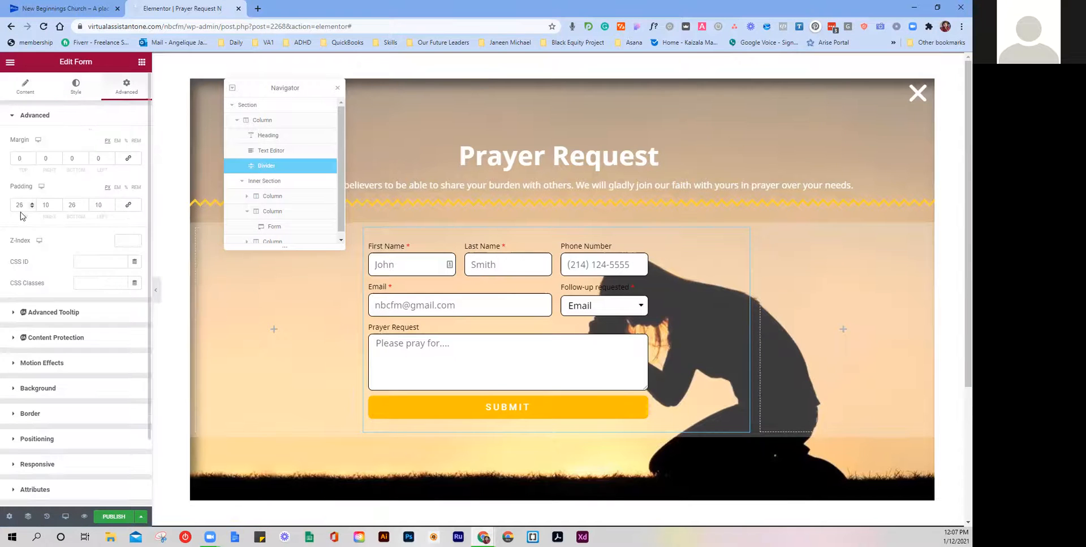
scroll(63, 347, "down", 1)
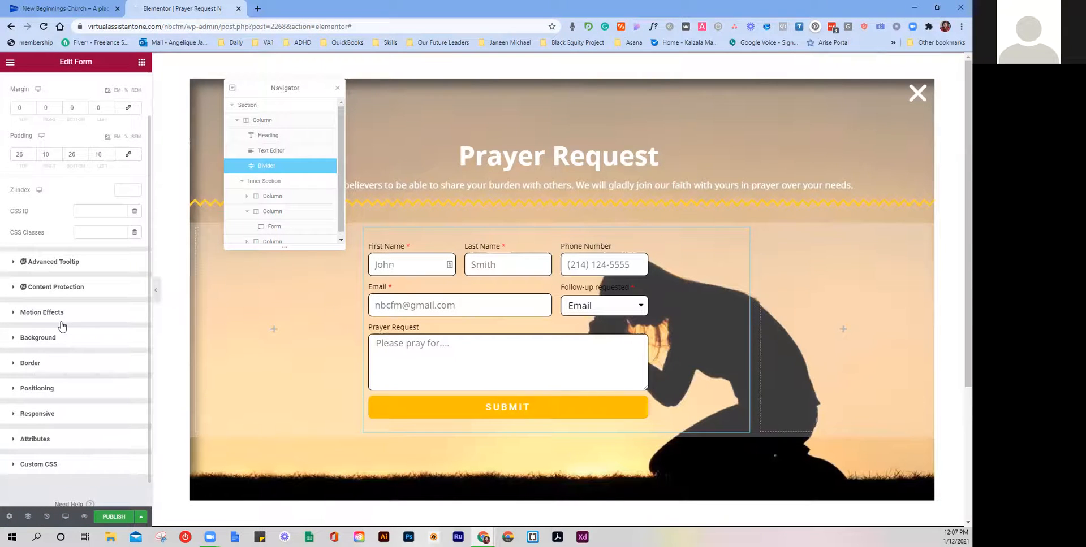
left_click(68, 412)
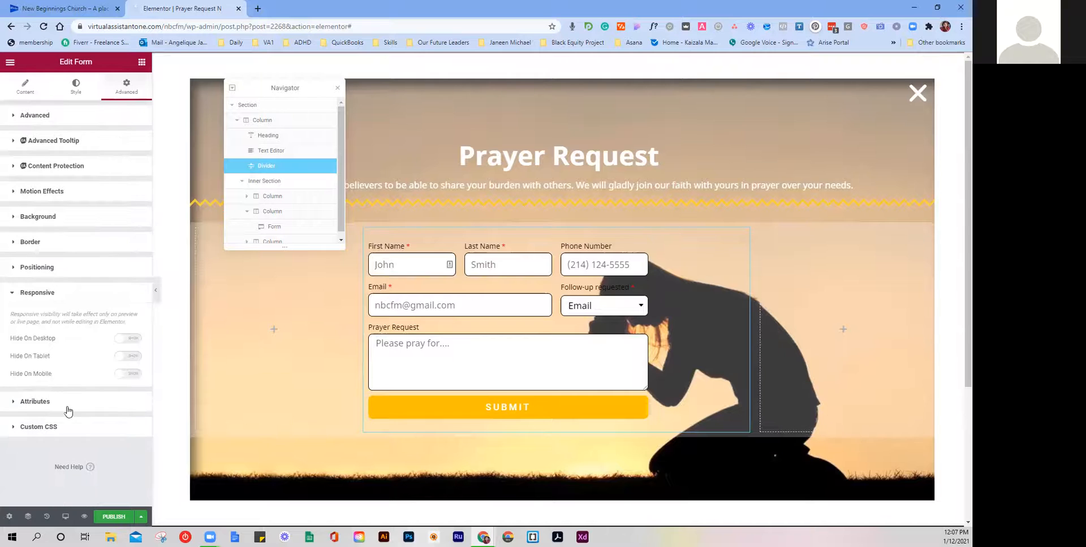
Step: Try an Inline width and Absolute position for the form
left_click(46, 276)
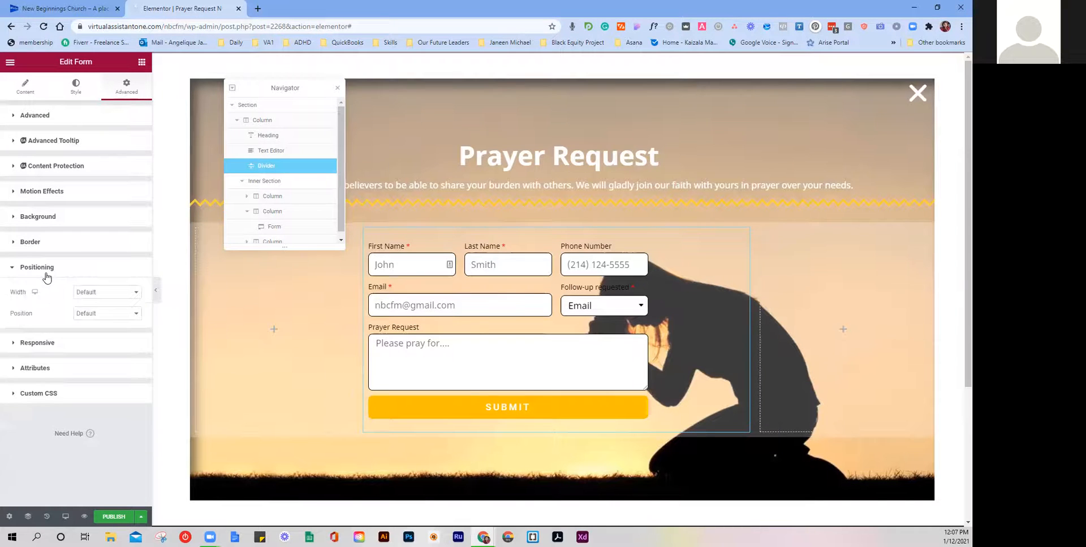
left_click(104, 314)
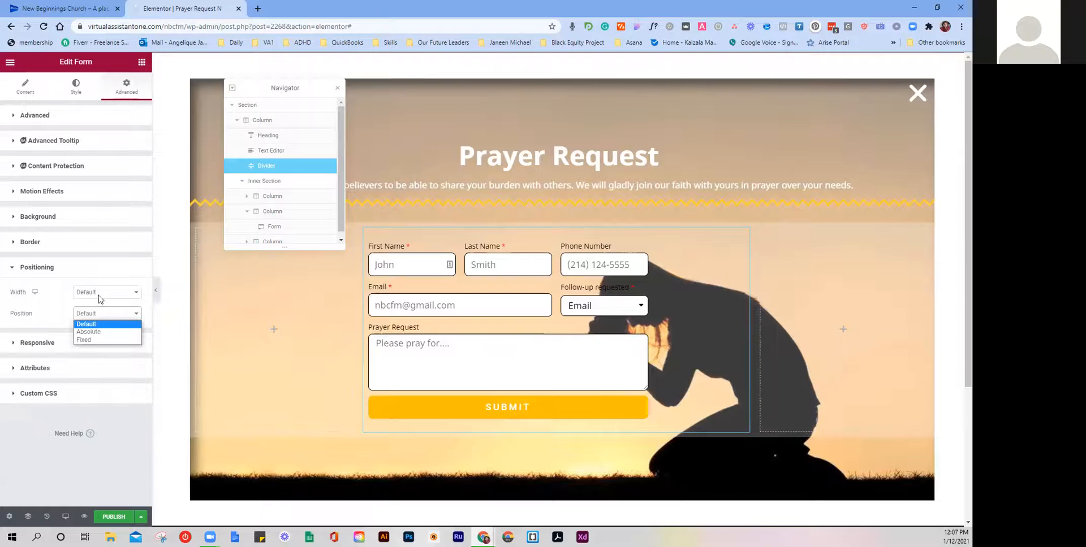
left_click(99, 293)
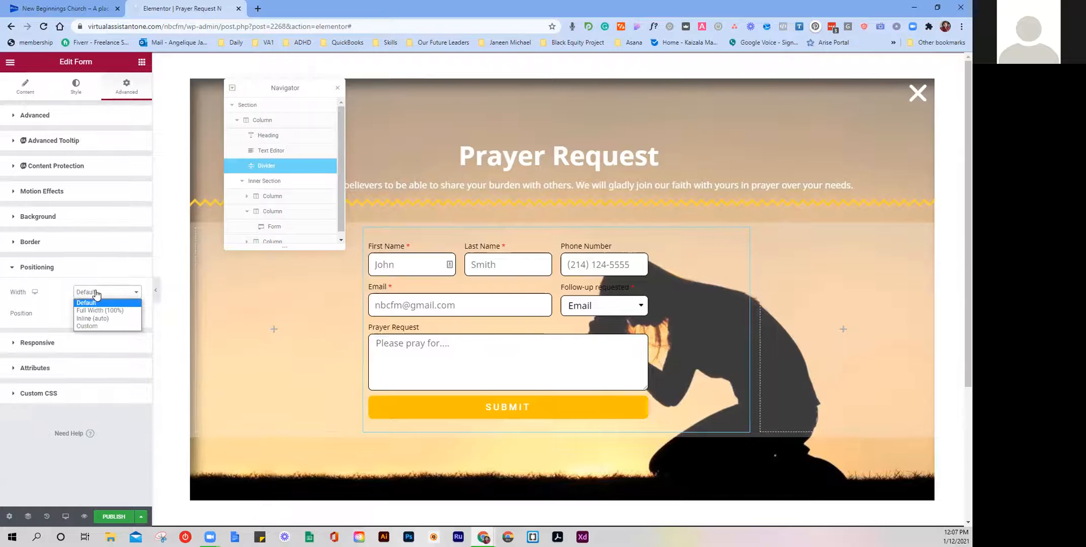
left_click(101, 319)
left_click(123, 316)
left_click(95, 336)
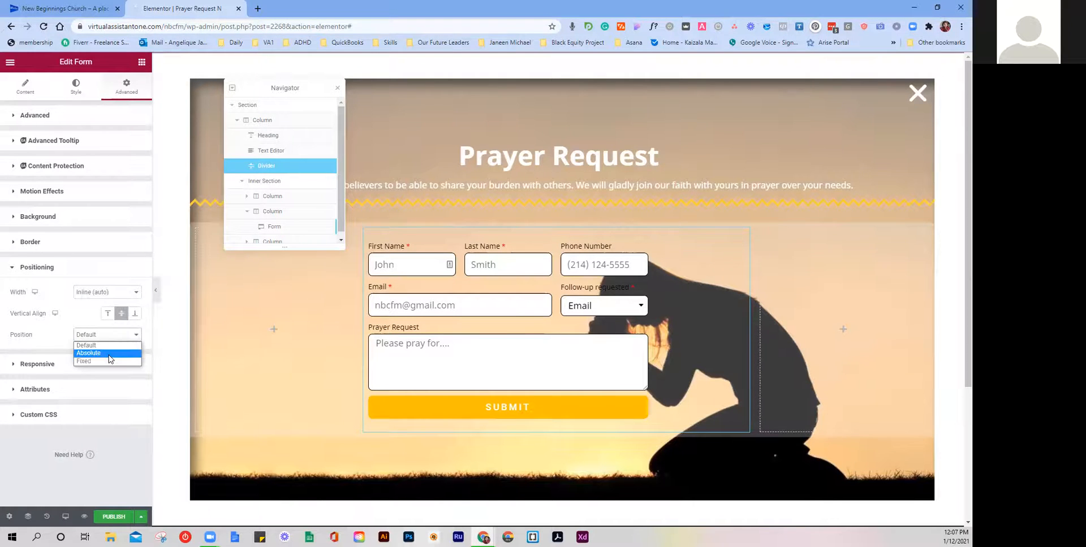
left_click(109, 356)
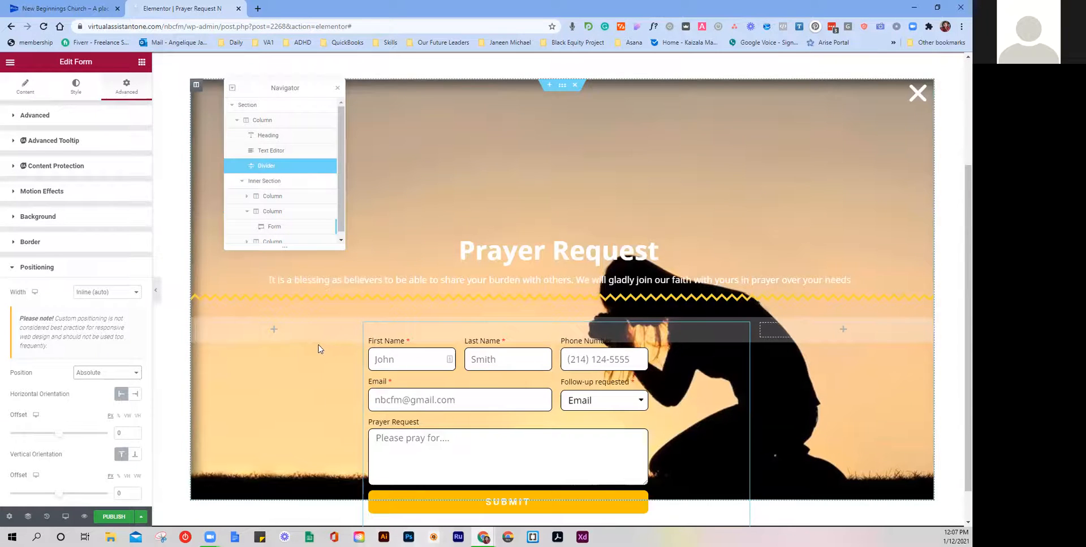
Step: Revert the form's width and position to Default and expand its margin and padding settings
left_click(90, 293)
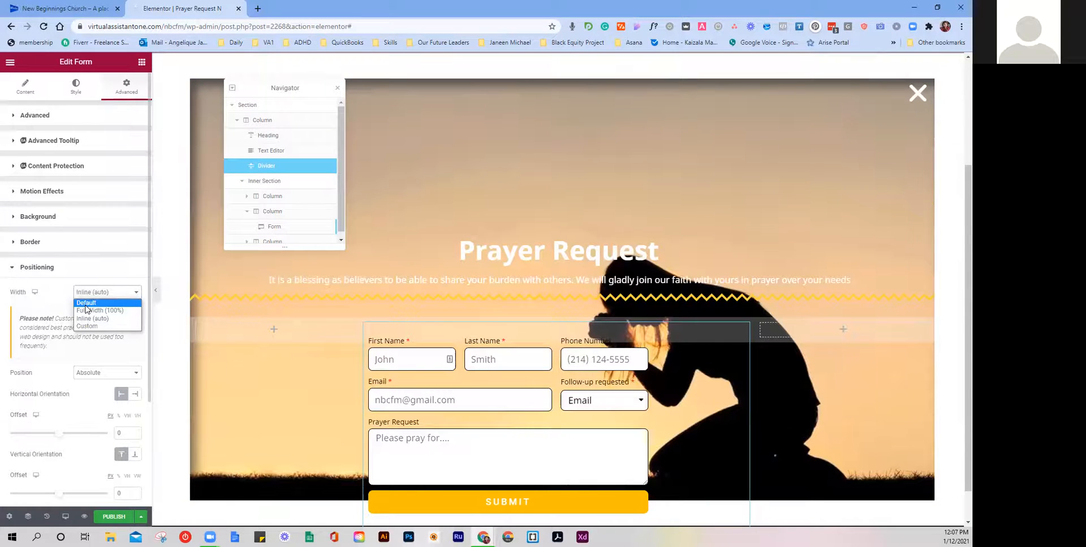
left_click(86, 303)
left_click(84, 292)
left_click(90, 366)
left_click(93, 373)
left_click(97, 384)
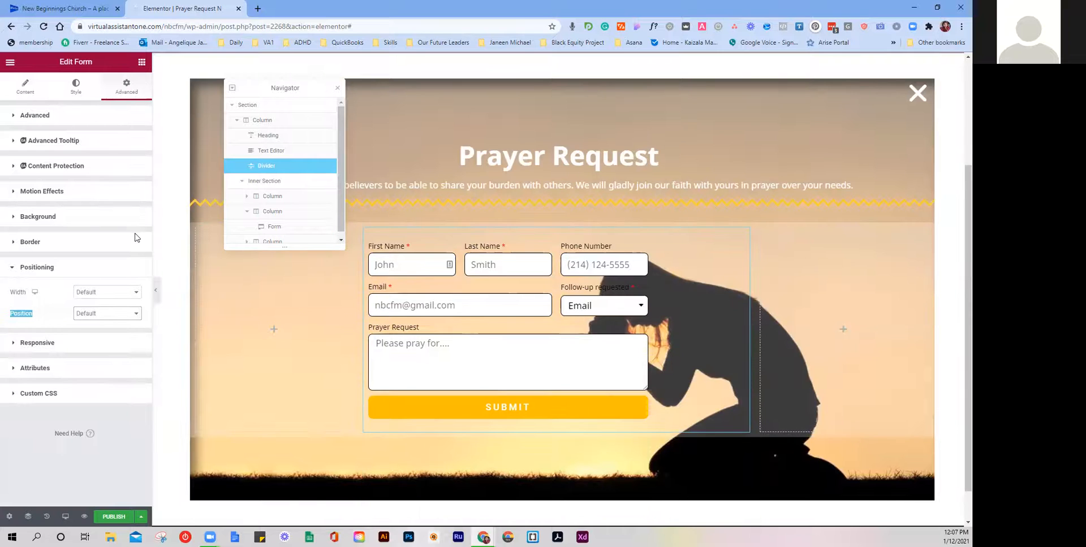
left_click(50, 224)
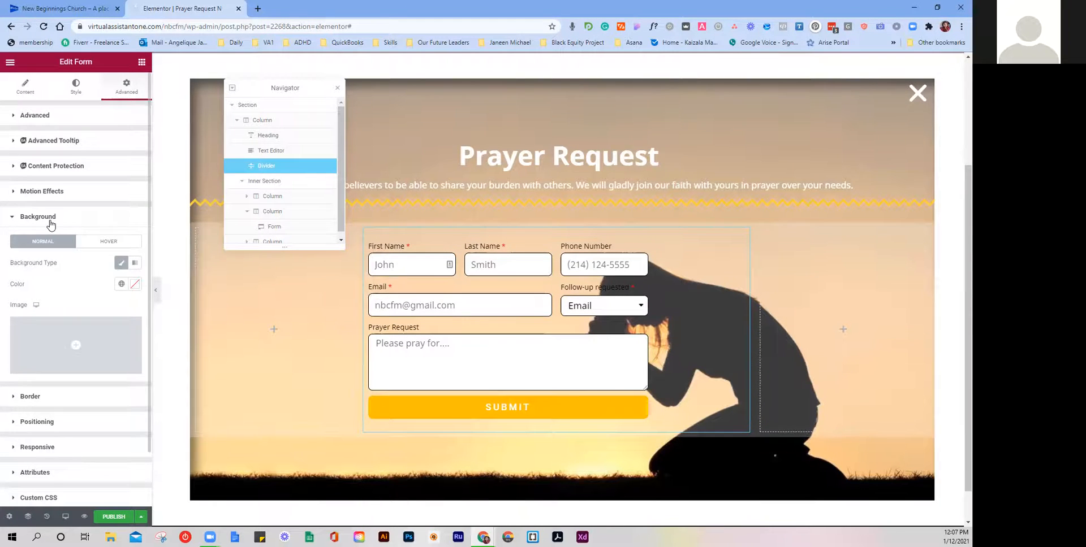
left_click(50, 223)
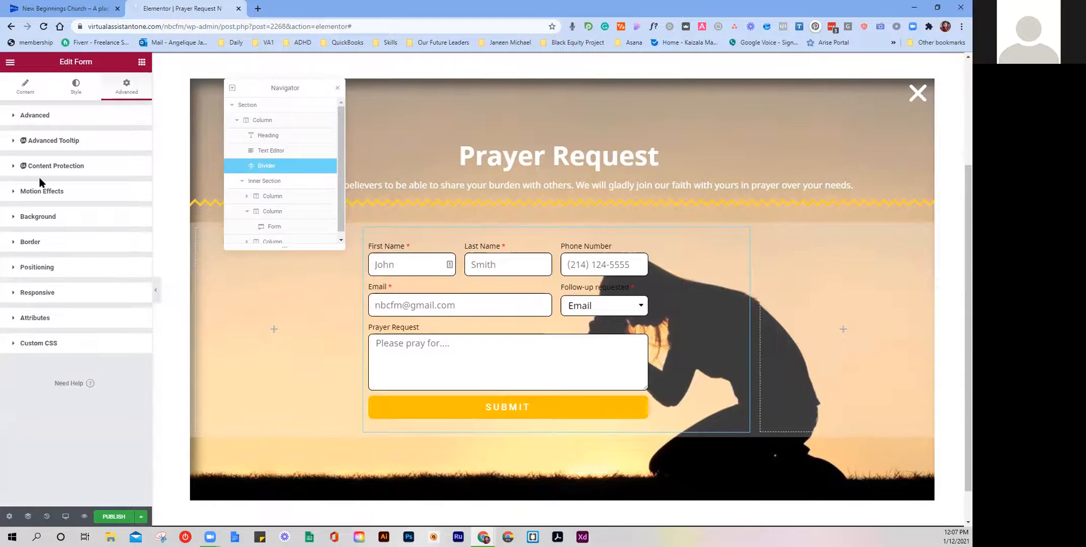
left_click(55, 149)
left_click(61, 116)
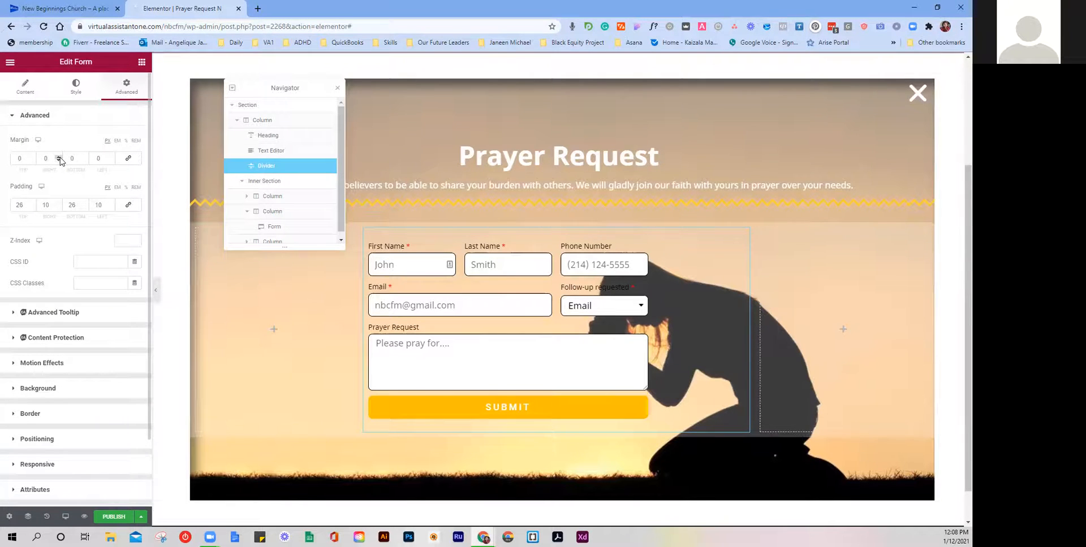
Step: Set the Prayer Request form's left margin to 100
left_click(111, 156)
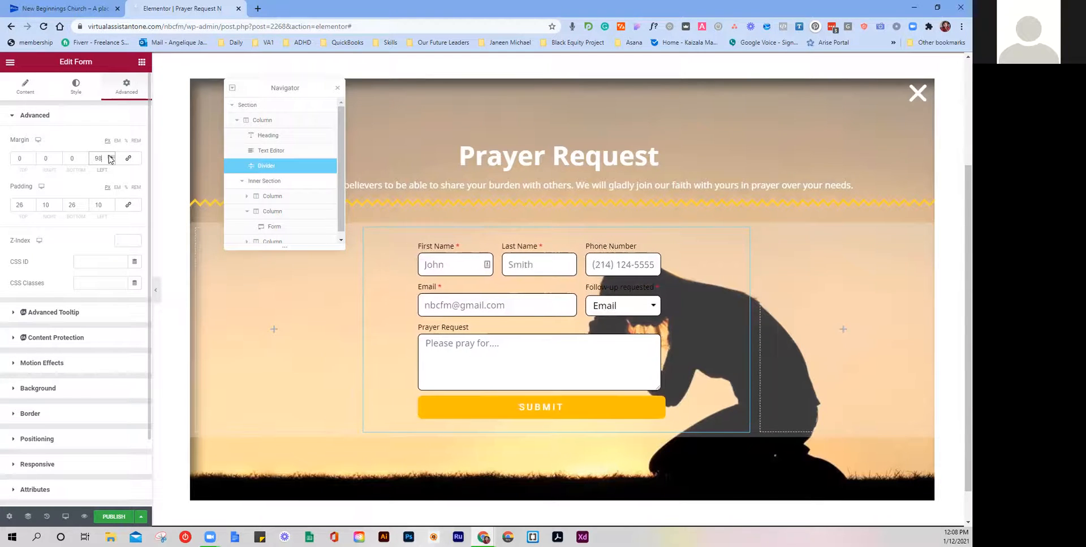
left_click(49, 158)
type("100")
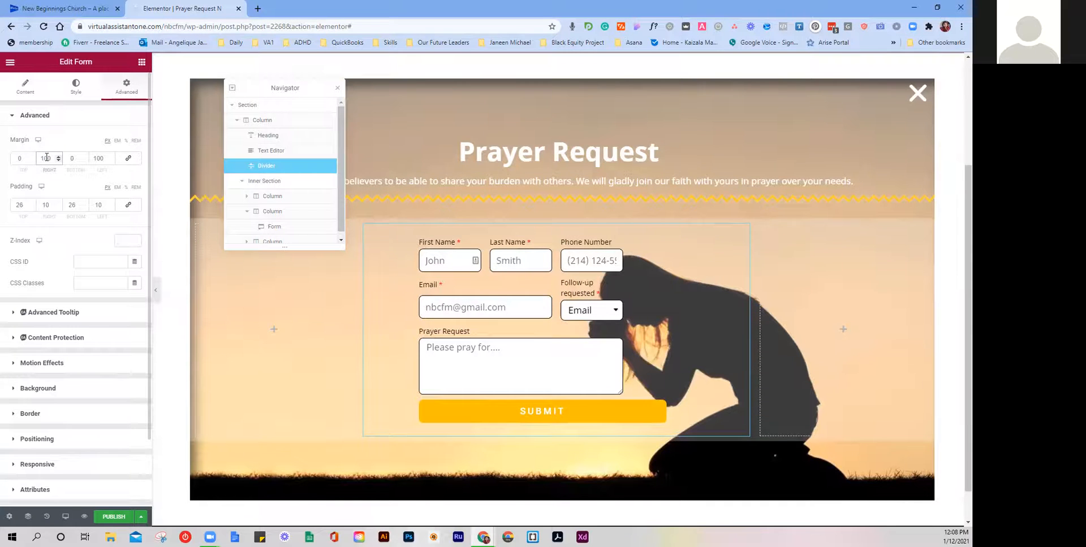
double_click(47, 154)
left_click(57, 163)
Step: Lower the form's right margin below zero to -100
left_click(58, 161)
left_click(57, 161)
left_click(57, 161)
left_click(57, 161)
left_click(57, 161)
left_click(57, 162)
left_click(57, 161)
double_click(43, 160)
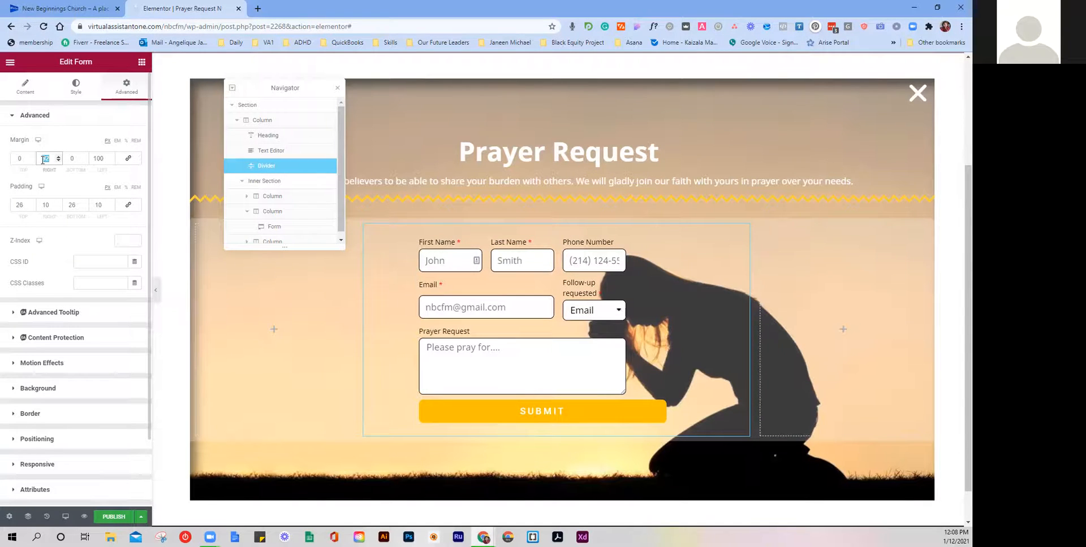
type("1")
left_click(58, 162)
left_click(58, 162)
left_click(58, 162)
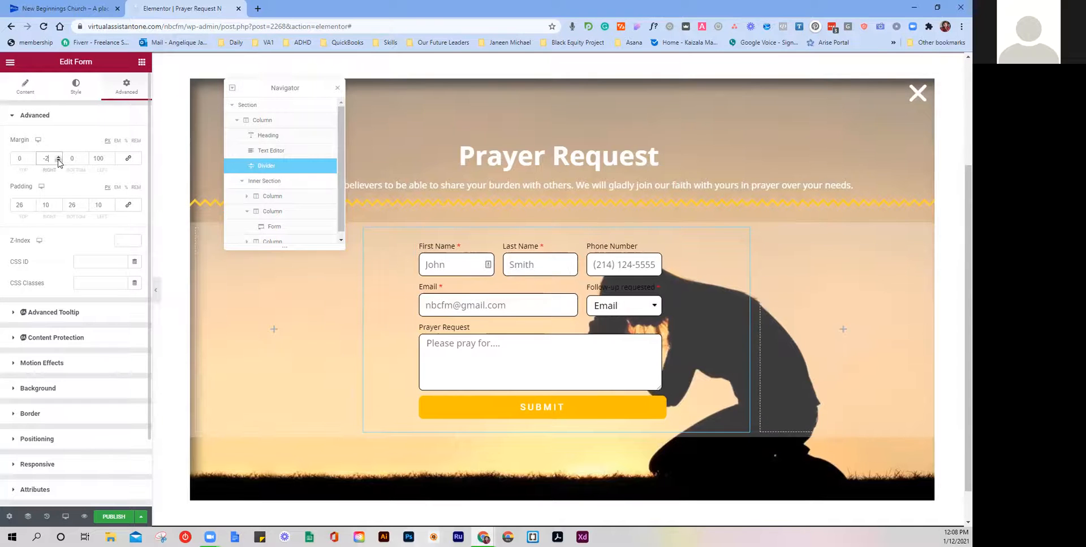
type("00")
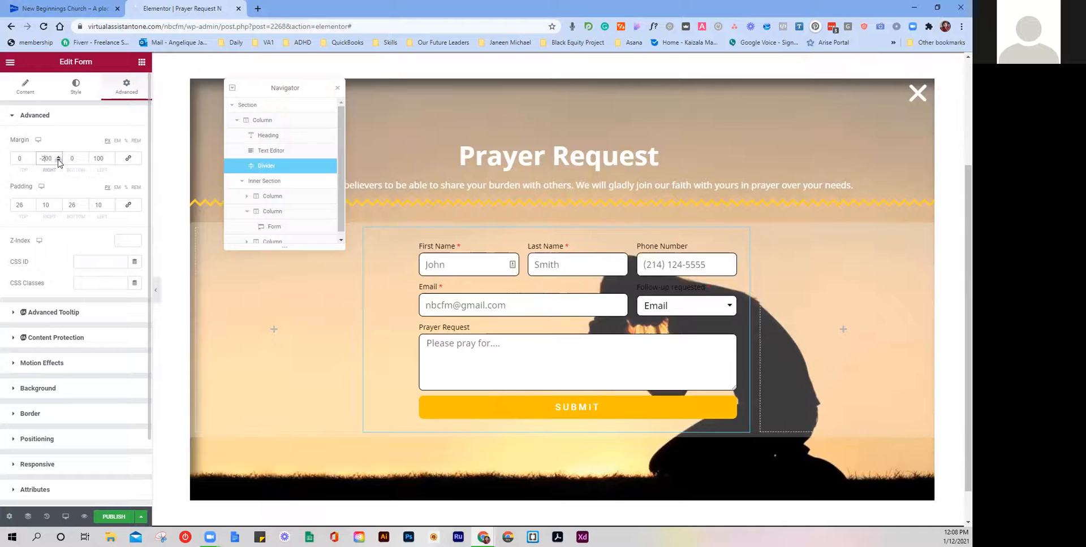
key("BackSpace")
type("1")
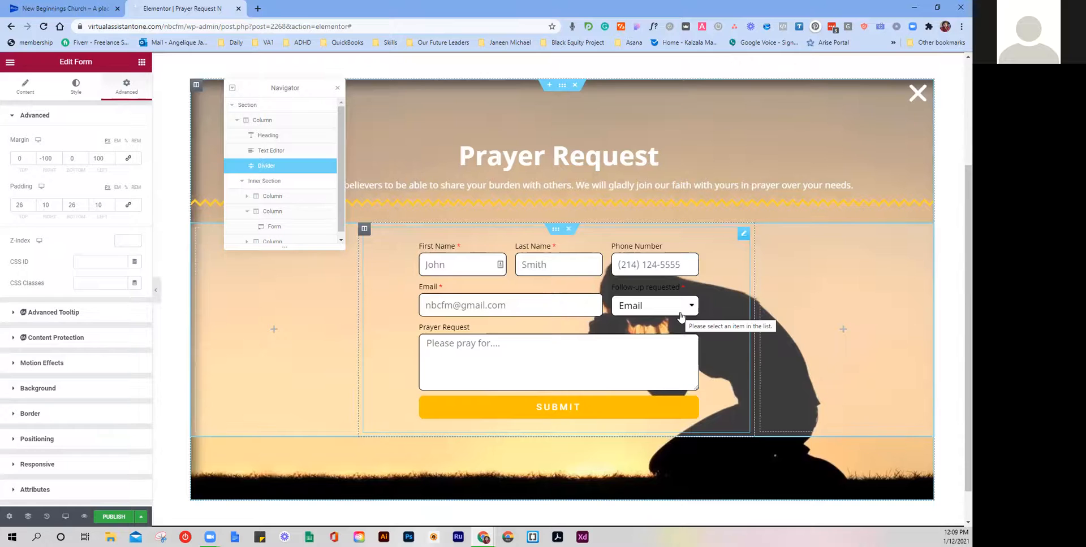
Step: On the live church homepage, open the Volunteer Form popup, review it, and close it
left_click(90, 8)
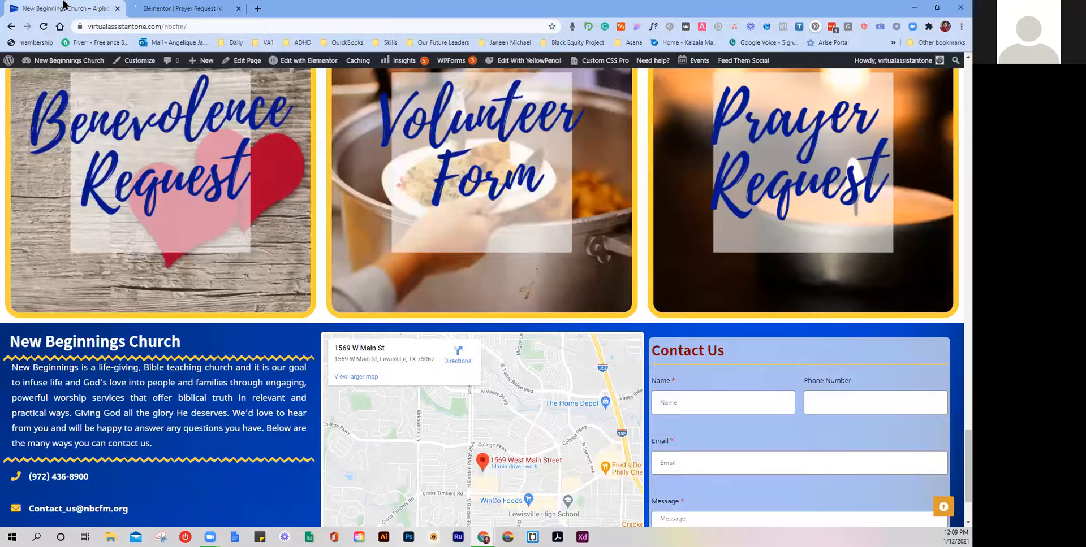
left_click(412, 223)
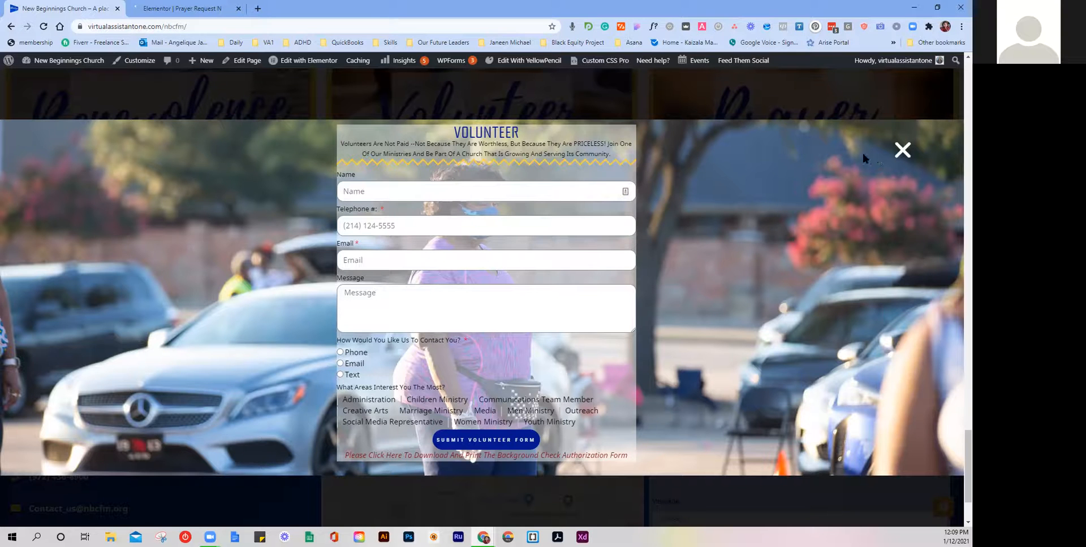
left_click(903, 150)
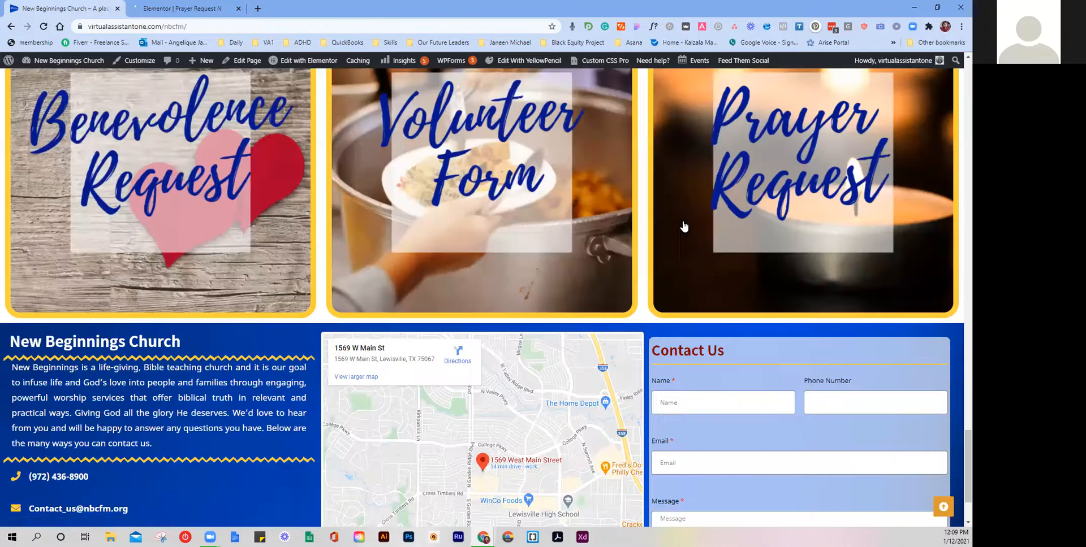
Step: Open the Weekly Schedule popup and enlarge, then close, the Young Adults Group flyer
scroll(314, 250, "up", 20)
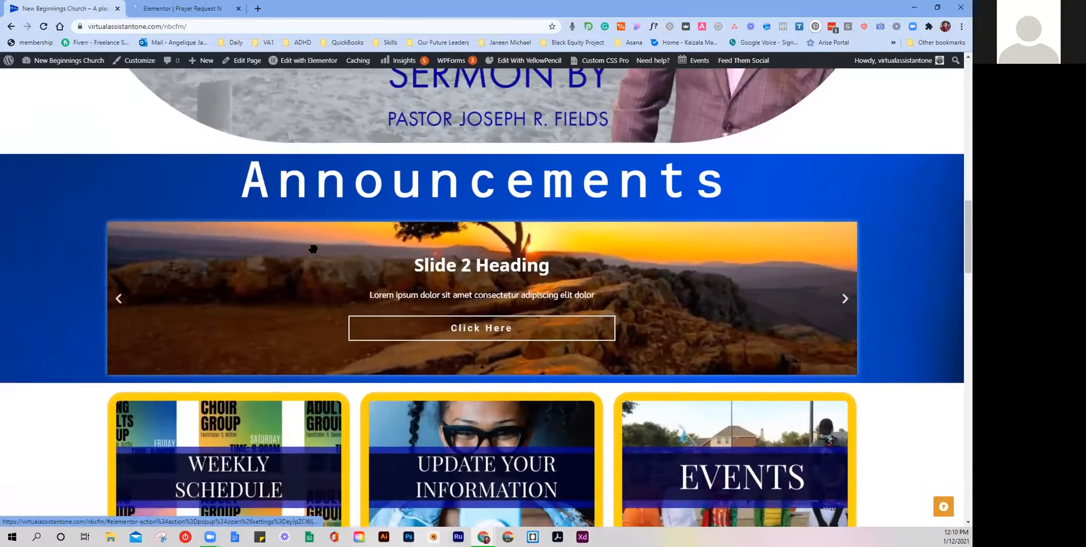
scroll(314, 249, "down", 2)
left_click(277, 366)
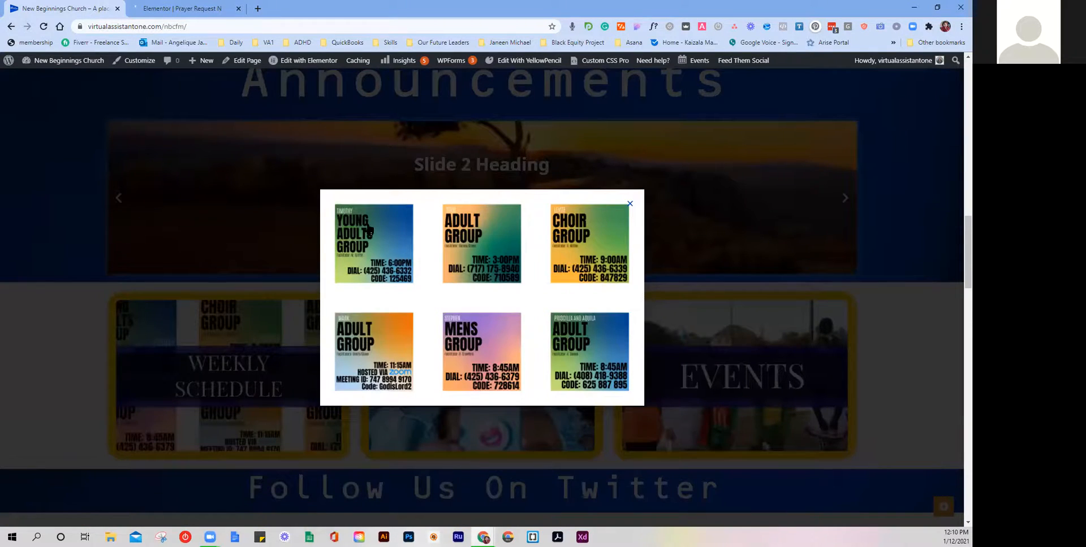
left_click(369, 245)
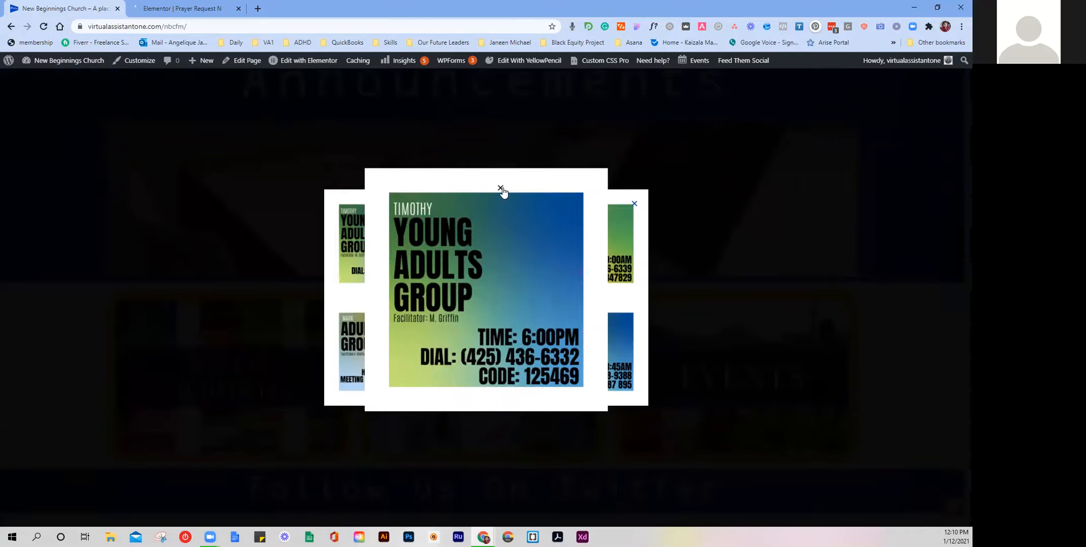
left_click(501, 189)
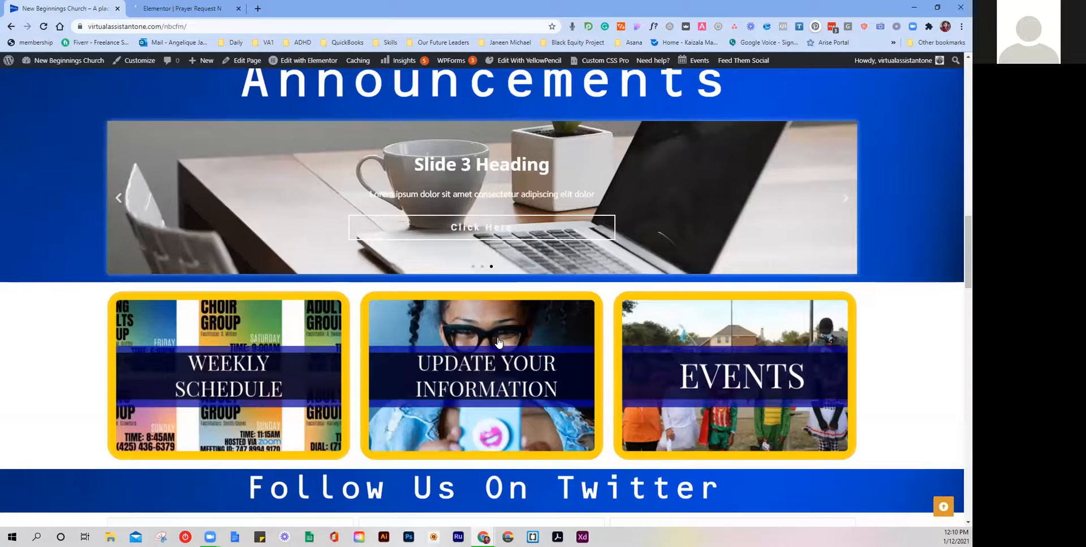
Step: Reopen and close the Weekly Schedule popup, then open and close the Update Your Information form
left_click(277, 316)
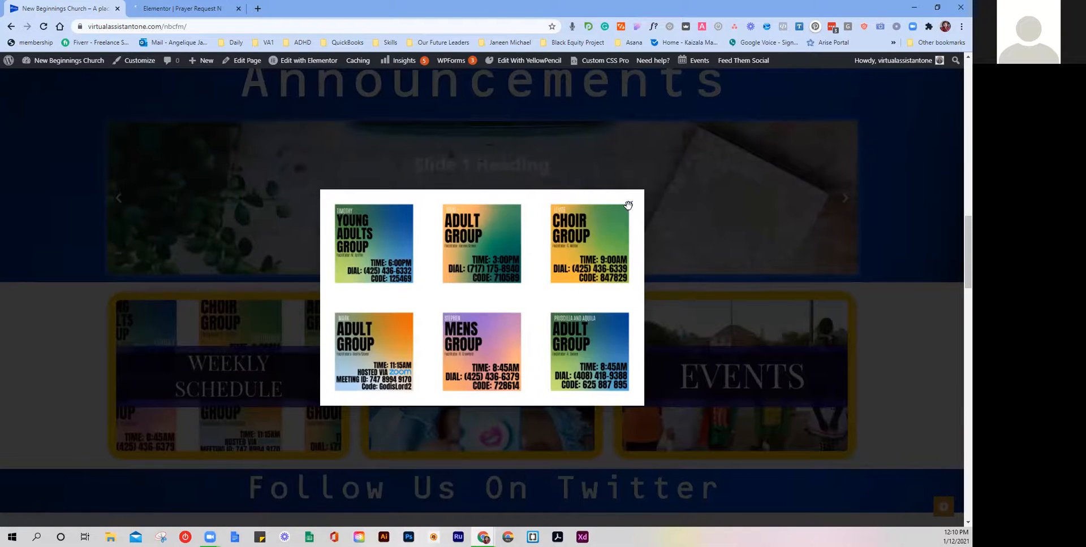
left_click(627, 205)
left_click(461, 312)
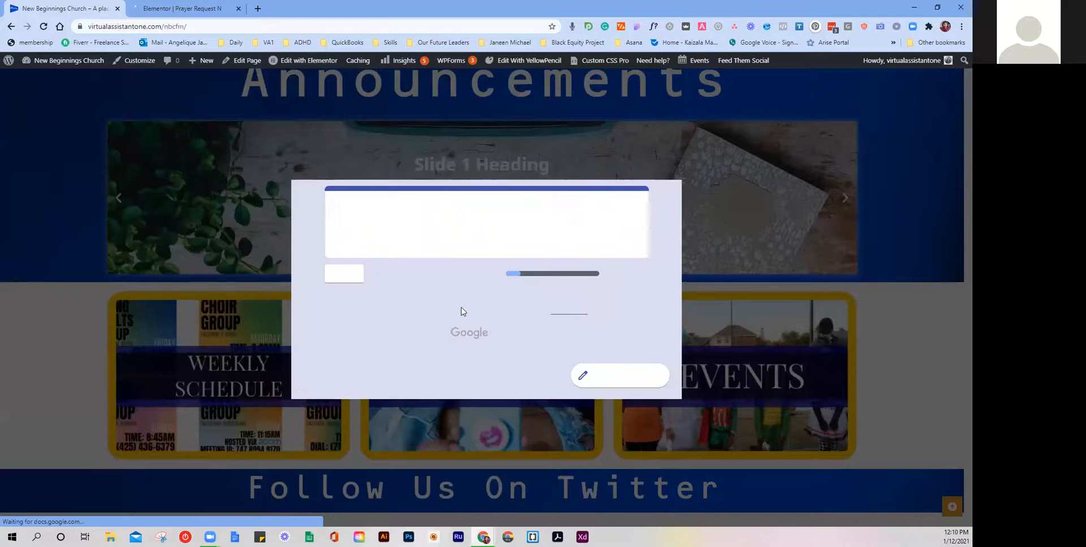
left_click(702, 179)
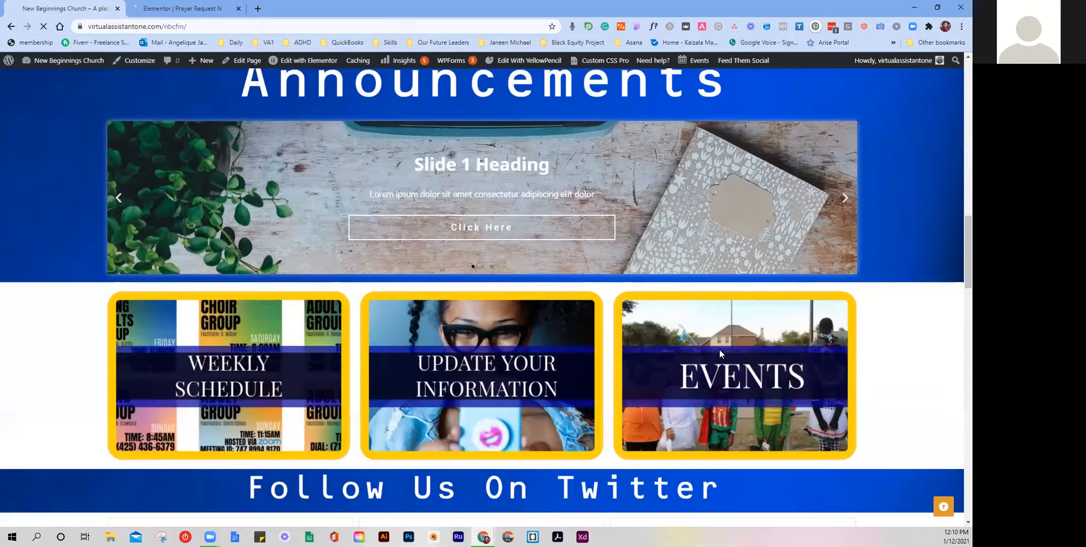
Step: Go Back then Forward to the church home page, and open About Us from the hero
left_click(11, 26)
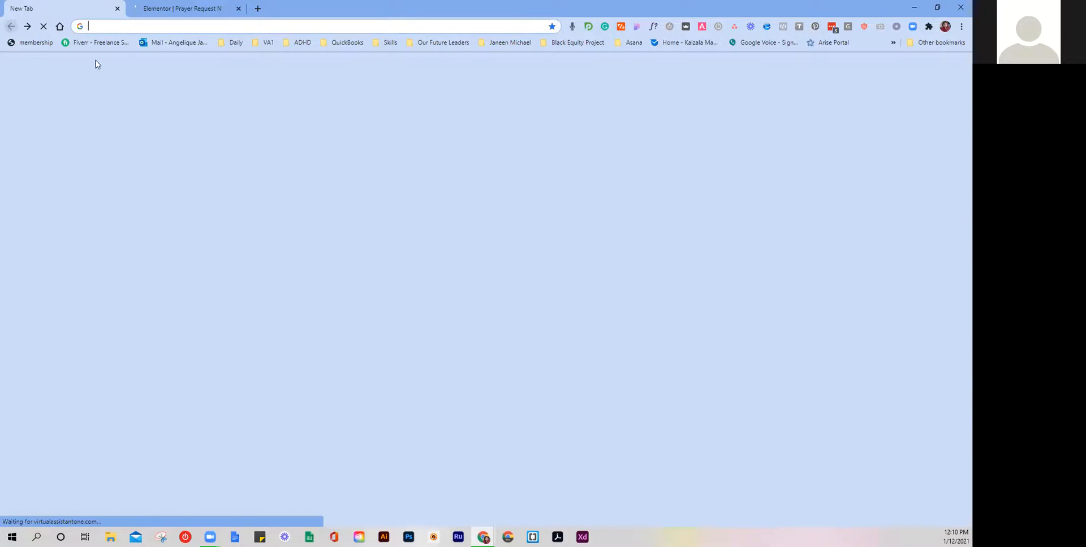
left_click(26, 26)
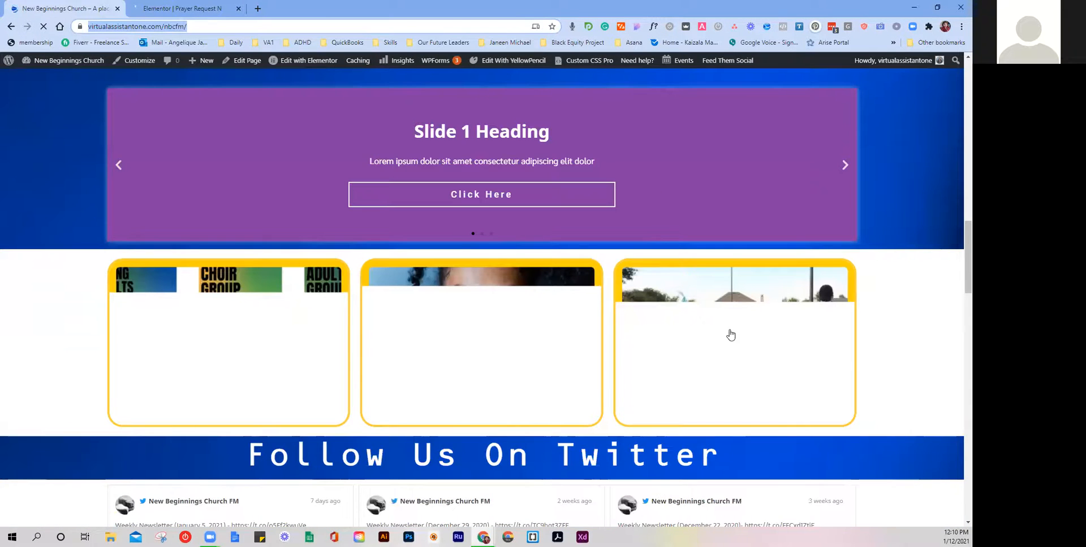
scroll(724, 333, "down", 1)
scroll(679, 227, "up", 13)
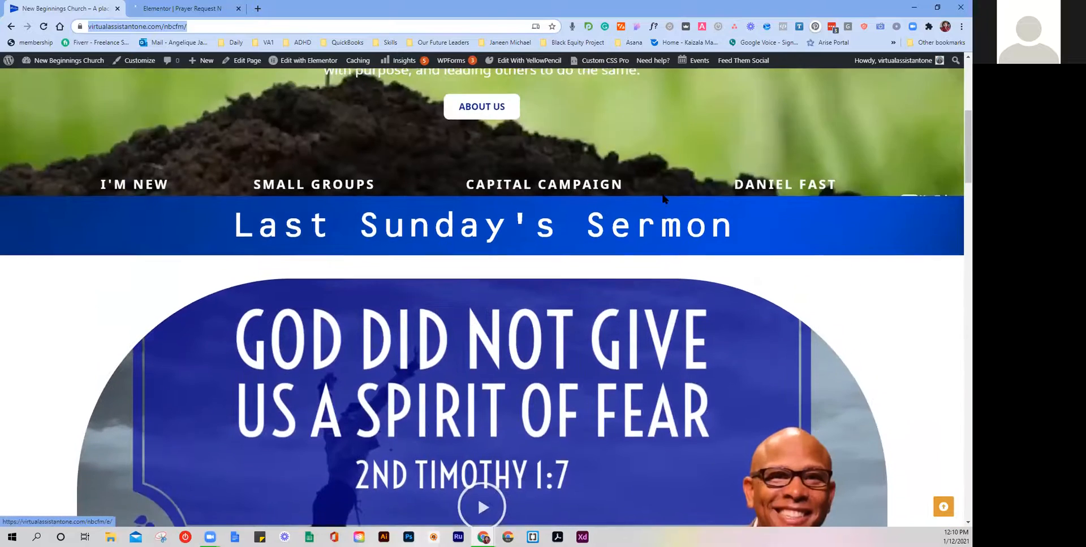
scroll(665, 198, "up", 6)
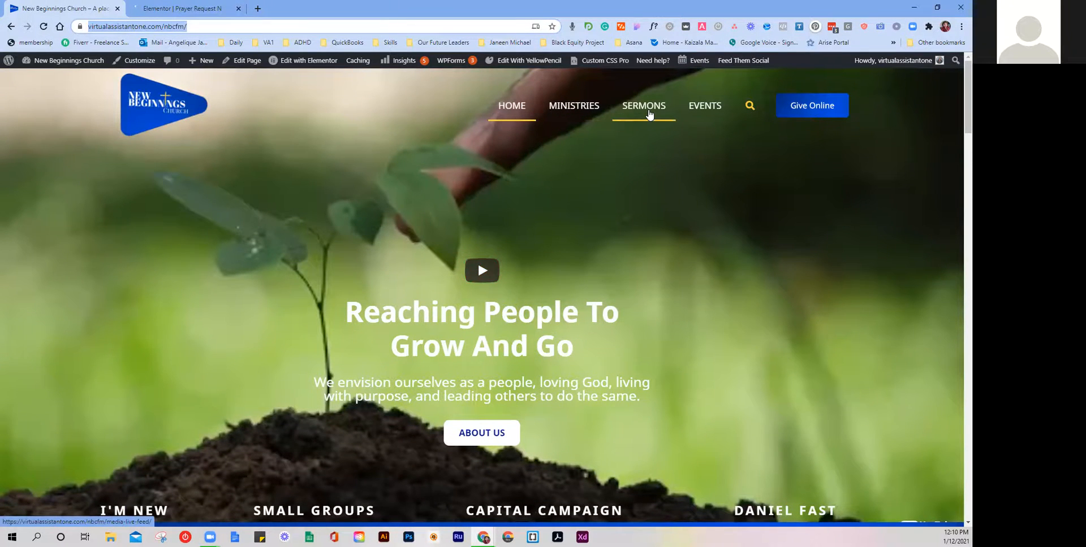
scroll(650, 115, "down", 1)
scroll(656, 116, "up", 1)
scroll(653, 127, "down", 1)
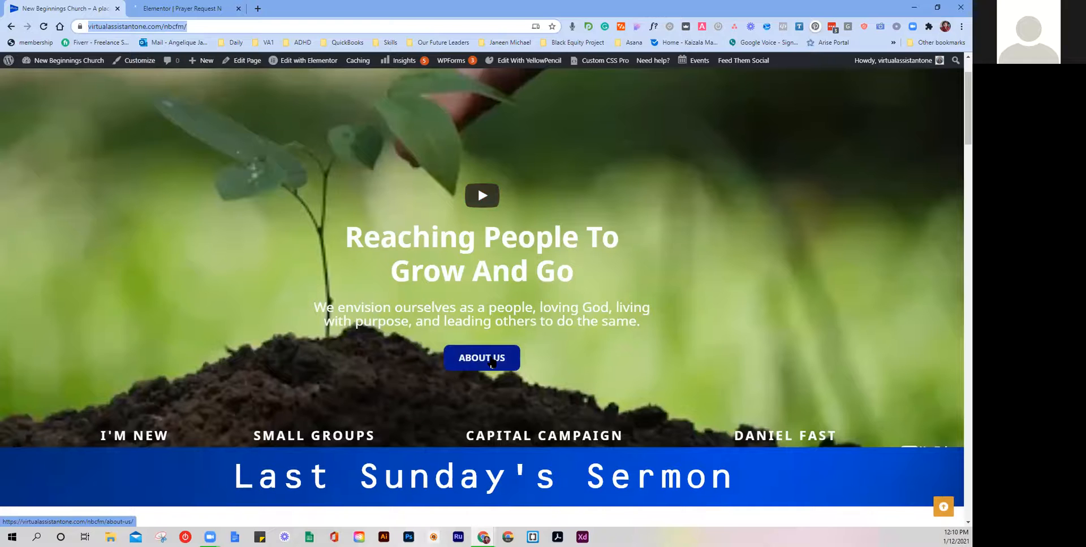
scroll(491, 363, "down", 1)
left_click(489, 314)
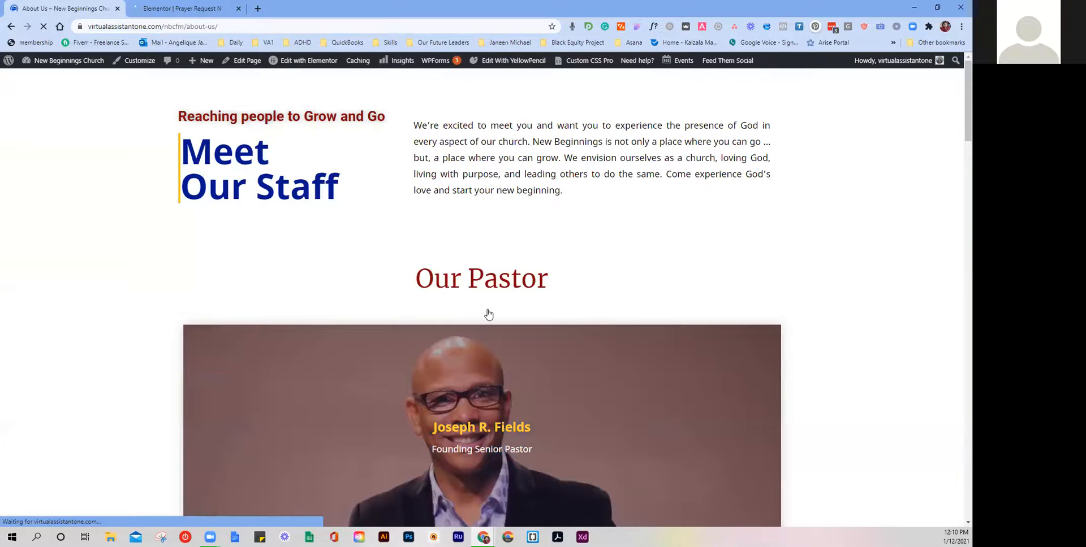
Step: Scroll the About Us page through the staff, deacon and Core Values sections to the contact footer
scroll(489, 314, "down", 3)
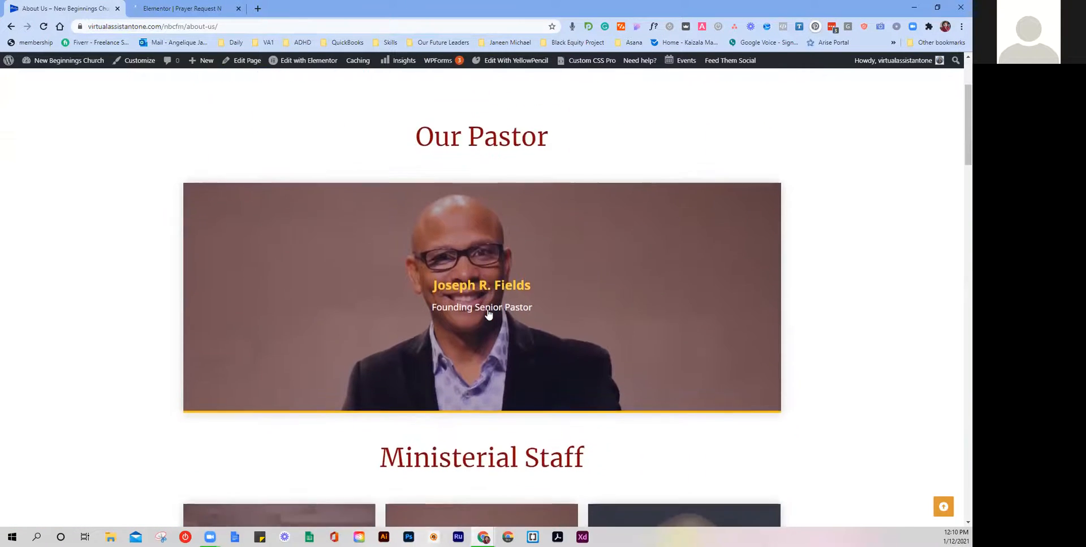
scroll(488, 314, "down", 8)
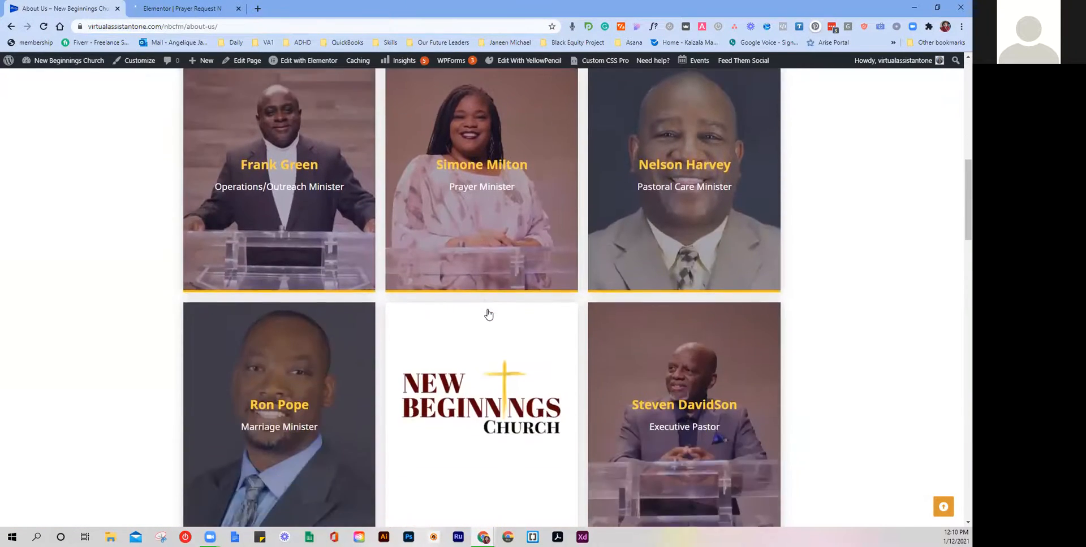
scroll(488, 315, "down", 9)
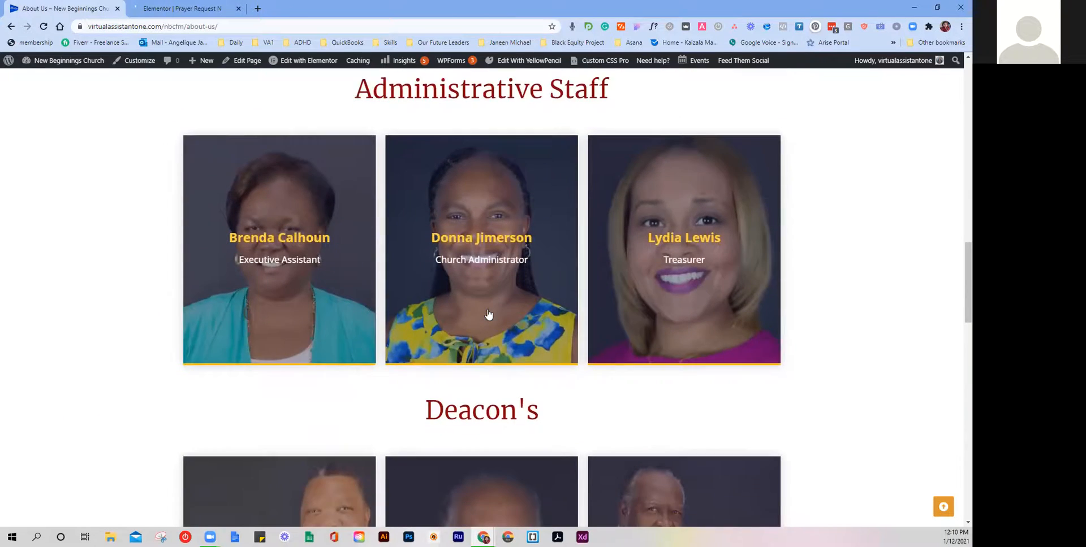
scroll(488, 315, "down", 8)
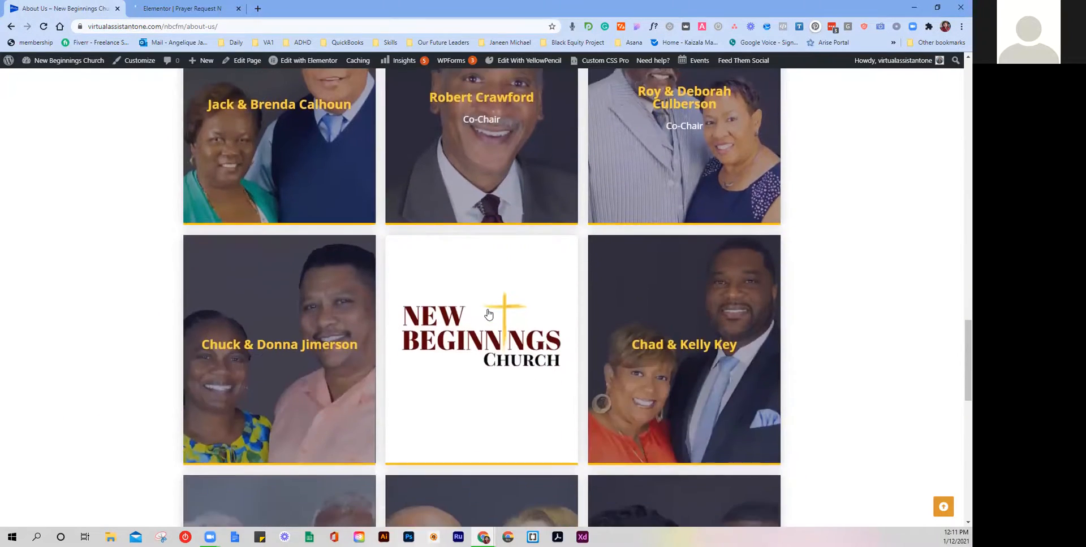
scroll(489, 314, "down", 10)
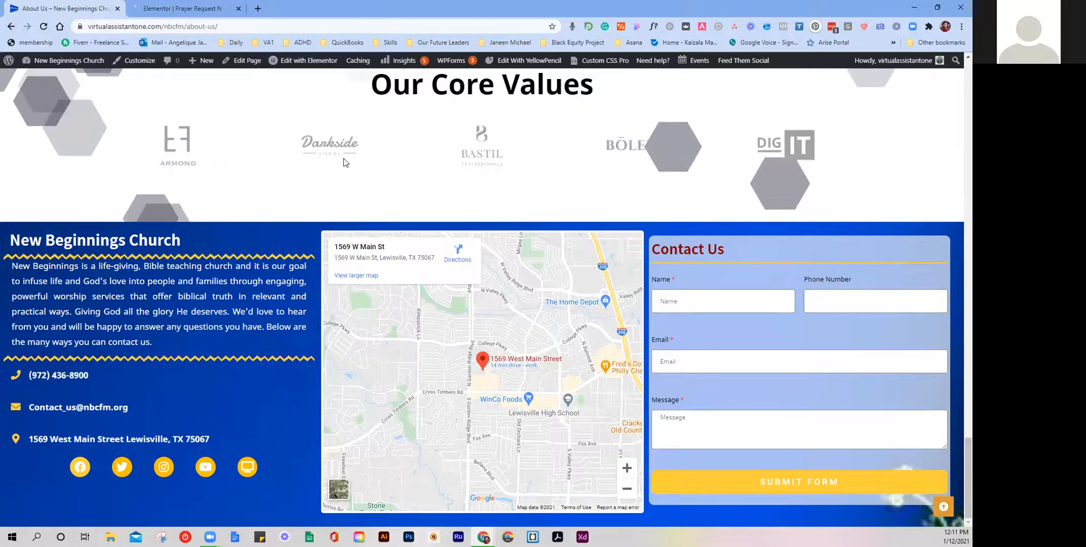
scroll(339, 162, "up", 2)
scroll(332, 164, "down", 2)
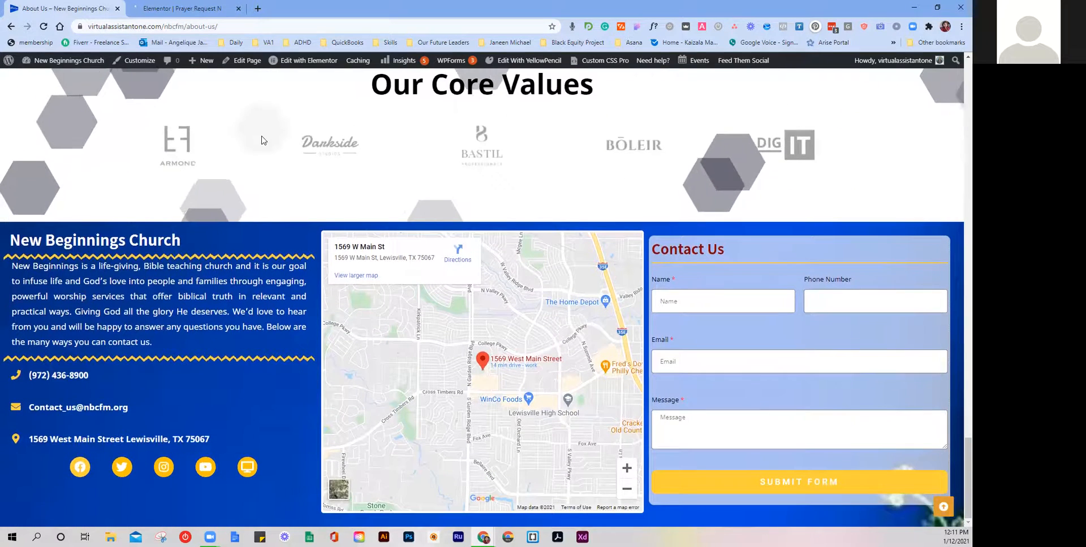
scroll(304, 168, "down", 1)
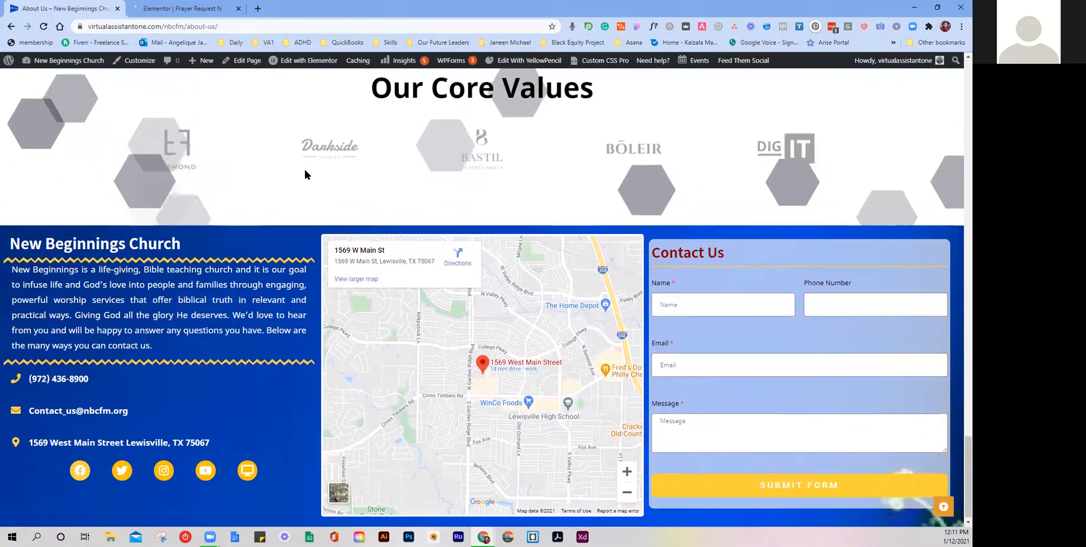
Step: Go back to the home page, open Ministries, and scroll to the Ready To Volunteer? banner
left_click(10, 26)
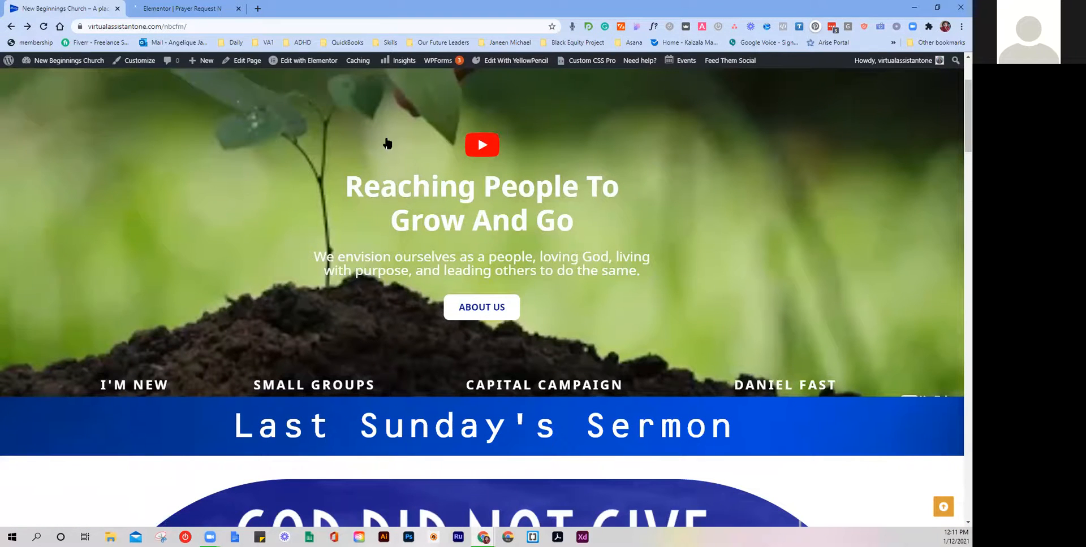
scroll(576, 124, "up", 2)
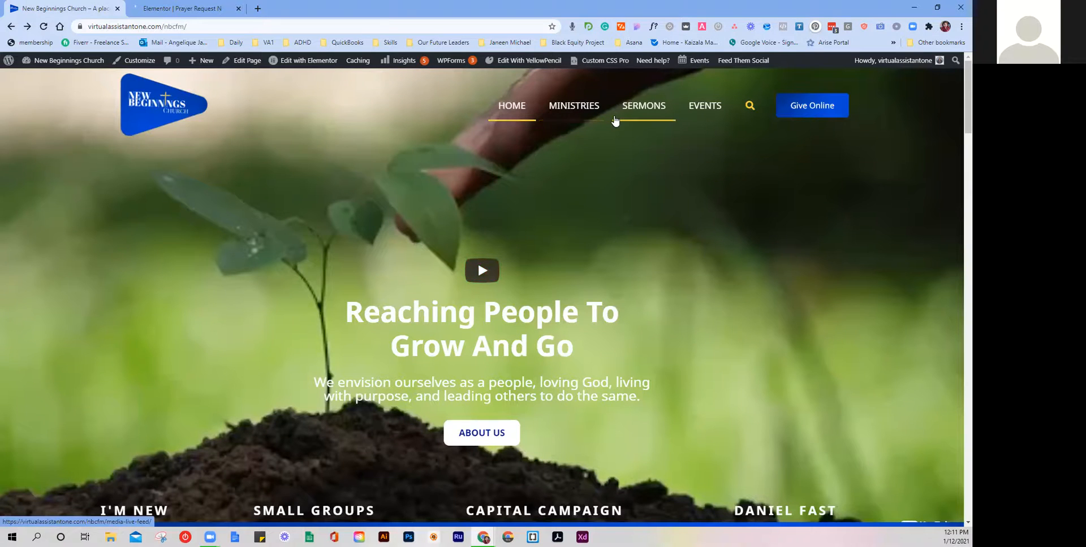
left_click(585, 107)
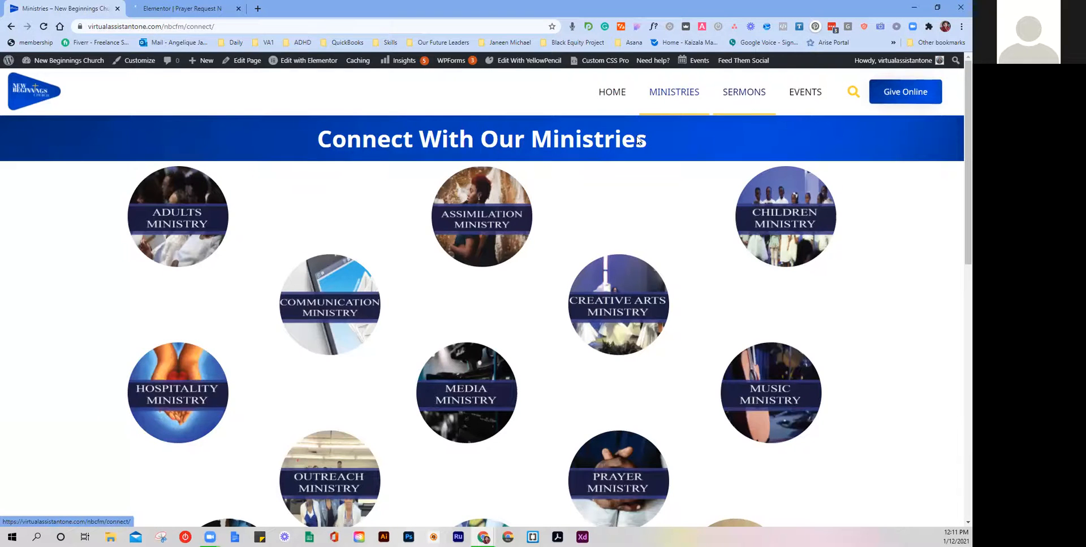
scroll(587, 141, "down", 5)
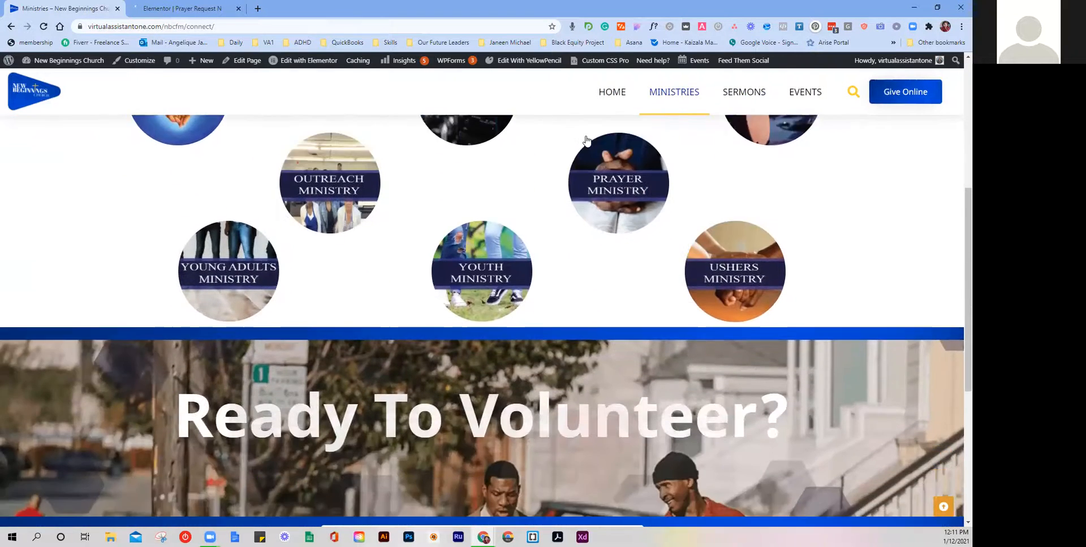
scroll(587, 140, "down", 2)
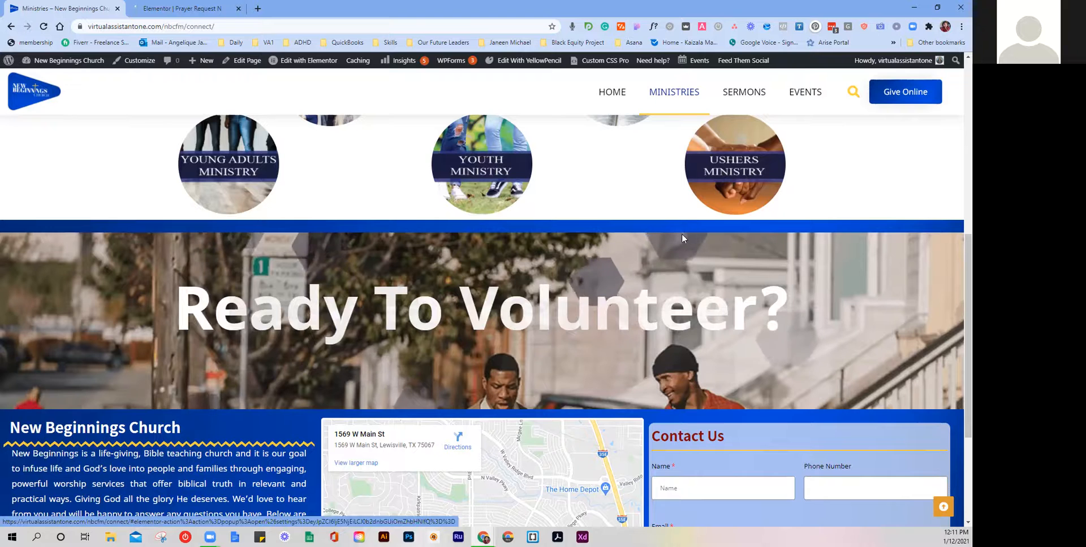
scroll(578, 194, "up", 3)
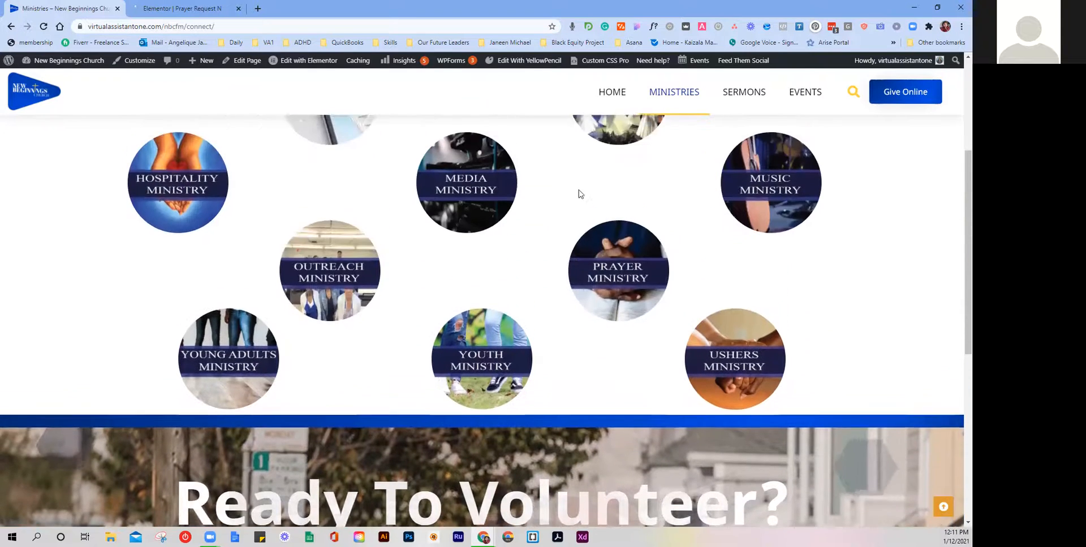
scroll(578, 194, "up", 3)
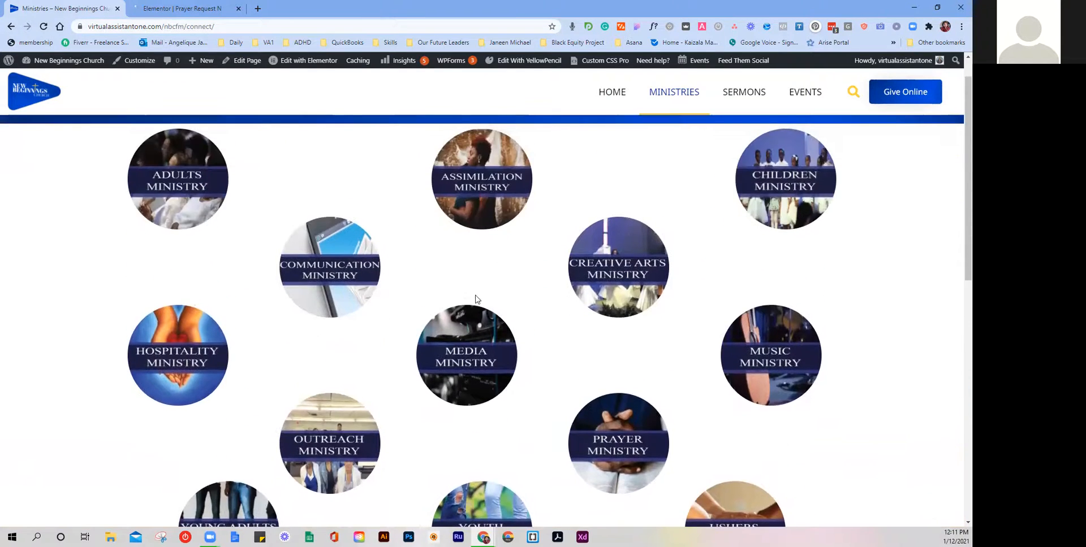
scroll(475, 299, "down", 5)
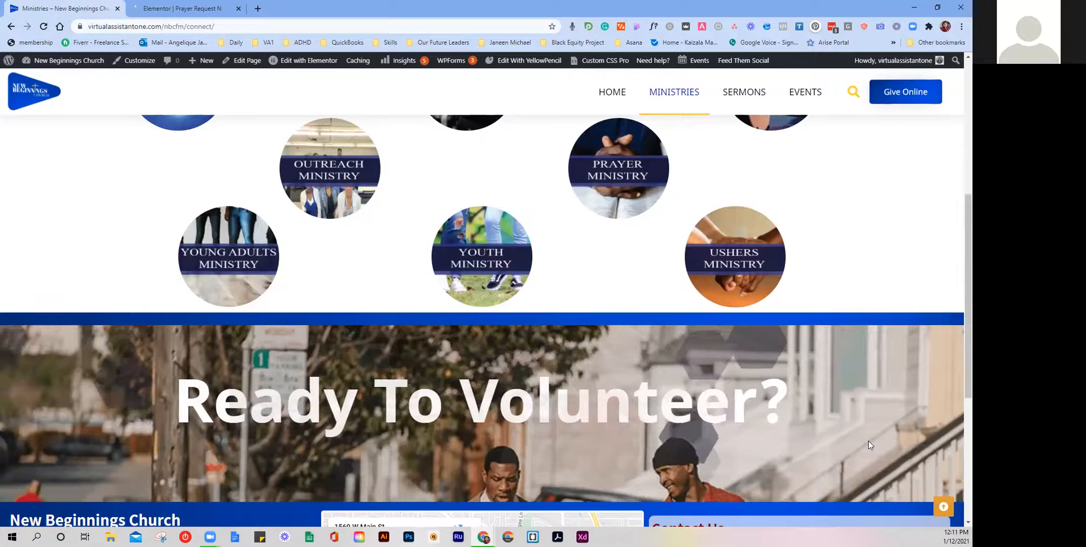
scroll(373, 469, "down", 1)
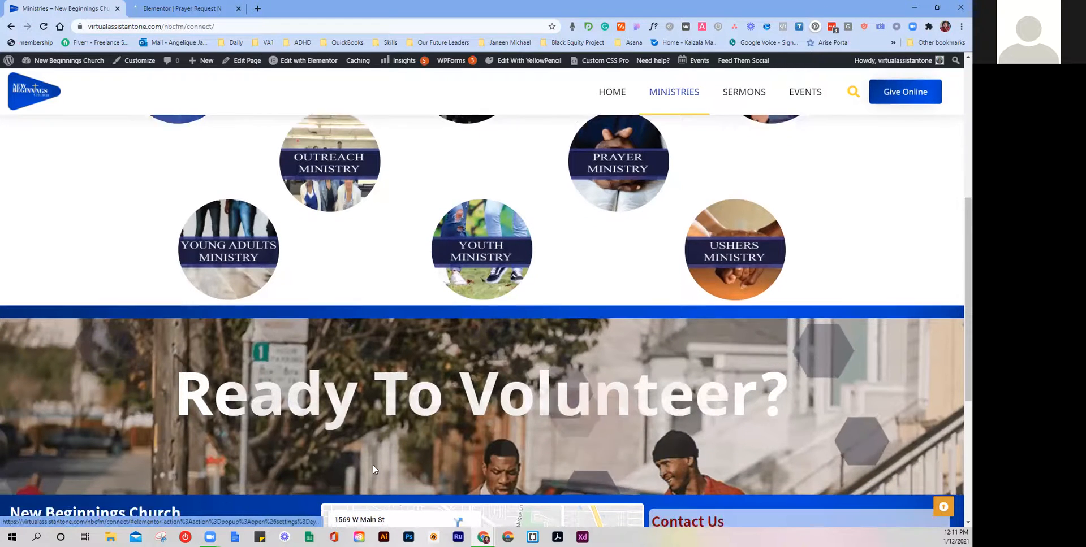
scroll(373, 469, "down", 5)
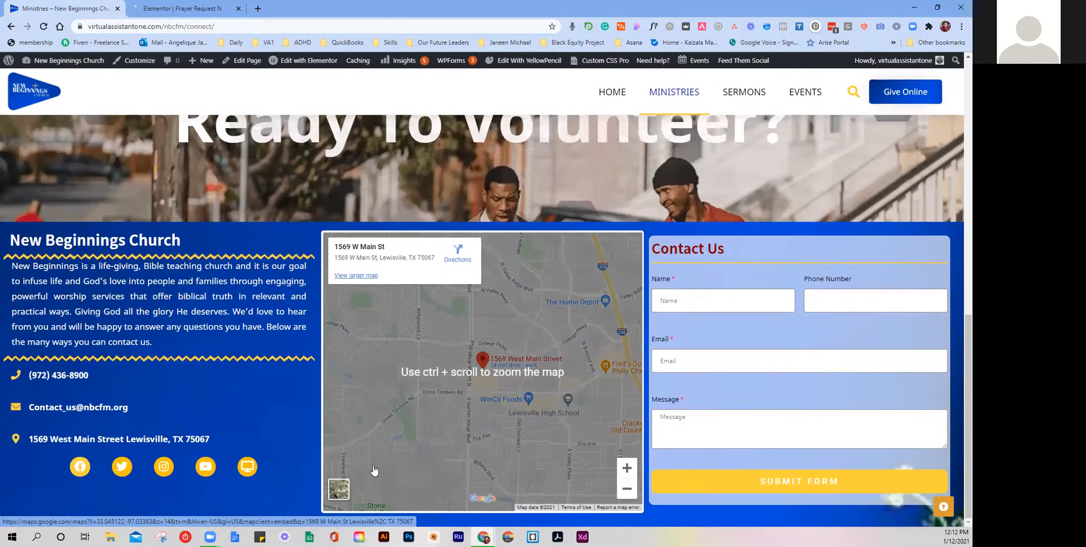
scroll(373, 469, "up", 5)
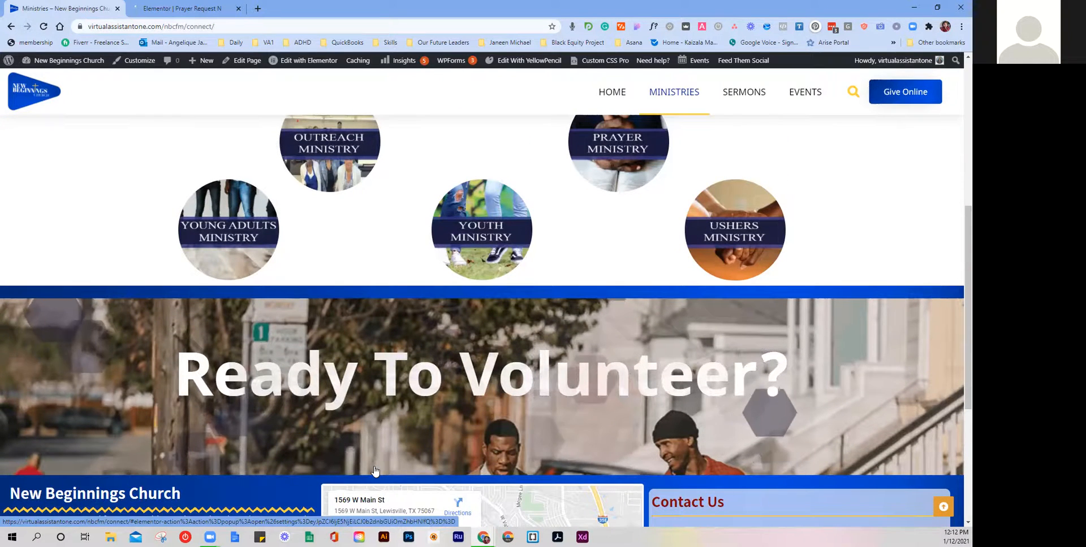
scroll(374, 471, "down", 1)
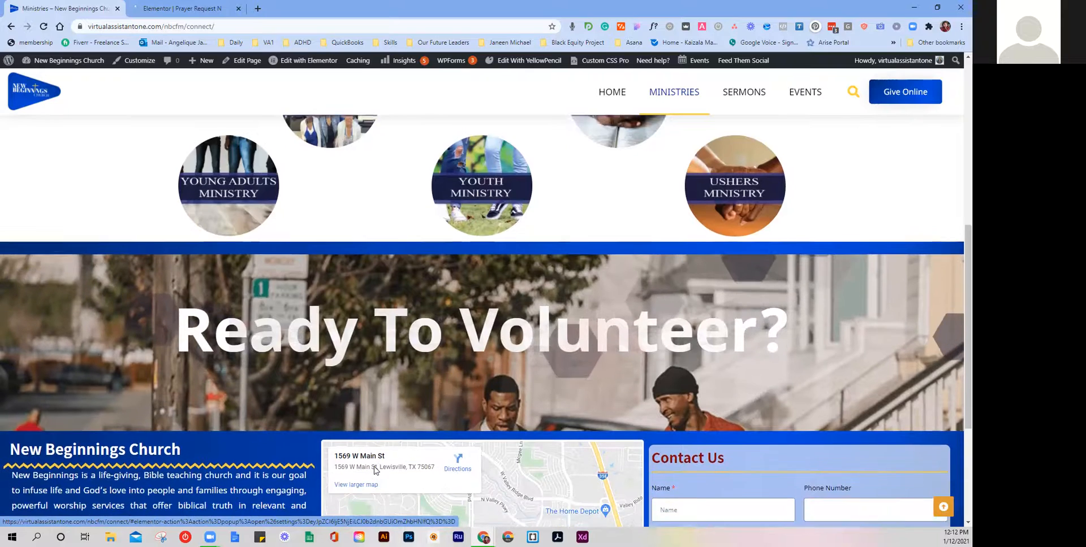
scroll(374, 470, "down", 2)
scroll(374, 470, "down", 2)
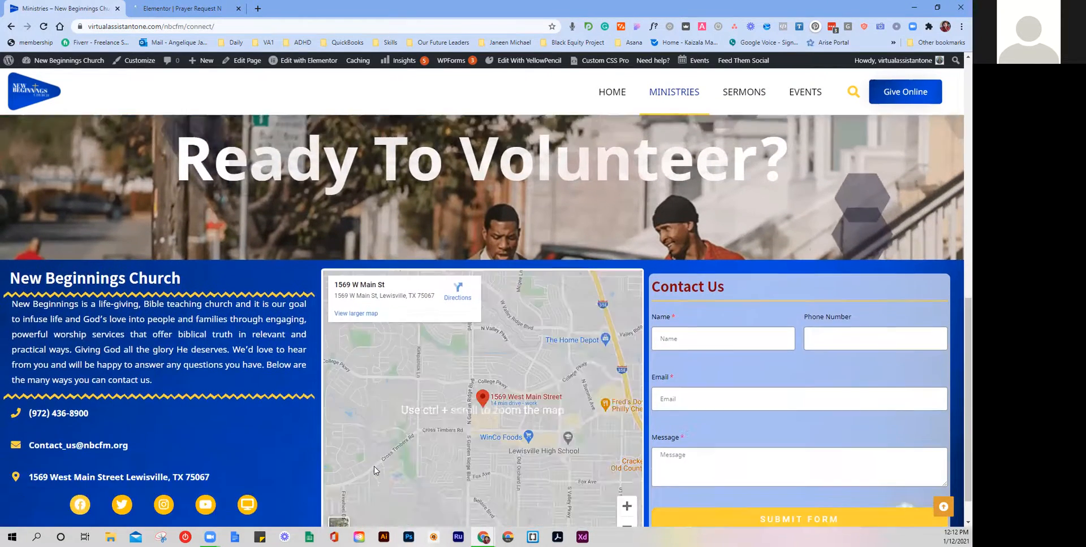
scroll(395, 383, "up", 6)
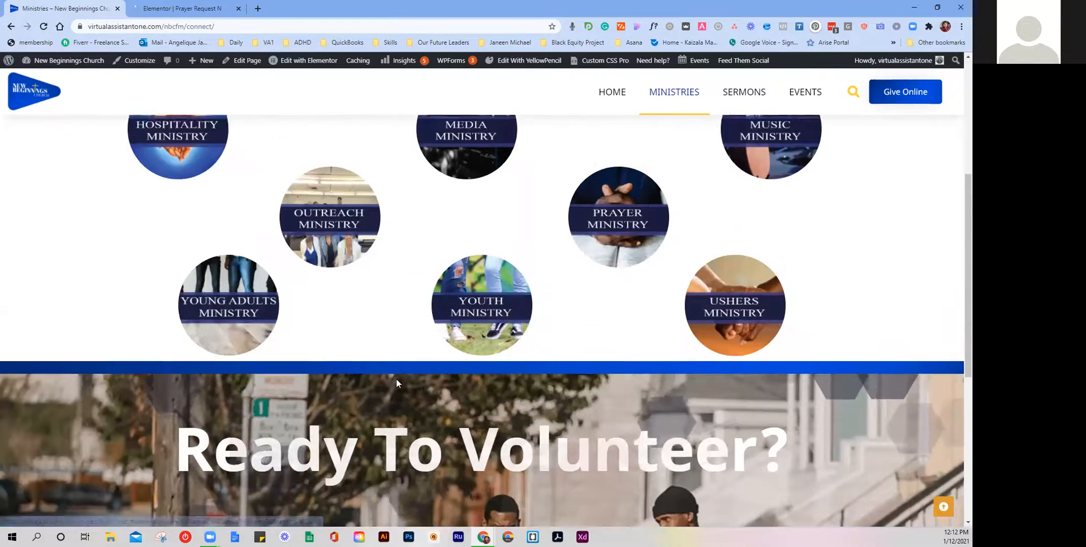
scroll(396, 383, "up", 5)
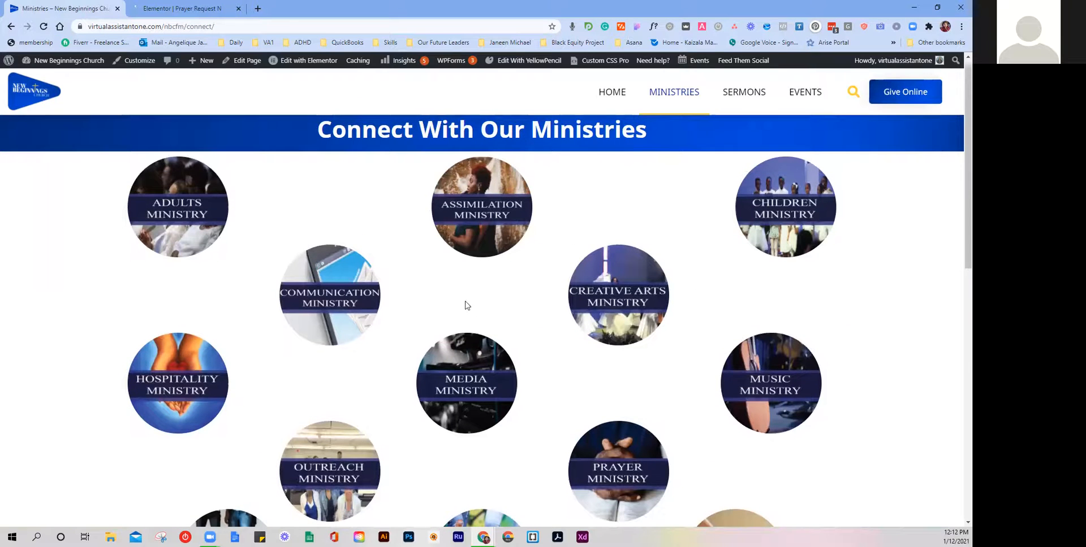
scroll(464, 305, "up", 1)
scroll(365, 297, "down", 2)
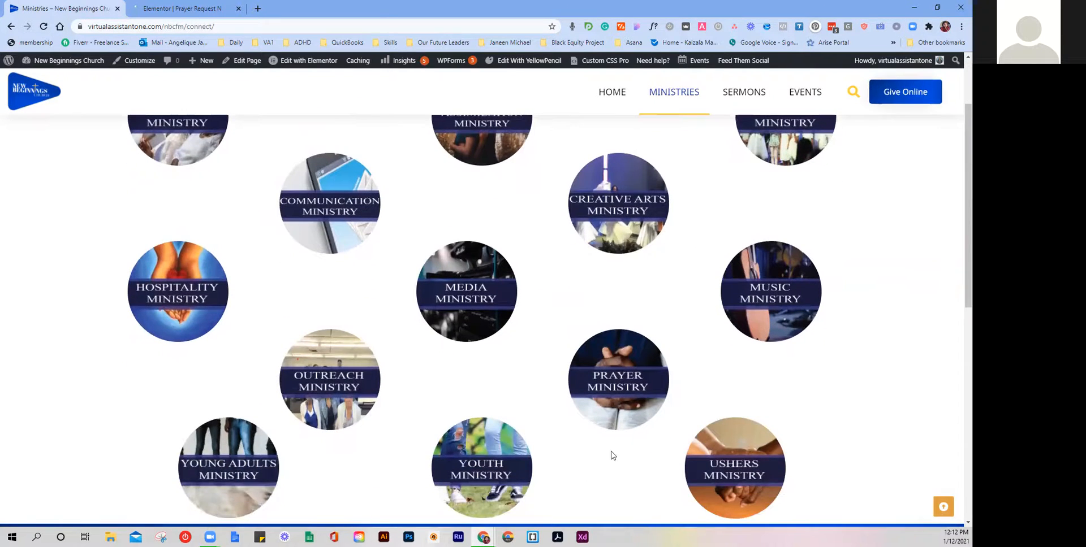
scroll(564, 444, "up", 1)
scroll(565, 447, "down", 3)
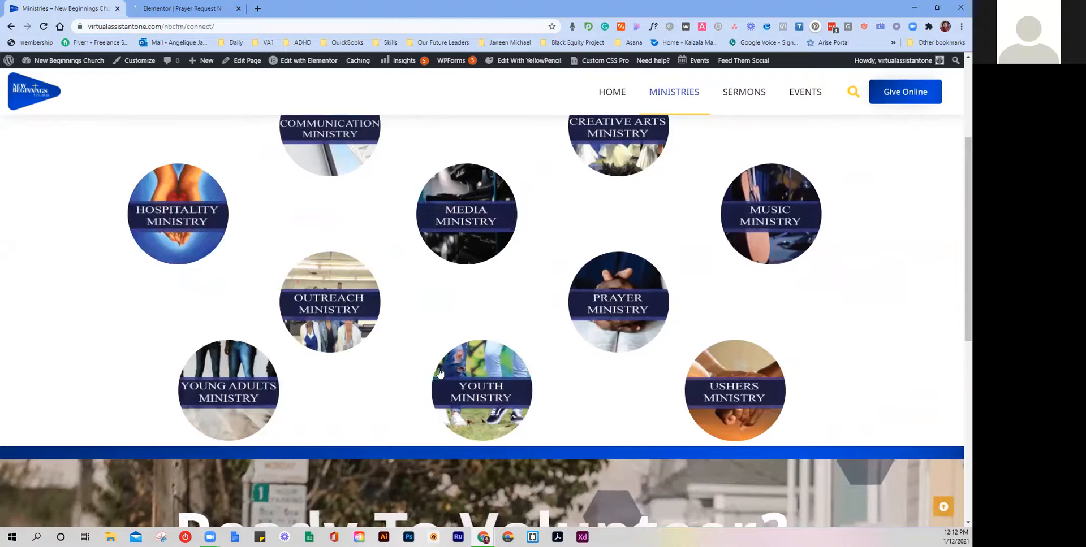
left_click(464, 379)
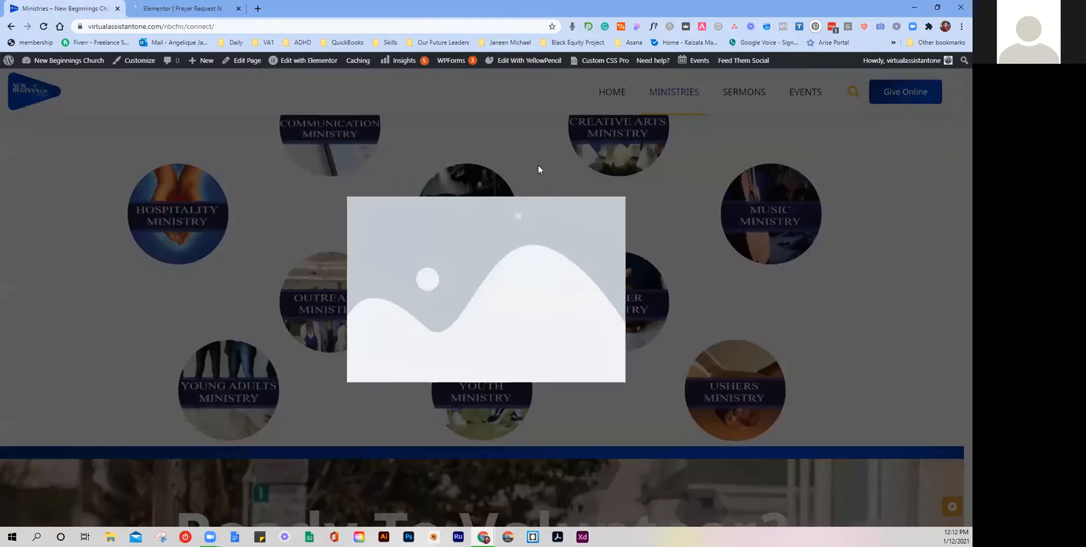
left_click(517, 216)
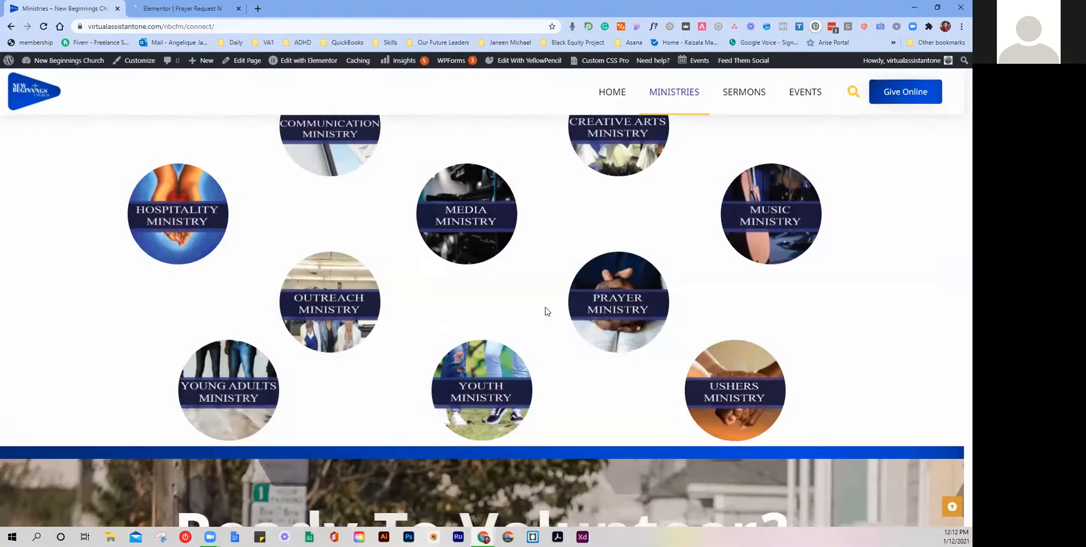
scroll(652, 384, "up", 3)
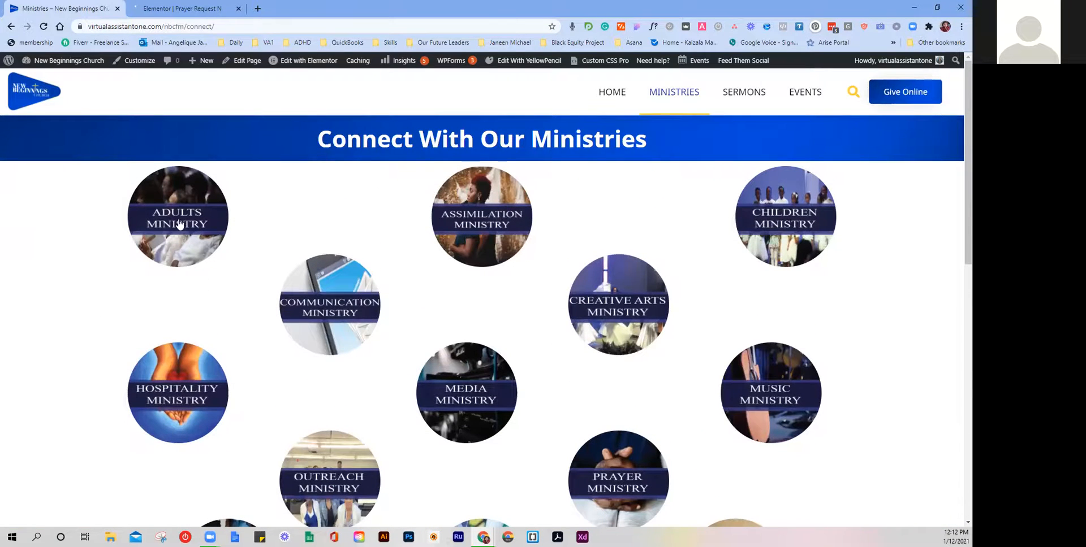
Step: Open the Sermons page, scroll through it, and advance the Related Videos list to page 2
left_click(765, 92)
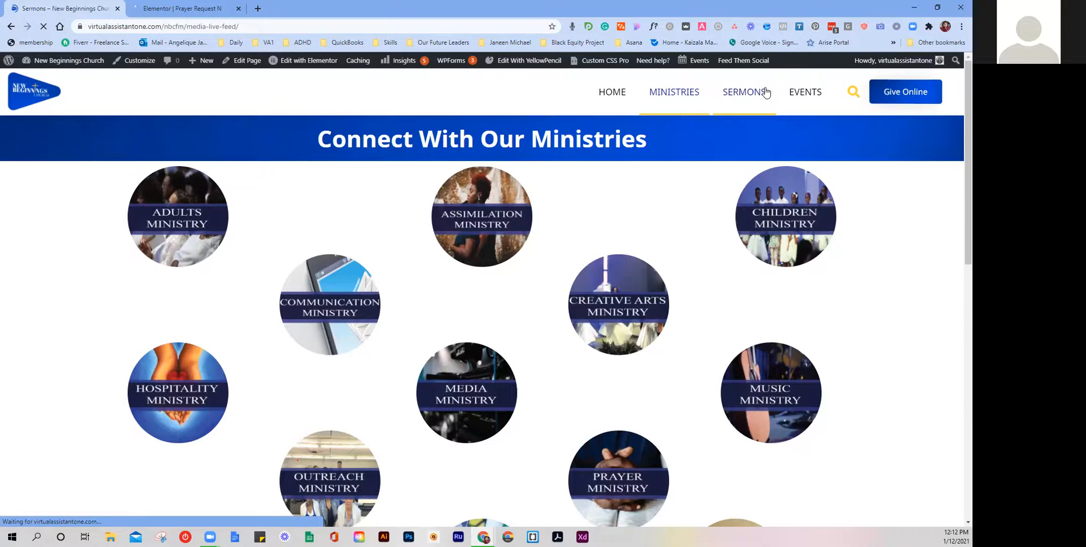
scroll(757, 133, "down", 3)
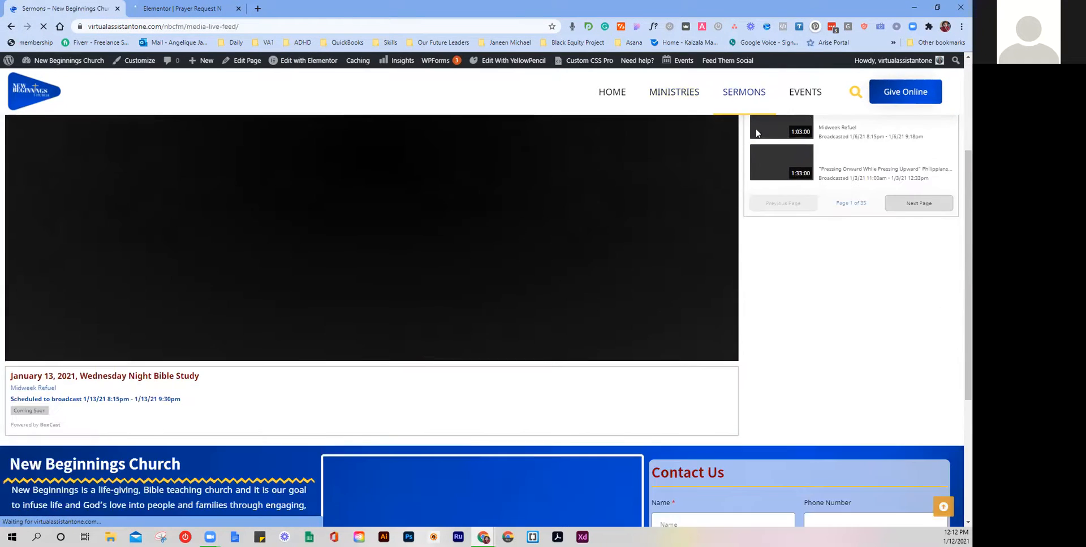
scroll(752, 139, "down", 4)
scroll(752, 140, "up", 8)
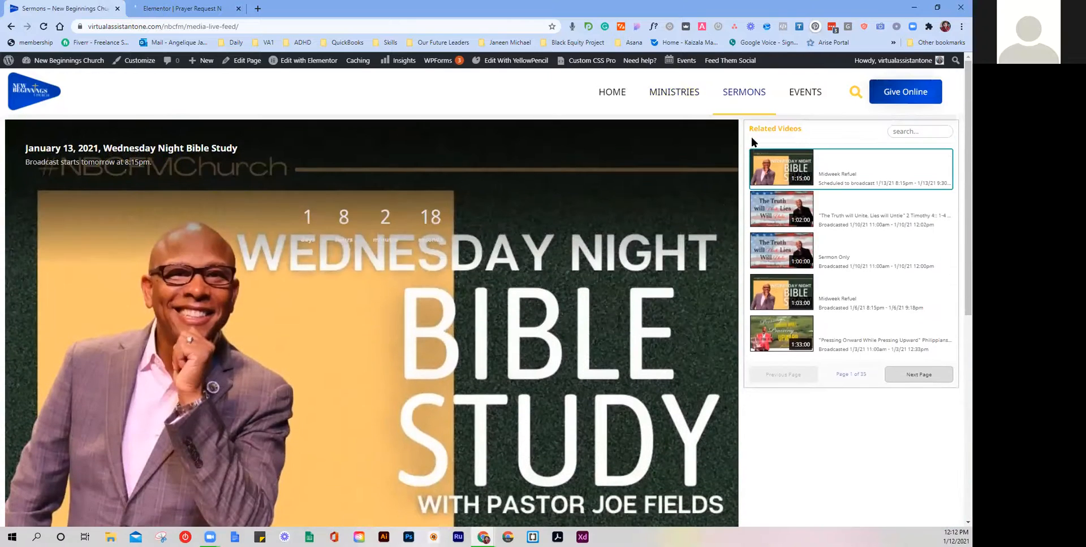
scroll(606, 191, "down", 6)
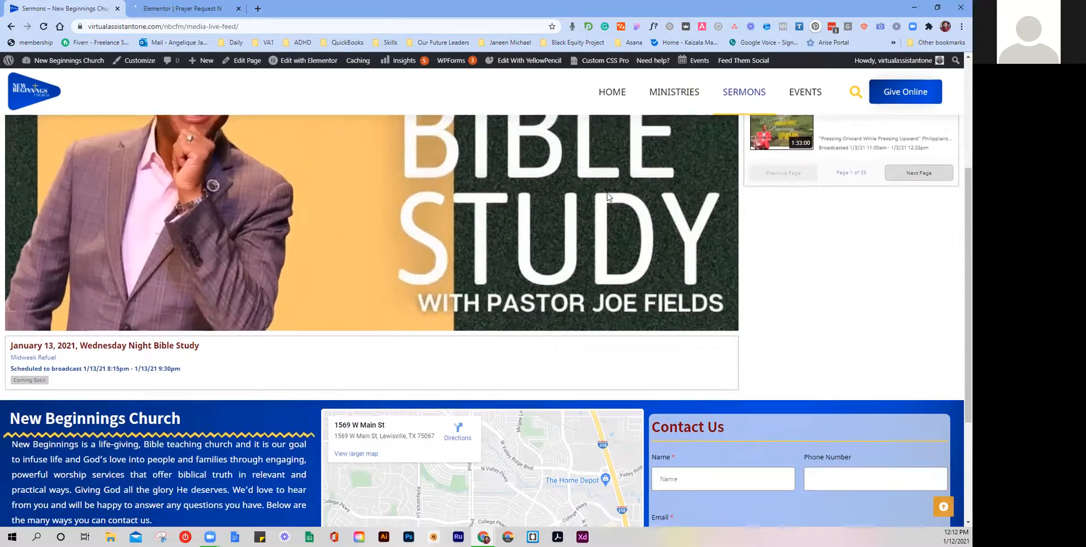
scroll(588, 184, "up", 5)
scroll(803, 141, "up", 1)
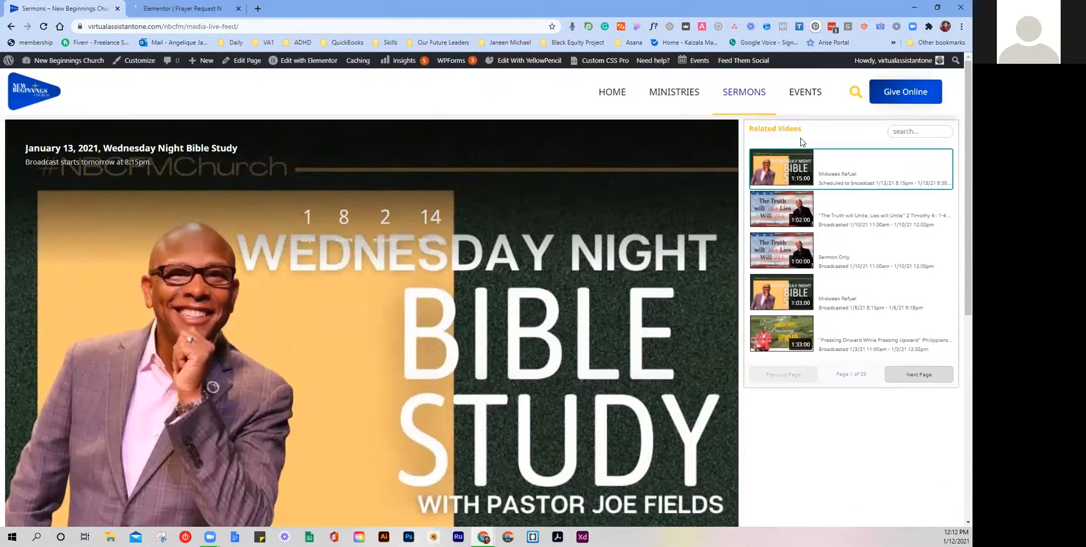
scroll(614, 154, "down", 4)
scroll(612, 151, "up", 4)
scroll(846, 258, "down", 1)
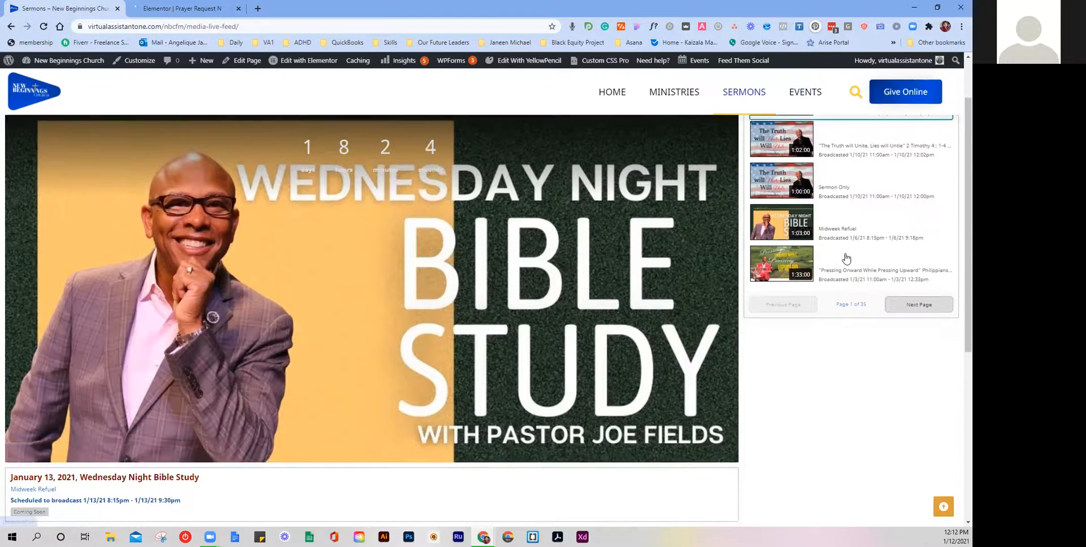
scroll(846, 259, "down", 1)
left_click(928, 281)
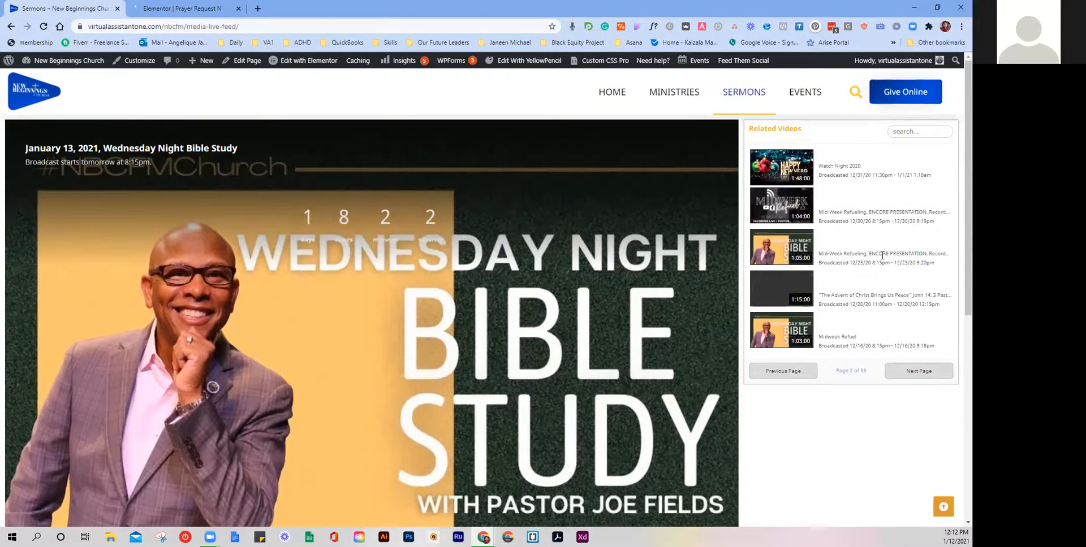
Step: Open the Events page and view the calendar events for January 11, 13 and 16
left_click(817, 101)
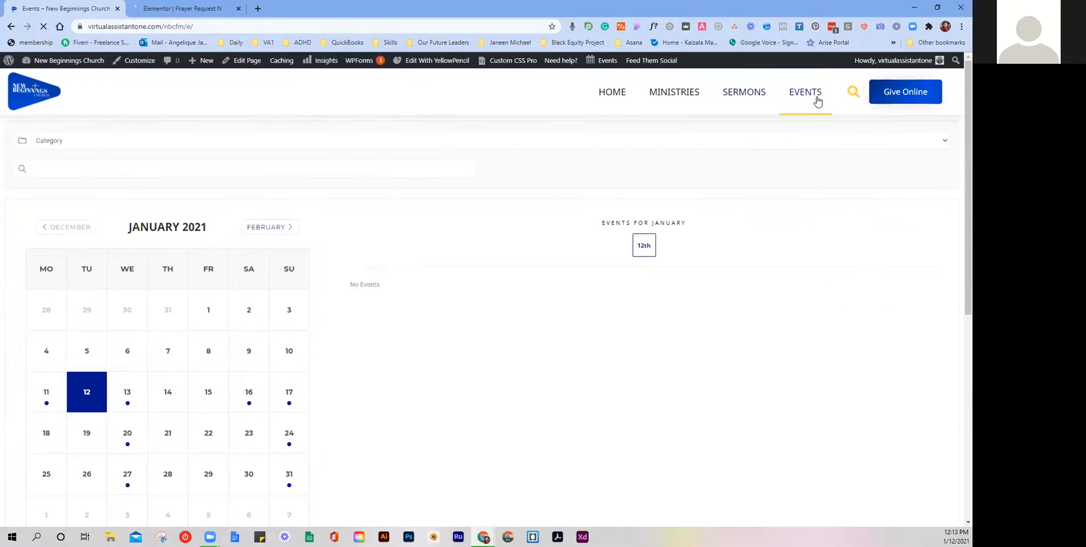
scroll(591, 218, "down", 3)
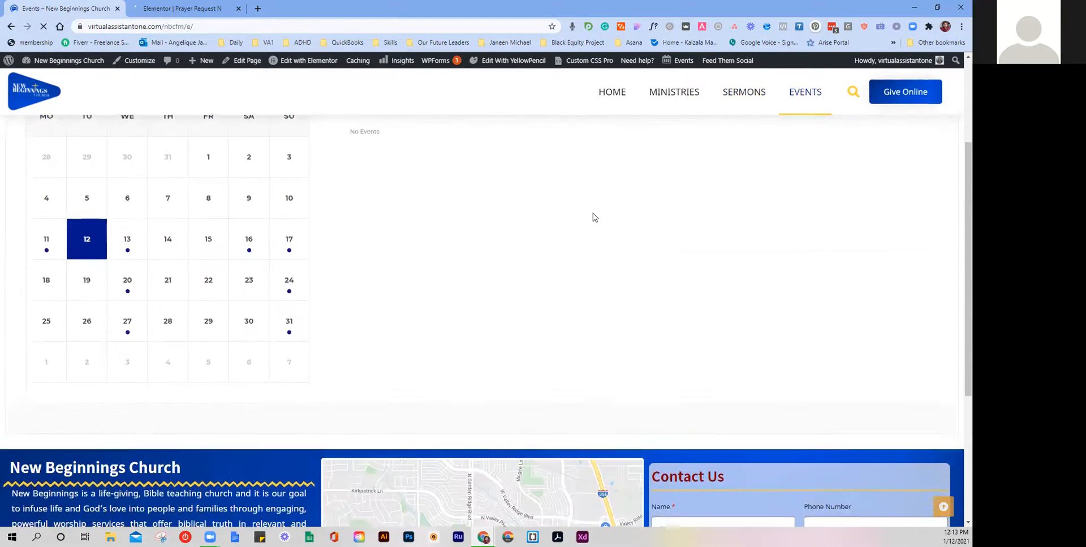
left_click(48, 271)
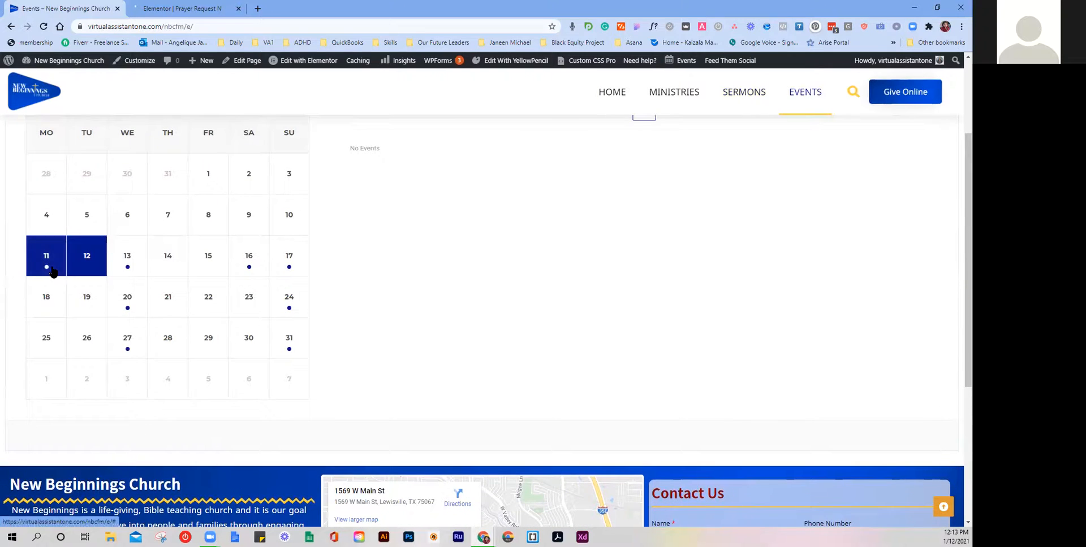
scroll(403, 277, "up", 1)
scroll(402, 276, "up", 2)
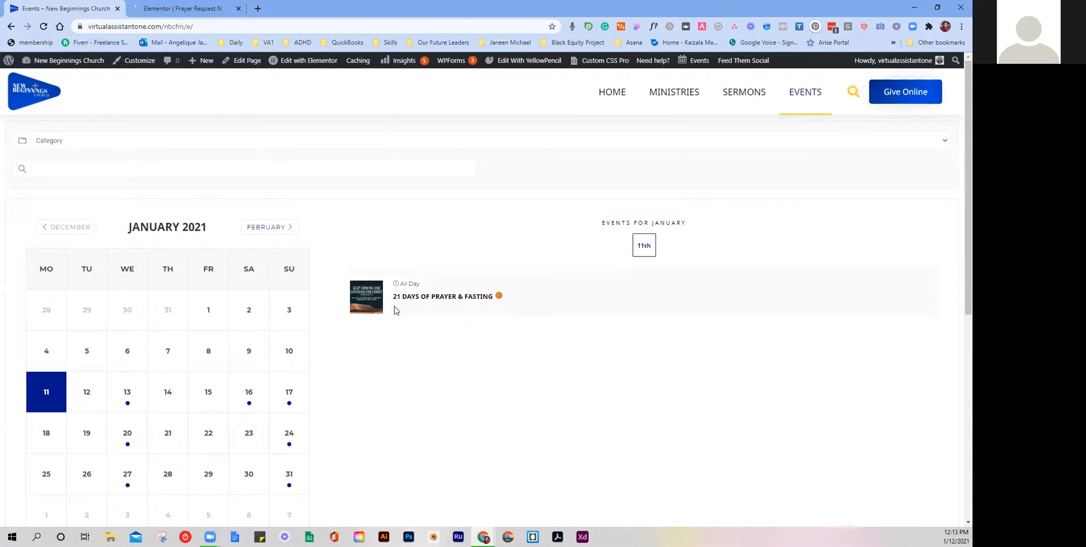
scroll(385, 308, "down", 1)
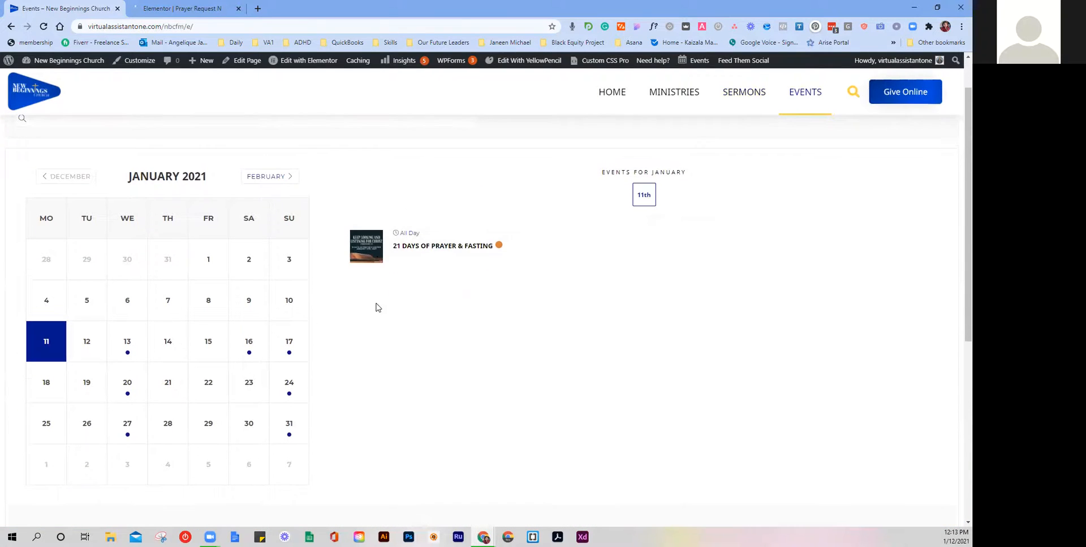
left_click(140, 342)
left_click(250, 346)
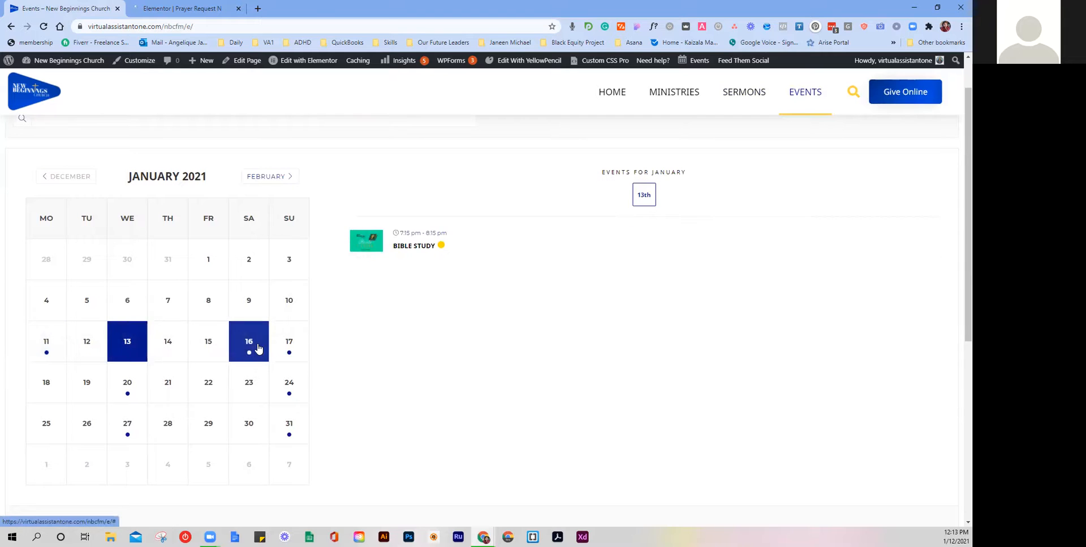
left_click(135, 347)
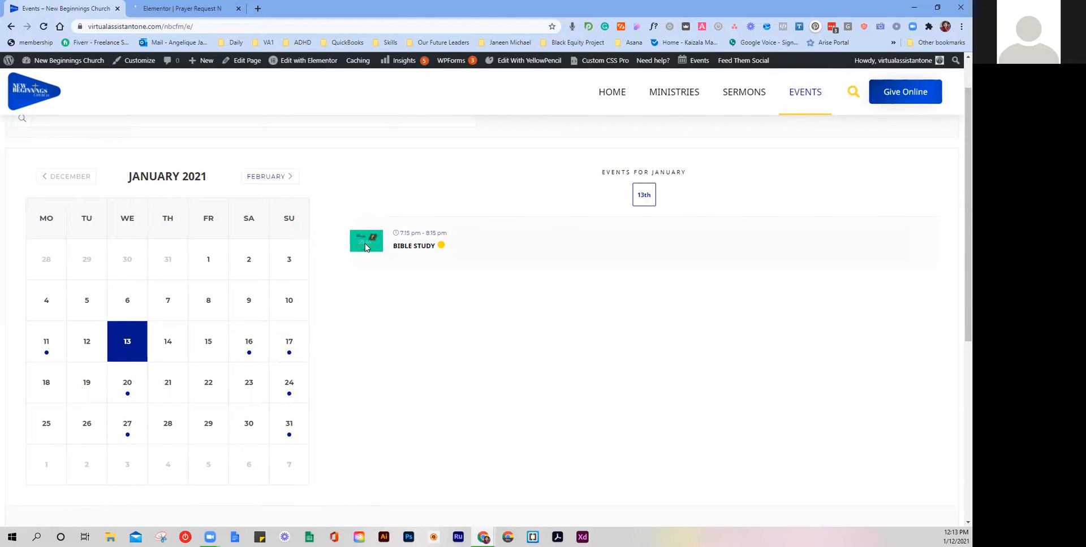
Step: Recheck January 11 and 16, then show January 17's Heart of the City Mobile Food Pantry
scroll(362, 241, "down", 5)
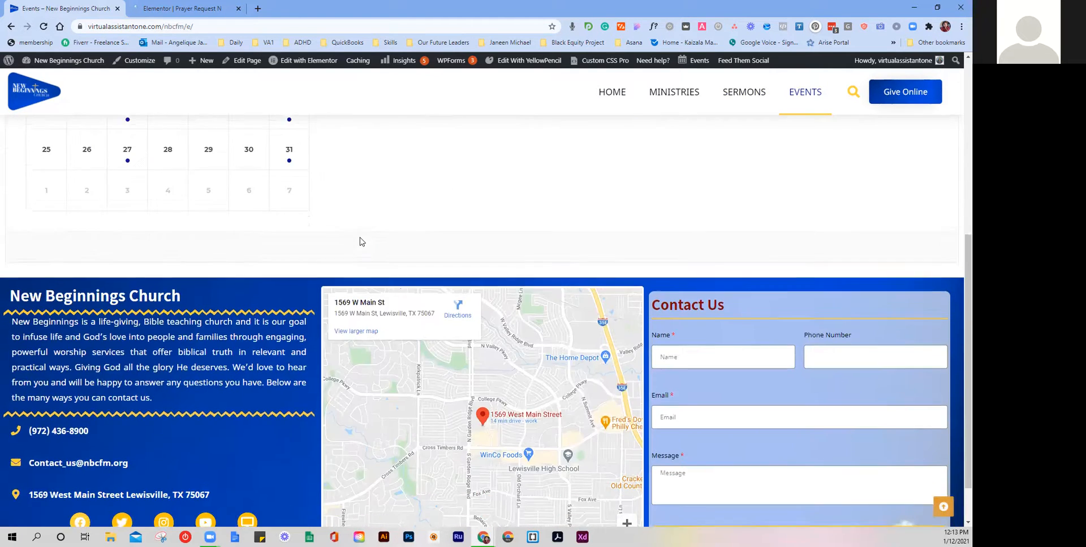
scroll(373, 232, "up", 4)
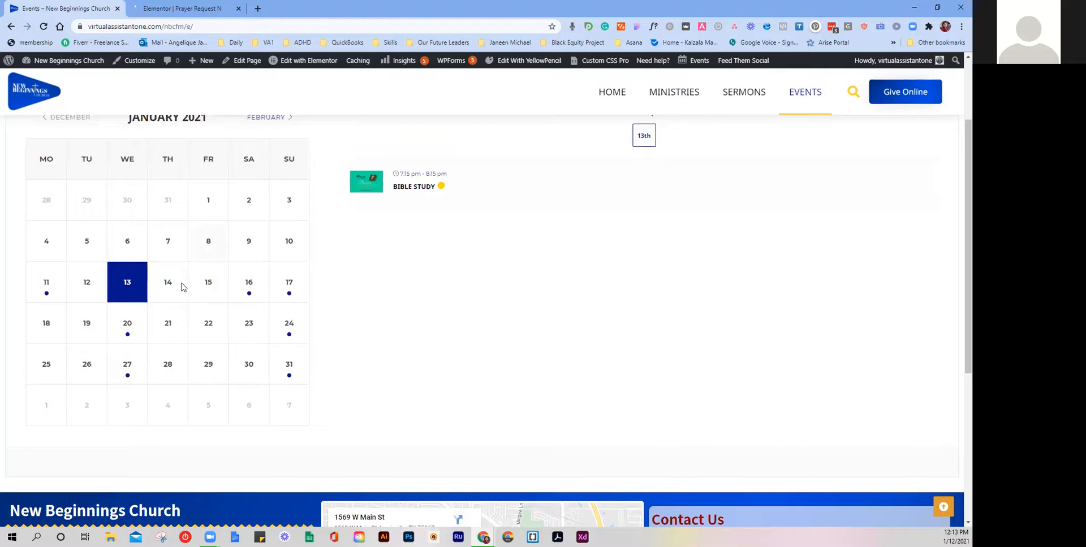
left_click(56, 290)
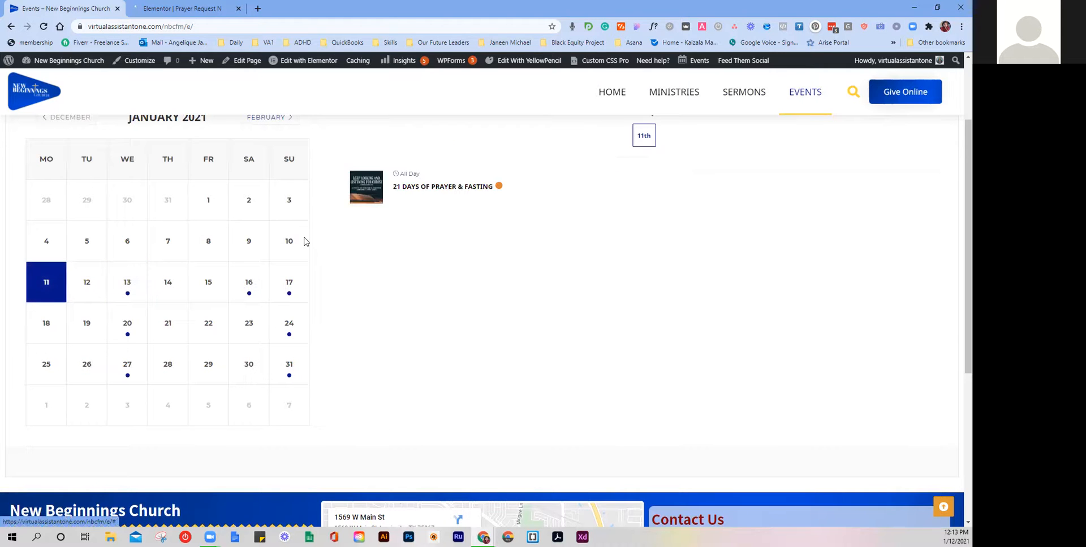
left_click(248, 283)
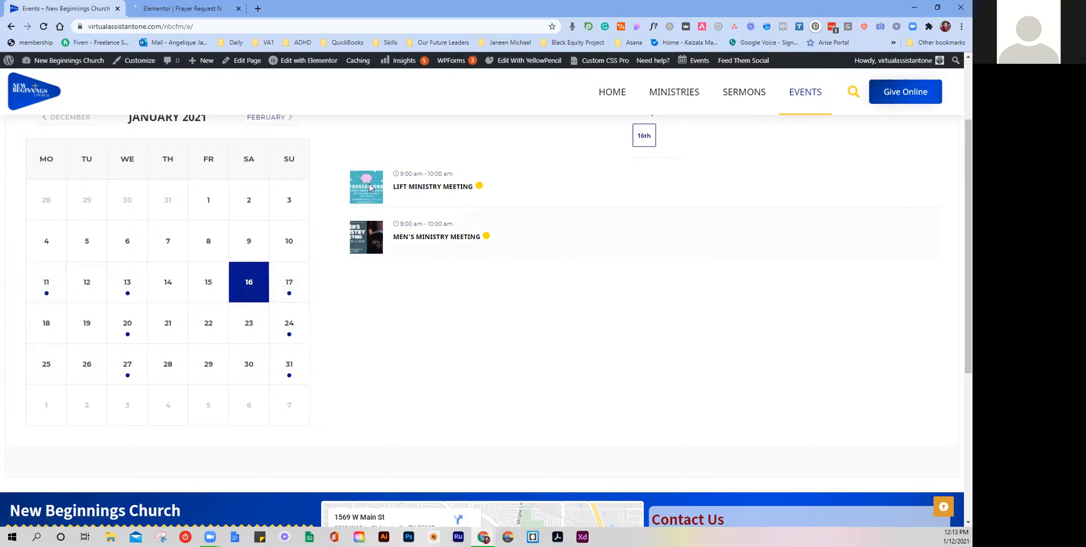
left_click(278, 282)
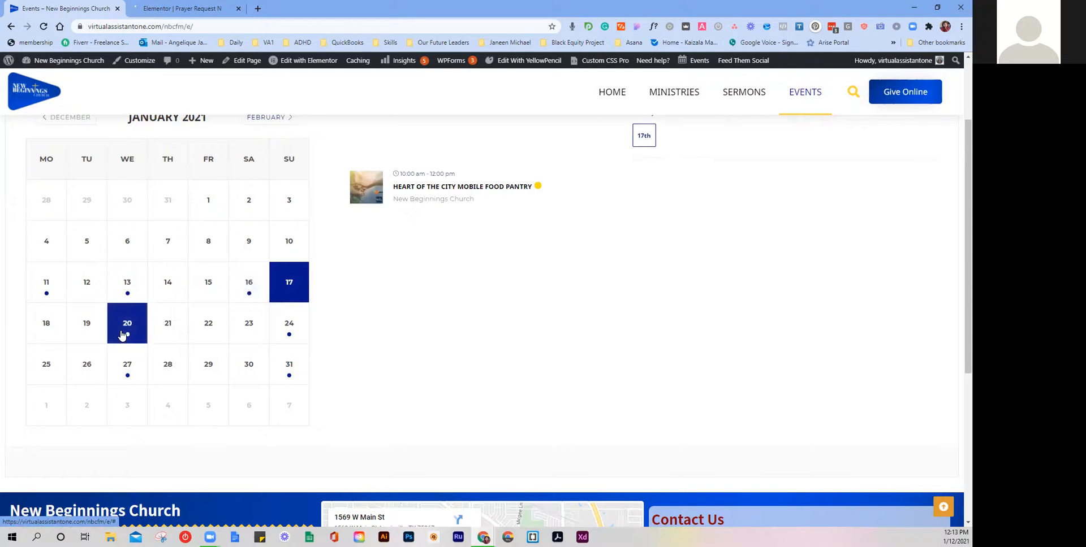
scroll(153, 331, "up", 2)
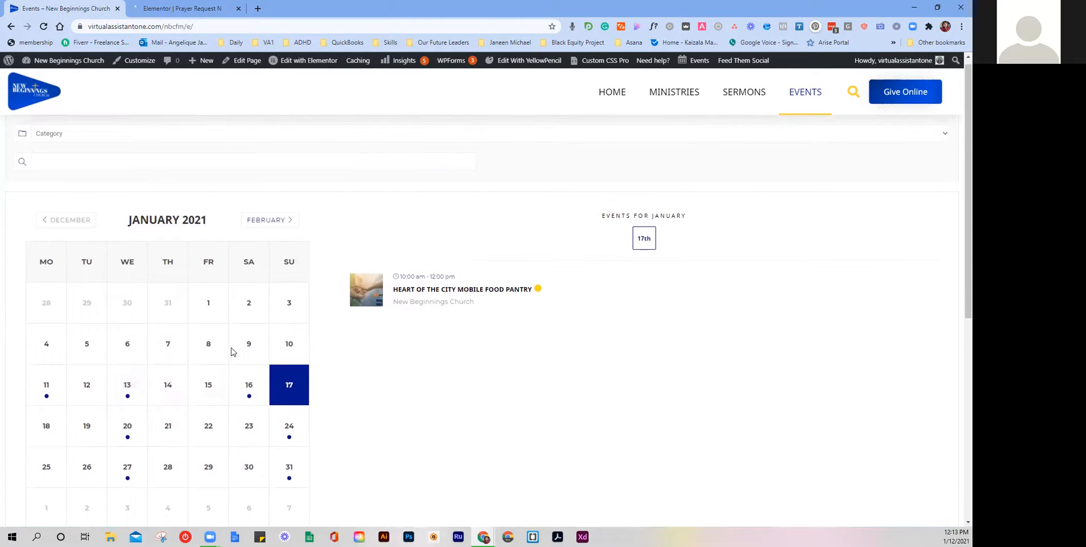
scroll(320, 299, "up", 1)
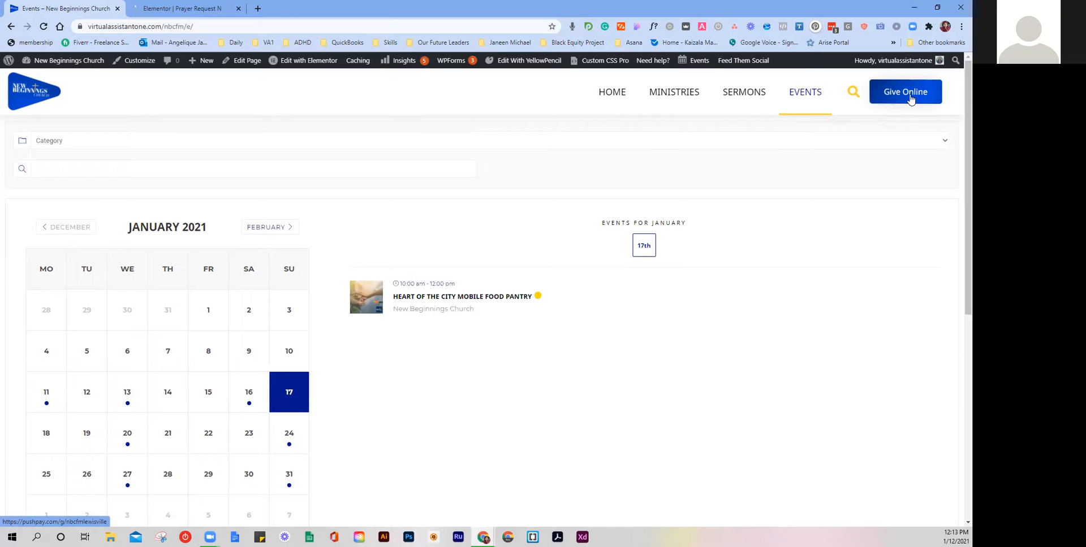
Step: Revisit the Ministries page, scroll through it, then return to the home page via HOME
left_click(664, 95)
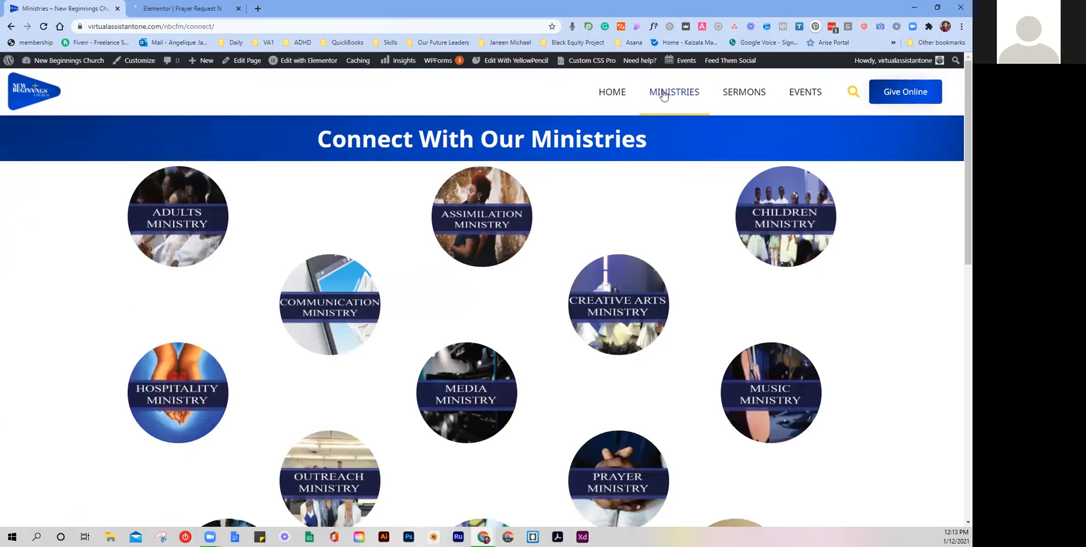
scroll(656, 184, "down", 4)
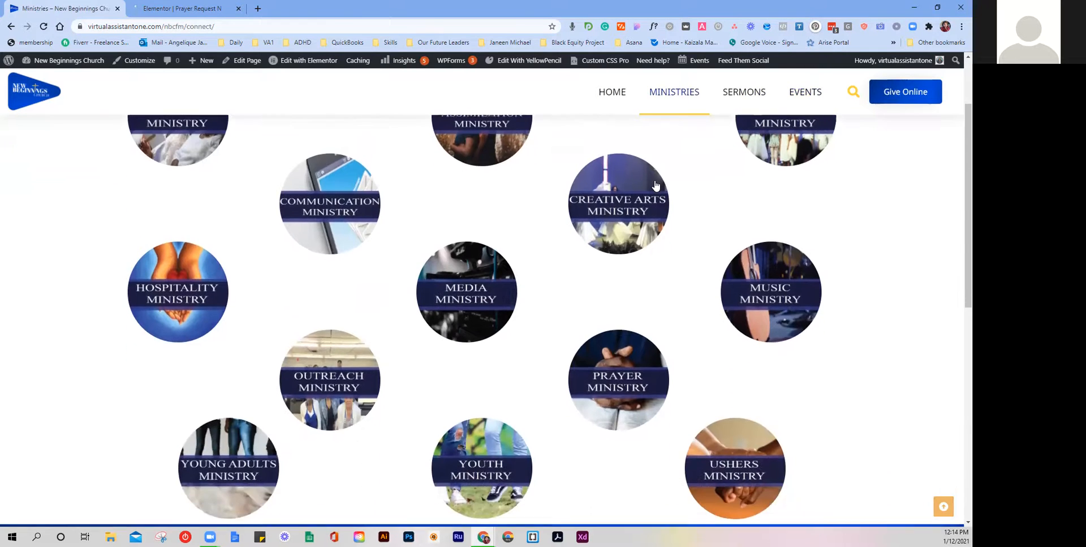
scroll(656, 184, "down", 5)
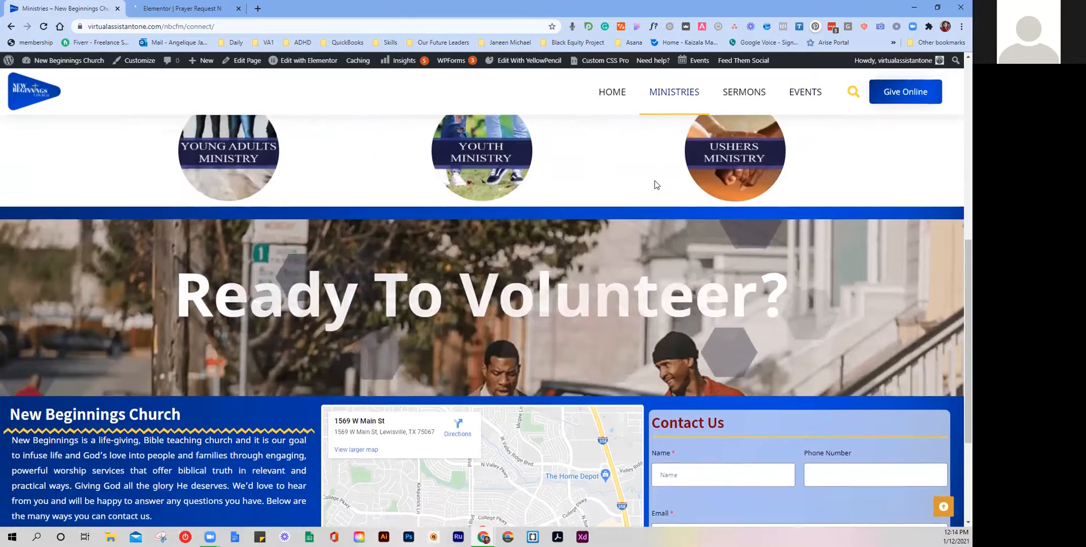
scroll(655, 185, "down", 1)
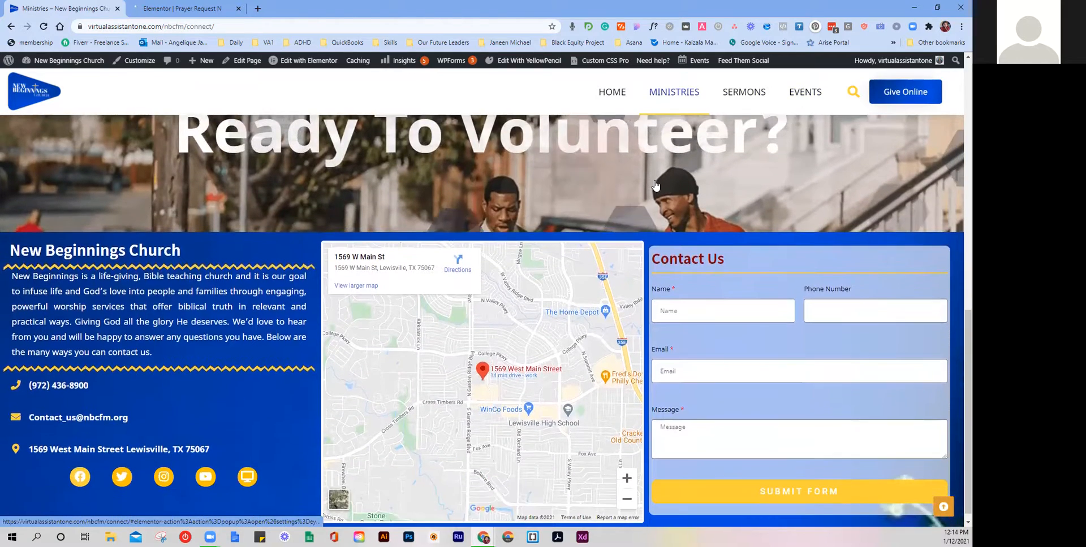
scroll(655, 185, "up", 10)
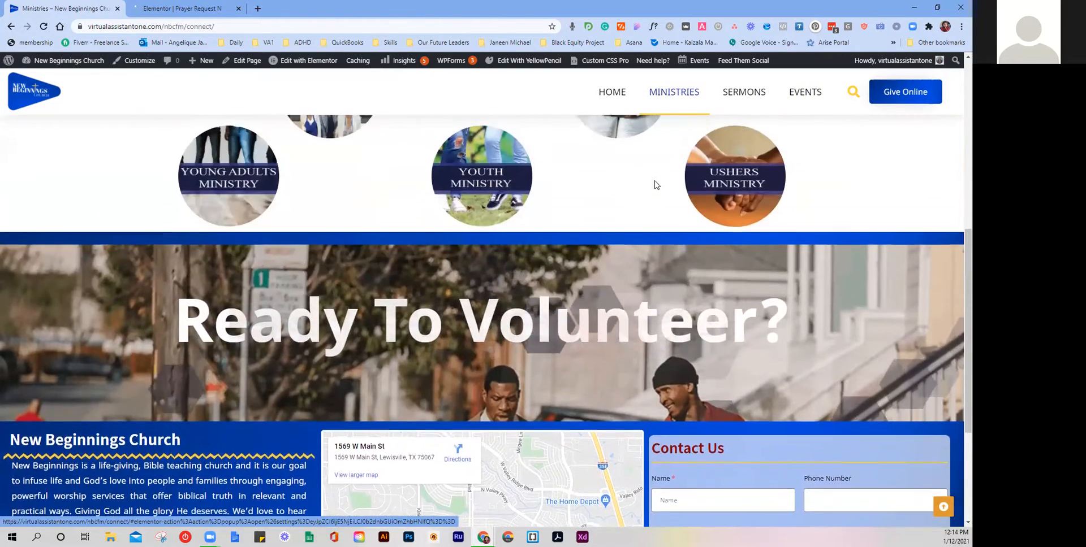
scroll(656, 185, "up", 1)
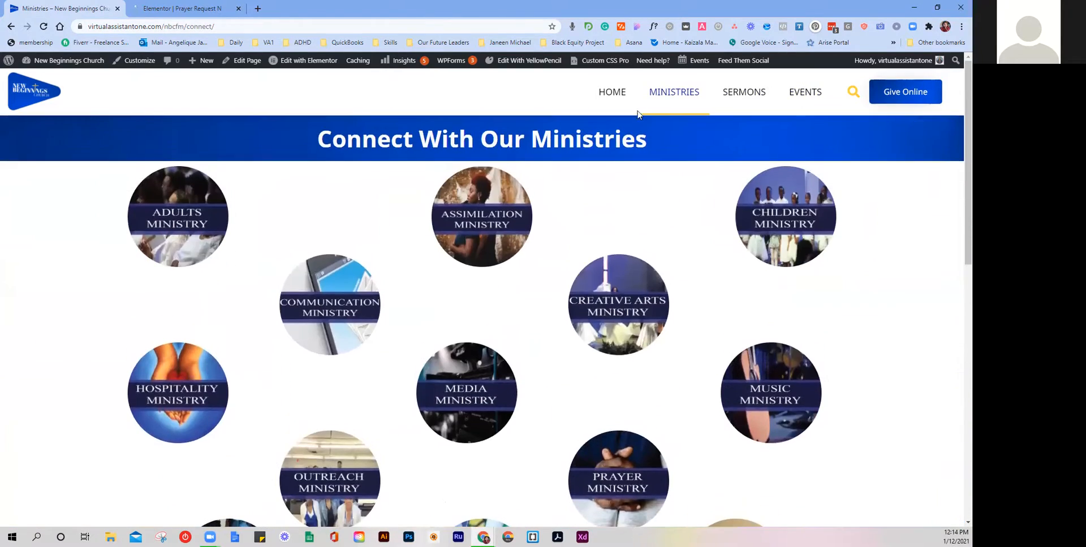
left_click(620, 91)
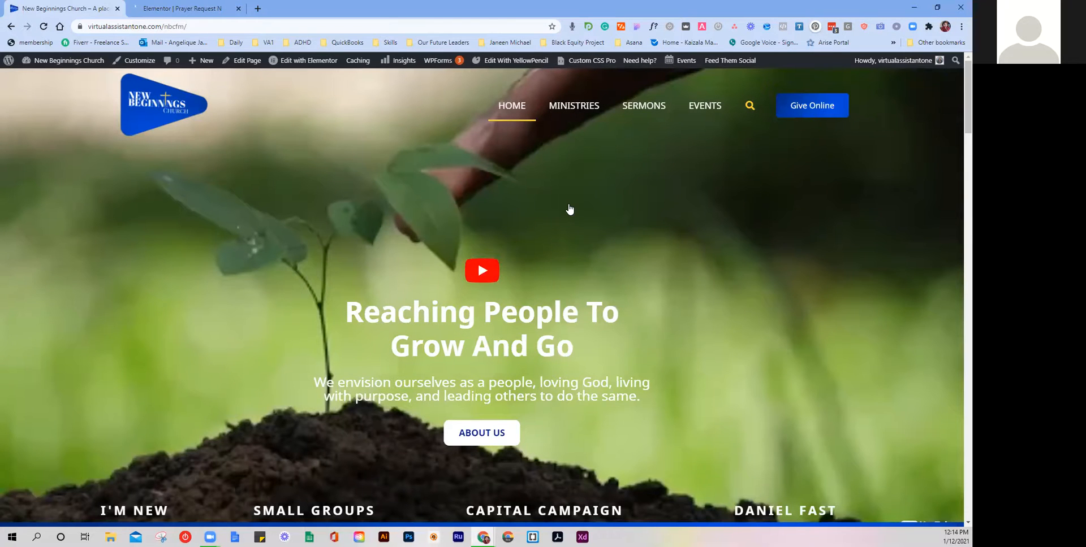
Step: Scroll past the sermon, Announcements, Twitter, newsletter and Facebook sections to the Looking For More? tiles
scroll(569, 210, "down", 2)
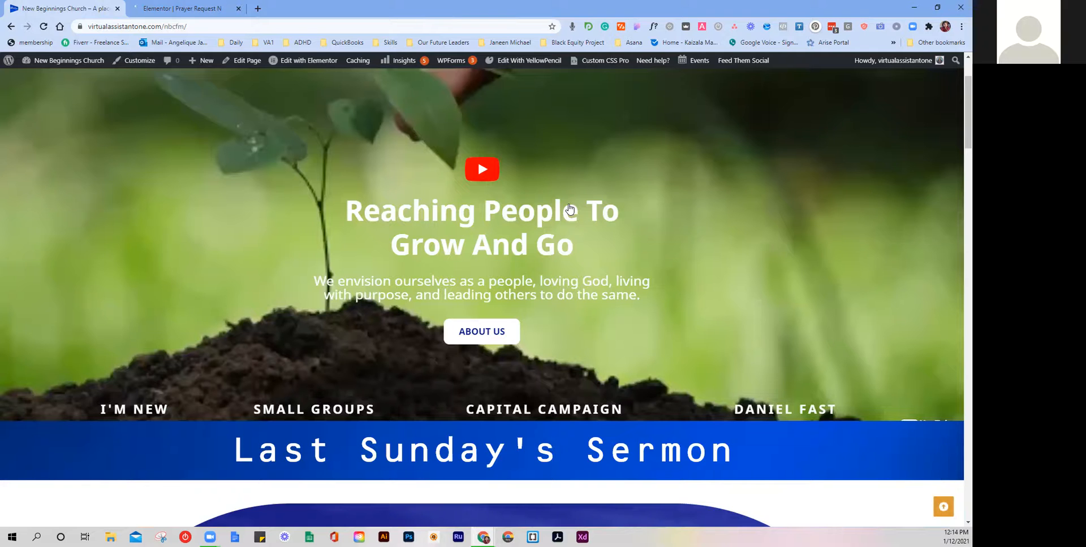
scroll(569, 209, "down", 1)
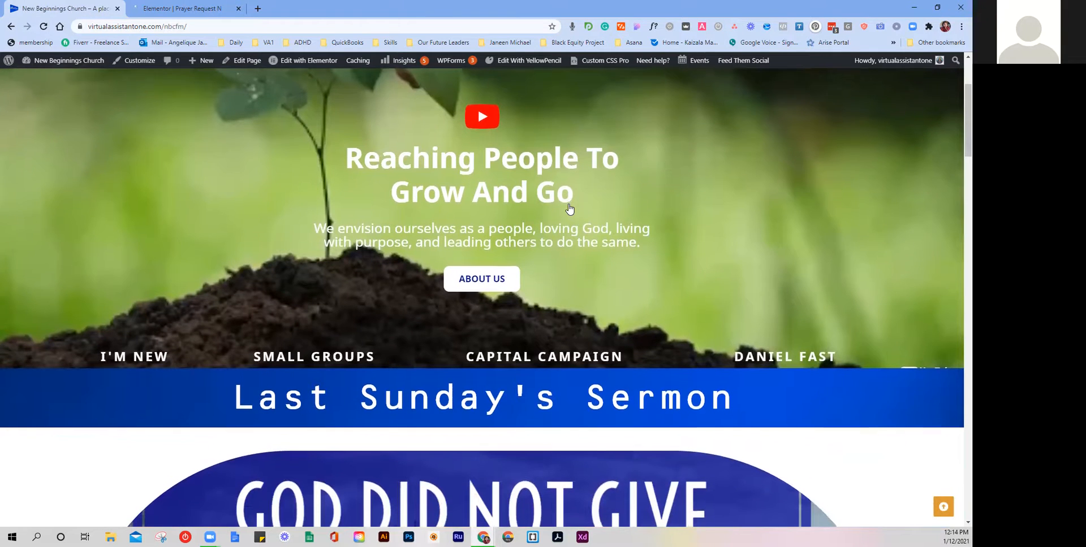
scroll(569, 209, "down", 3)
scroll(570, 209, "down", 3)
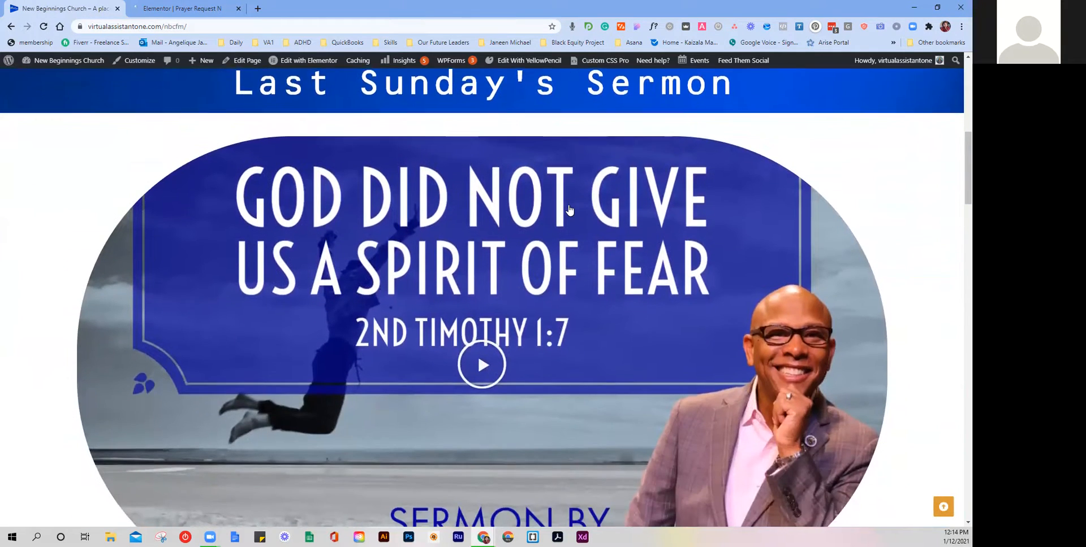
scroll(569, 209, "down", 2)
scroll(569, 209, "down", 3)
scroll(570, 210, "down", 3)
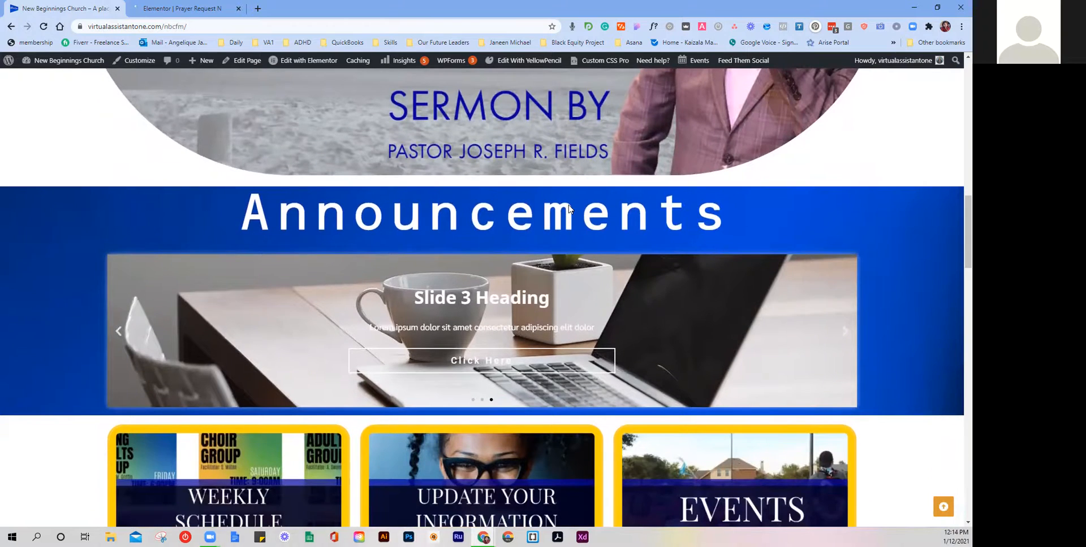
scroll(569, 209, "down", 5)
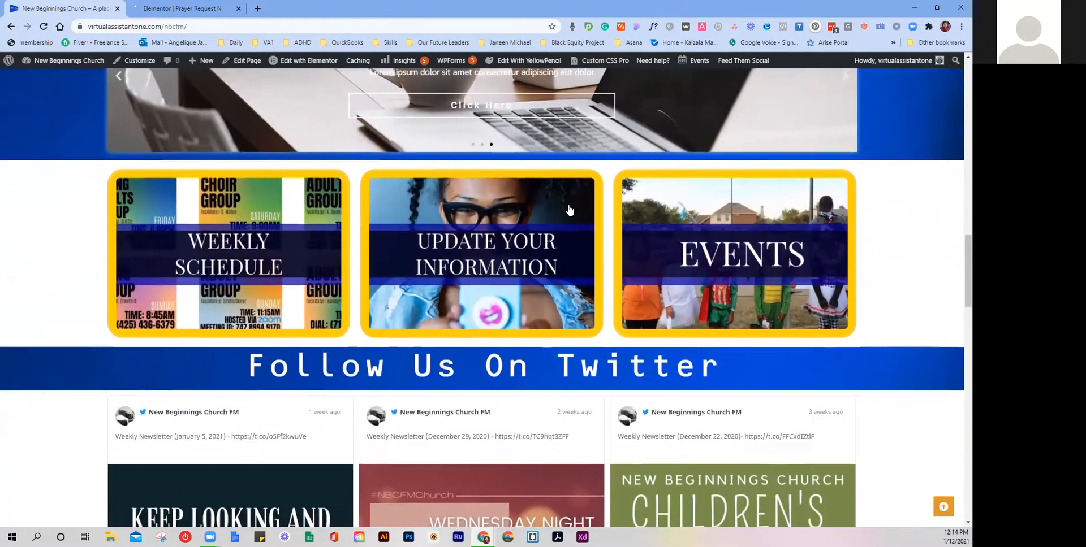
scroll(569, 210, "down", 9)
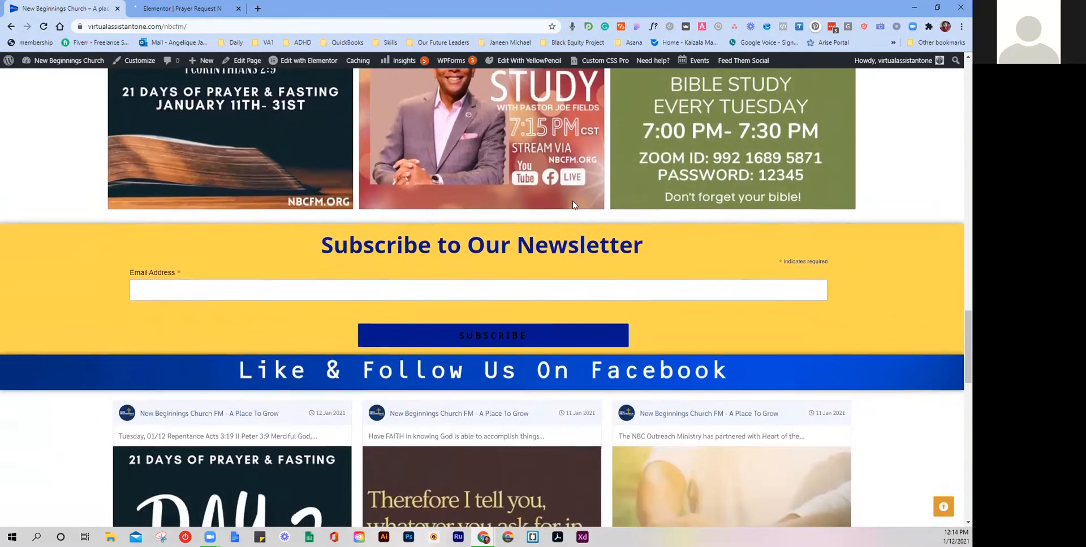
scroll(573, 205, "down", 10)
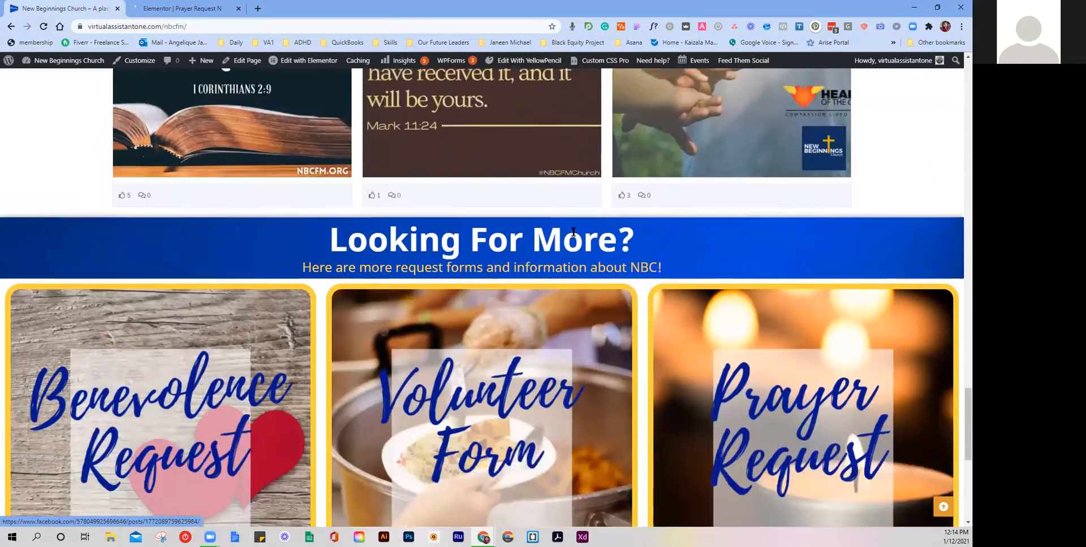
scroll(573, 232, "down", 3)
Step: Preview the Volunteer Form popup on the live site, close it, and return to the Prayer Request editor
left_click(487, 294)
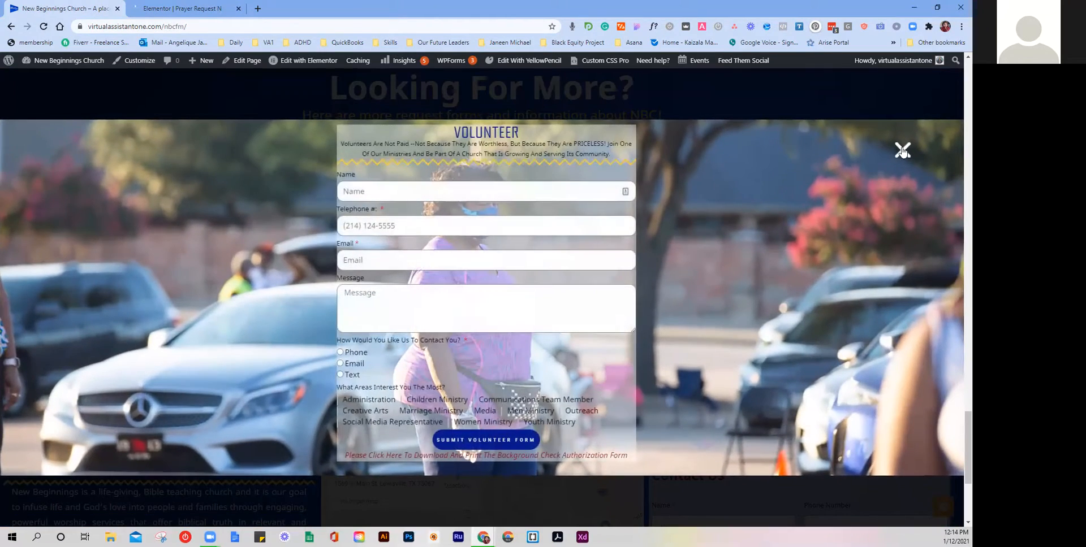
left_click(902, 150)
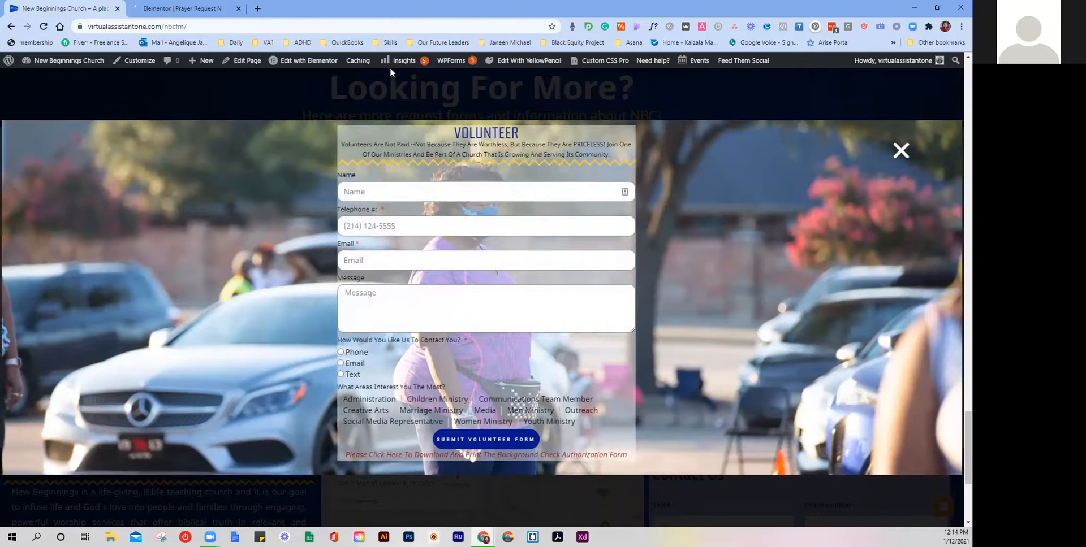
left_click(223, 8)
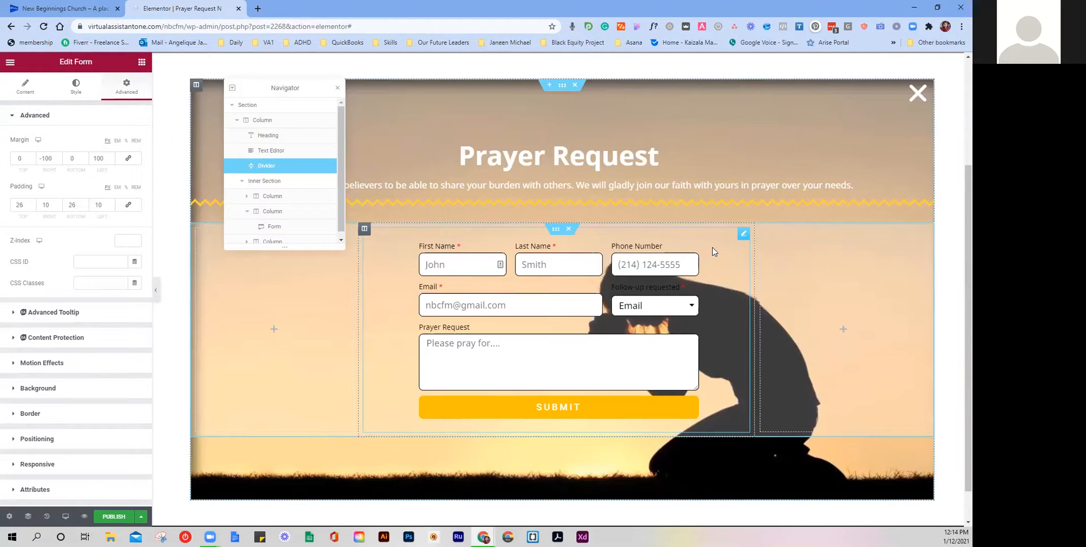
Step: Place the zigzag divider above the form with margin top 0, bottom -31, and move the description paragraph there
scroll(634, 210, "up", 3)
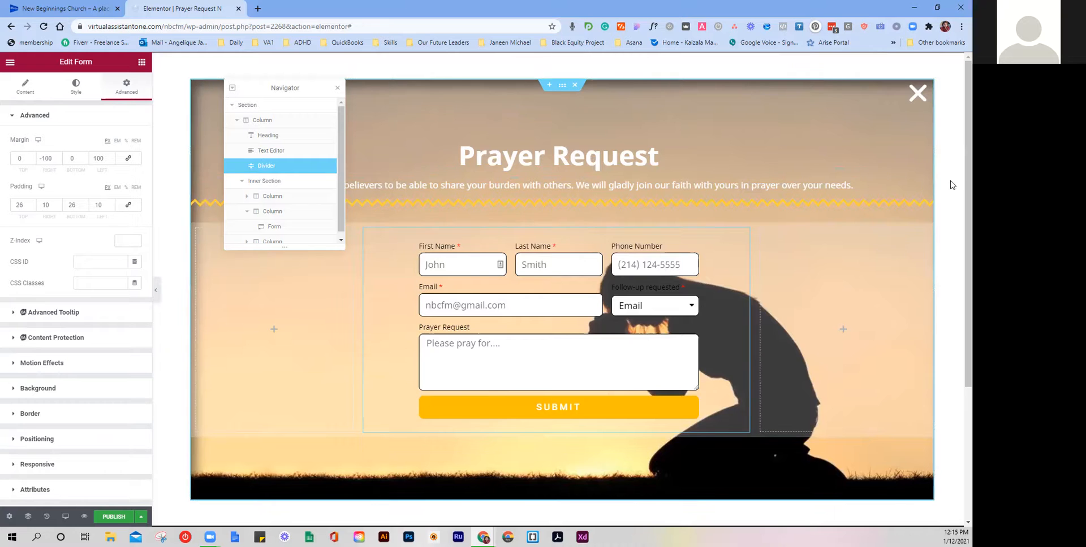
left_click_drag(927, 212, 617, 225)
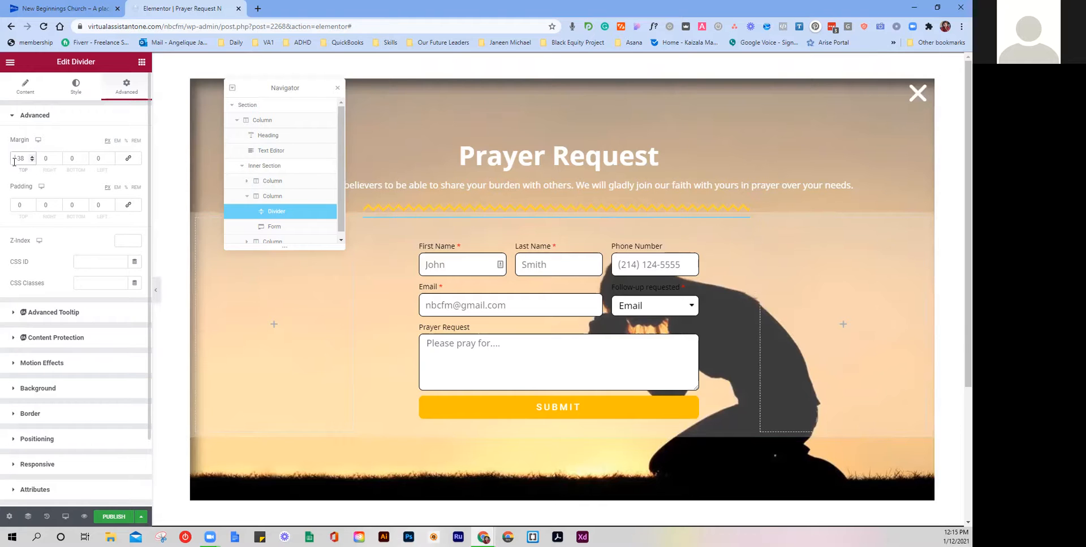
type("0")
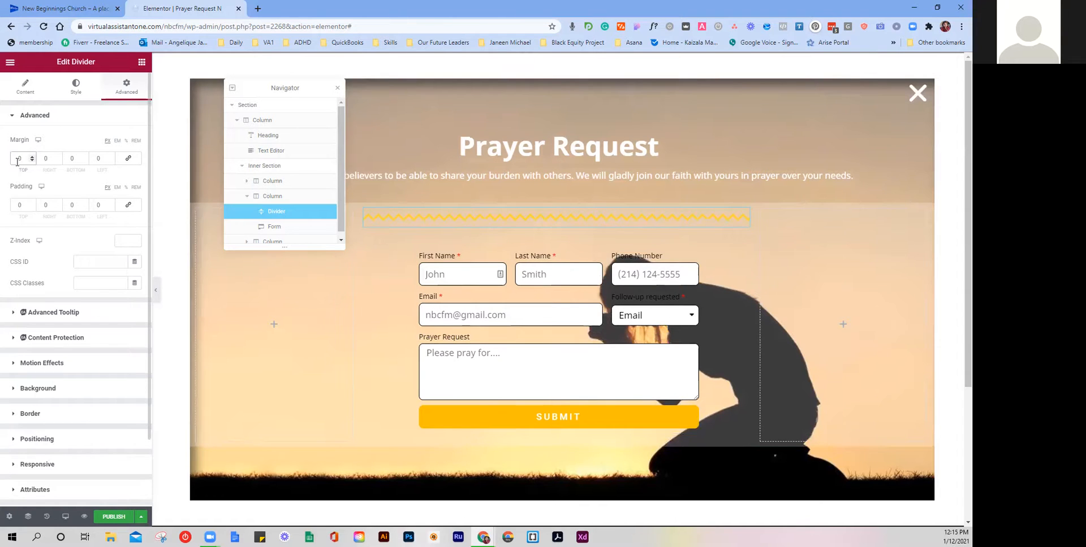
left_click(85, 161)
left_click_drag(85, 161, 84, 160)
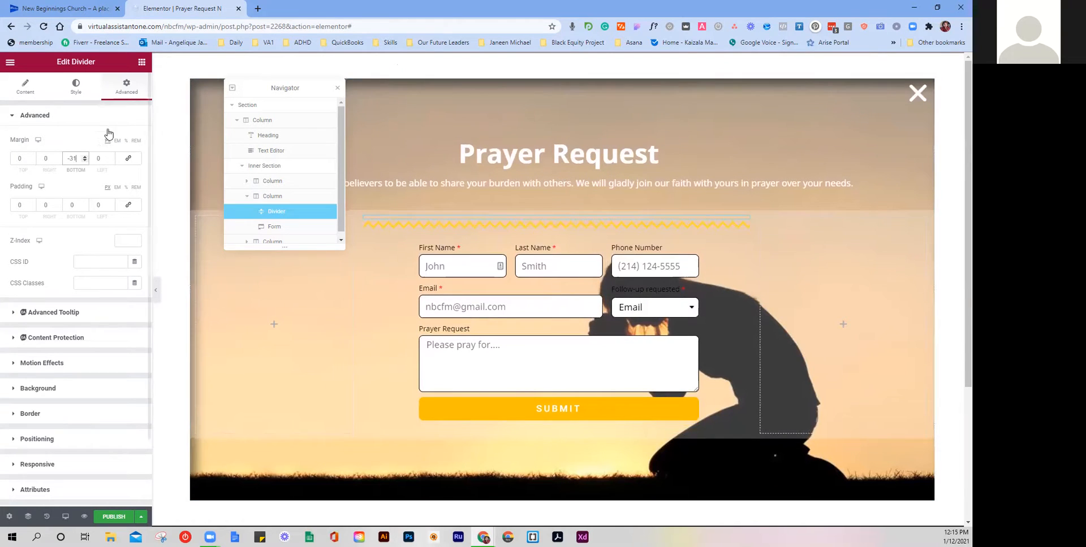
left_click_drag(930, 184, 407, 195)
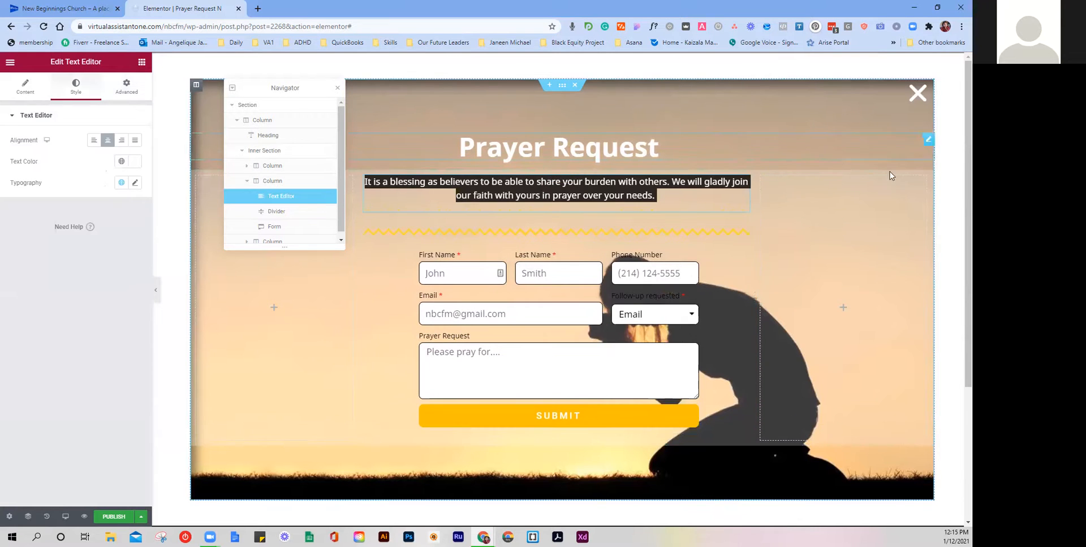
Step: Move the Prayer Request heading into the form column and give the divider a -33 top margin
left_click_drag(928, 139, 544, 168)
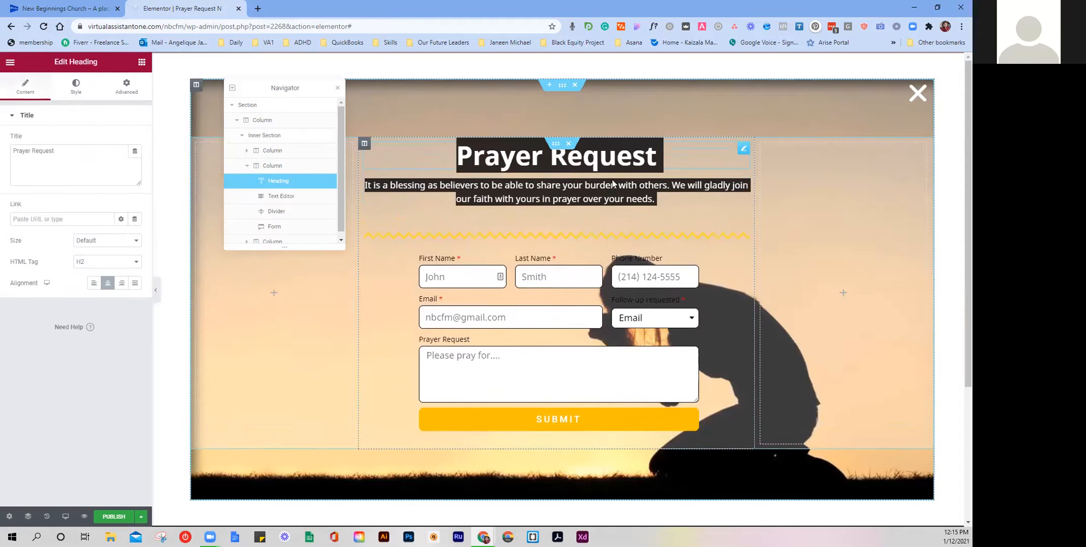
left_click(639, 199)
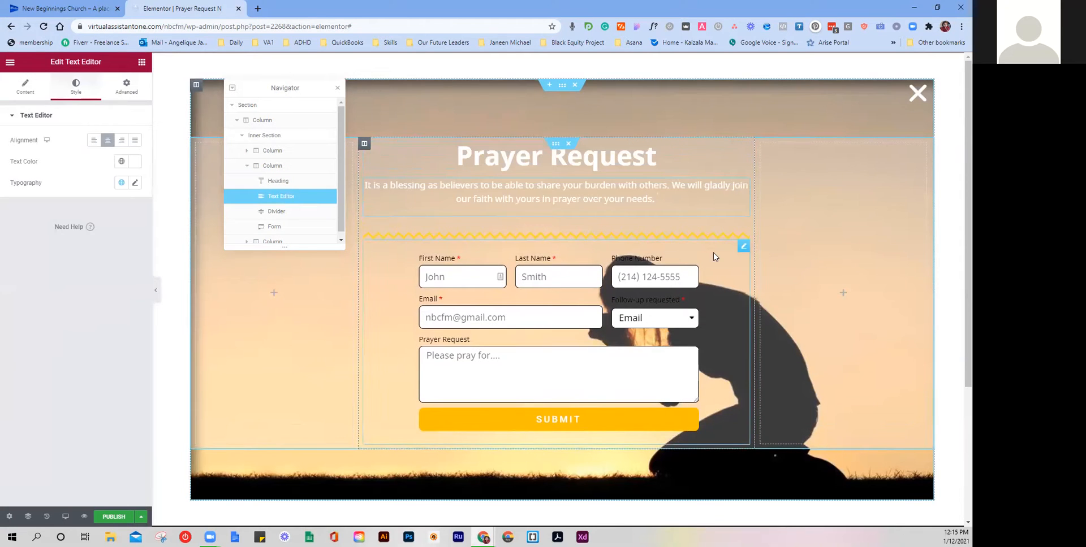
left_click(746, 233)
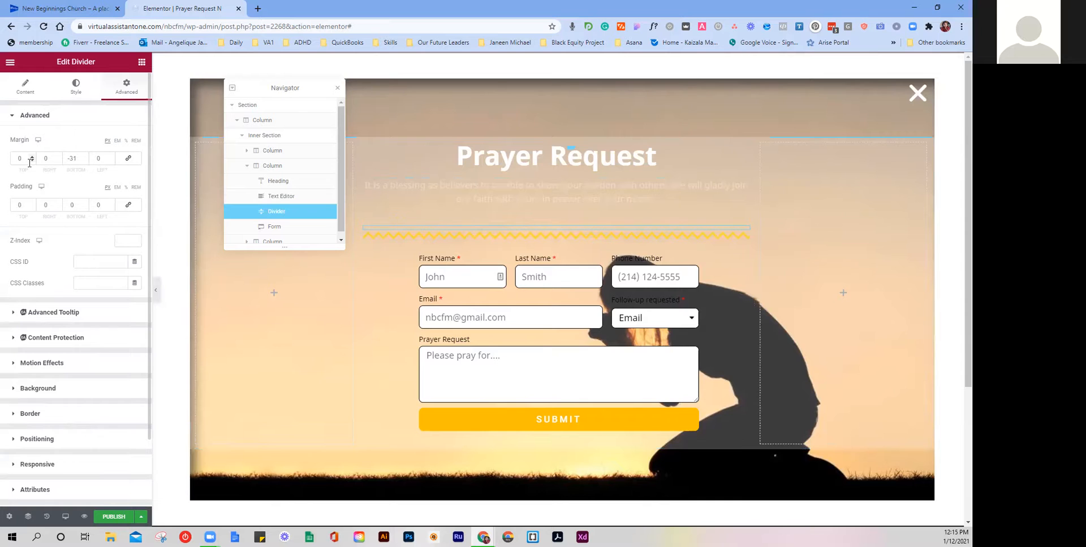
left_click(31, 161)
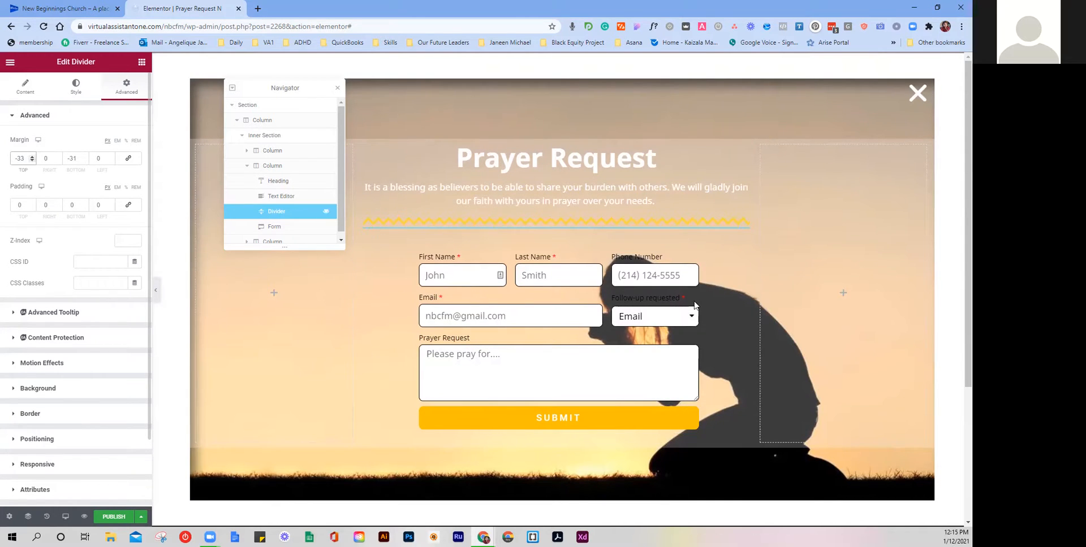
Step: Lift the form by setting its top margin to -32, then view the live church site
left_click(743, 245)
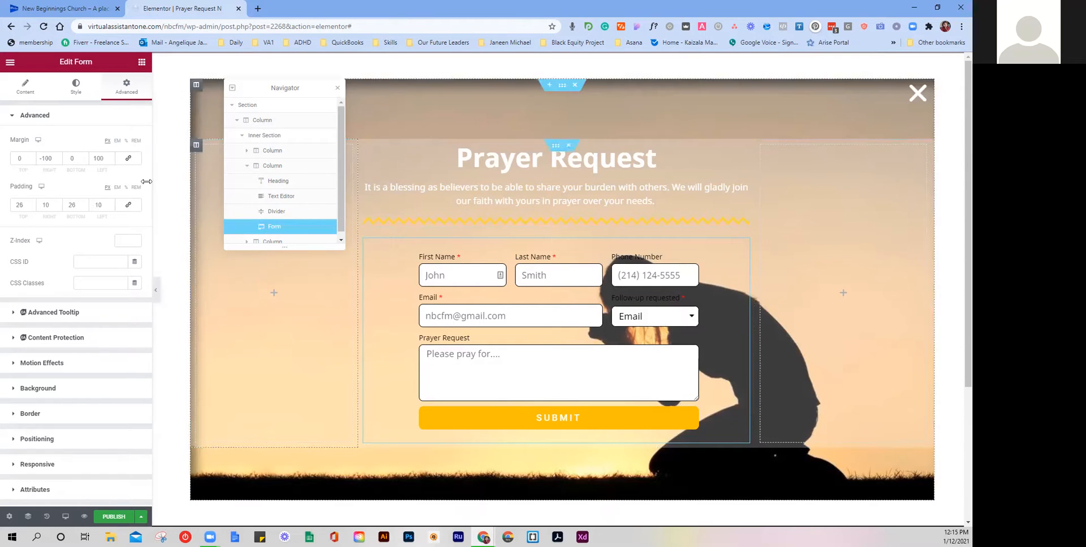
left_click(31, 161)
left_click(31, 161)
left_click(31, 161)
left_click(32, 161)
left_click(31, 161)
left_click(31, 161)
left_click(31, 161)
left_click(31, 161)
left_click(31, 161)
left_click(32, 161)
left_click(31, 161)
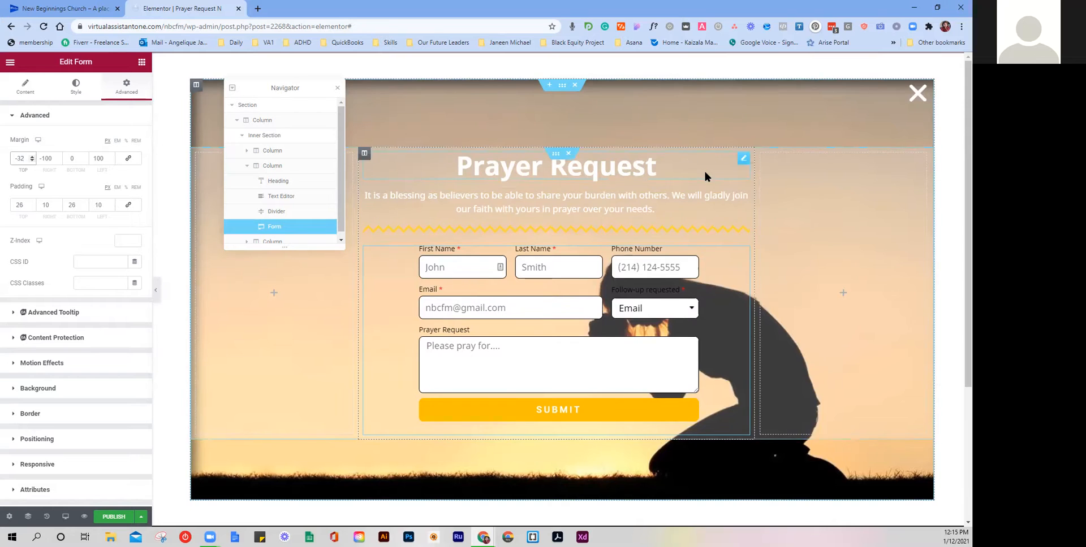
left_click(50, 7)
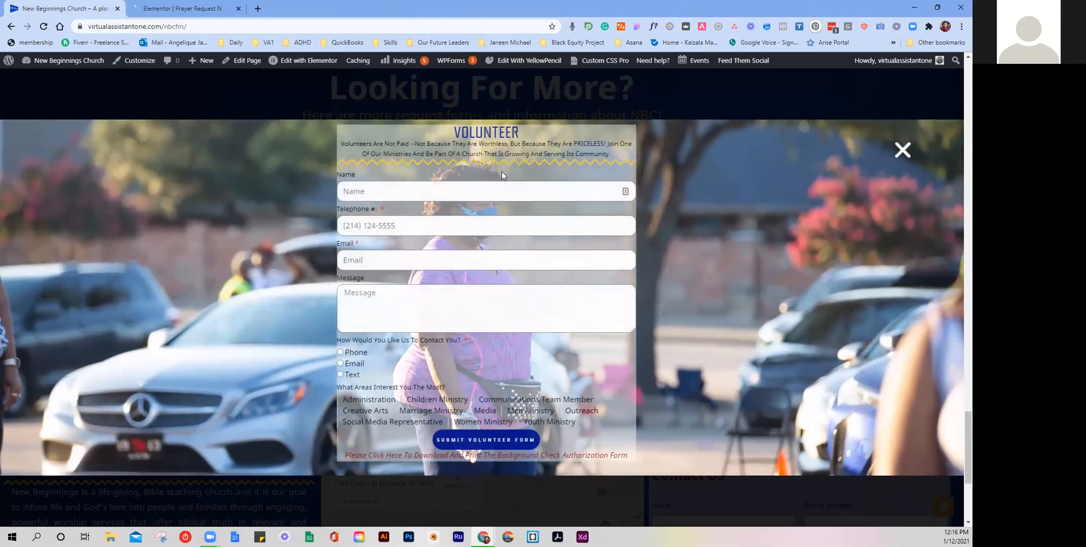
Step: Return to the Prayer Request popup in the Elementor editor
left_click(171, 6)
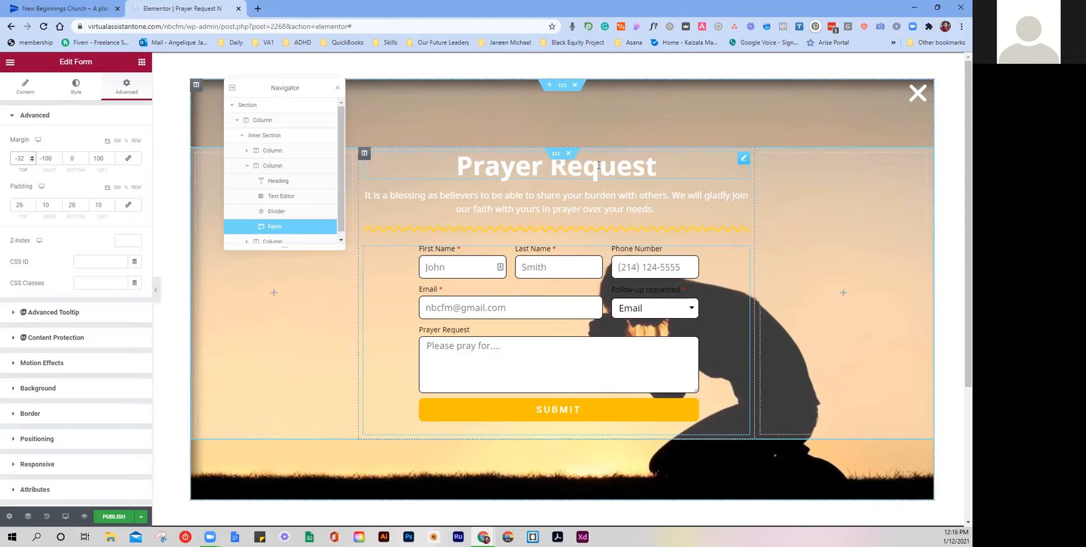
Step: Save the popup's section to the library as a template named 'Prayer Request'
right_click(564, 88)
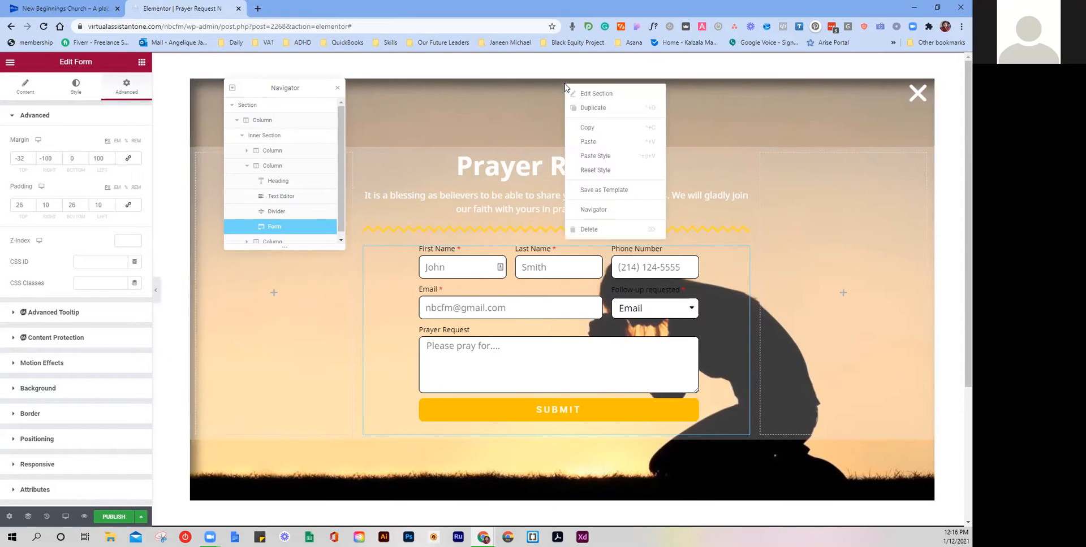
left_click(654, 194)
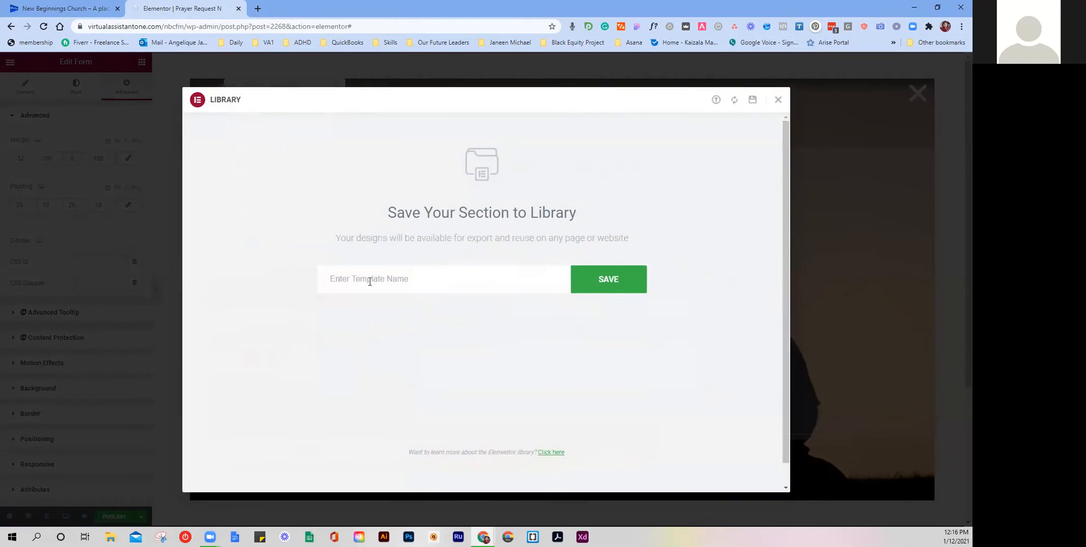
type("Prayer Request")
left_click(642, 279)
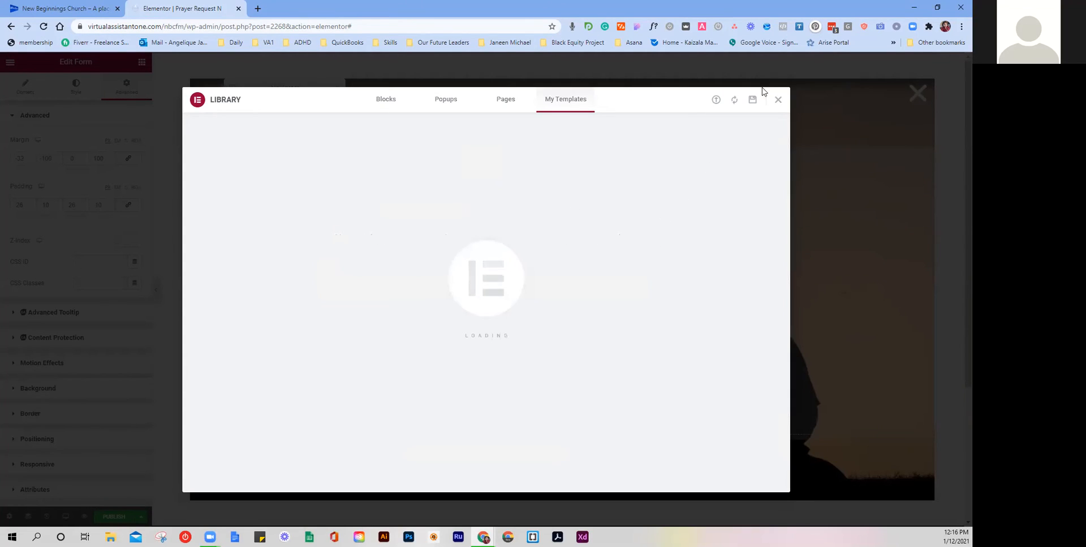
left_click(777, 100)
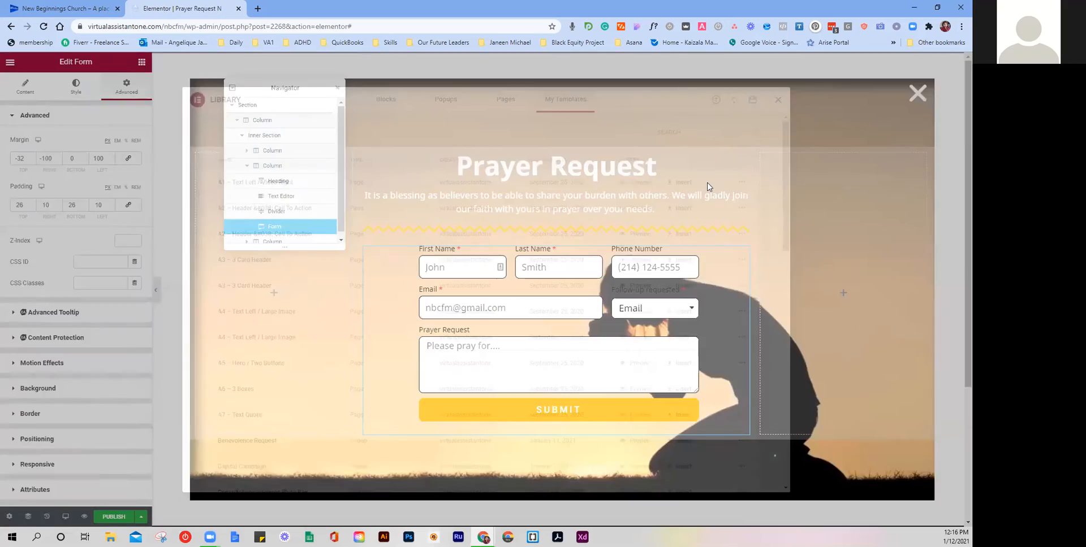